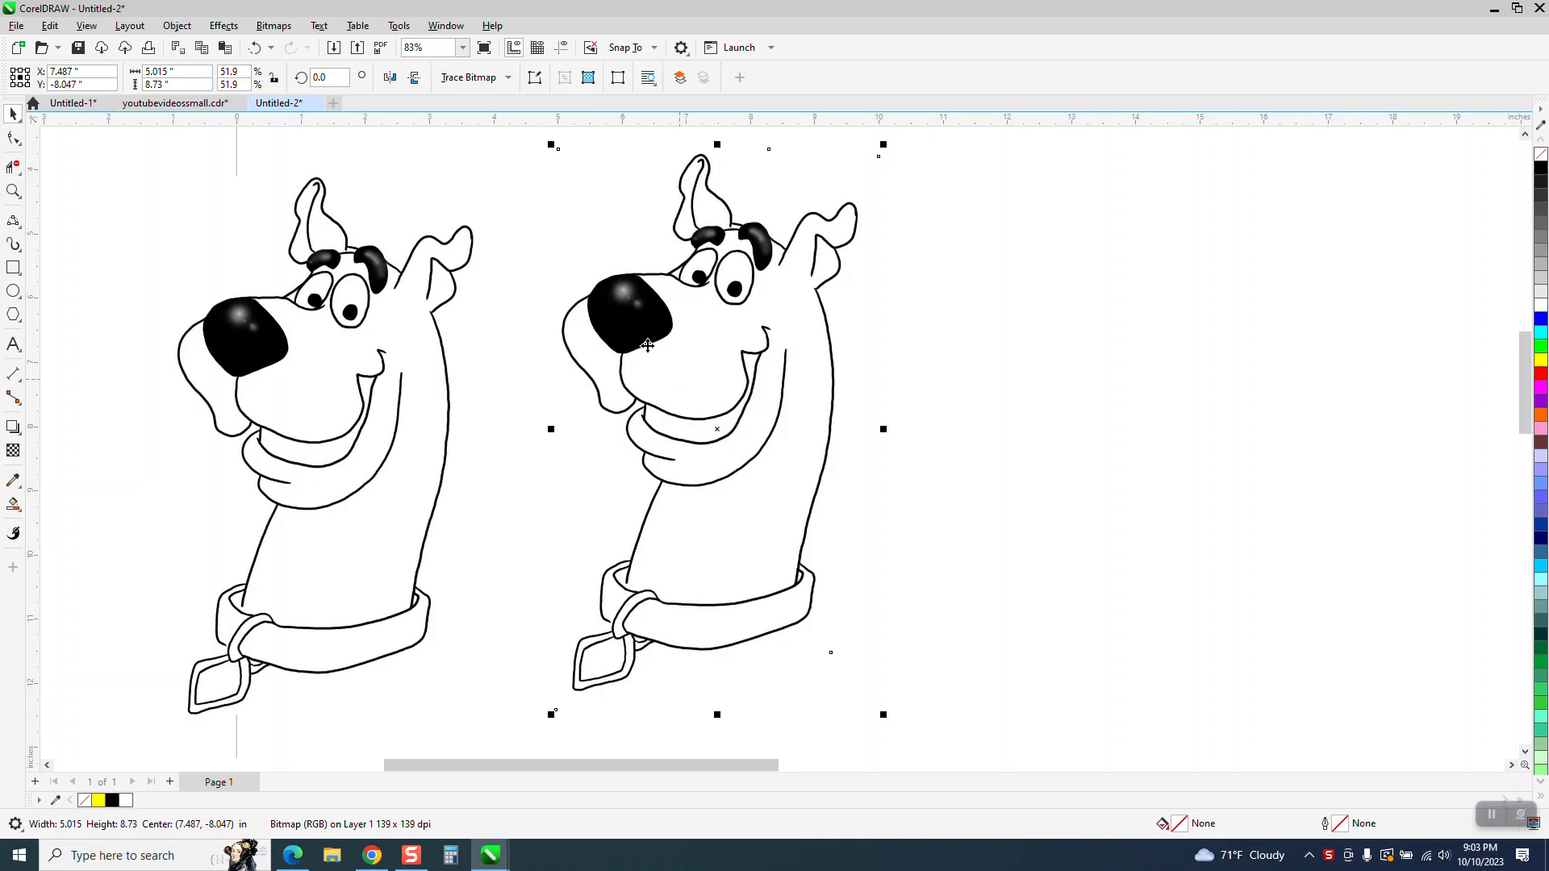
Examine the soft shading on the nose and eyebrows of the second dog bitmap
left_click(13, 191)
left_click_drag(598, 273, 684, 341)
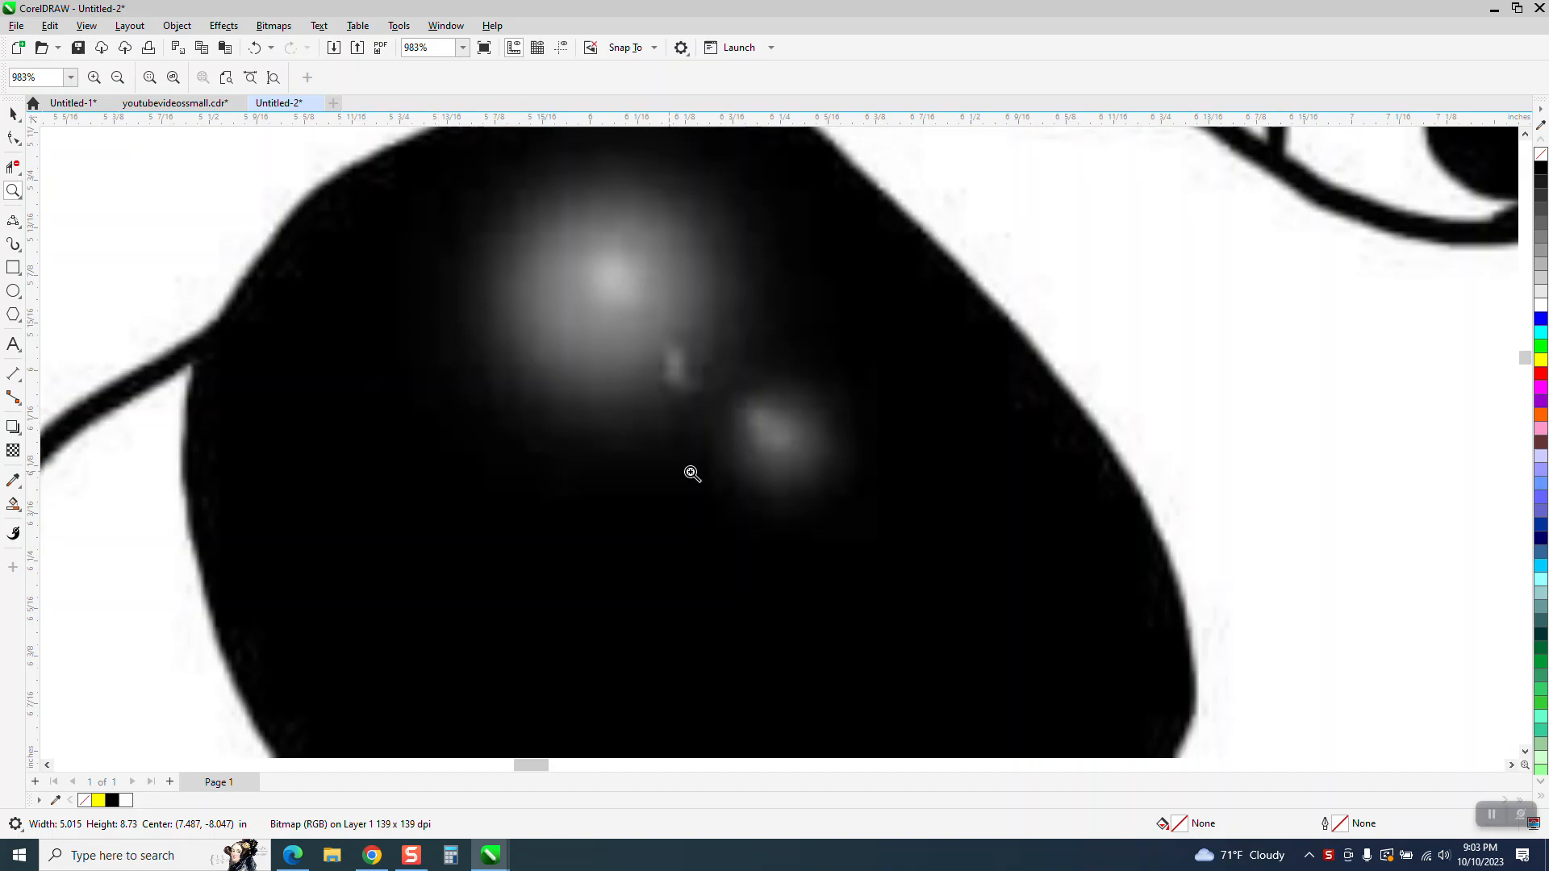
scroll(735, 444, "down", 2)
scroll(726, 451, "down", 2)
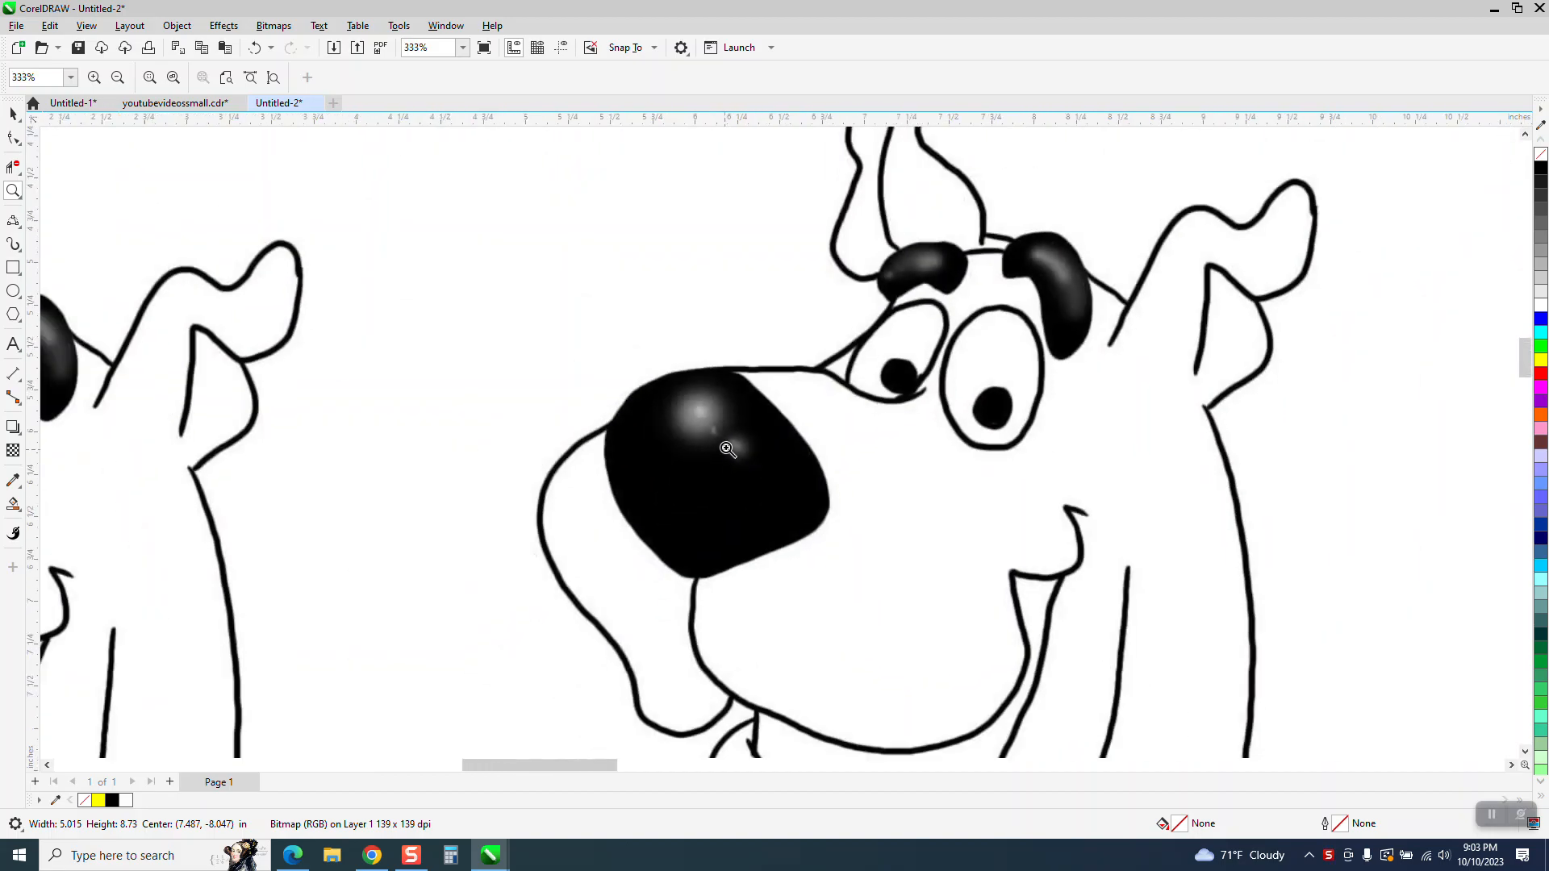
scroll(1047, 327, "up", 5)
scroll(673, 327, "down", 8)
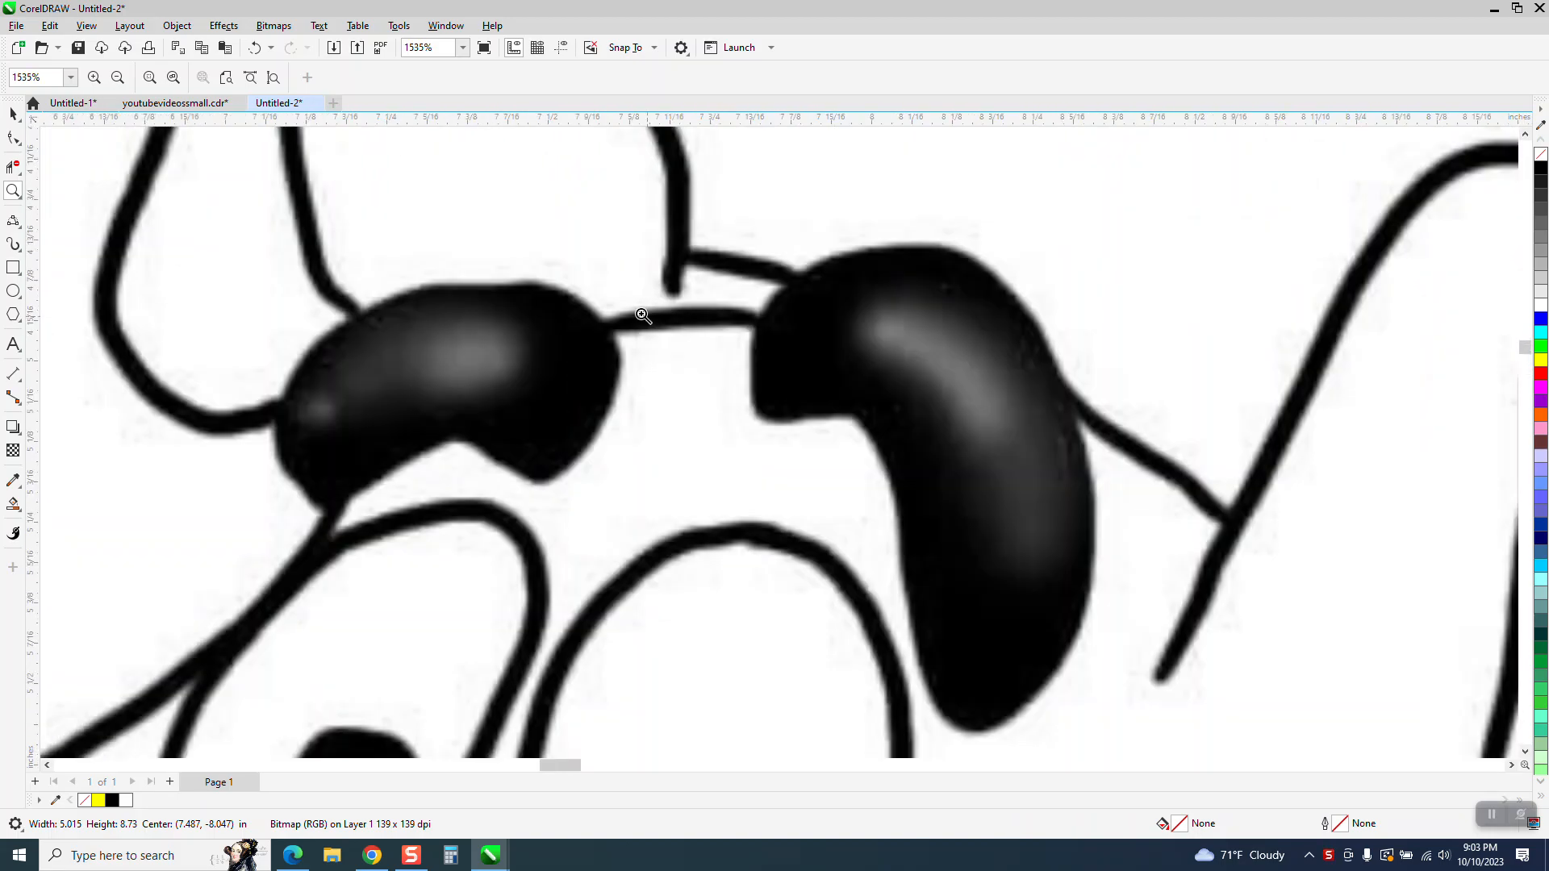
left_click(13, 113)
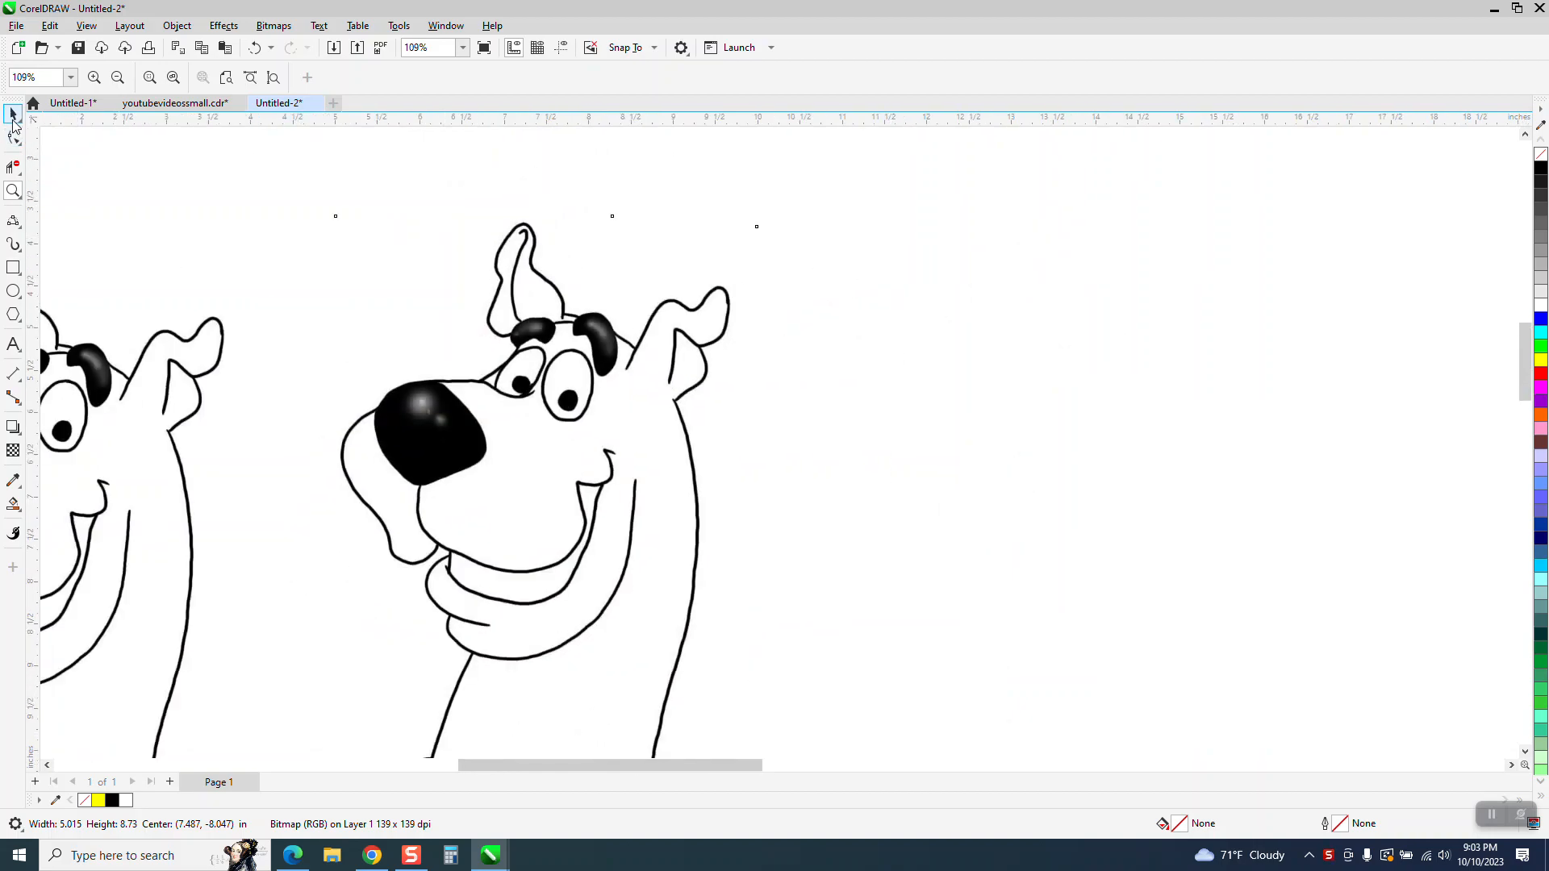
scroll(419, 327, "down", 2)
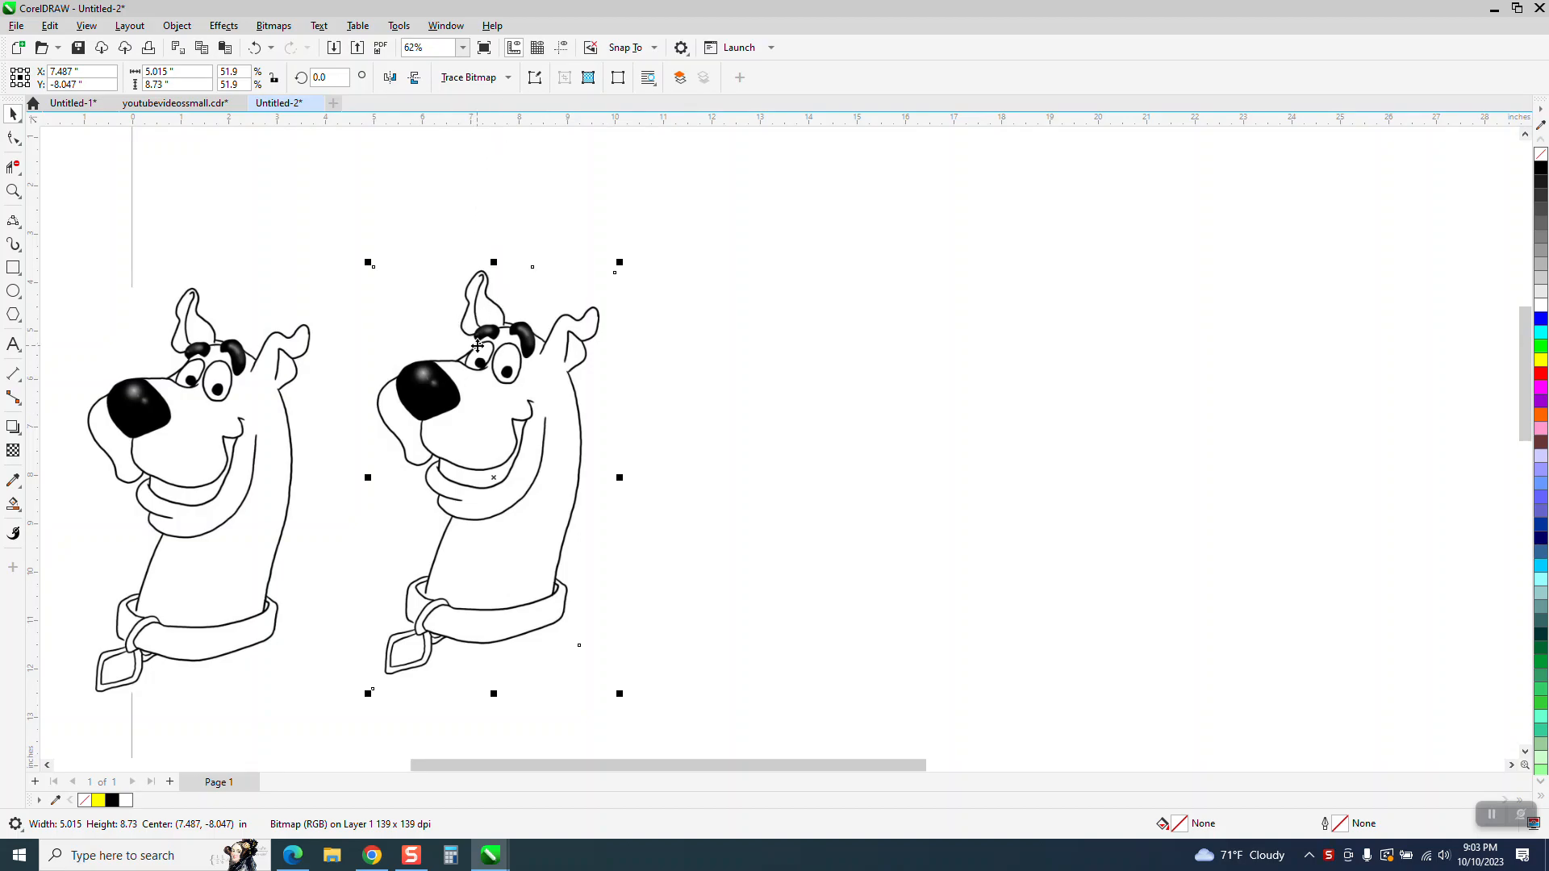
Outline-trace the second dog bitmap as Clipart and place the traced group 6 inches to the right of the original
left_click(759, 262)
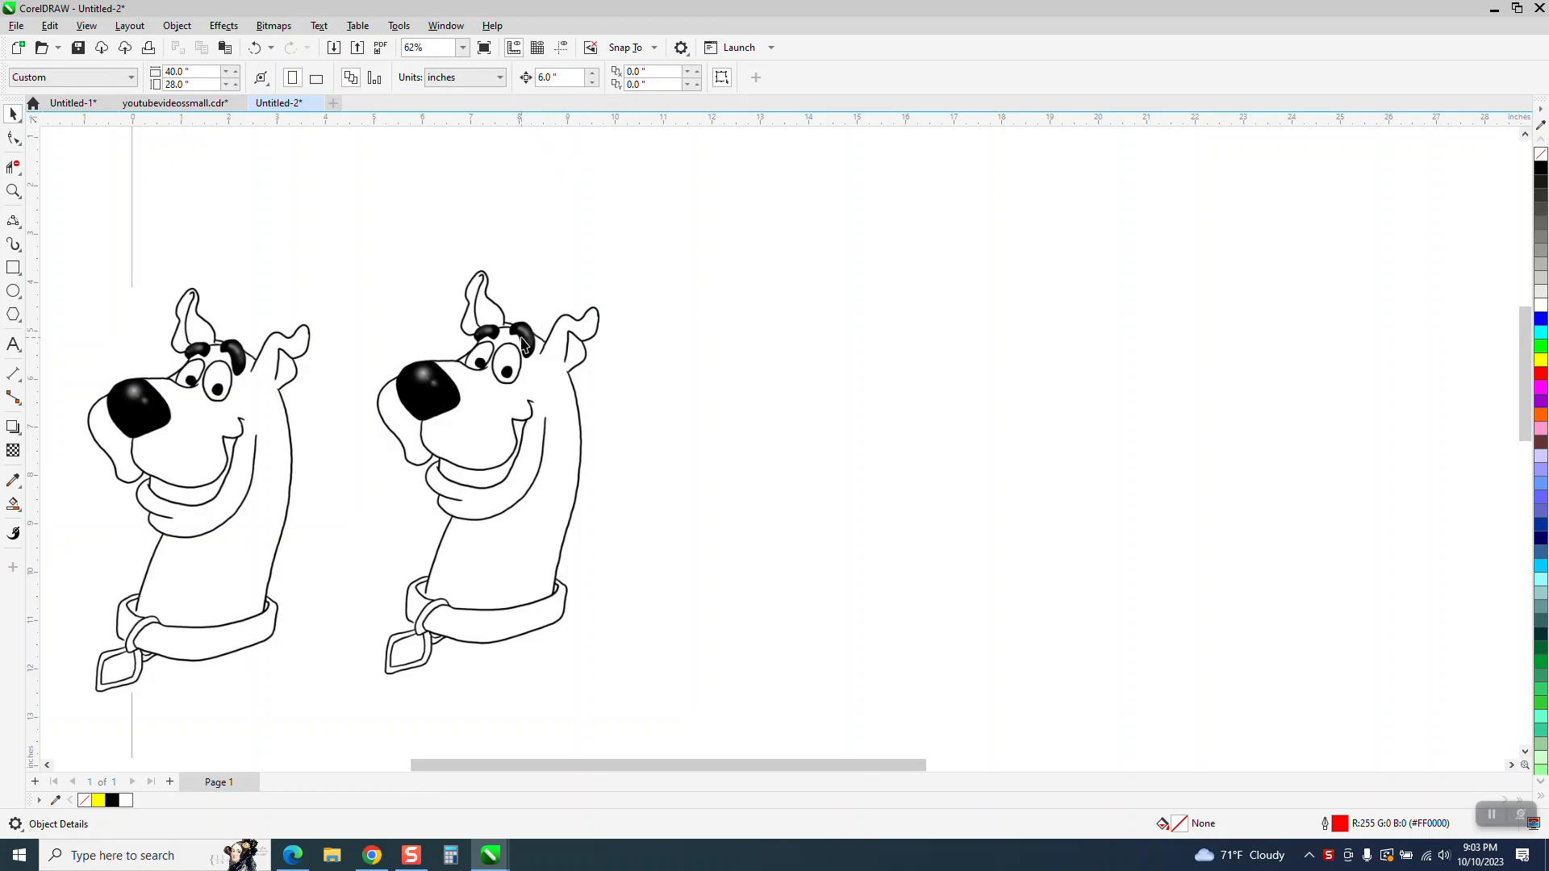
left_click(489, 274)
left_click(506, 79)
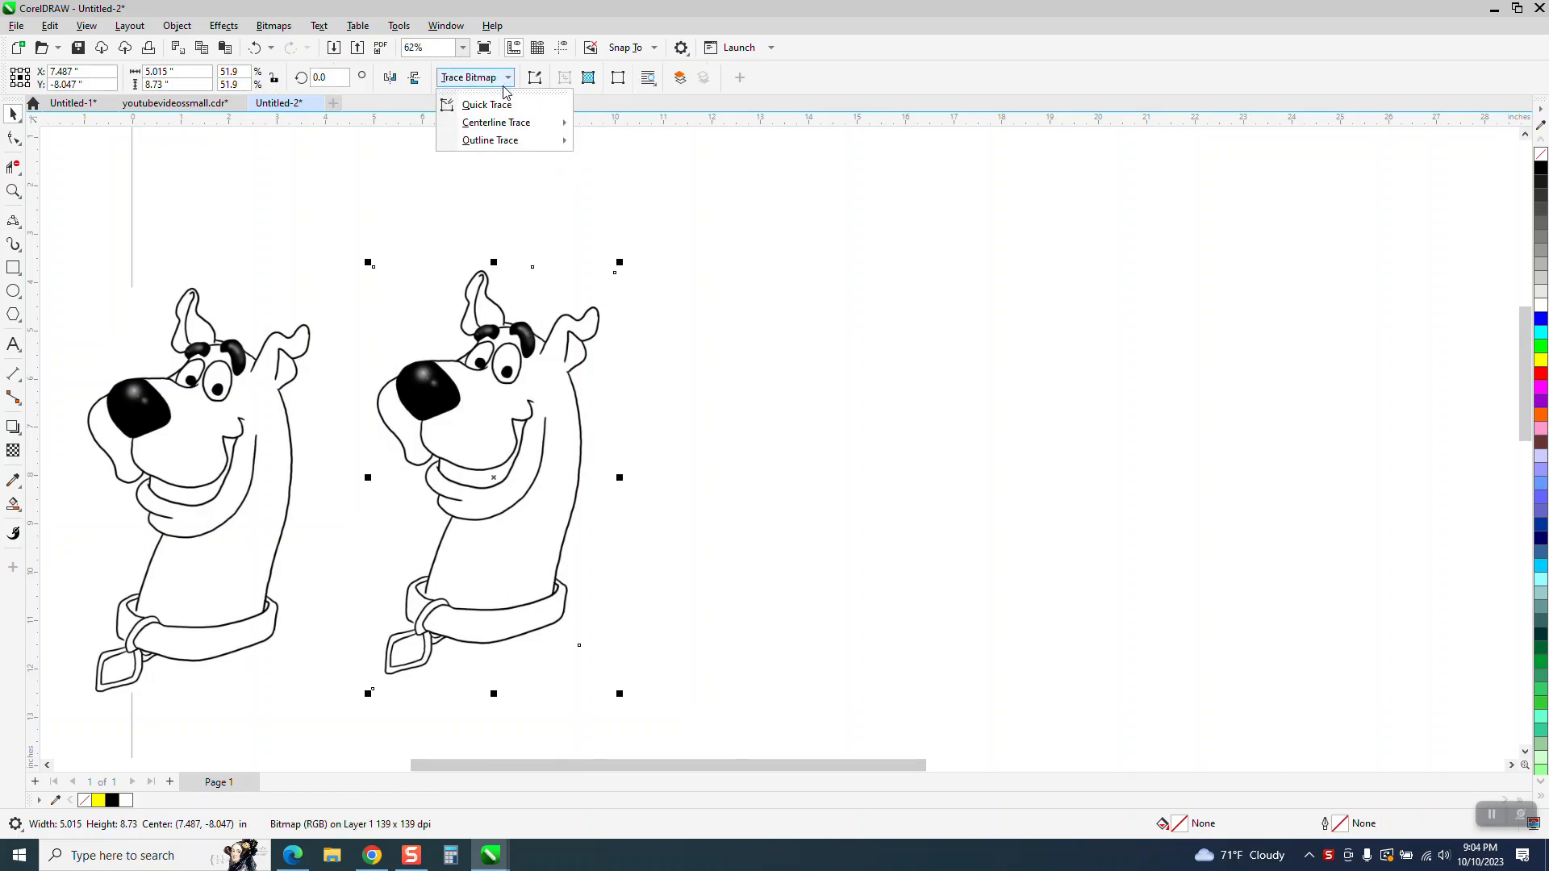
mouse_move(549, 140)
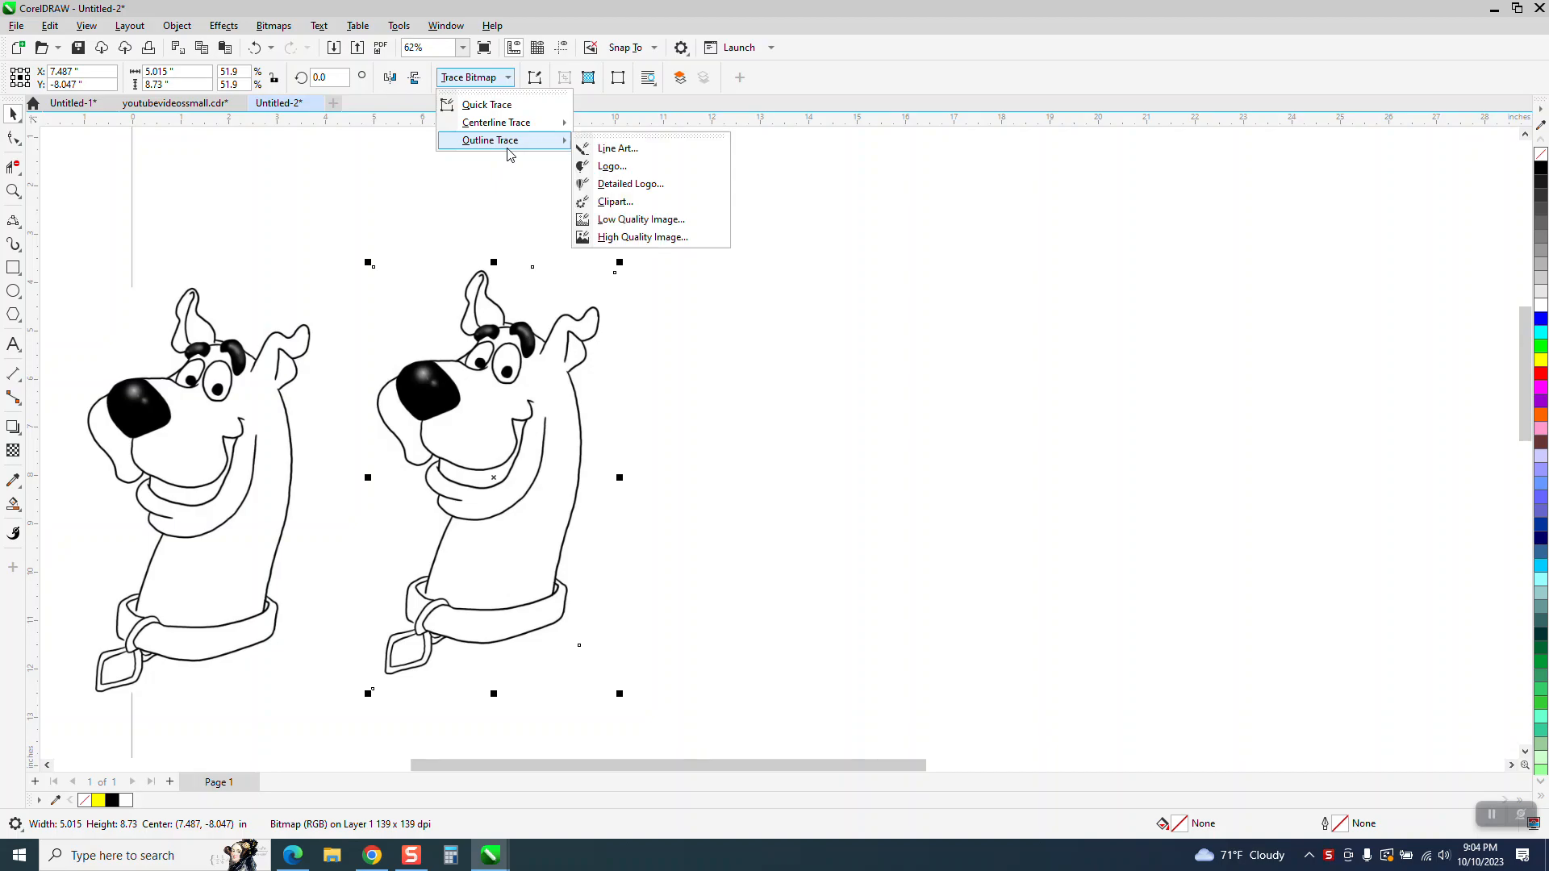
left_click(590, 201)
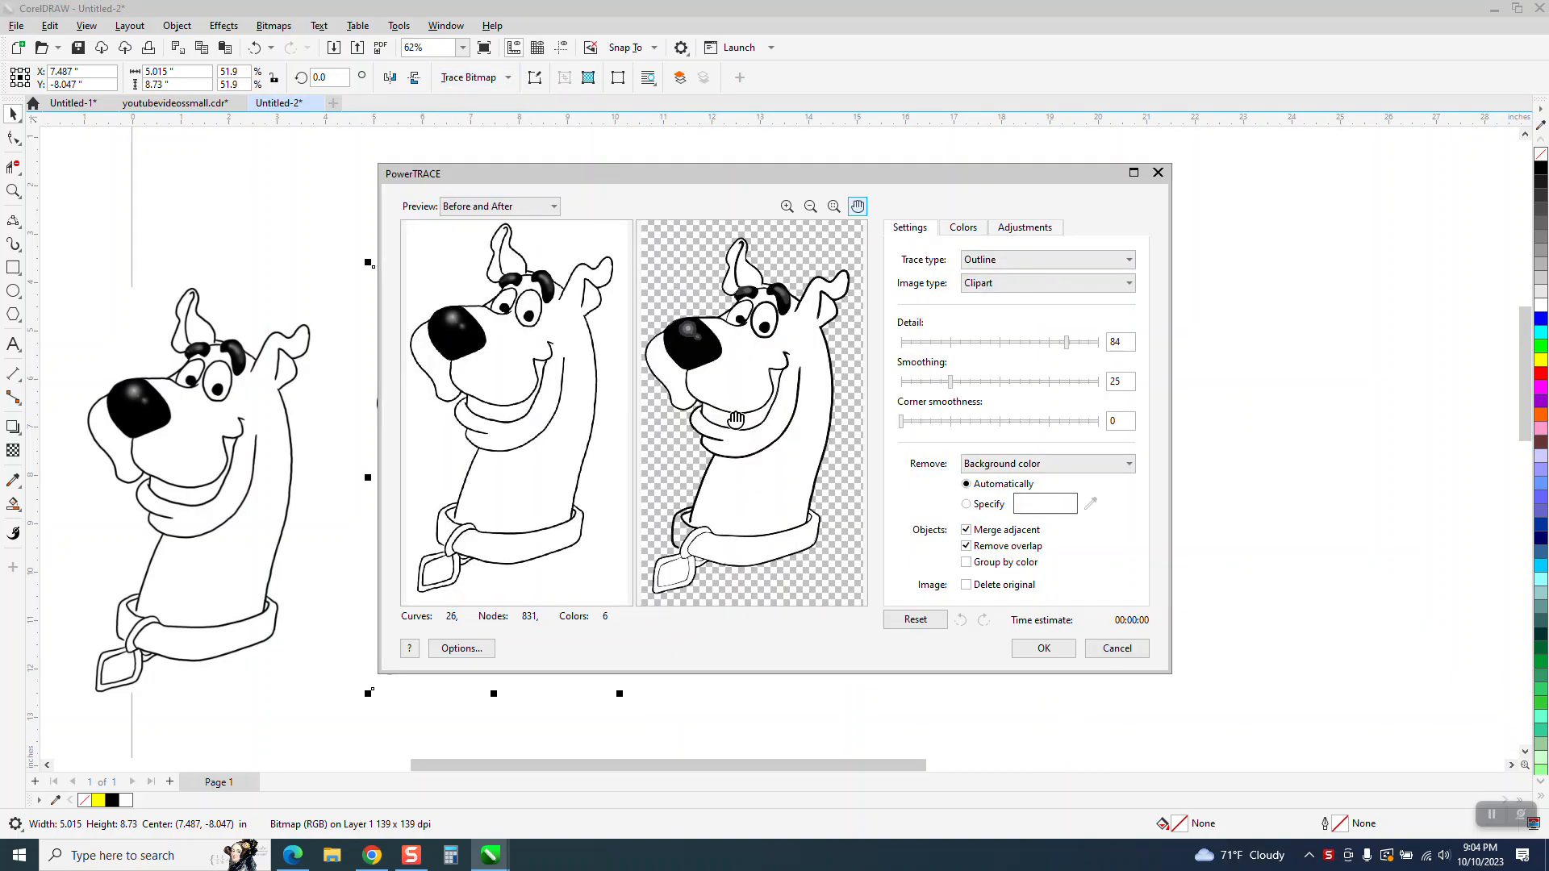
left_click(1037, 648)
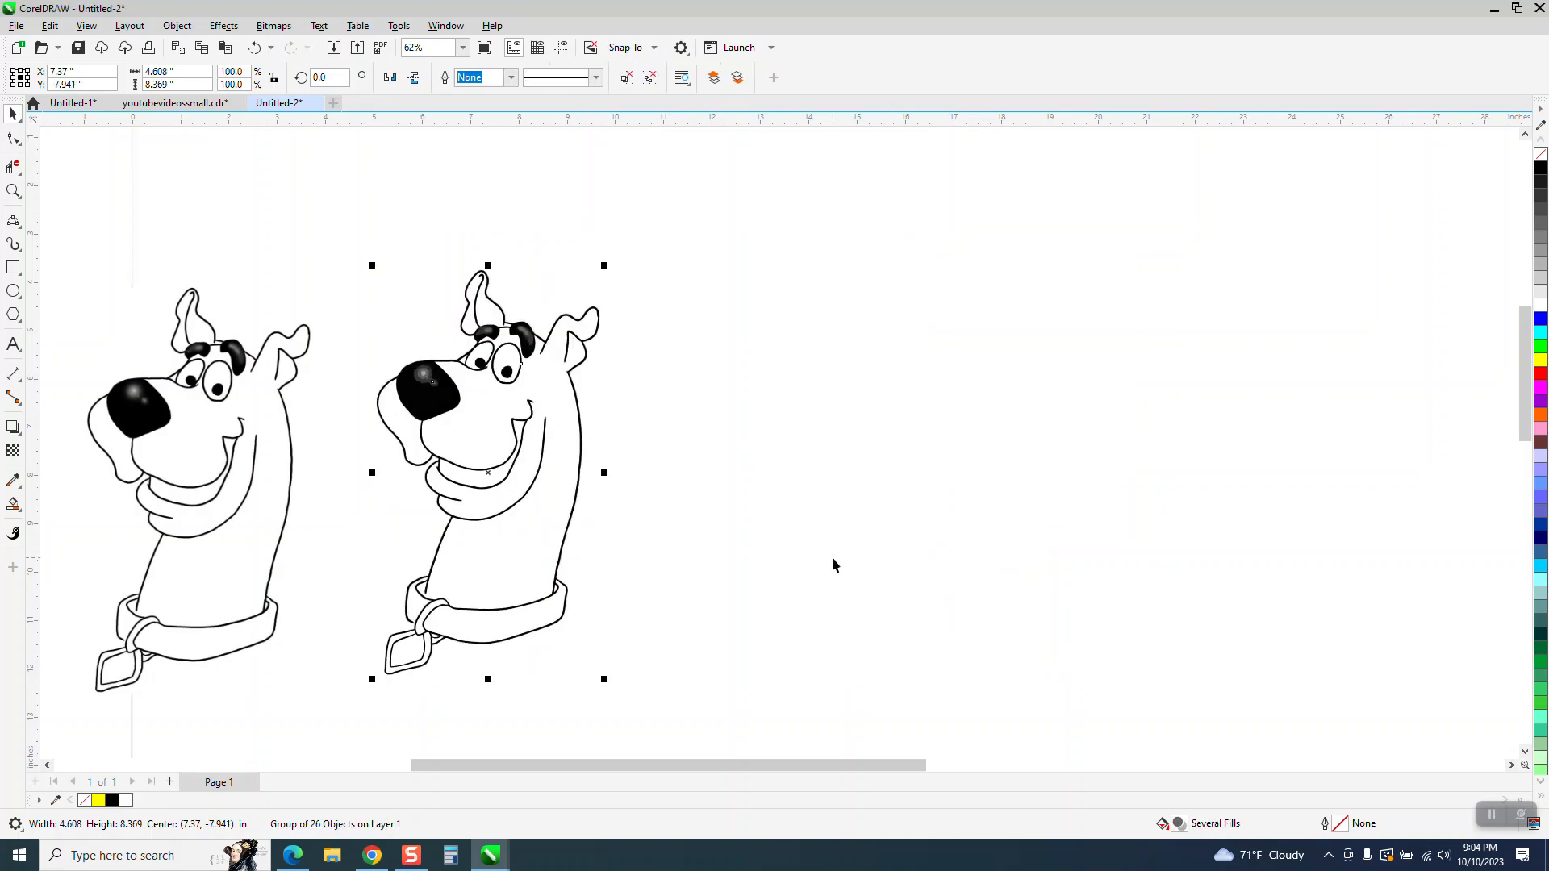
key("ctrl+d")
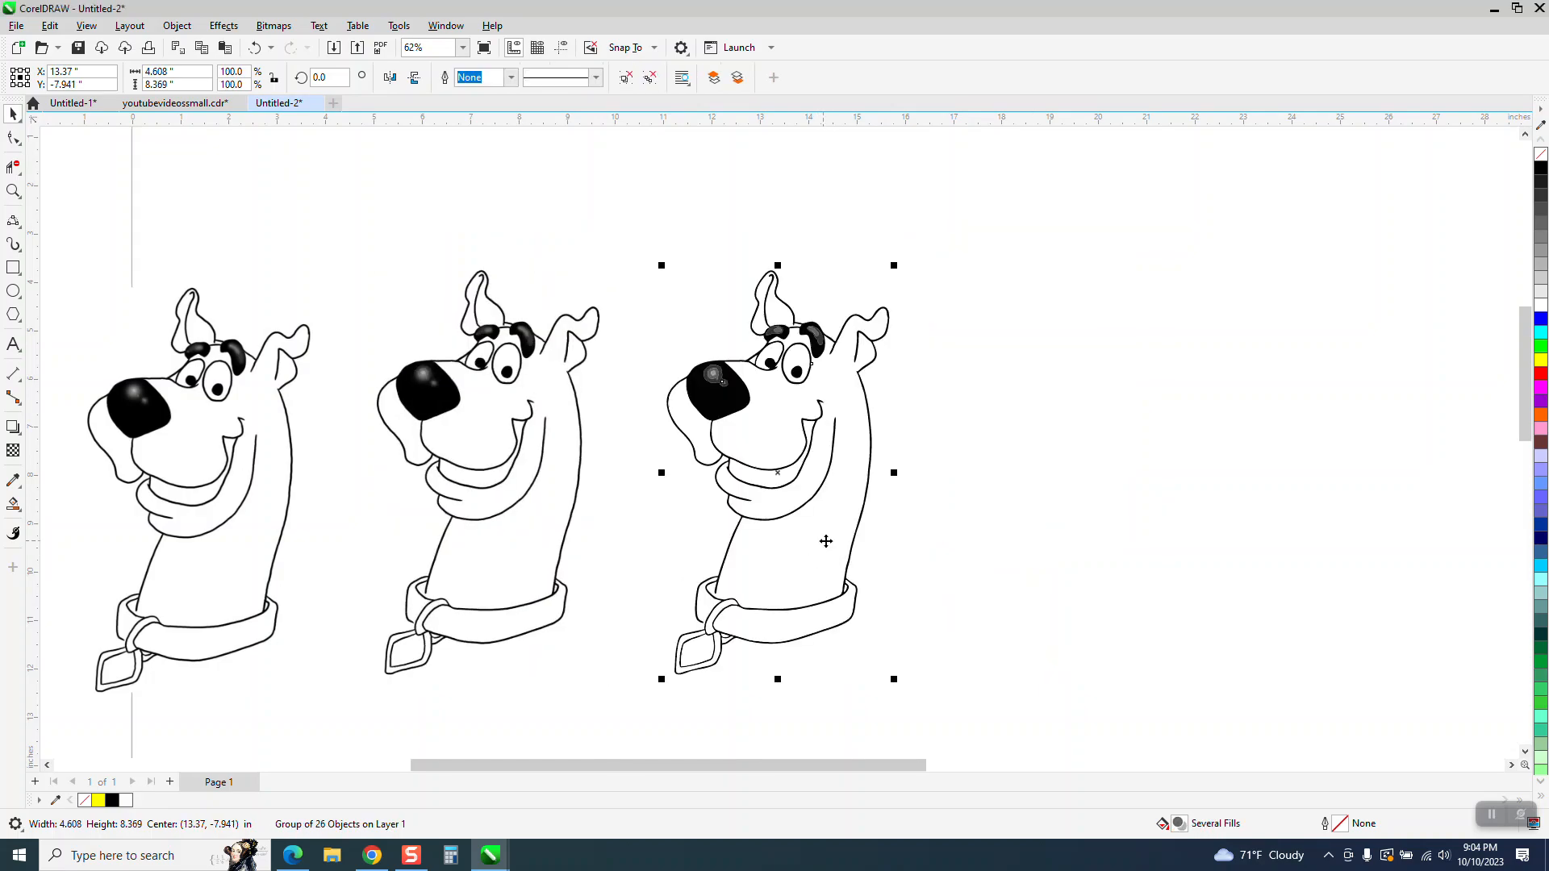
Draw a rectangle about 6.83 by 9.17 inches over the traced dog, with a yellow fill and a red outline
left_click(13, 268)
left_click_drag(618, 256, 949, 700)
right_click(1541, 371)
left_click(1541, 361)
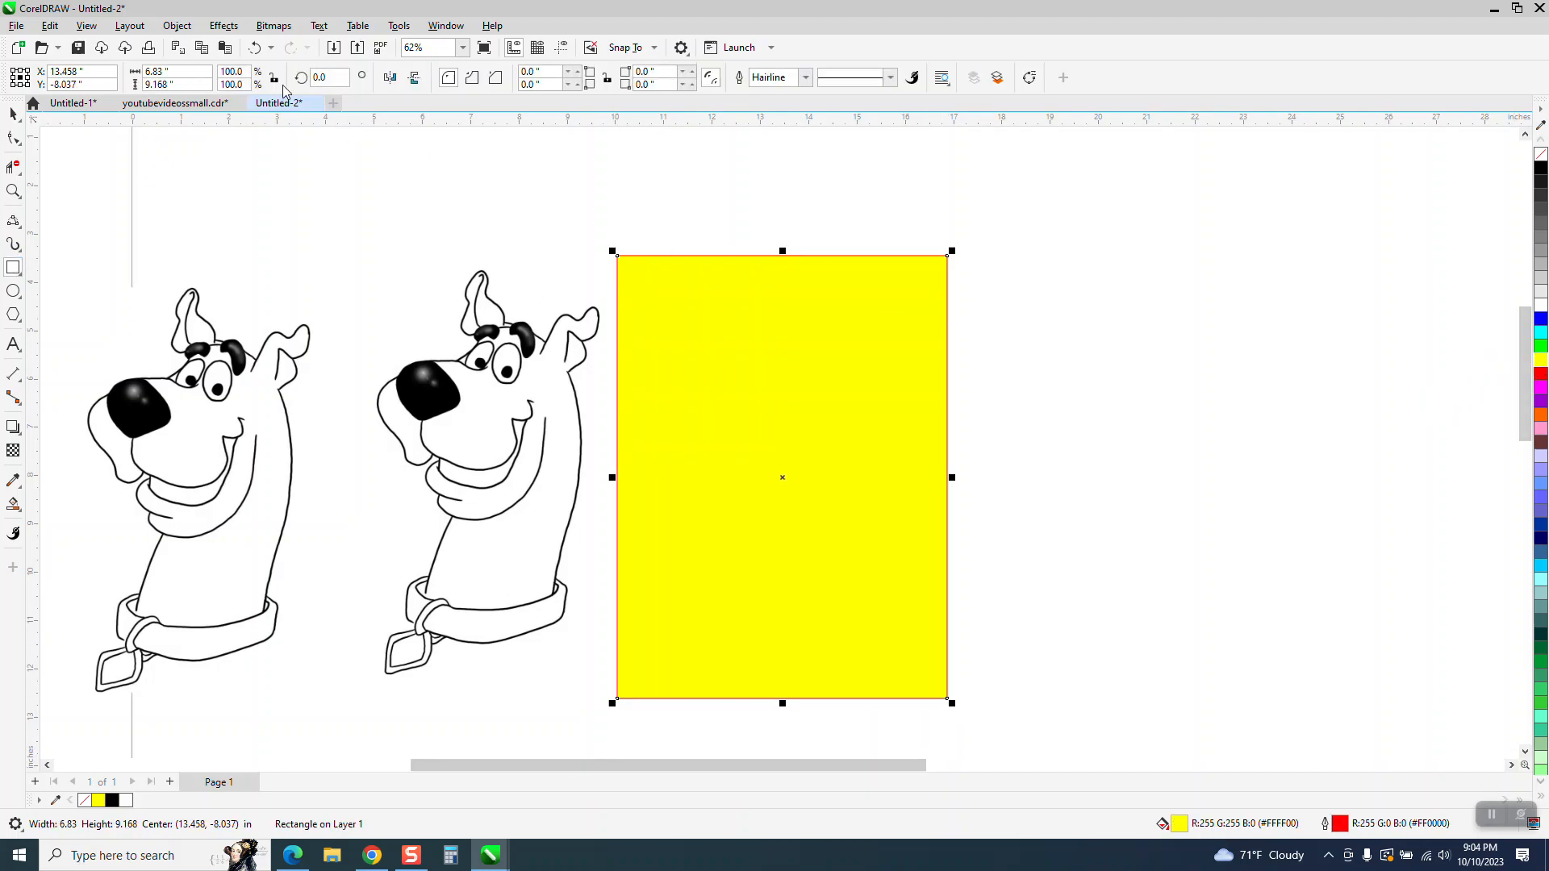
Send the yellow rectangle to the back of the page, behind the traced dog
left_click(177, 25)
mouse_move(200, 283)
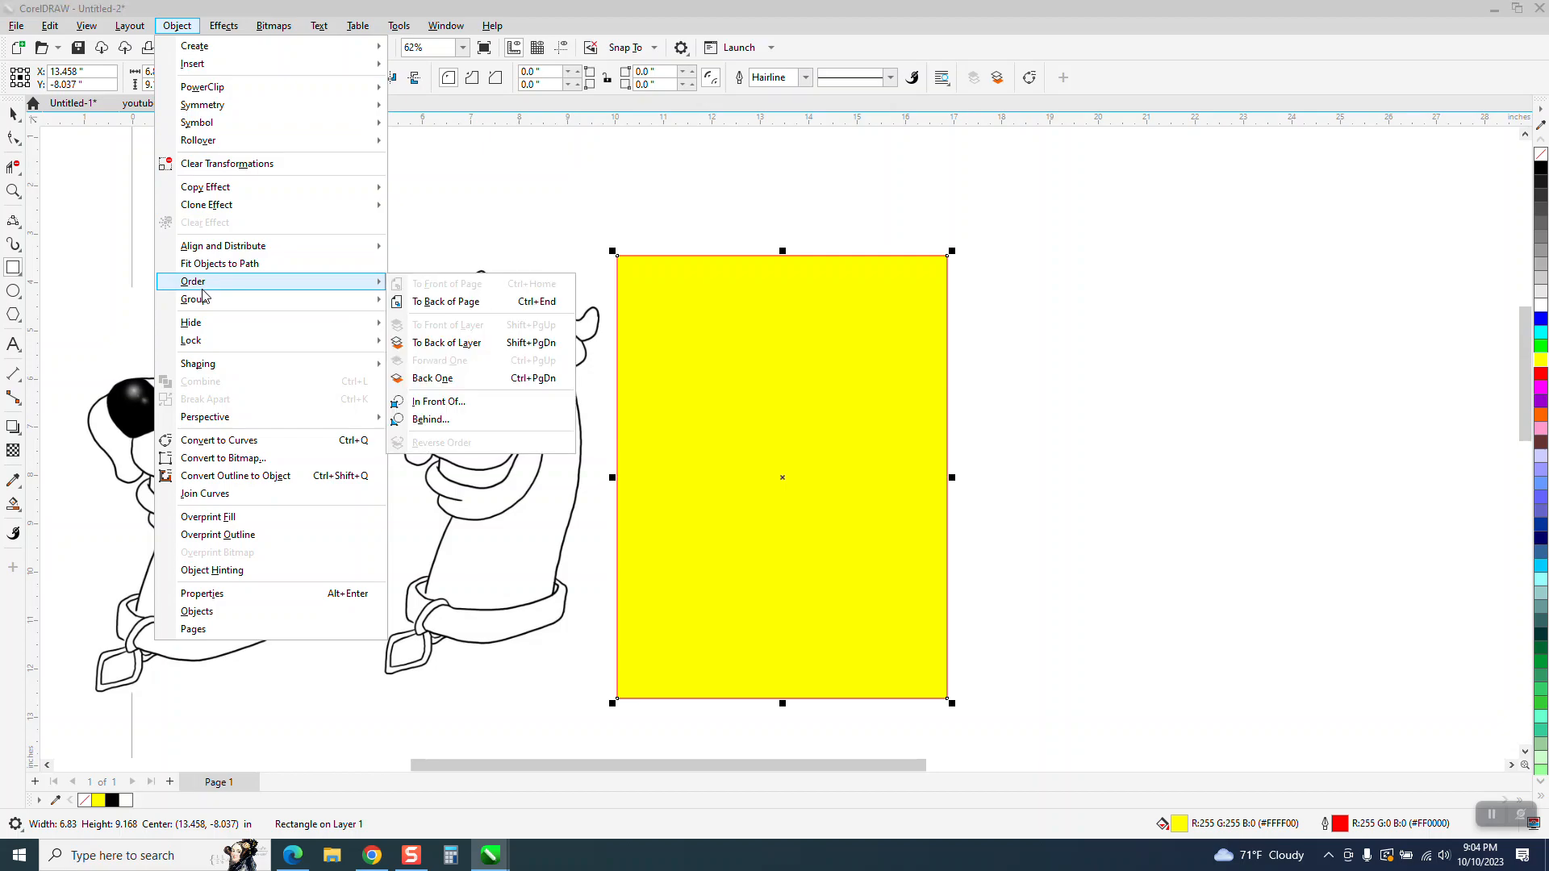
left_click(464, 299)
left_click(13, 113)
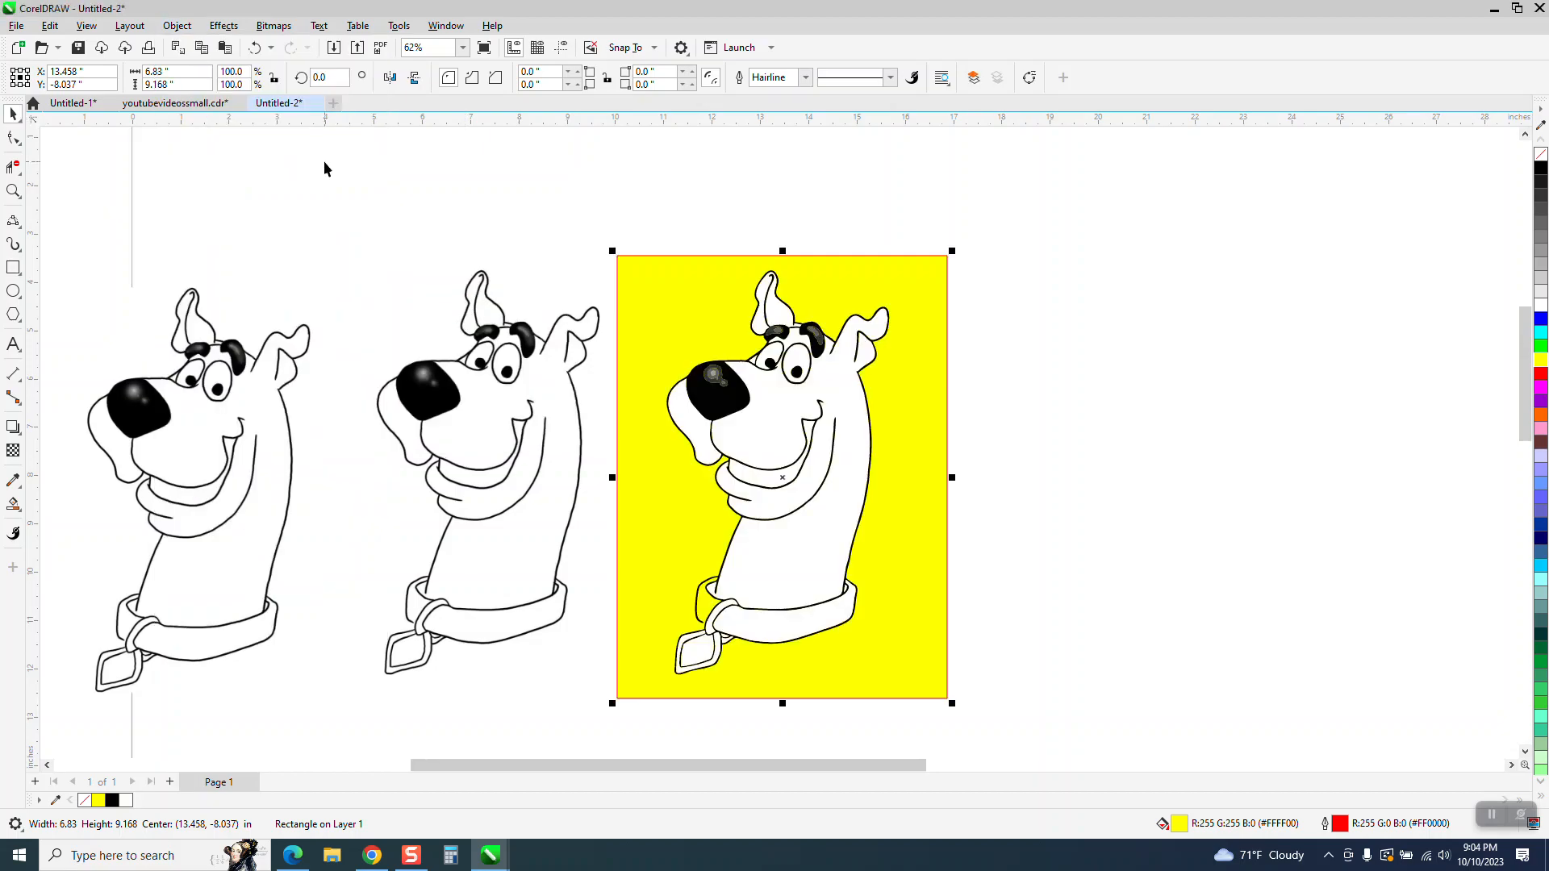
Ungroup the traced dog on the yellow rectangle into separate objects
key("Escape")
left_click(775, 392)
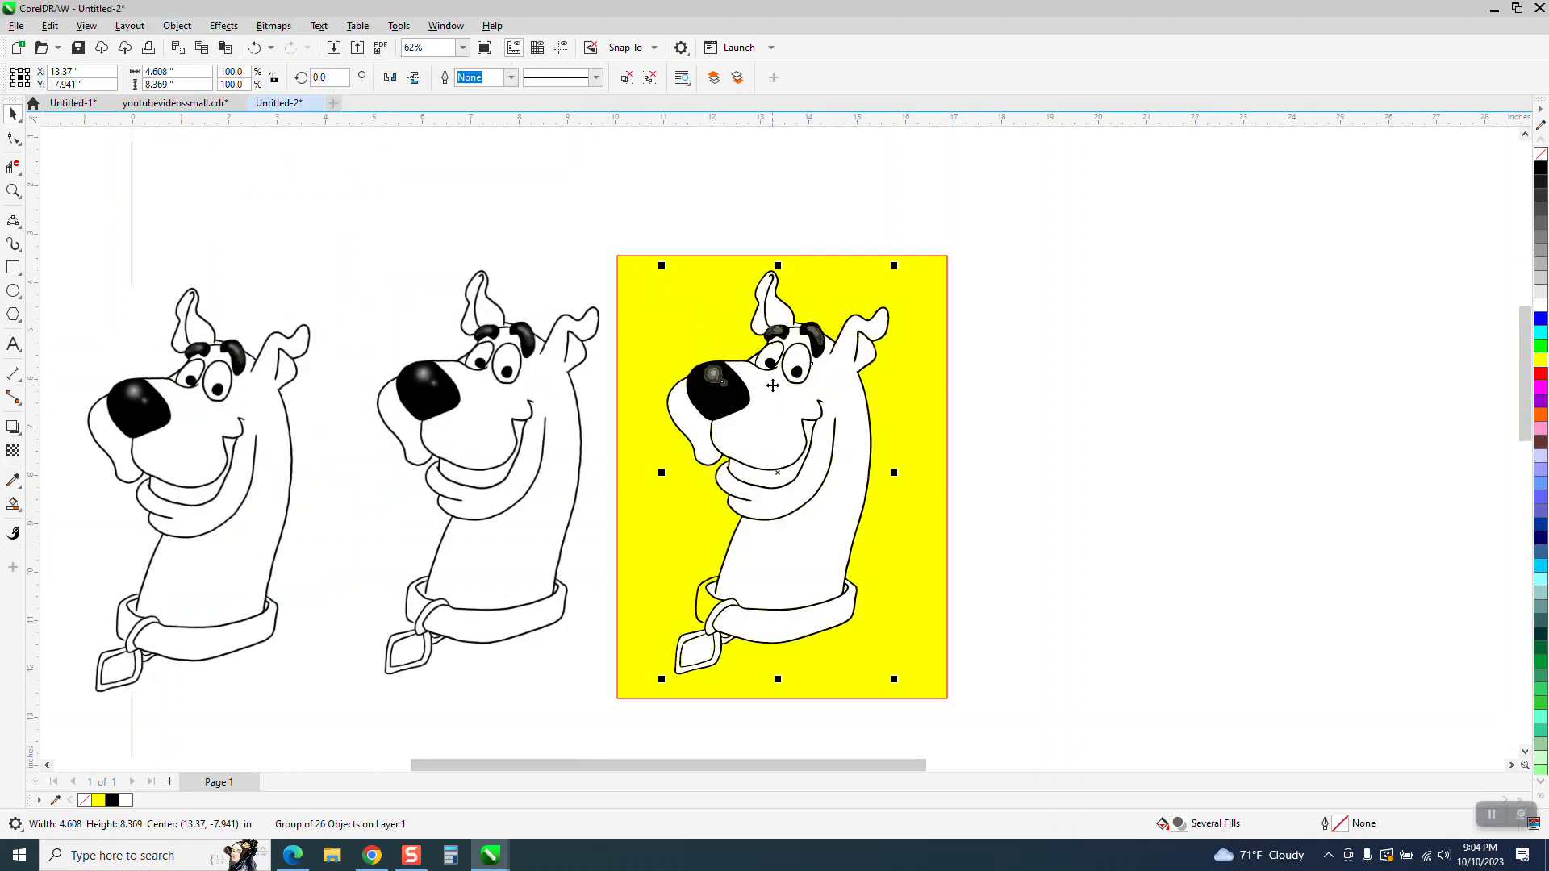
left_click(177, 26)
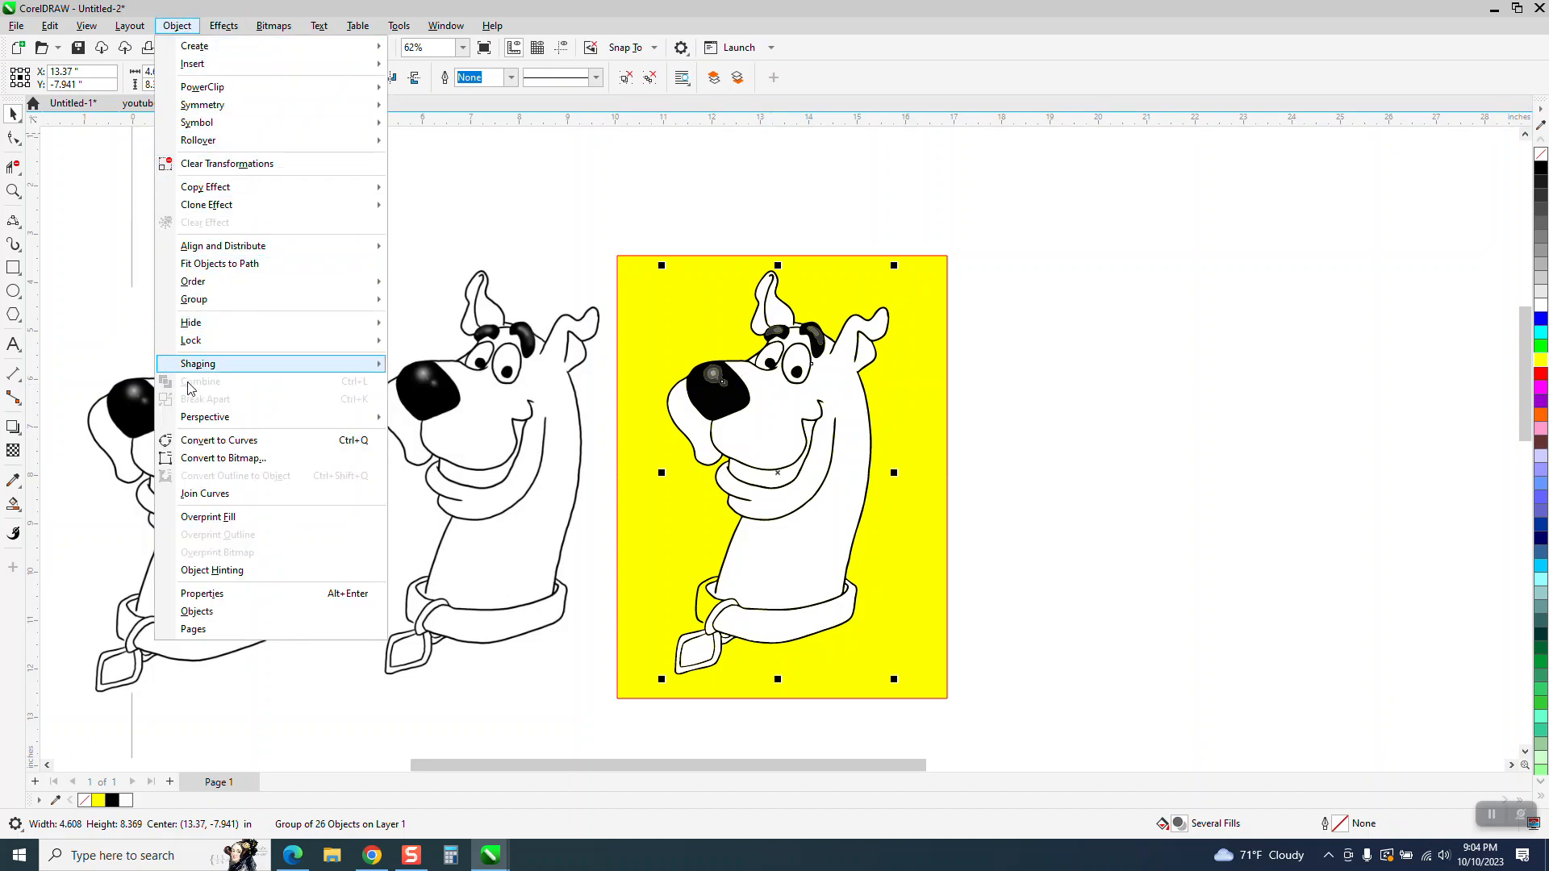
mouse_move(323, 298)
left_click(428, 316)
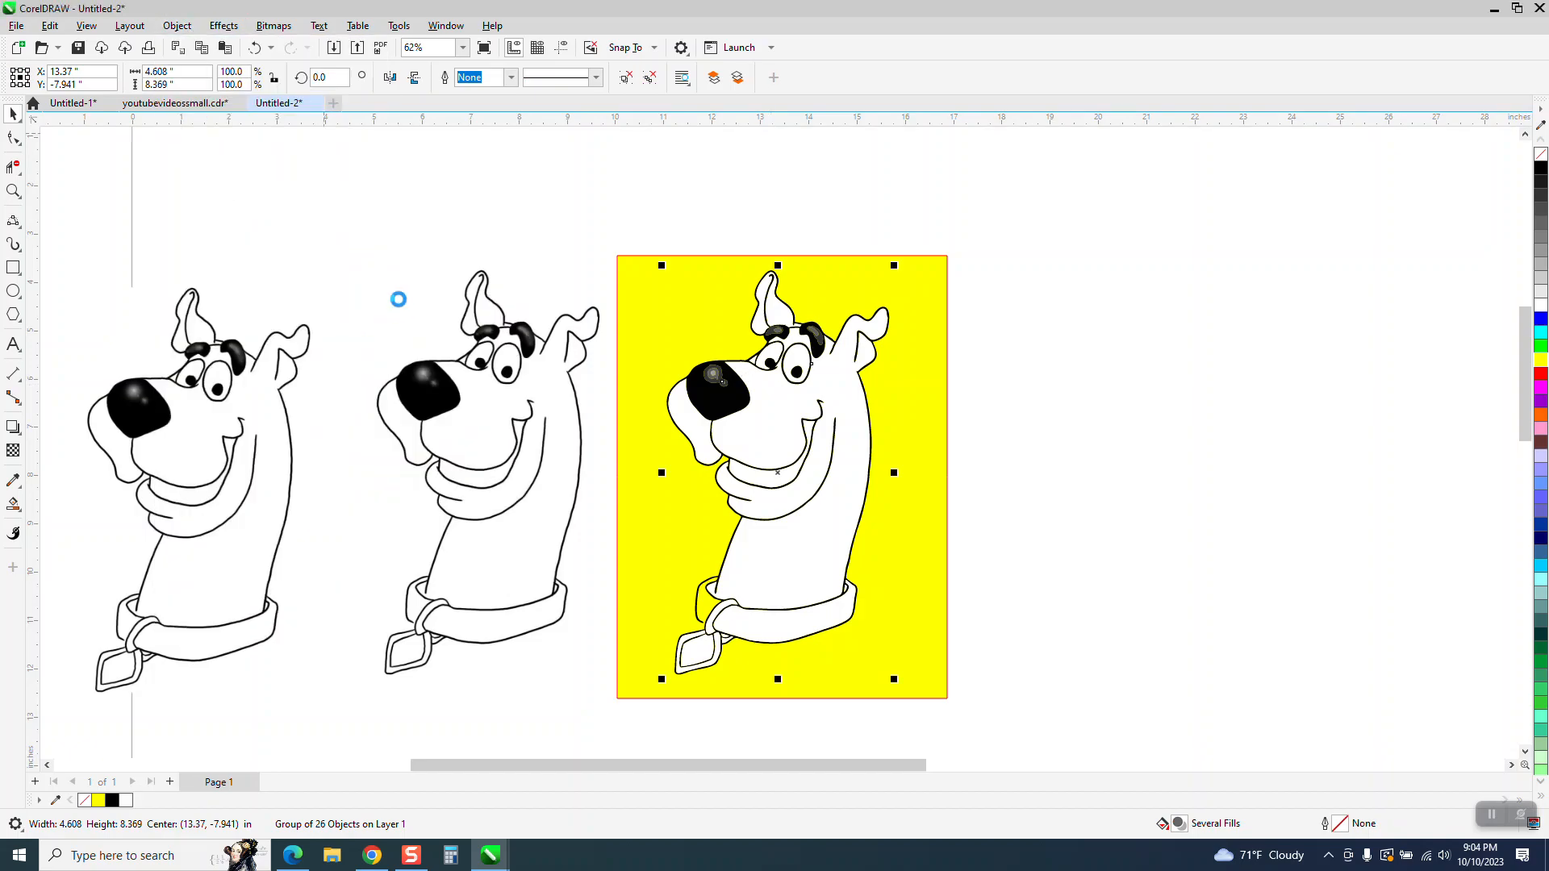
Delete the white fill shapes from the traced dog's face, neck, jowl, mouth, eyes and upright ear
left_click(792, 450)
key("Delete")
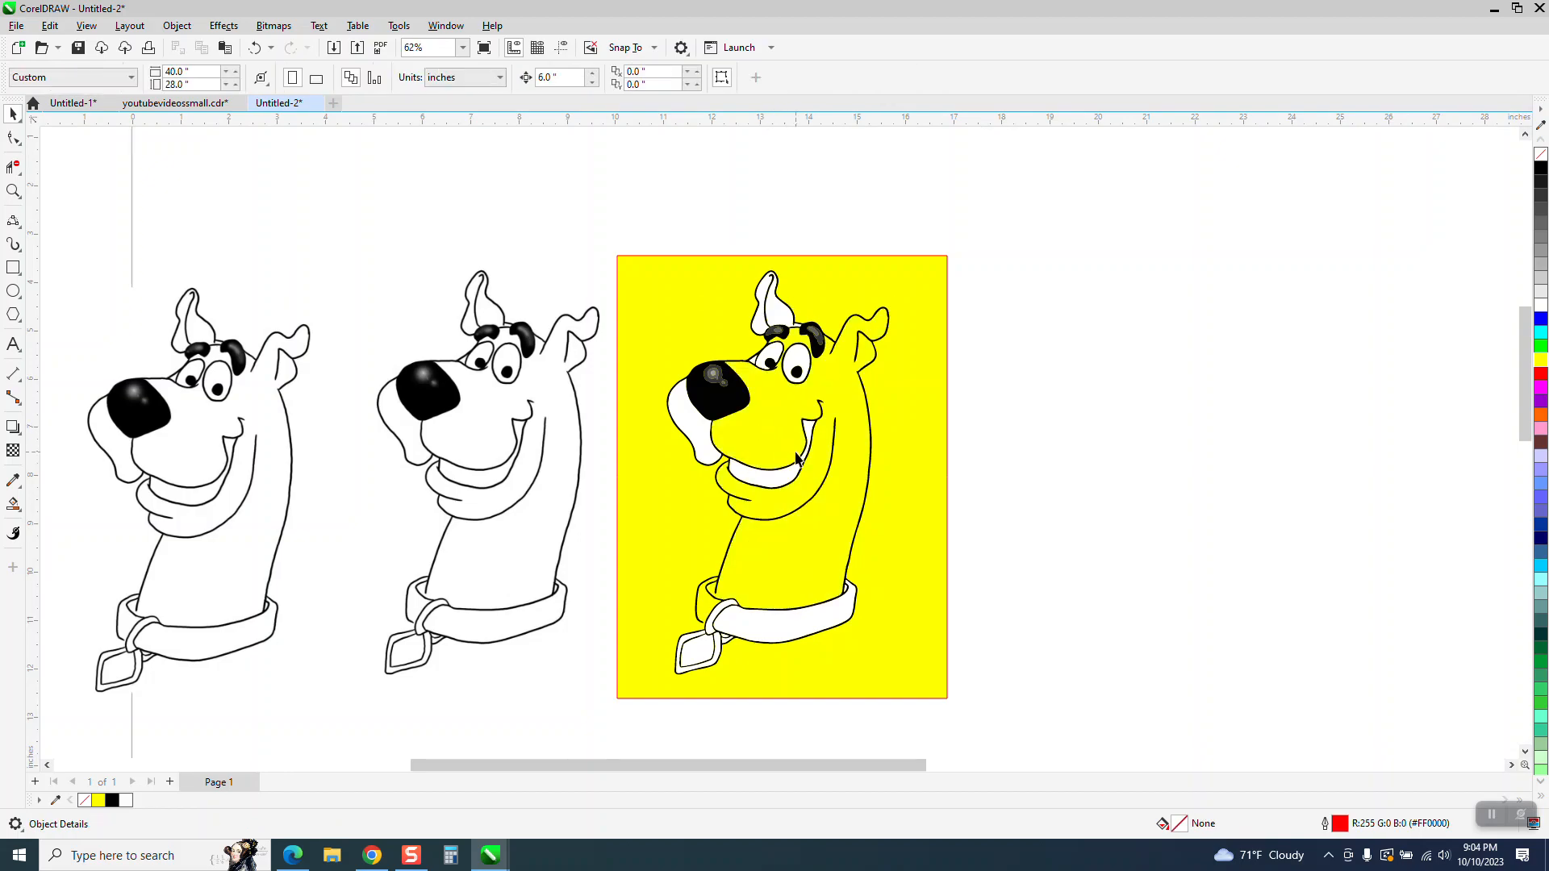
left_click(726, 433)
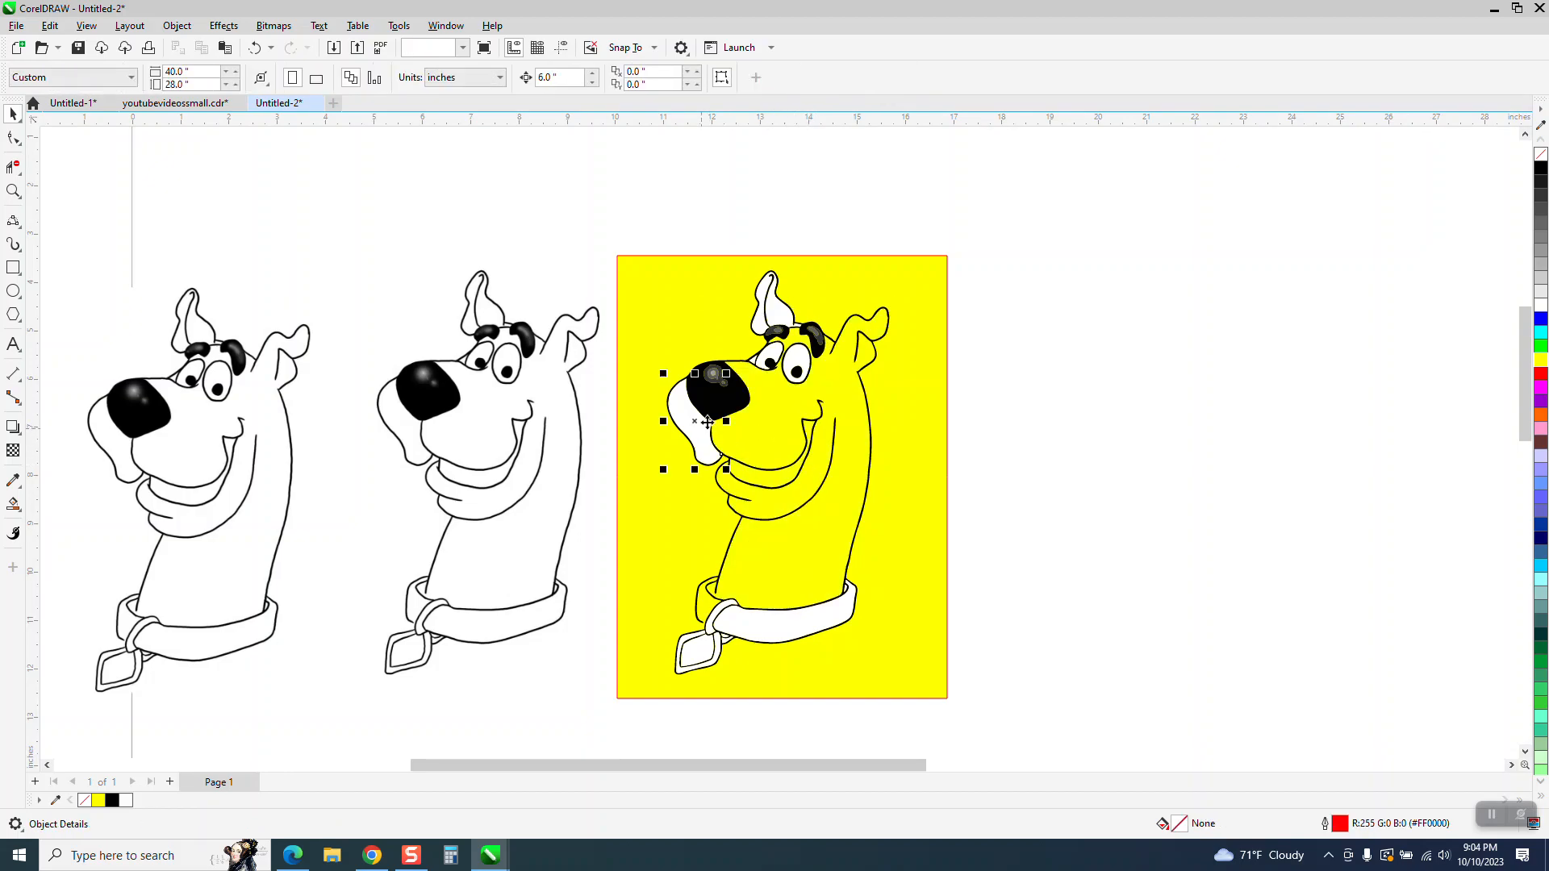
left_click(776, 356)
key("Delete")
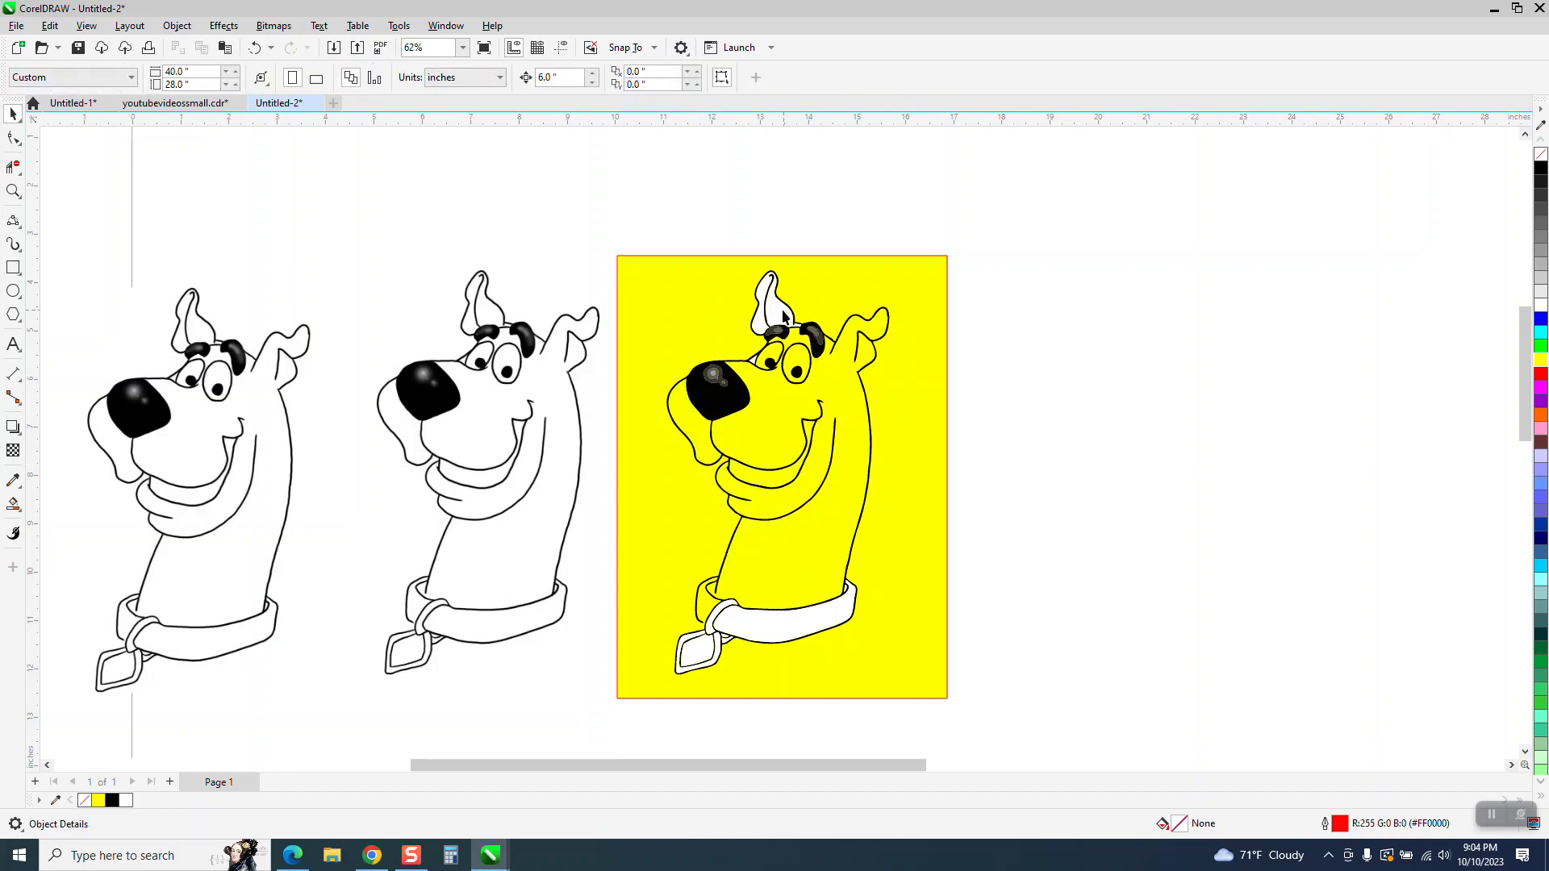
left_click(756, 363)
key("Delete")
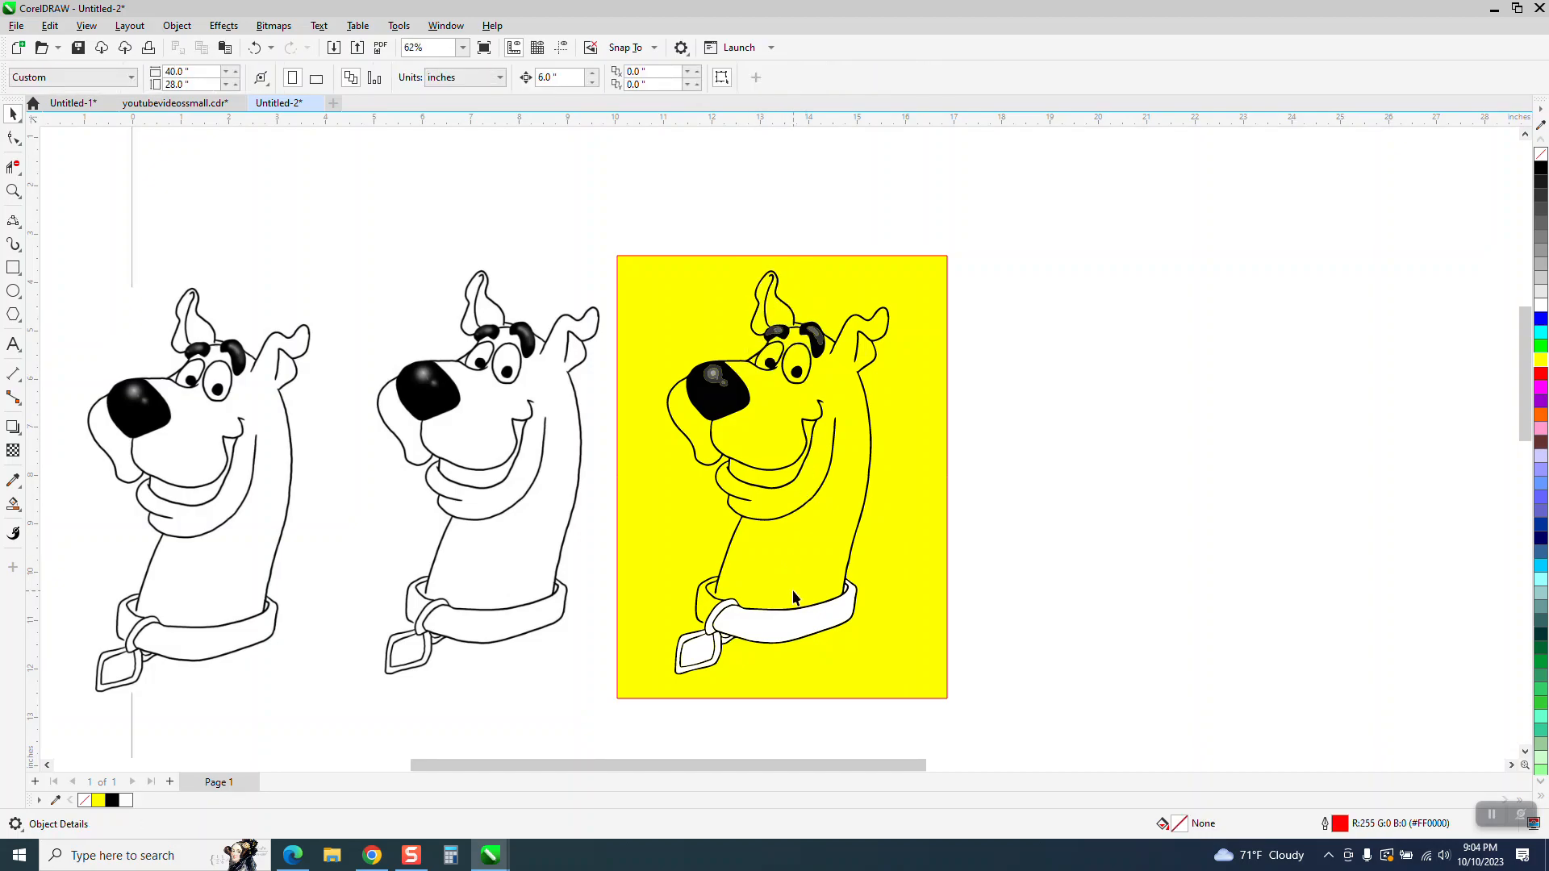
Delete the white fill shapes inside the traced dog's collar, tag ring and diamond-shaped tag
left_click(809, 623)
key("Delete")
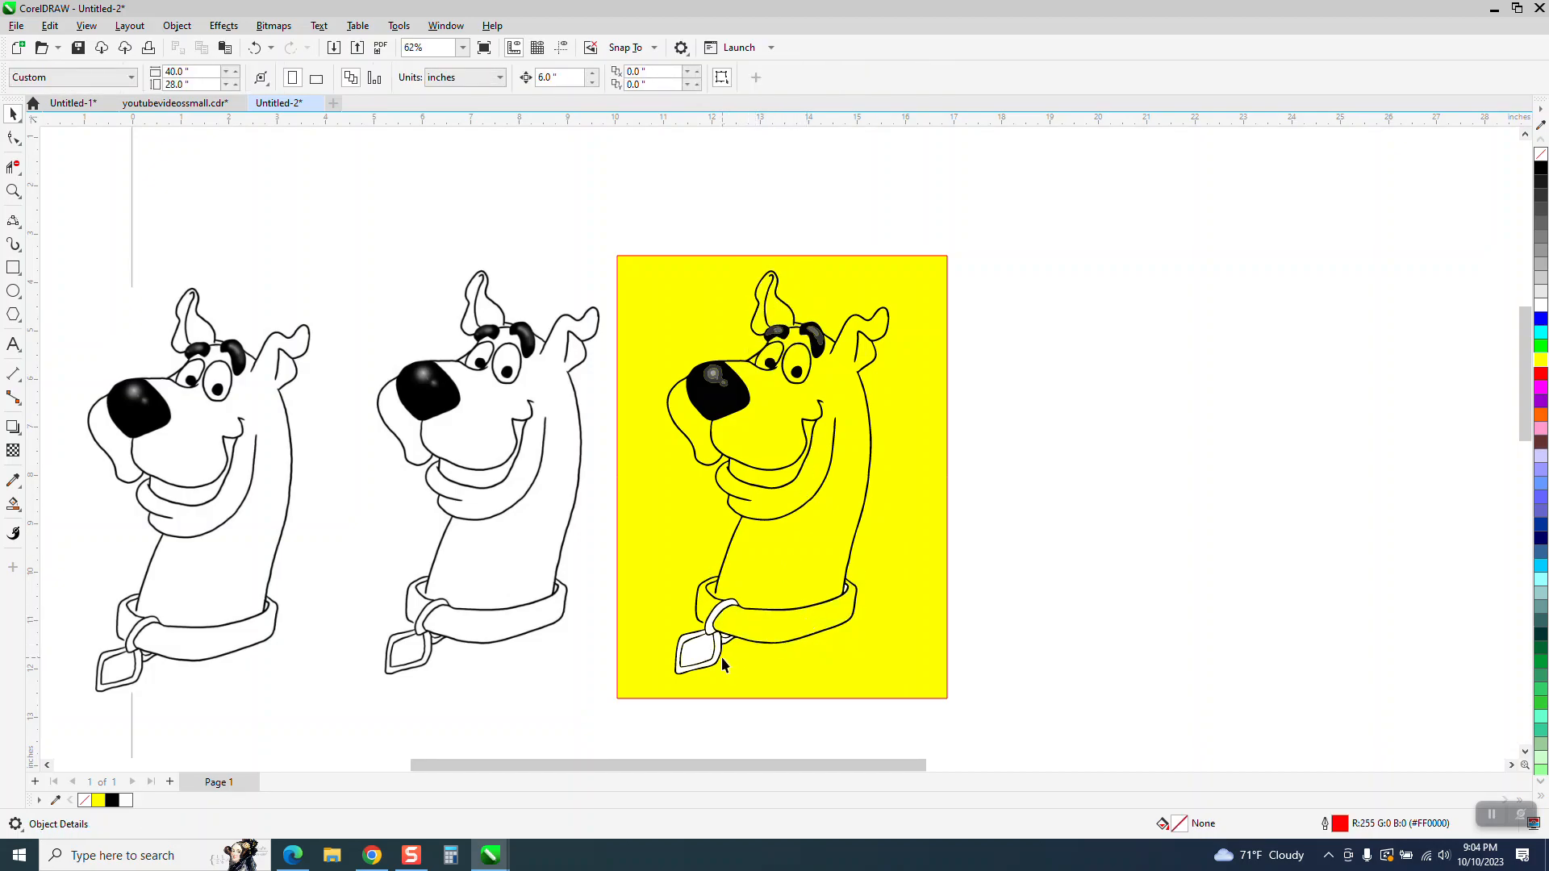
left_click(712, 631)
key("Delete")
left_click(725, 646)
key("Delete")
left_click(717, 650)
key("Delete")
left_click(702, 650)
key("Delete")
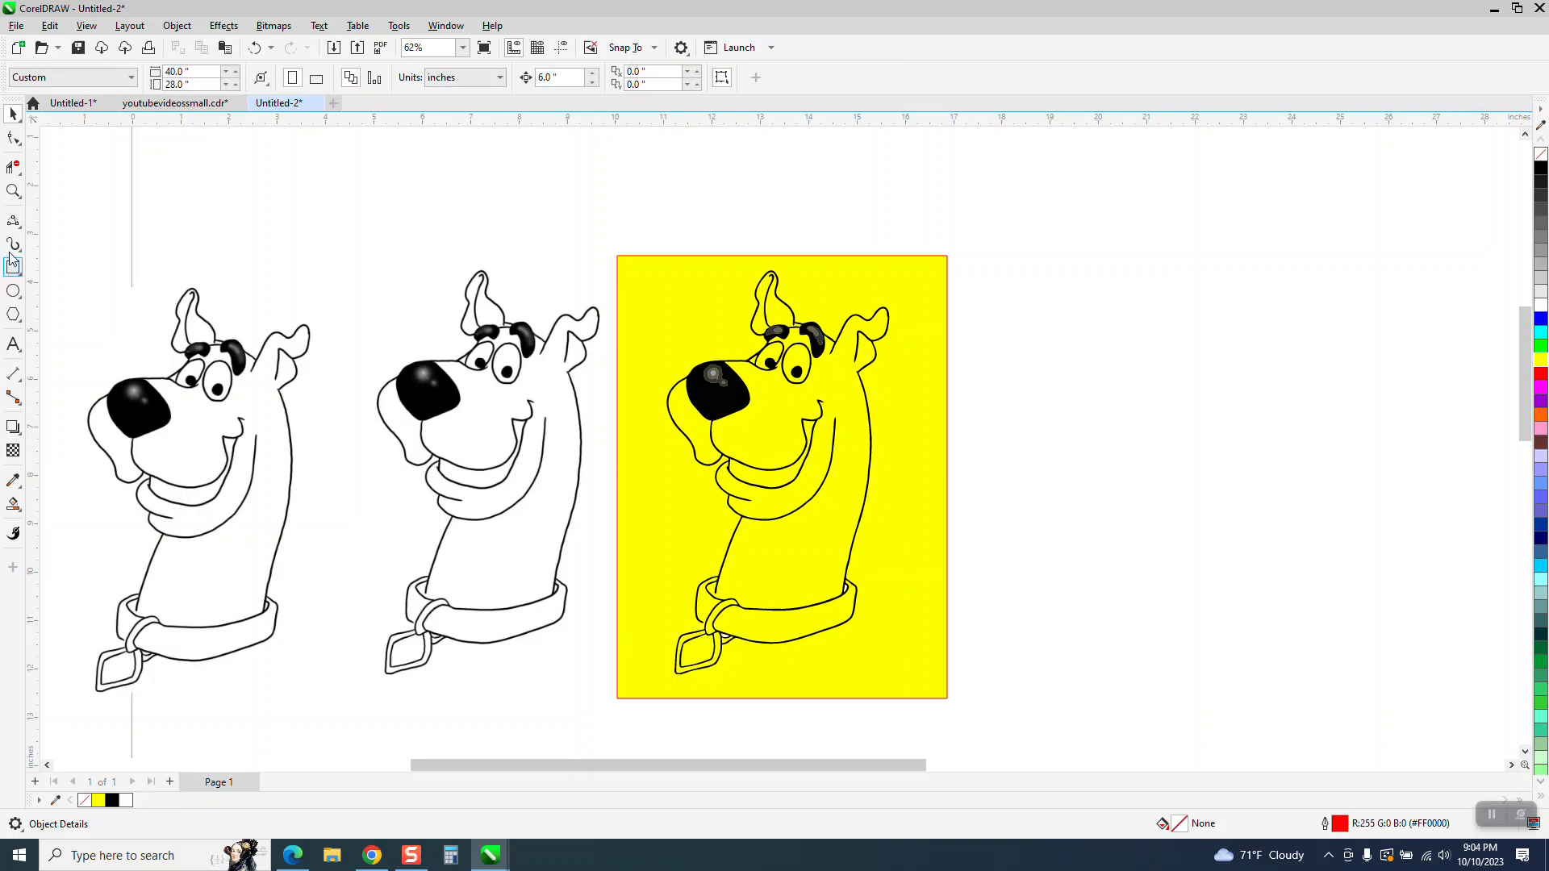
Delete the leftover white slivers beside the tag and at the collar's right end
left_click(13, 191)
left_click(712, 642)
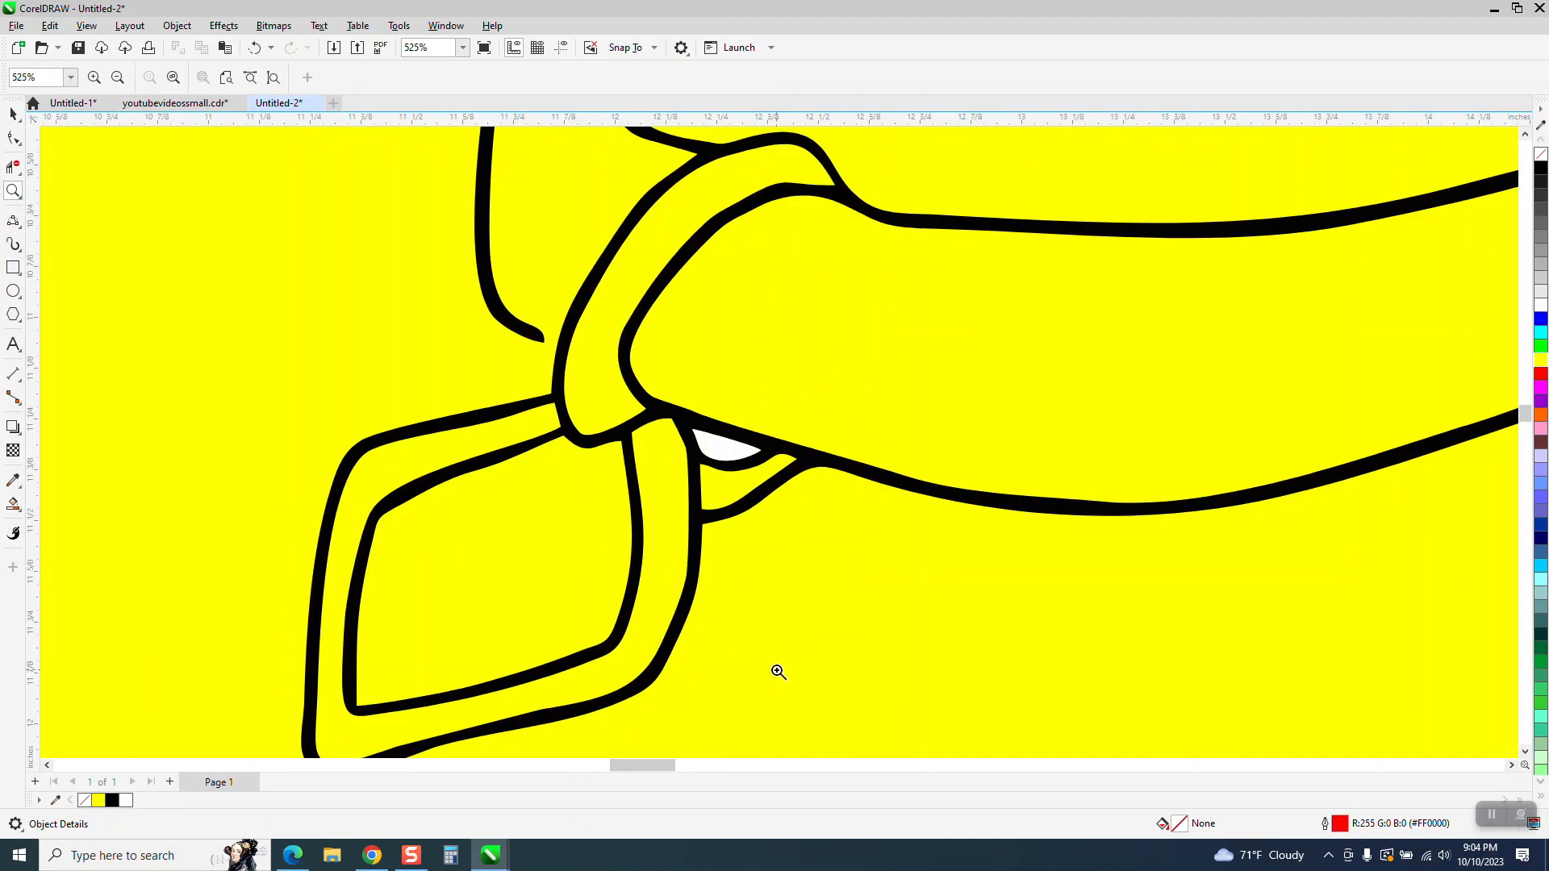
left_click(12, 114)
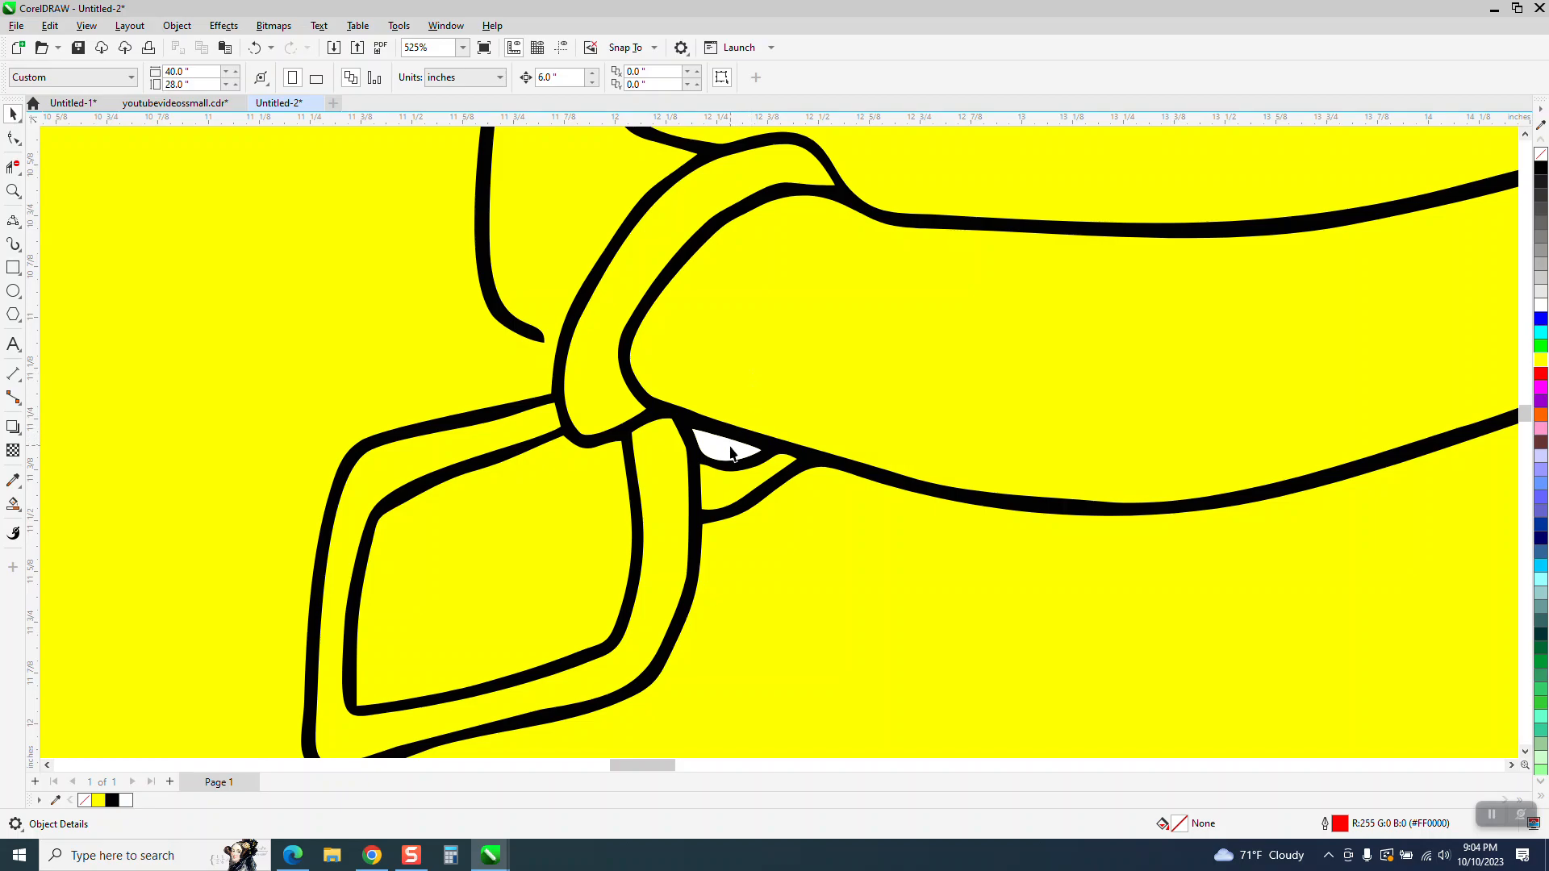
scroll(765, 429, "down", 5)
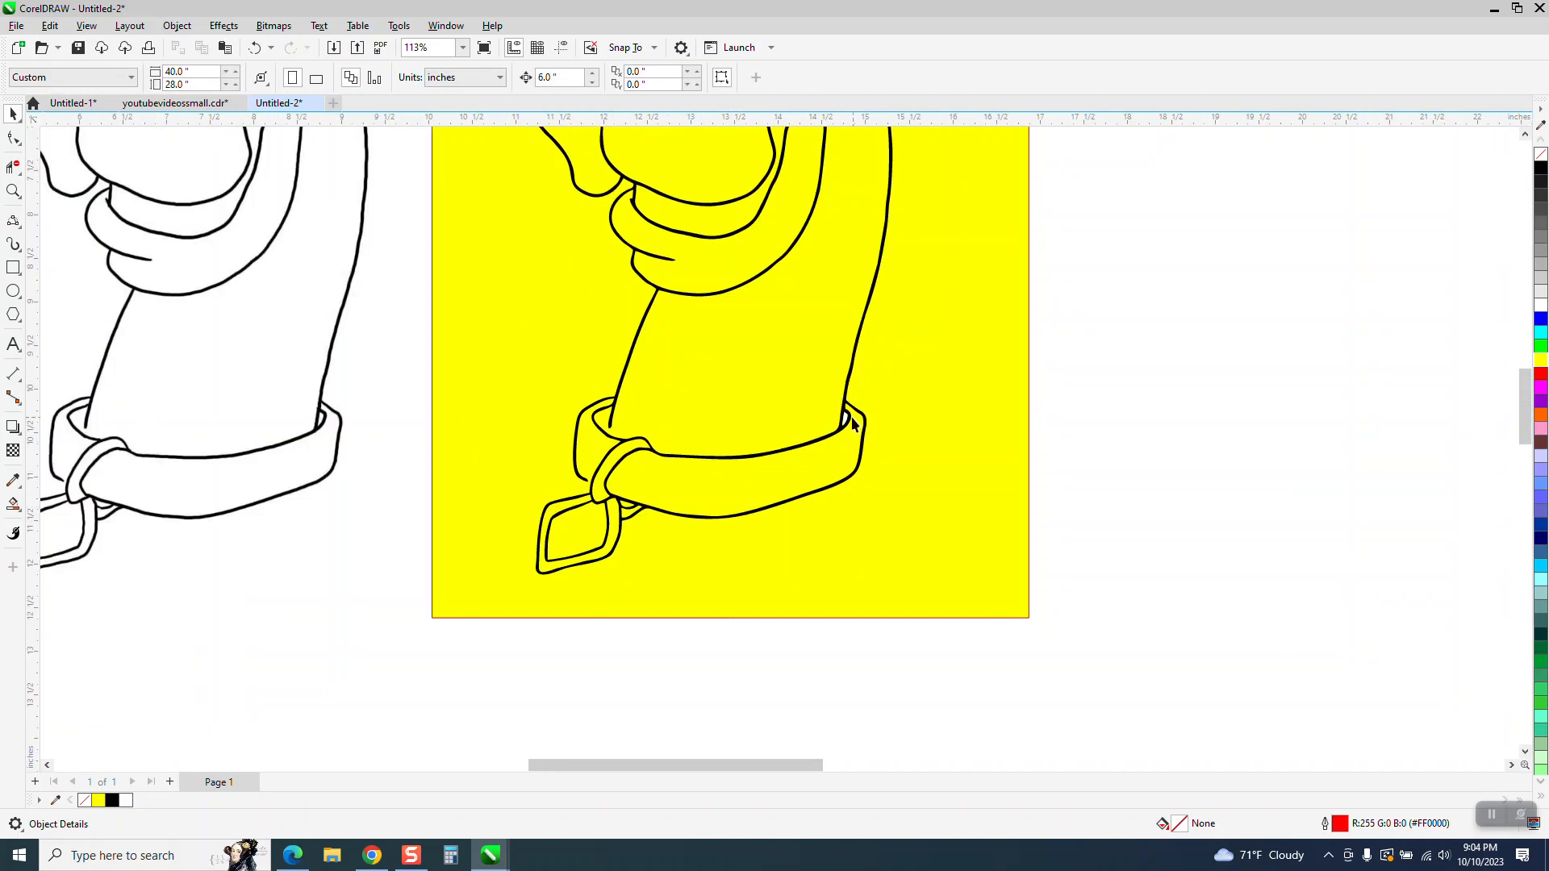
left_click(846, 420)
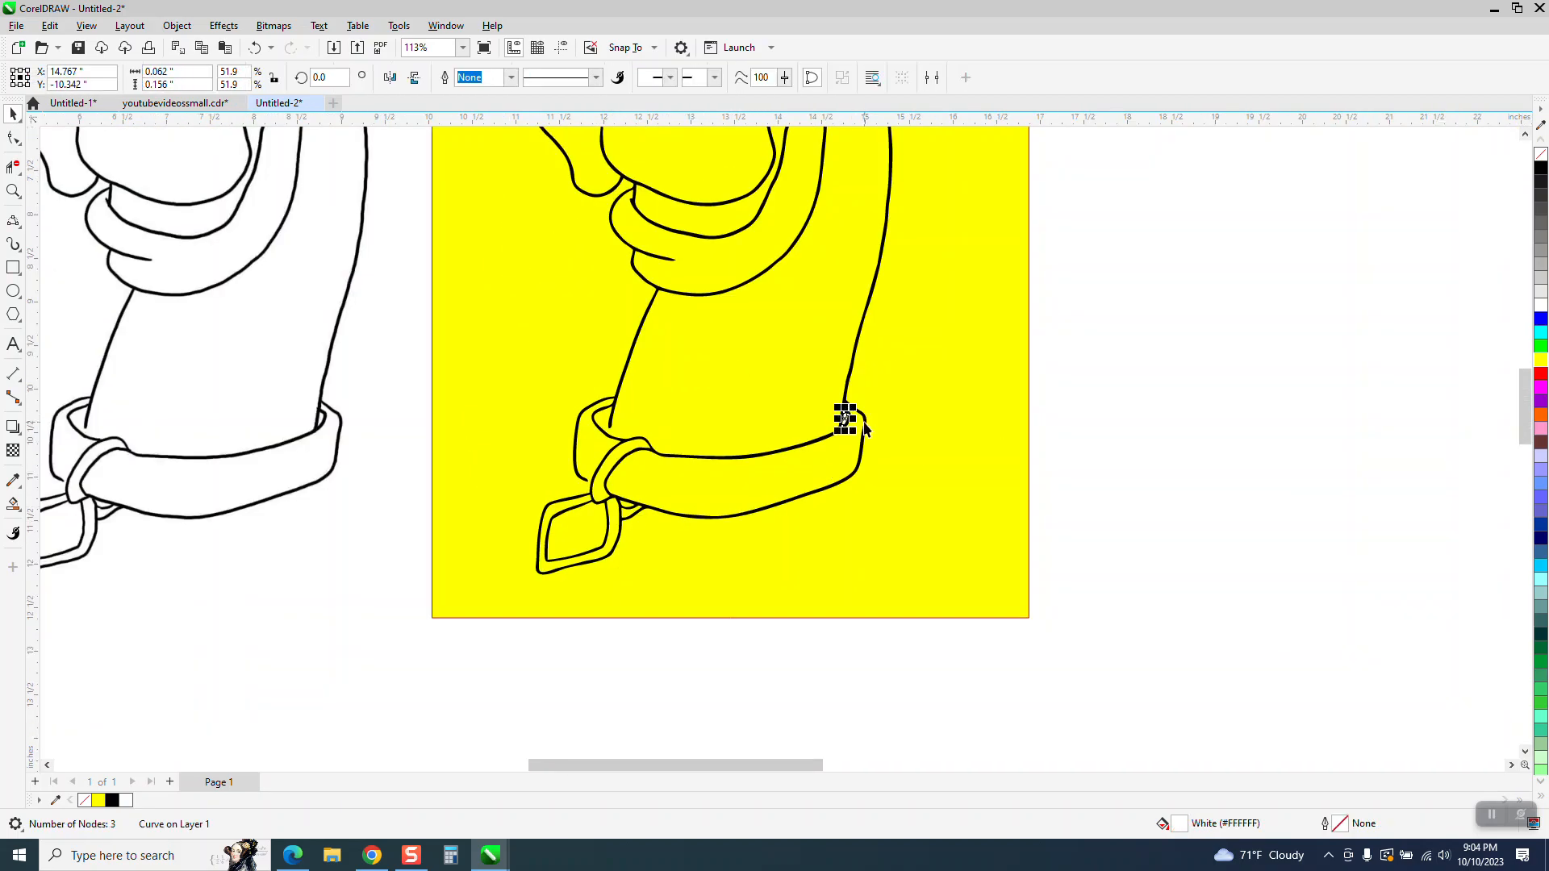
left_click(805, 509)
scroll(839, 429, "down", 2)
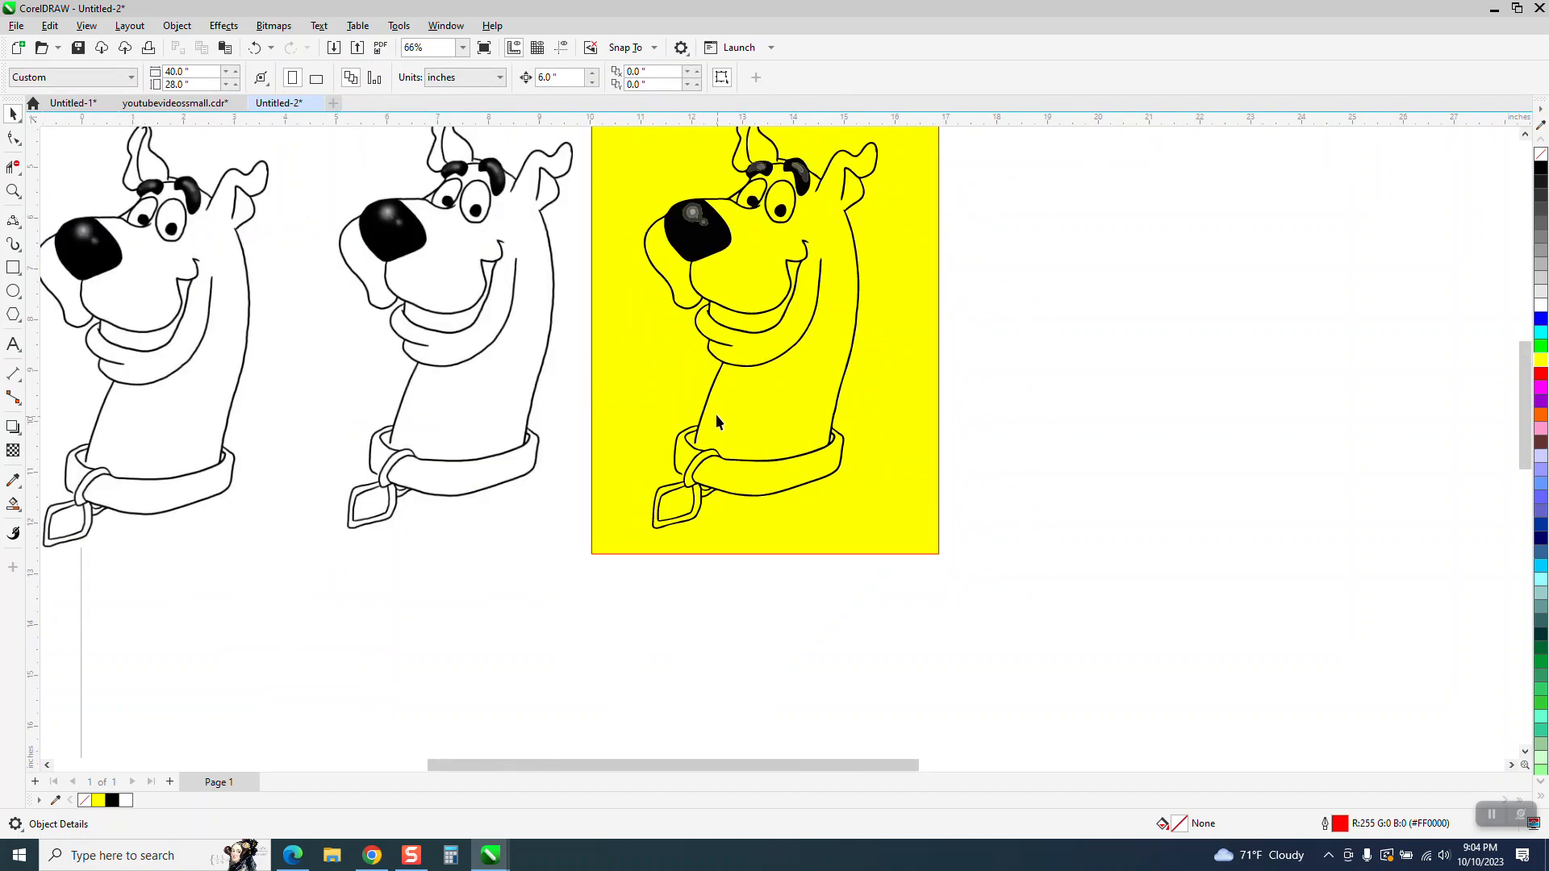
scroll(720, 418, "down", 1)
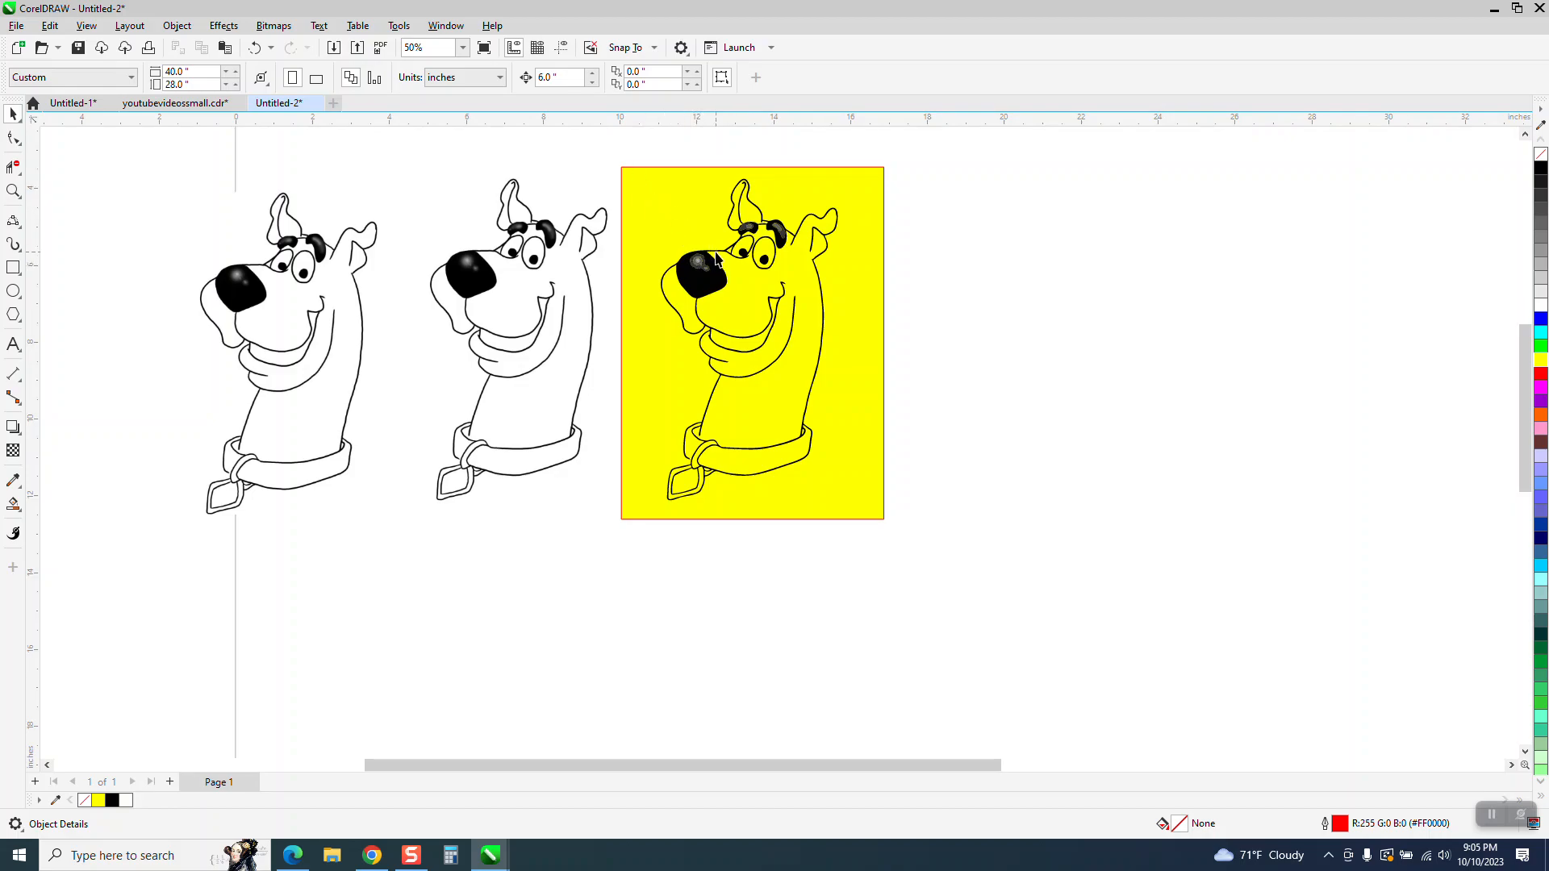
Delete the gray highlight shapes from the traced dog's nose
left_click(12, 192)
left_click_drag(677, 235, 1017, 368)
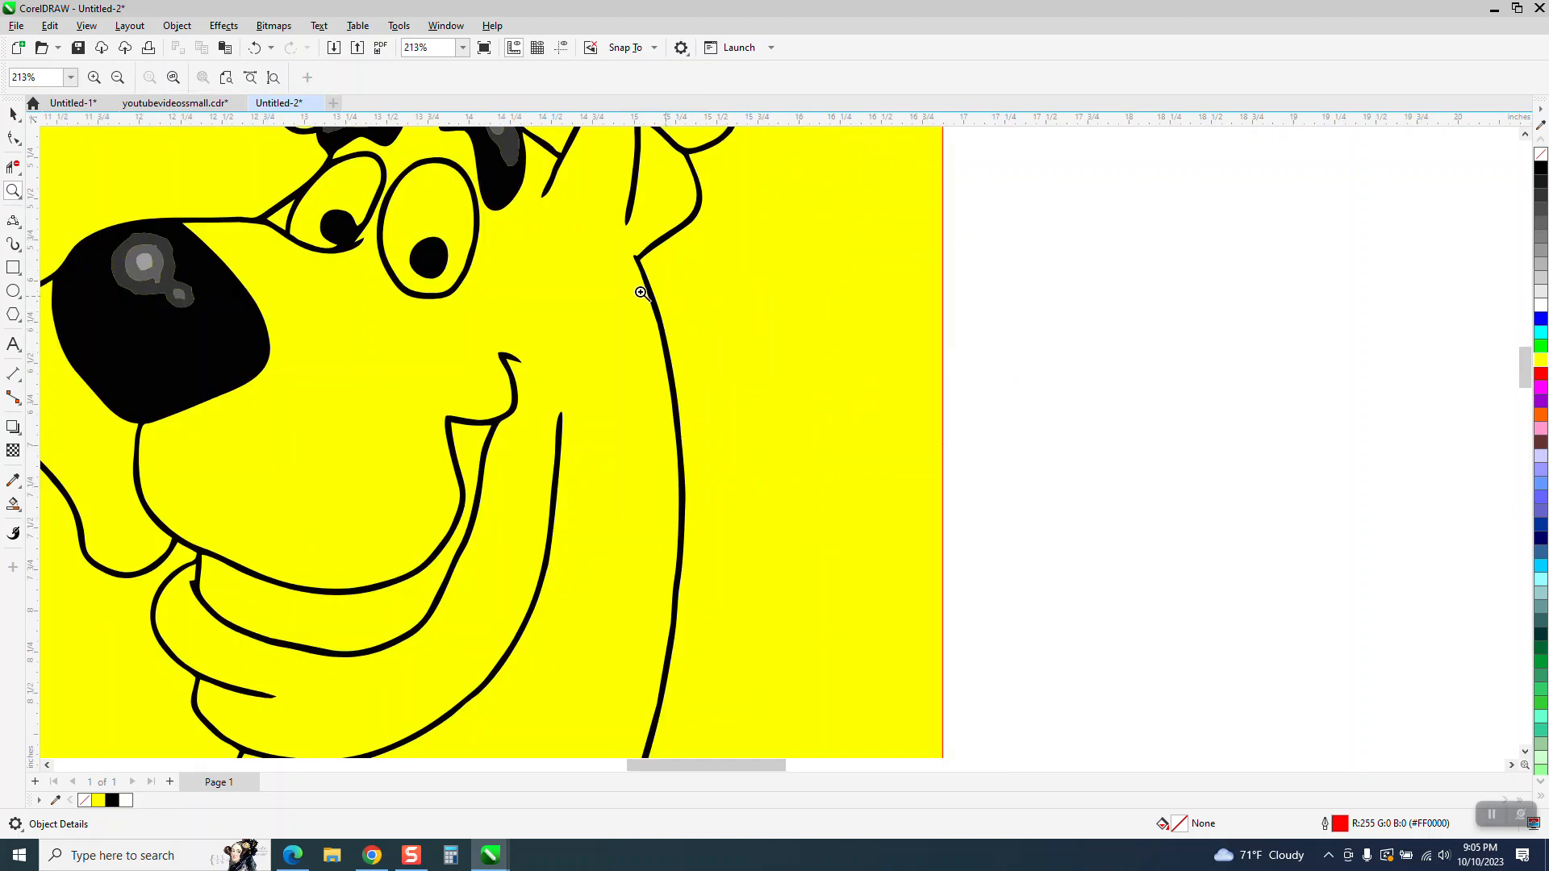
left_click(13, 114)
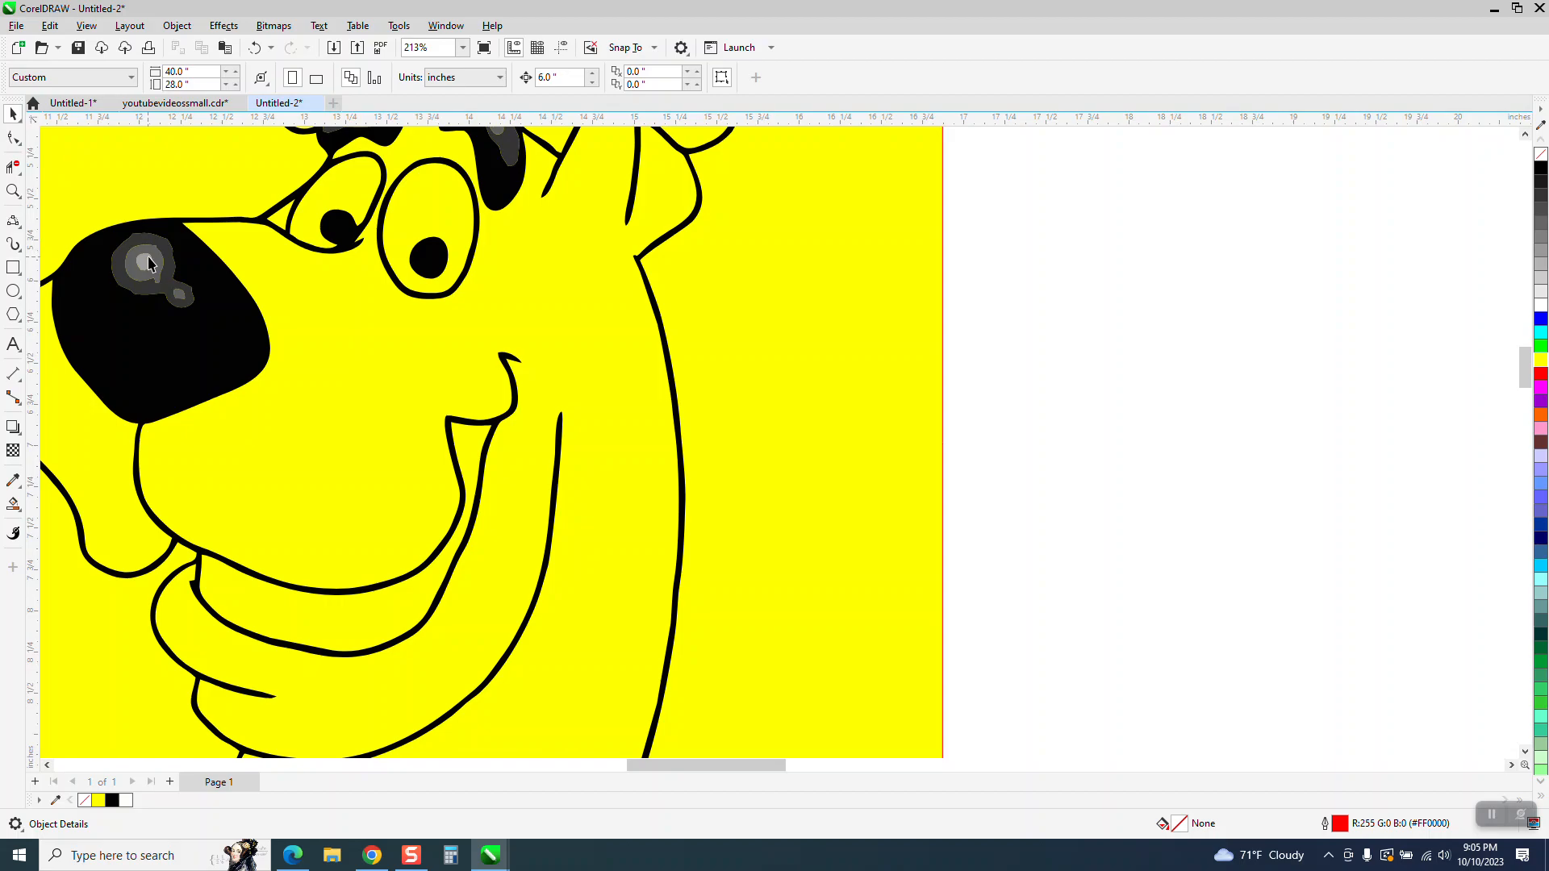
left_click(149, 263)
key("Delete")
left_click(159, 270)
key("Delete")
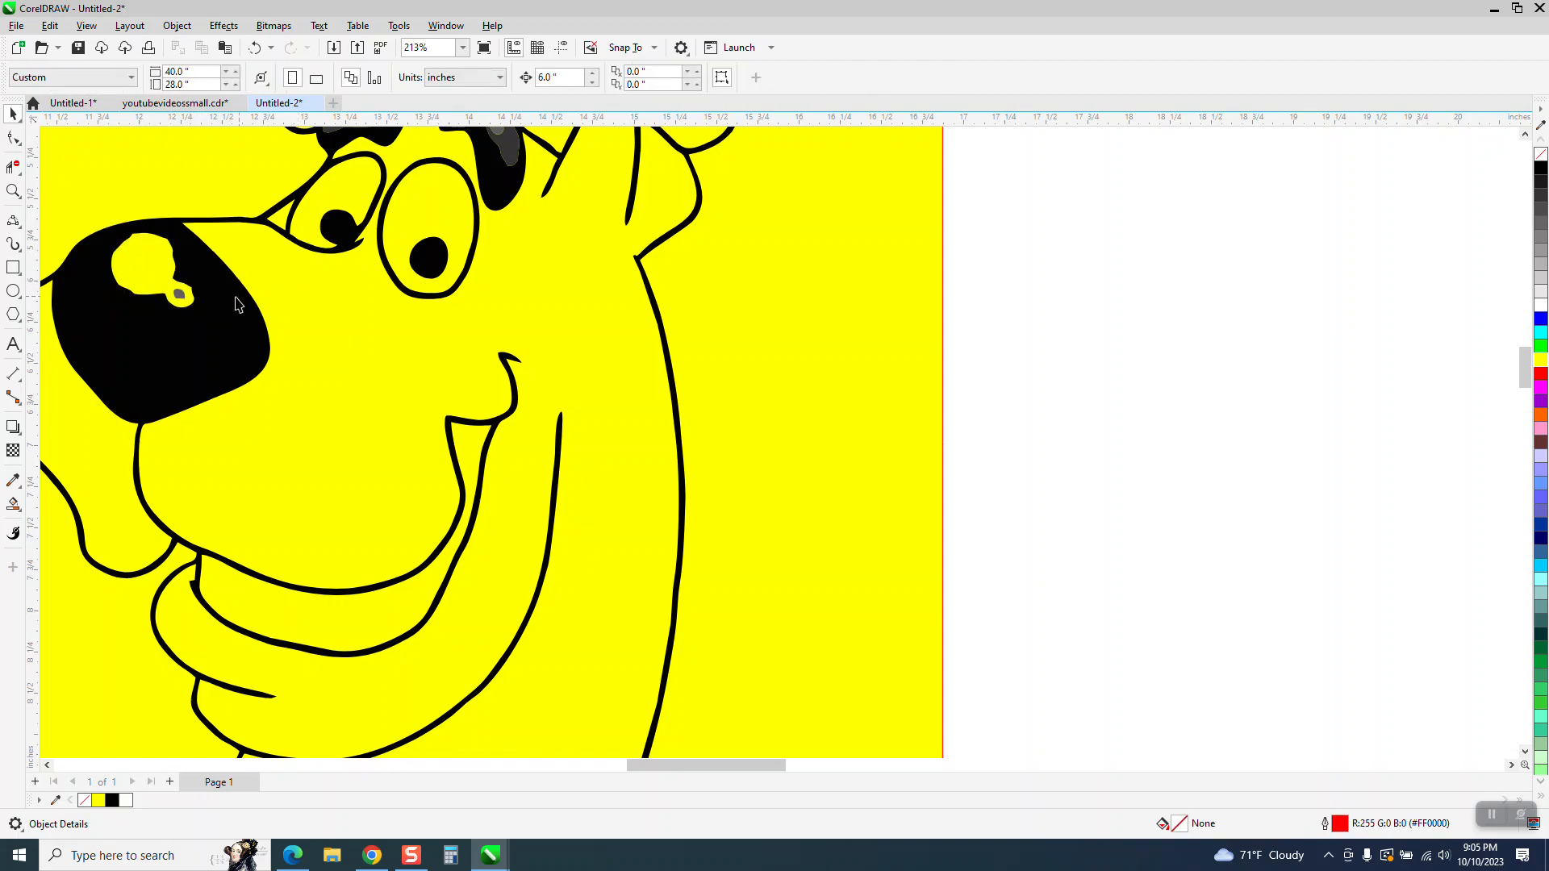
Delete the gray highlight shapes from both of the traced dog's eyebrows
scroll(370, 346, "down", 2)
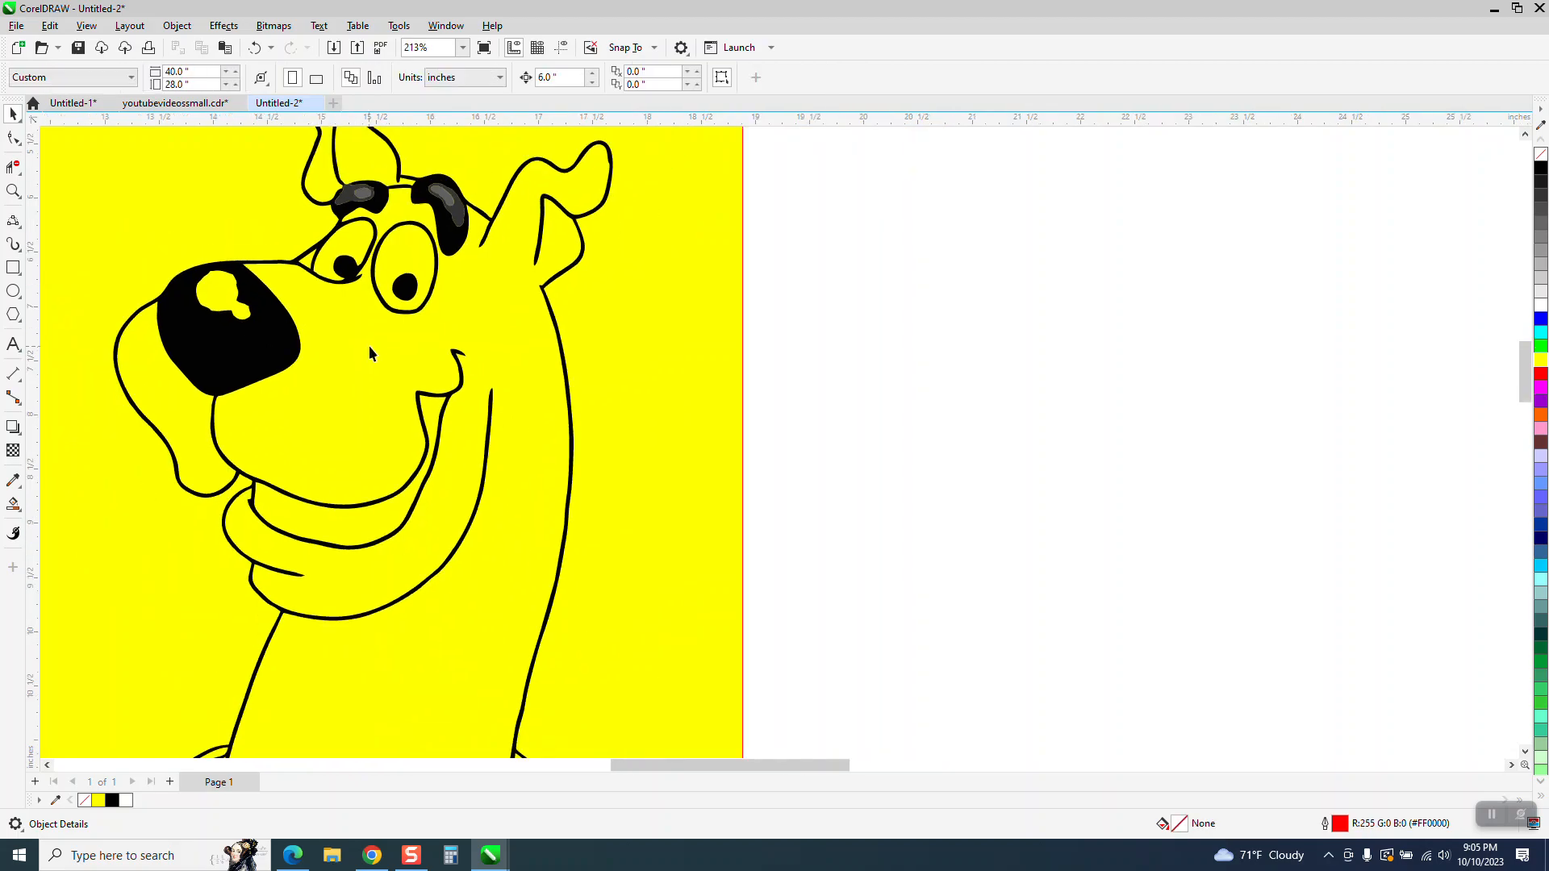
left_click(451, 200)
key("Delete")
left_click(445, 198)
key("Delete")
left_click(367, 194)
key("Delete")
left_click(356, 196)
key("Delete")
scroll(422, 237, "down", 2)
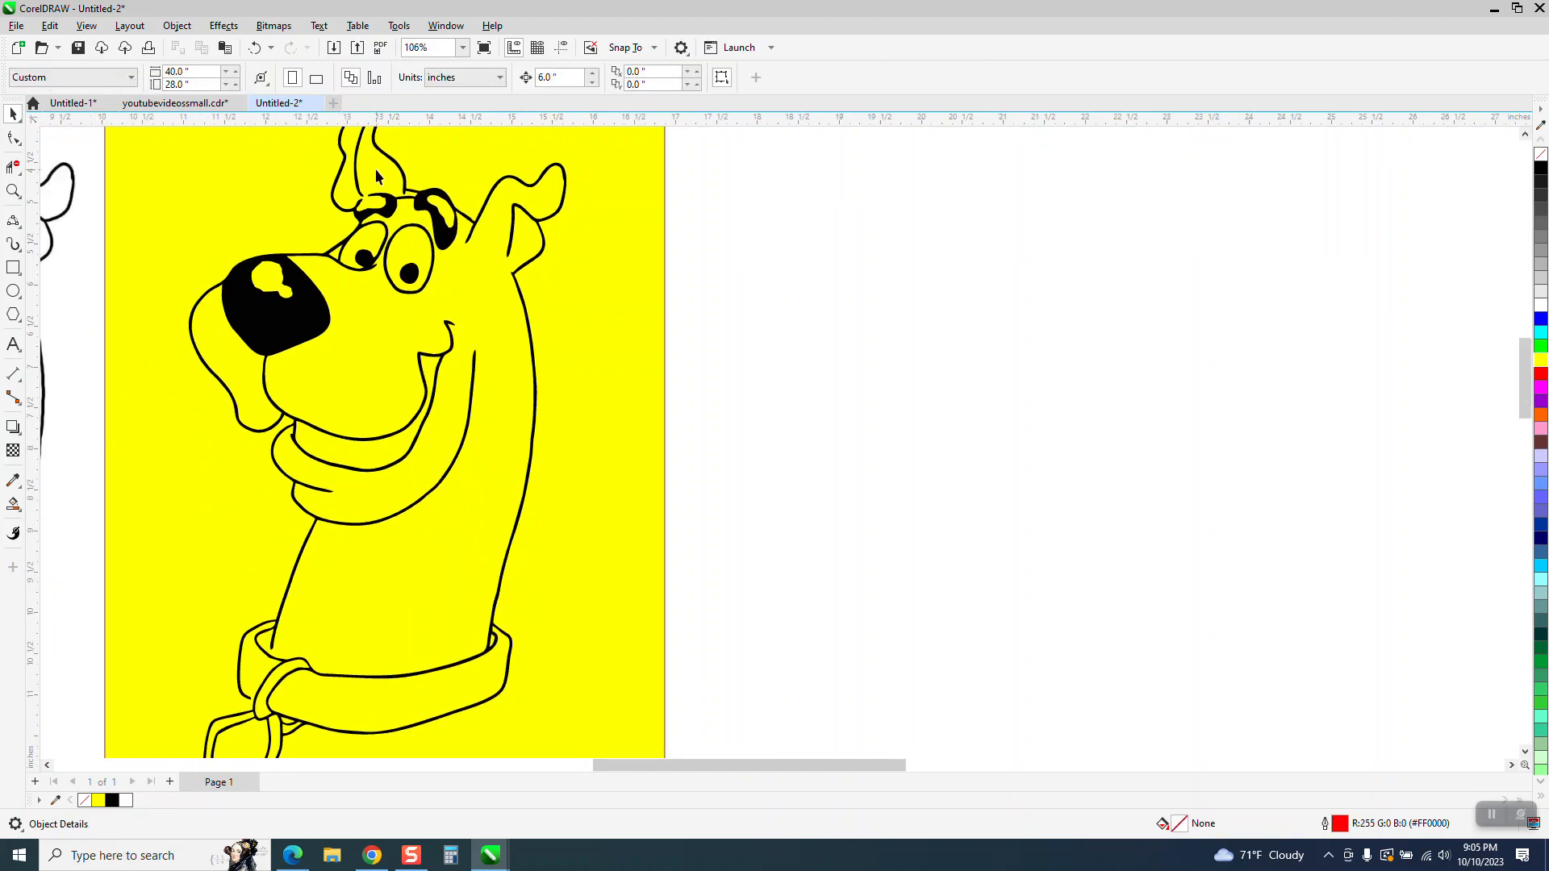
scroll(534, 265, "down", 2)
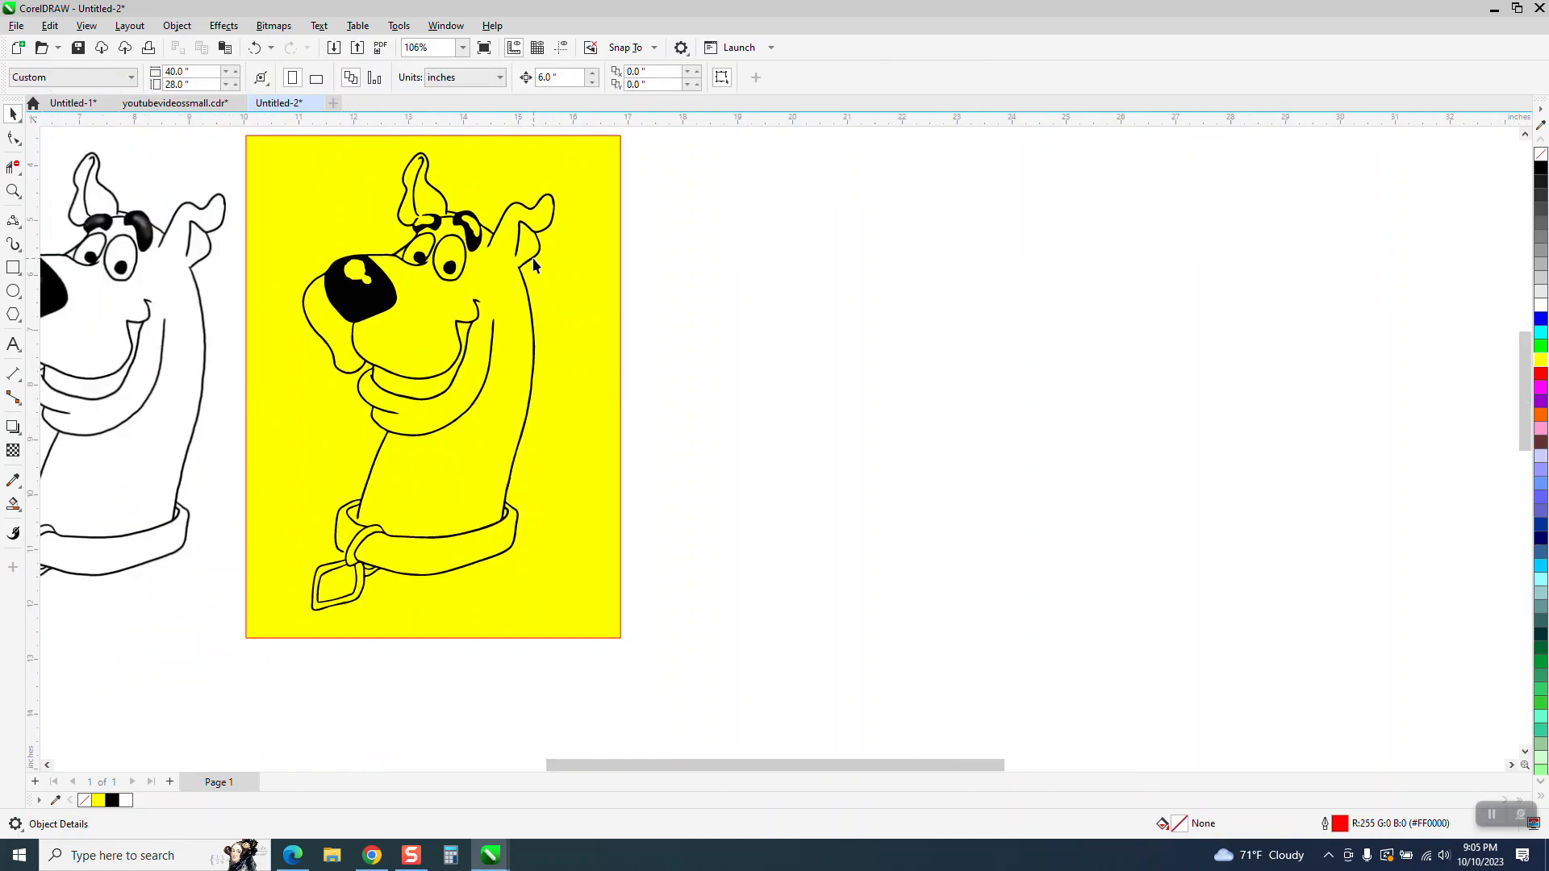
Delete the yellow background rectangle, and give the traced dog shapes no fill with a black hairline outline
left_click(311, 158)
key("Delete")
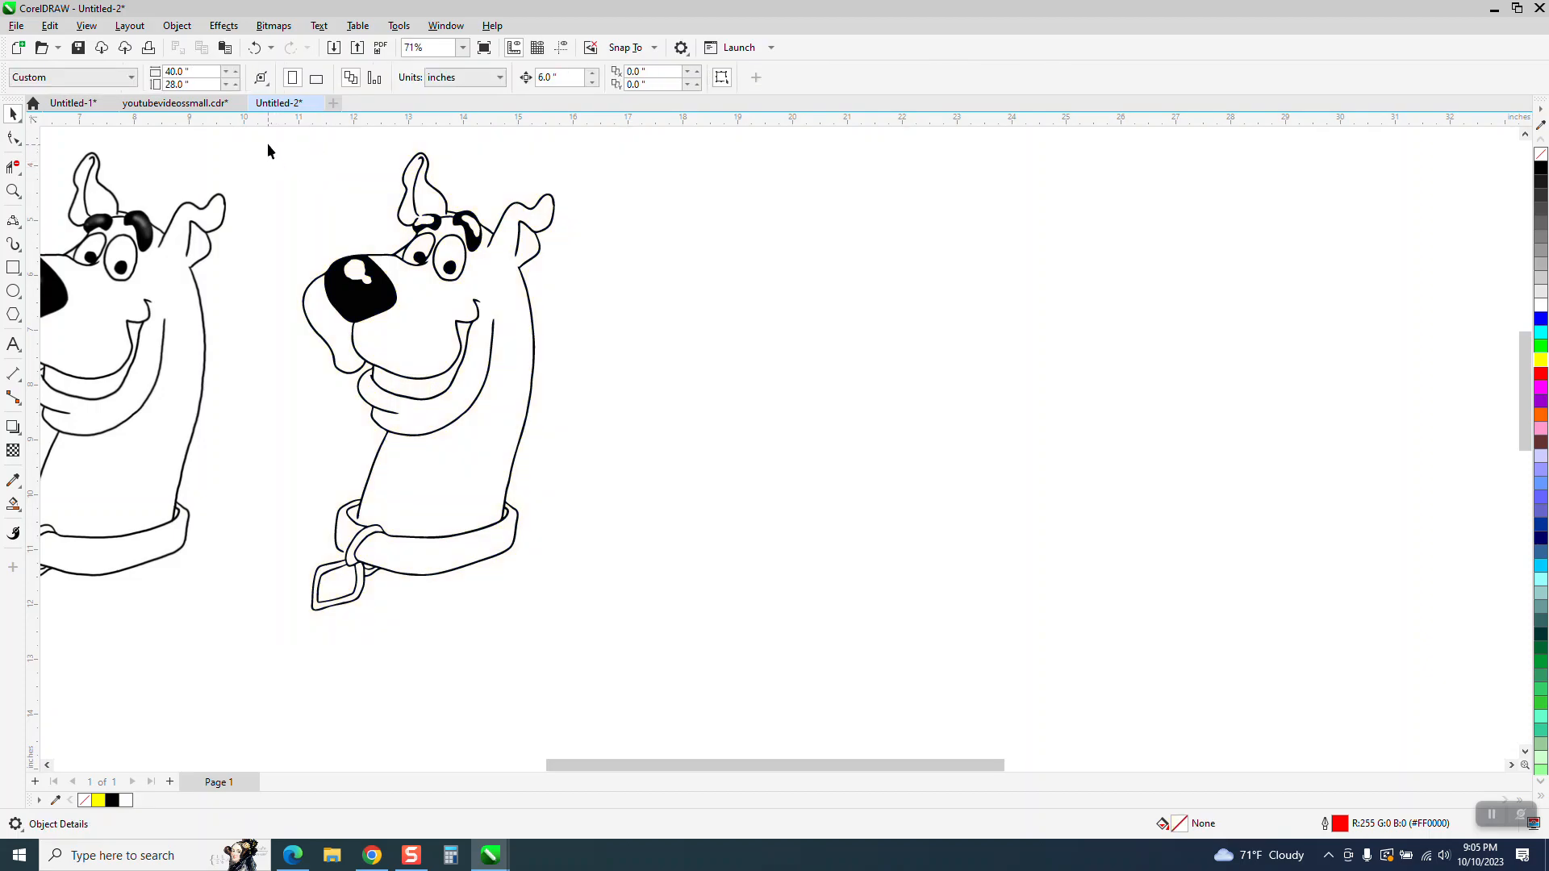
left_click_drag(578, 515, 680, 626)
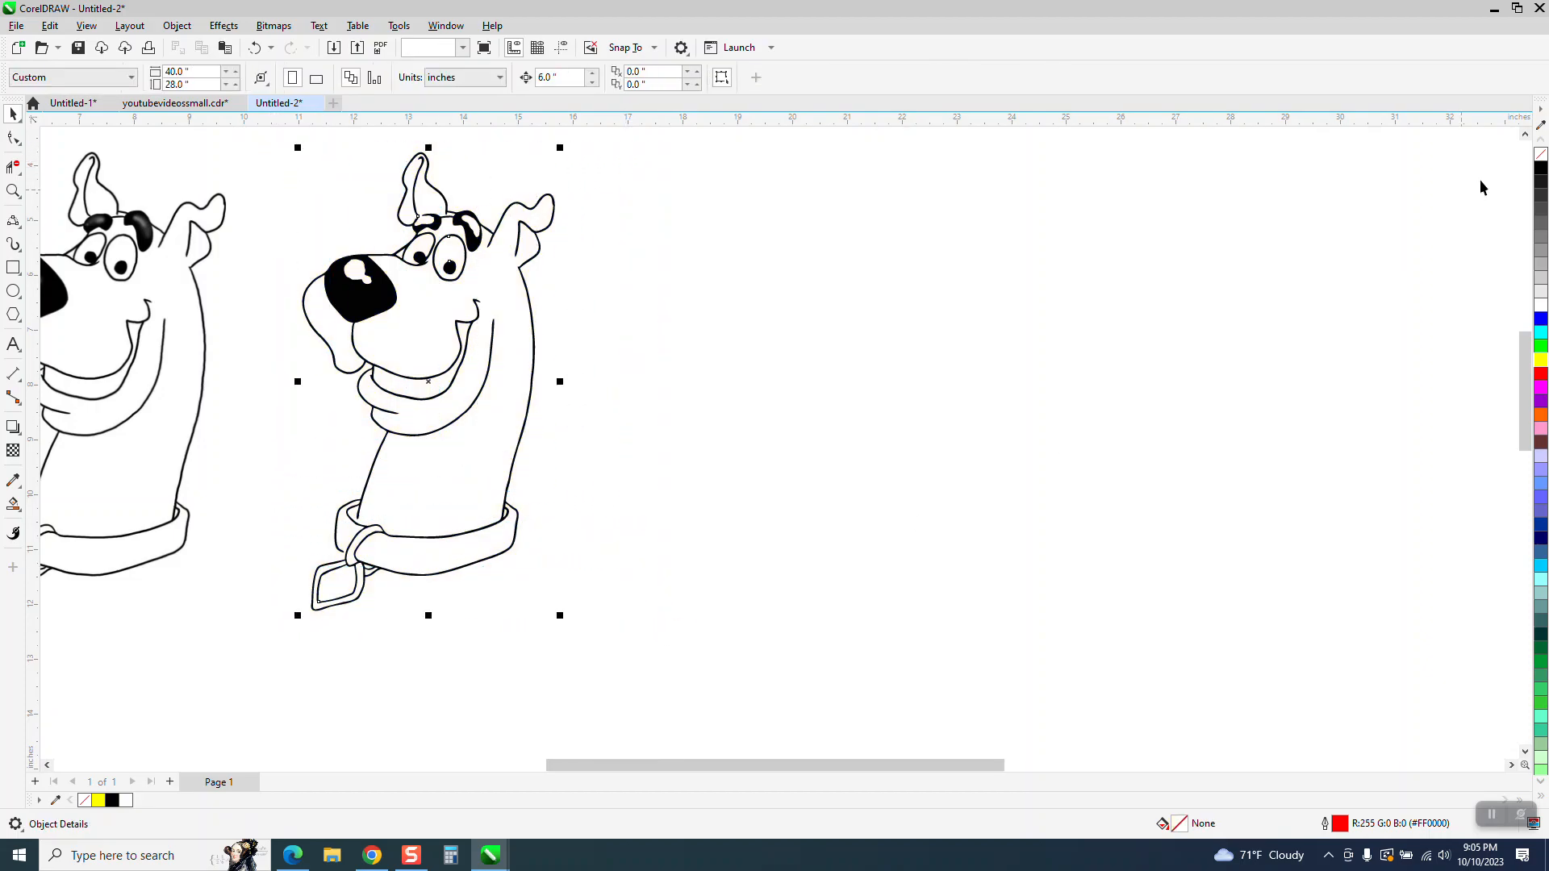
left_click(1540, 158)
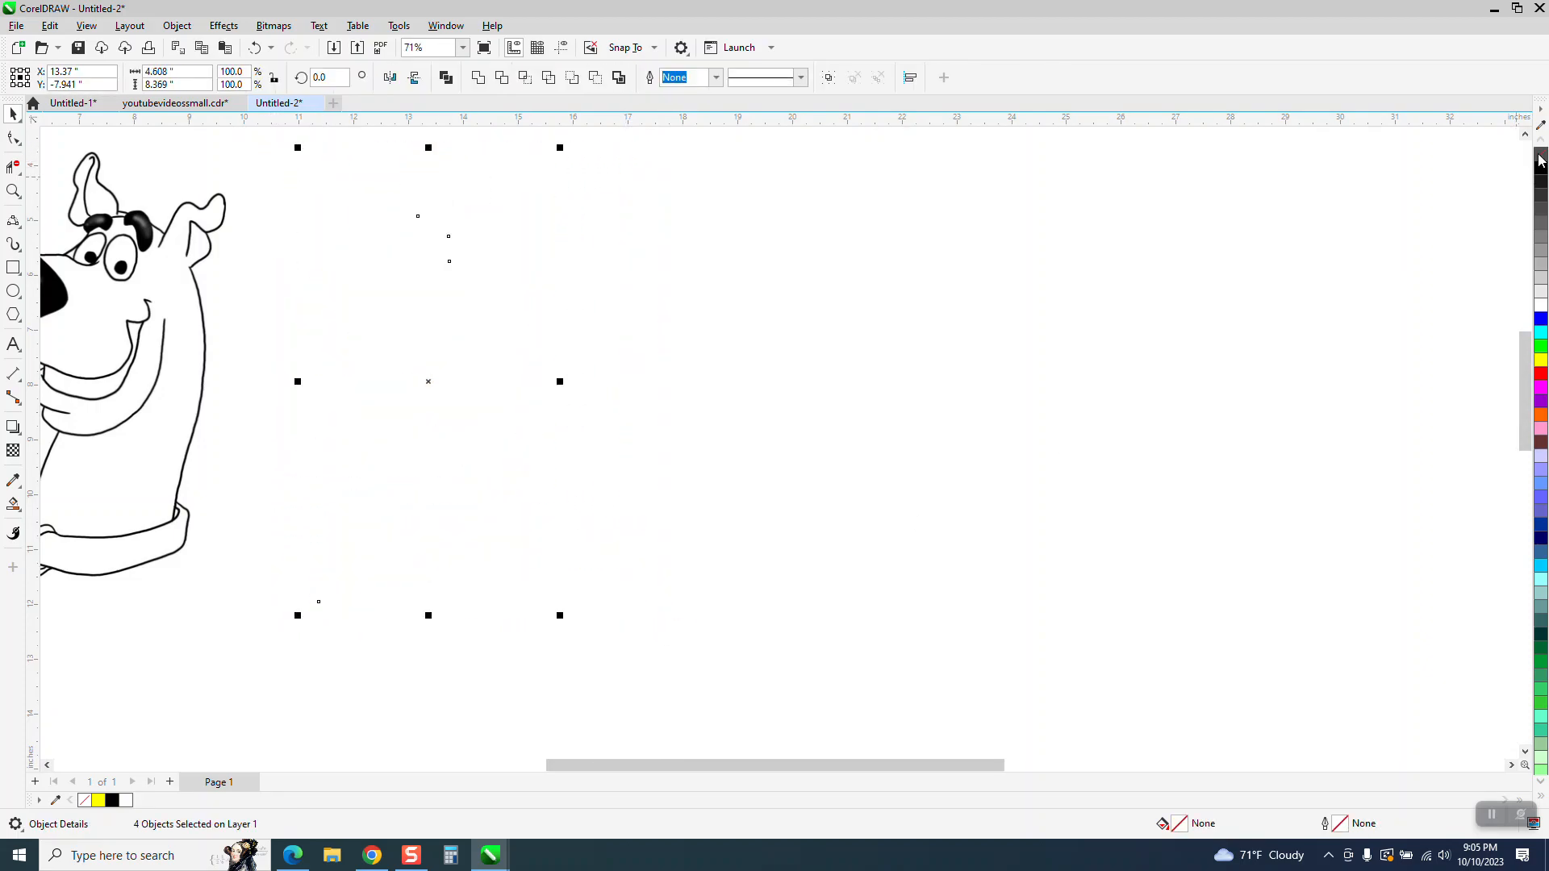
right_click(1541, 169)
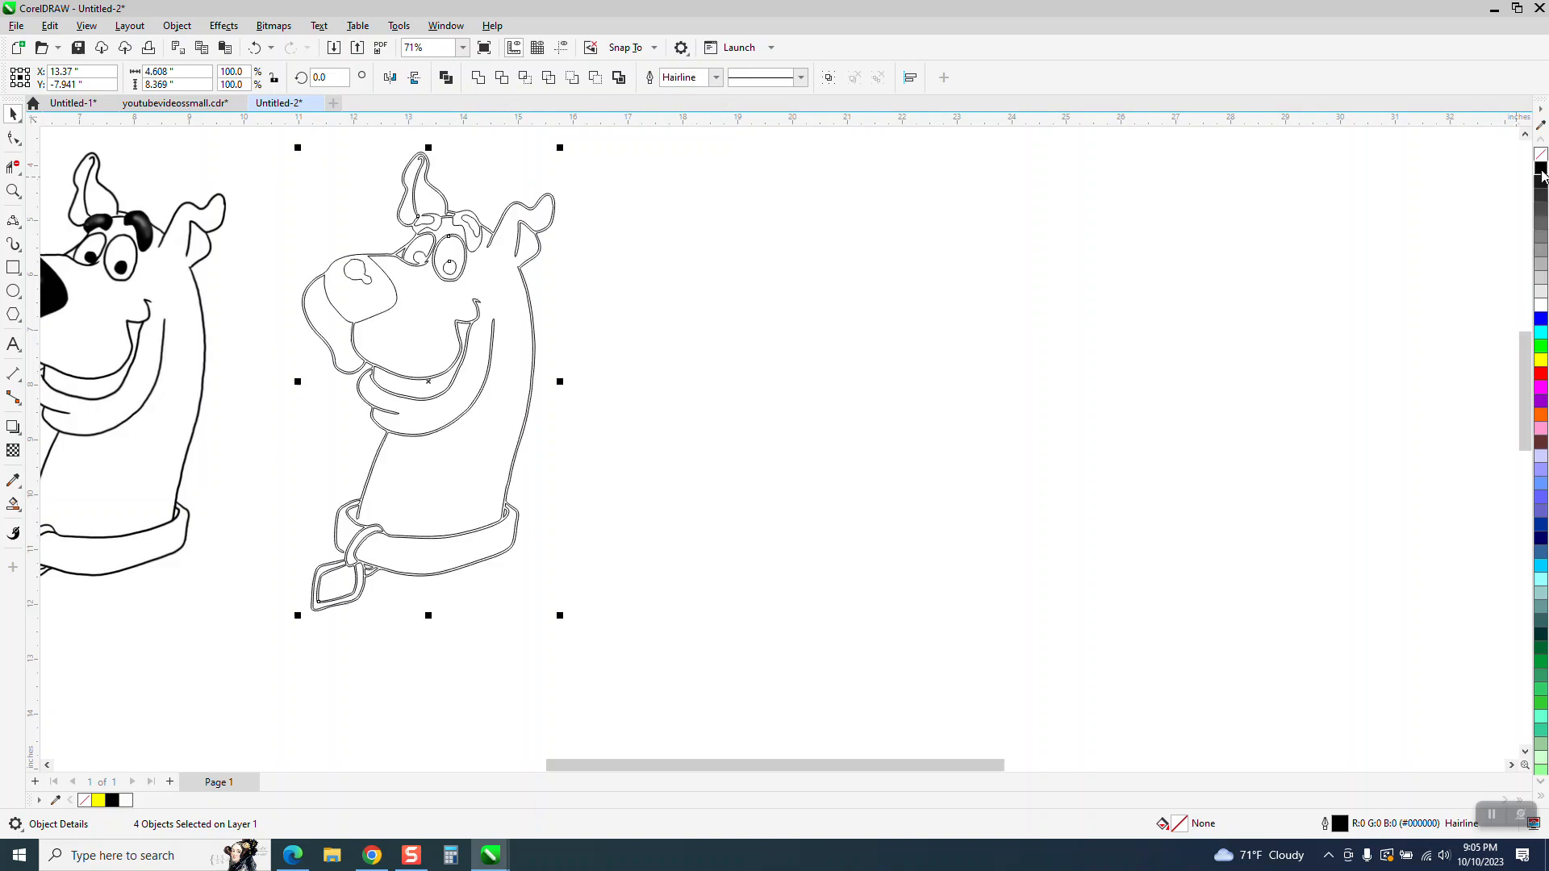
Remove the highlight outline inside the traced dog's nose with the Virtual Segment Delete tool
left_click(13, 191)
left_click_drag(304, 234, 600, 388)
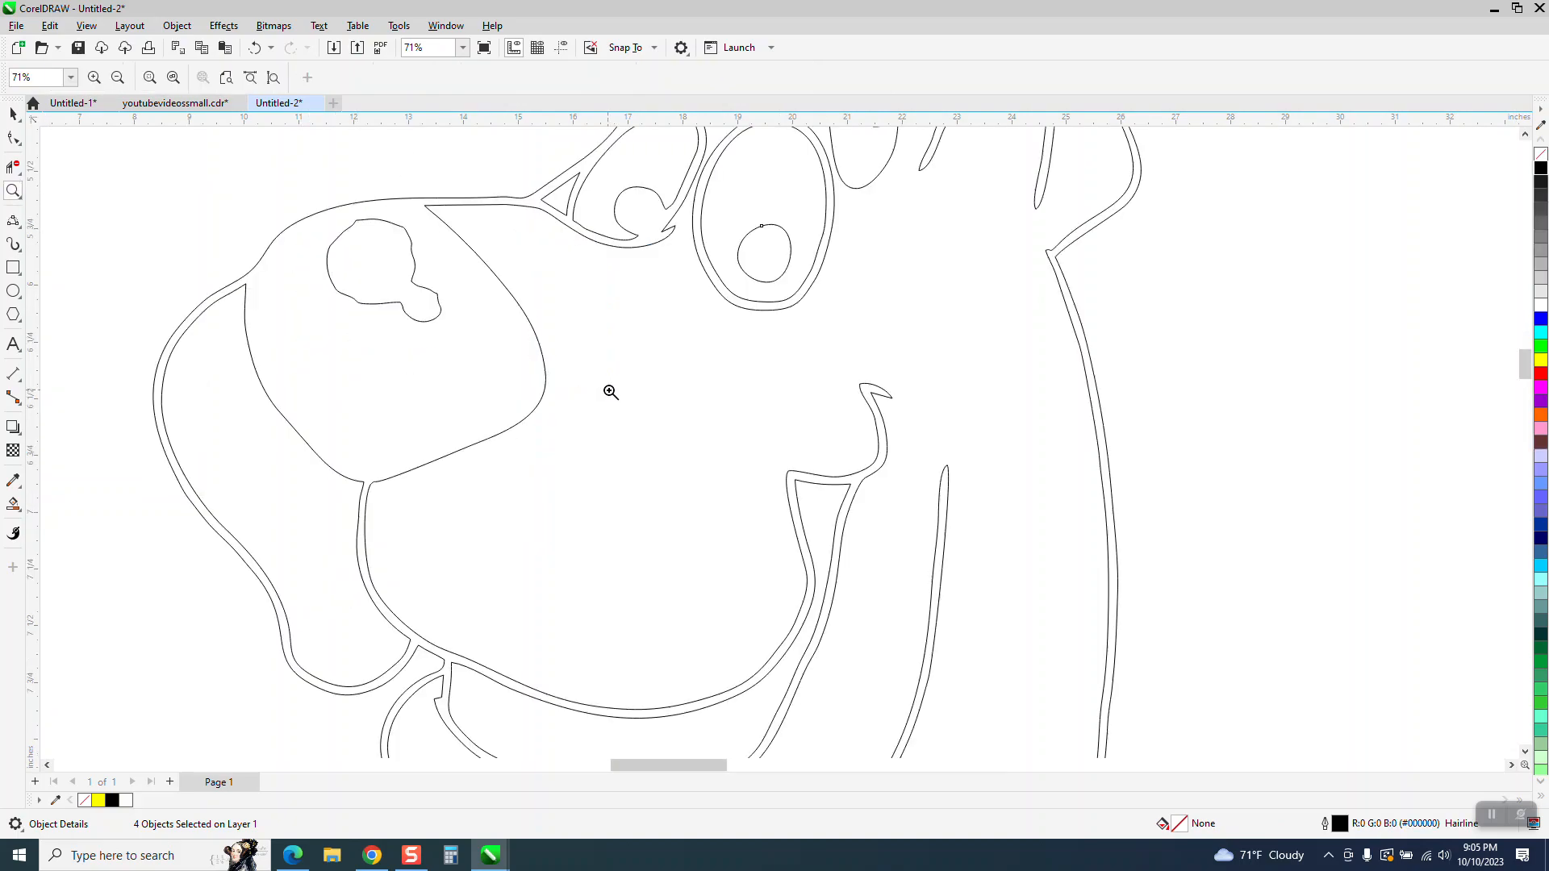
left_click(14, 168)
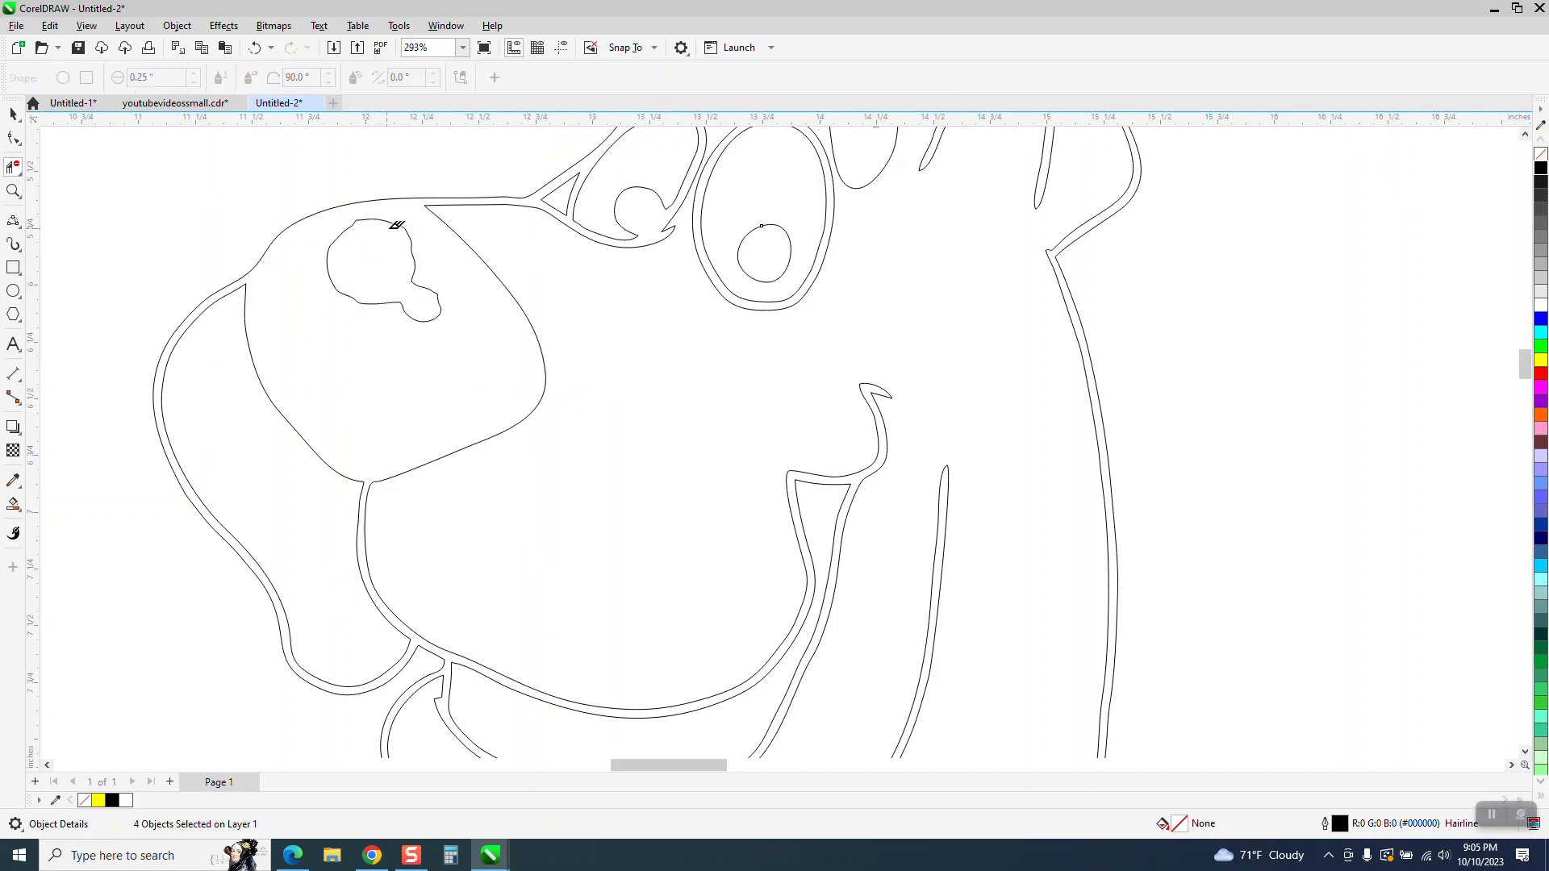
left_click(392, 295)
Draw a 3-point curve about 0.79 inch wide across the open top of the nose, from the bridge to its left corner
left_click(22, 234)
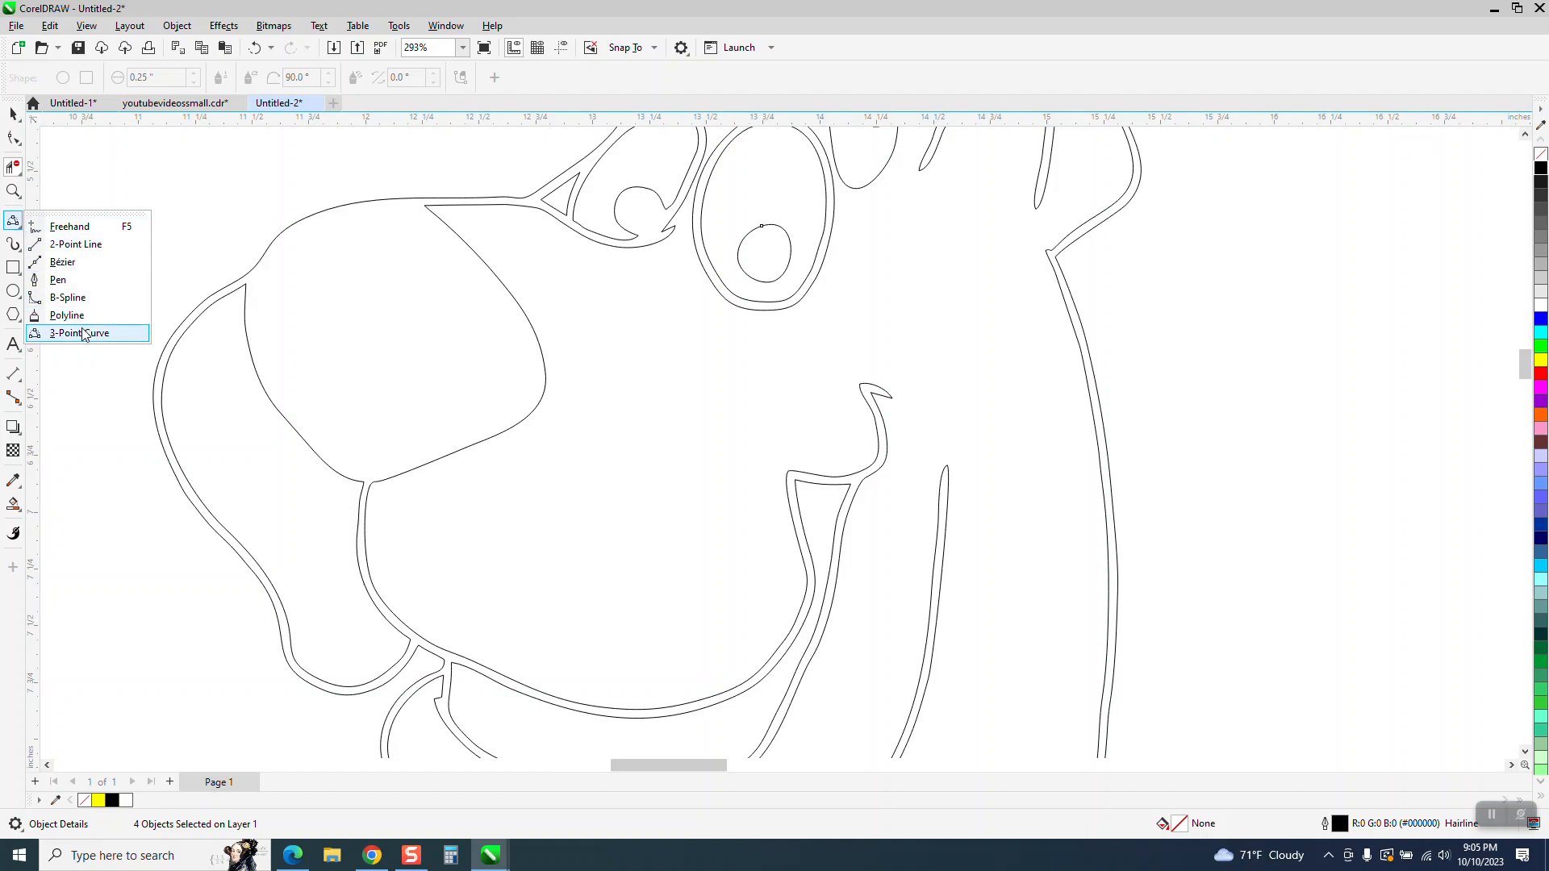
left_click(61, 331)
left_click_drag(430, 209, 301, 260)
left_click(321, 228)
Add a node to the curve across the top of the nose and reshape it to follow the snout outline
left_click(12, 188)
left_click_drag(242, 198, 543, 364)
left_click(13, 138)
double_click(417, 262)
left_click_drag(340, 315, 348, 329)
left_click_drag(418, 263, 403, 263)
scroll(557, 328, "down", 2)
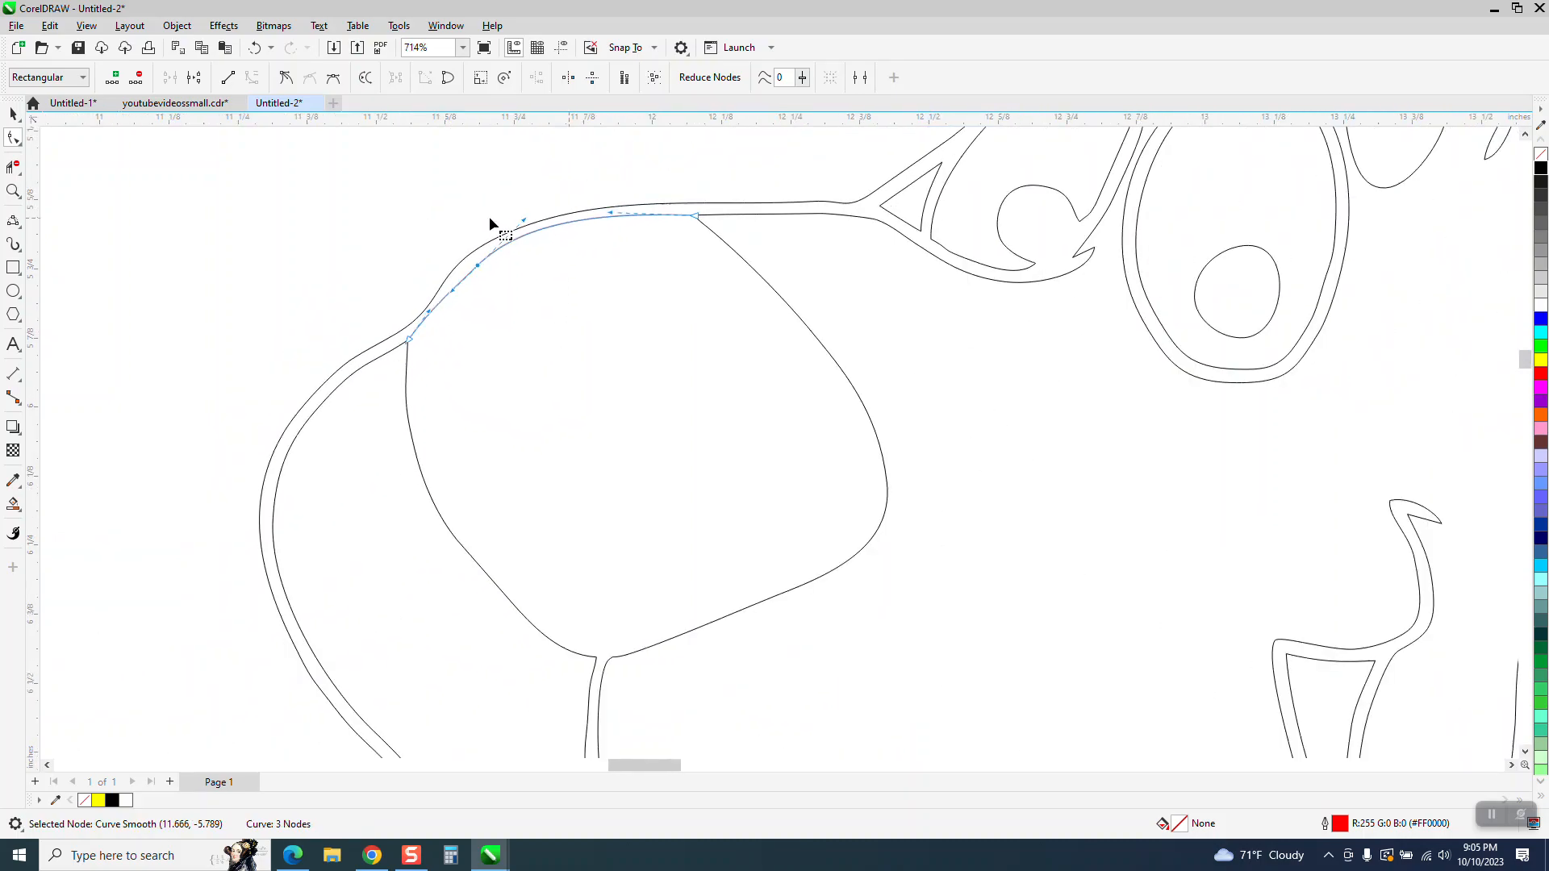
Close the gap at the bottom of the nose with a slightly bowed 3-point curve about 0.05 inch long
left_click(13, 193)
left_click_drag(502, 595, 736, 727)
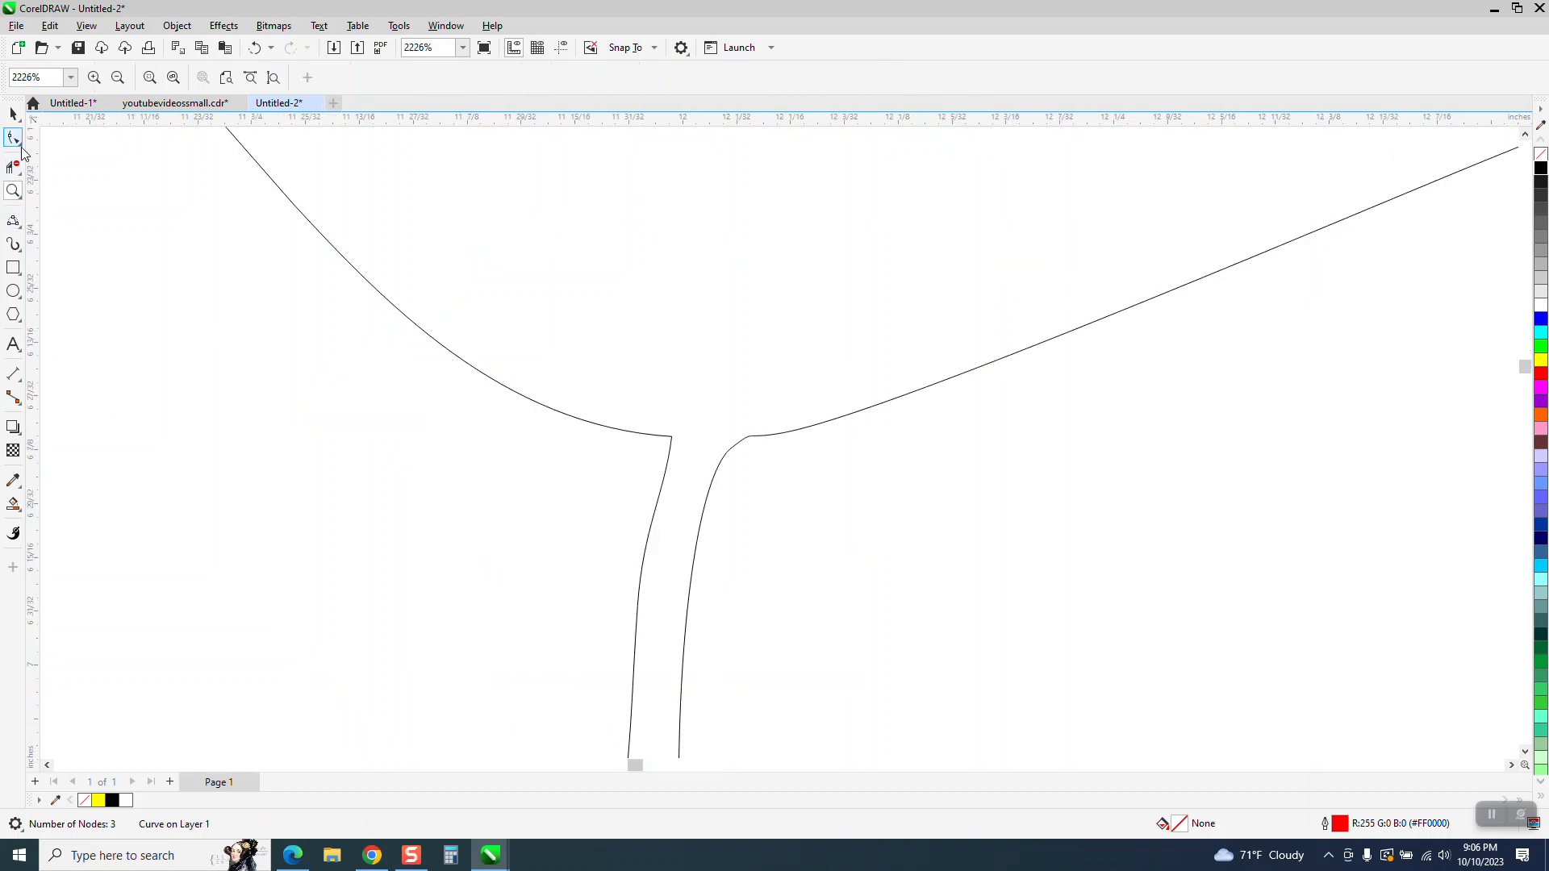
left_click(19, 225)
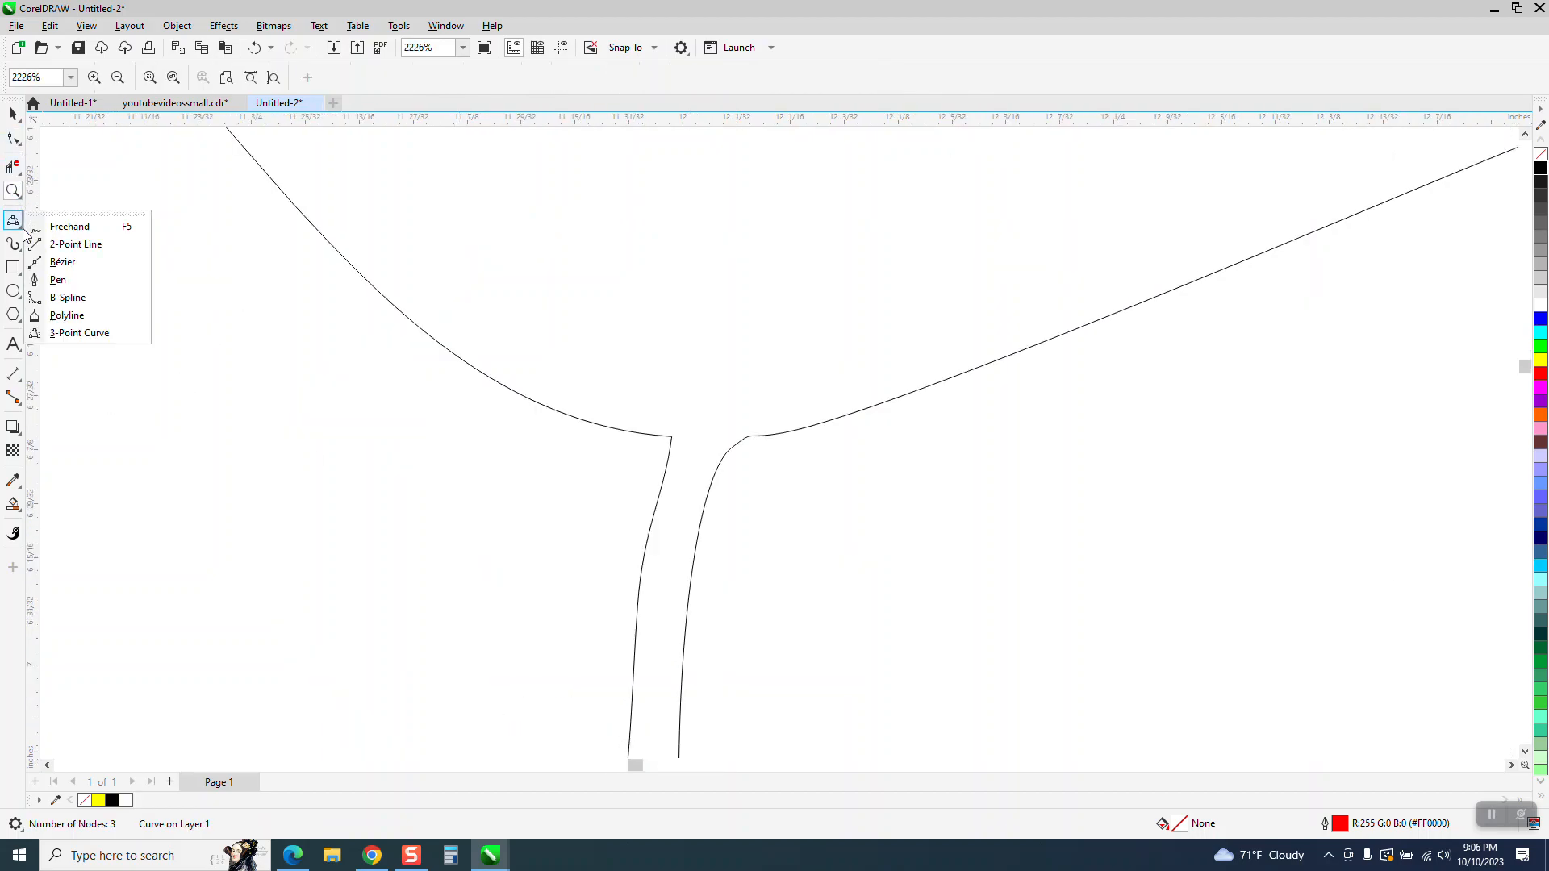
left_click(81, 317)
left_click(751, 436)
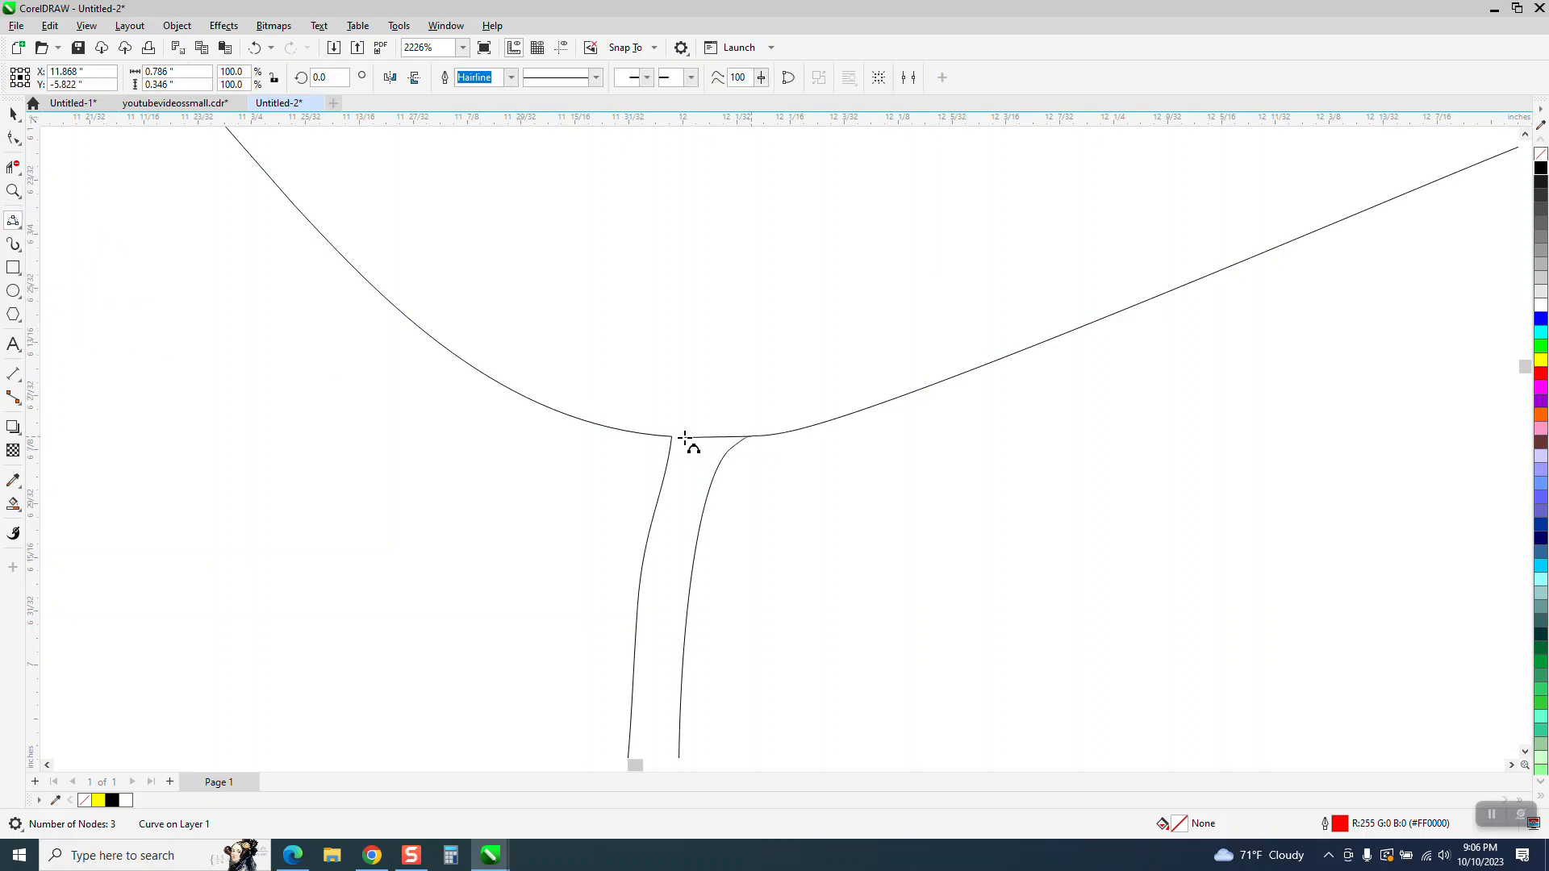
left_click(672, 436)
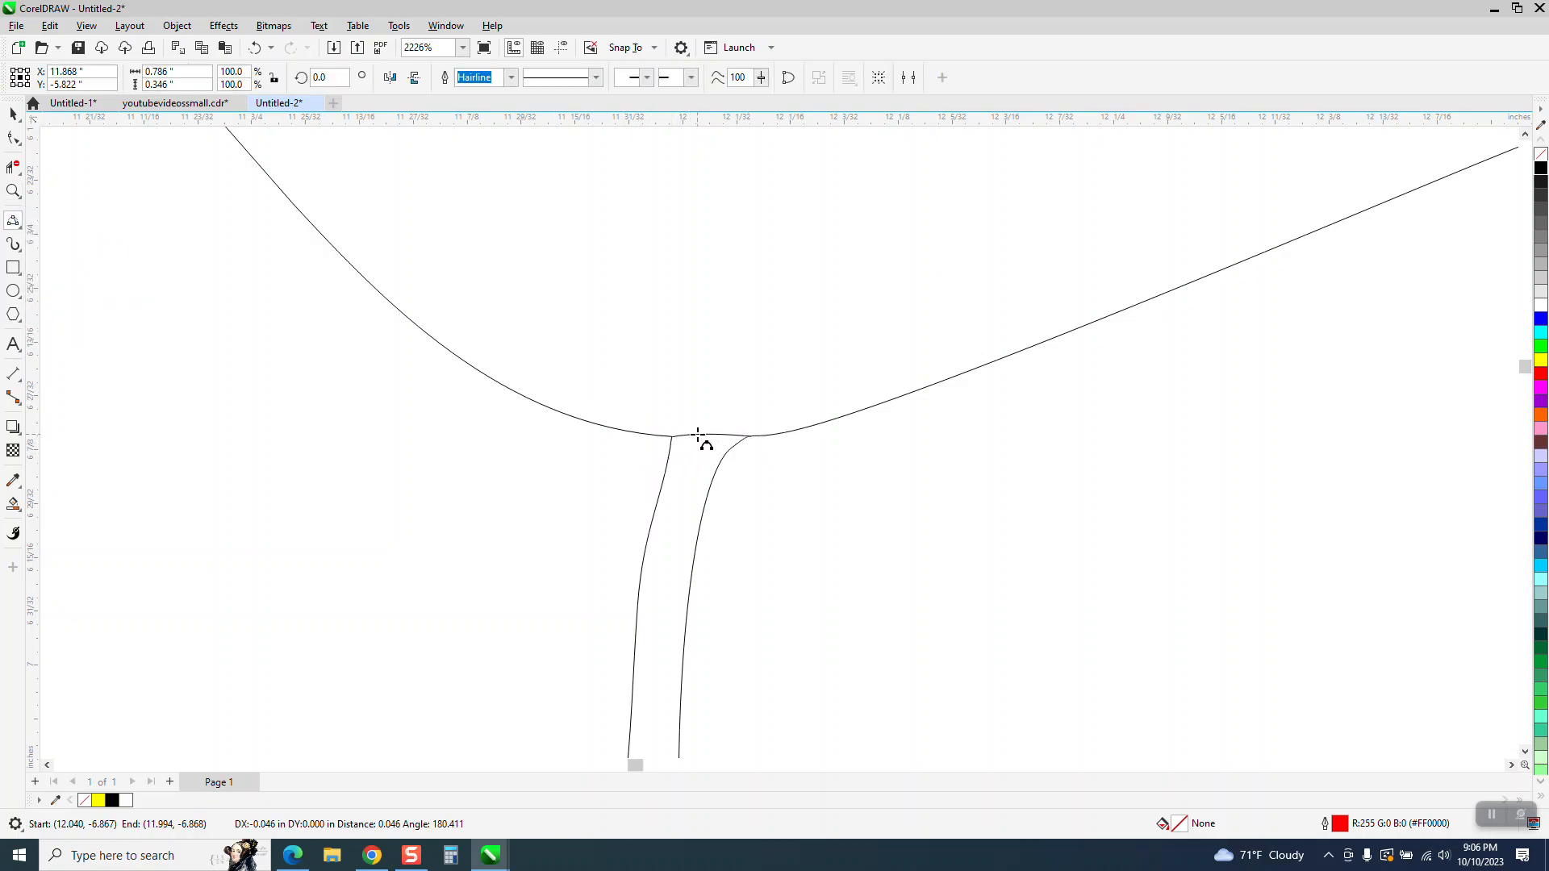
key("Return")
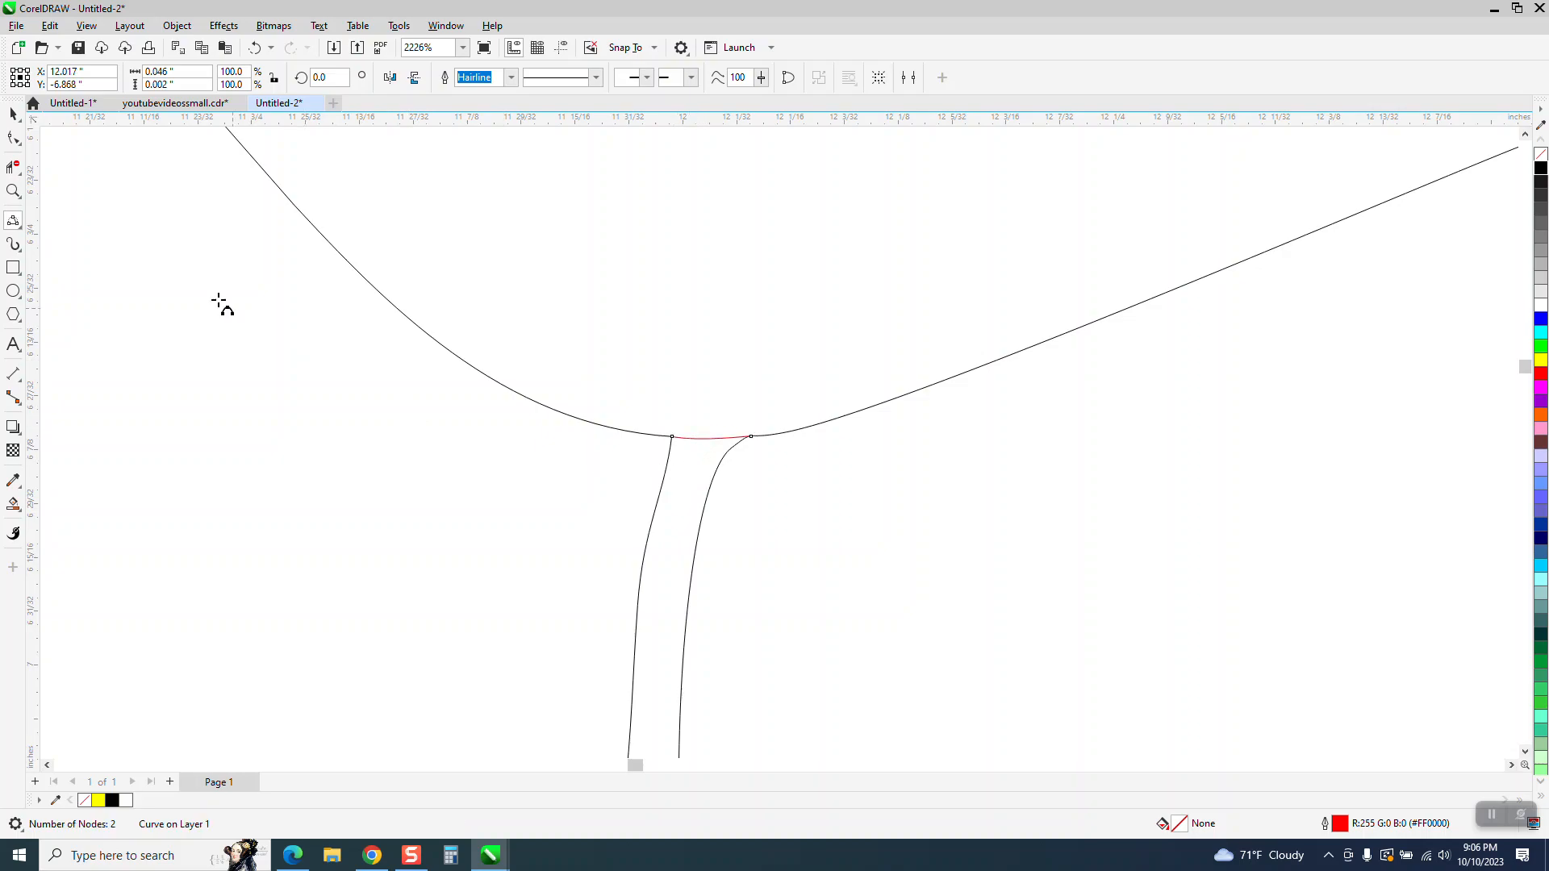
Smart-fill the closed nose area with black and no outline, and nudge the filled shape 6 inches to the right of the dog
left_click(14, 192)
scroll(229, 337, "down", 4)
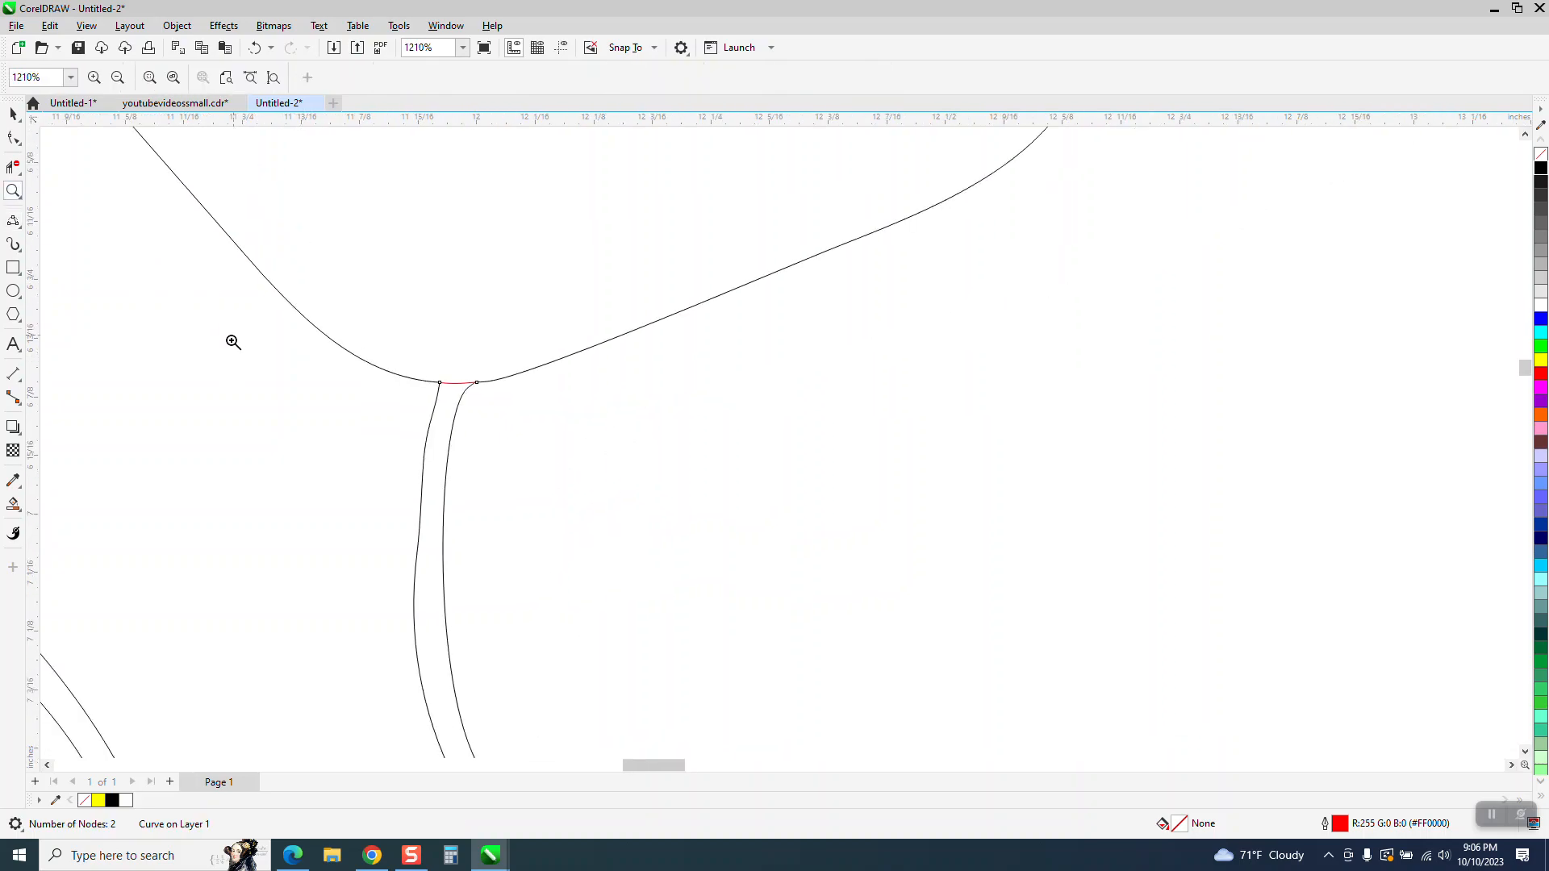
left_click(14, 503)
scroll(339, 287, "down", 3)
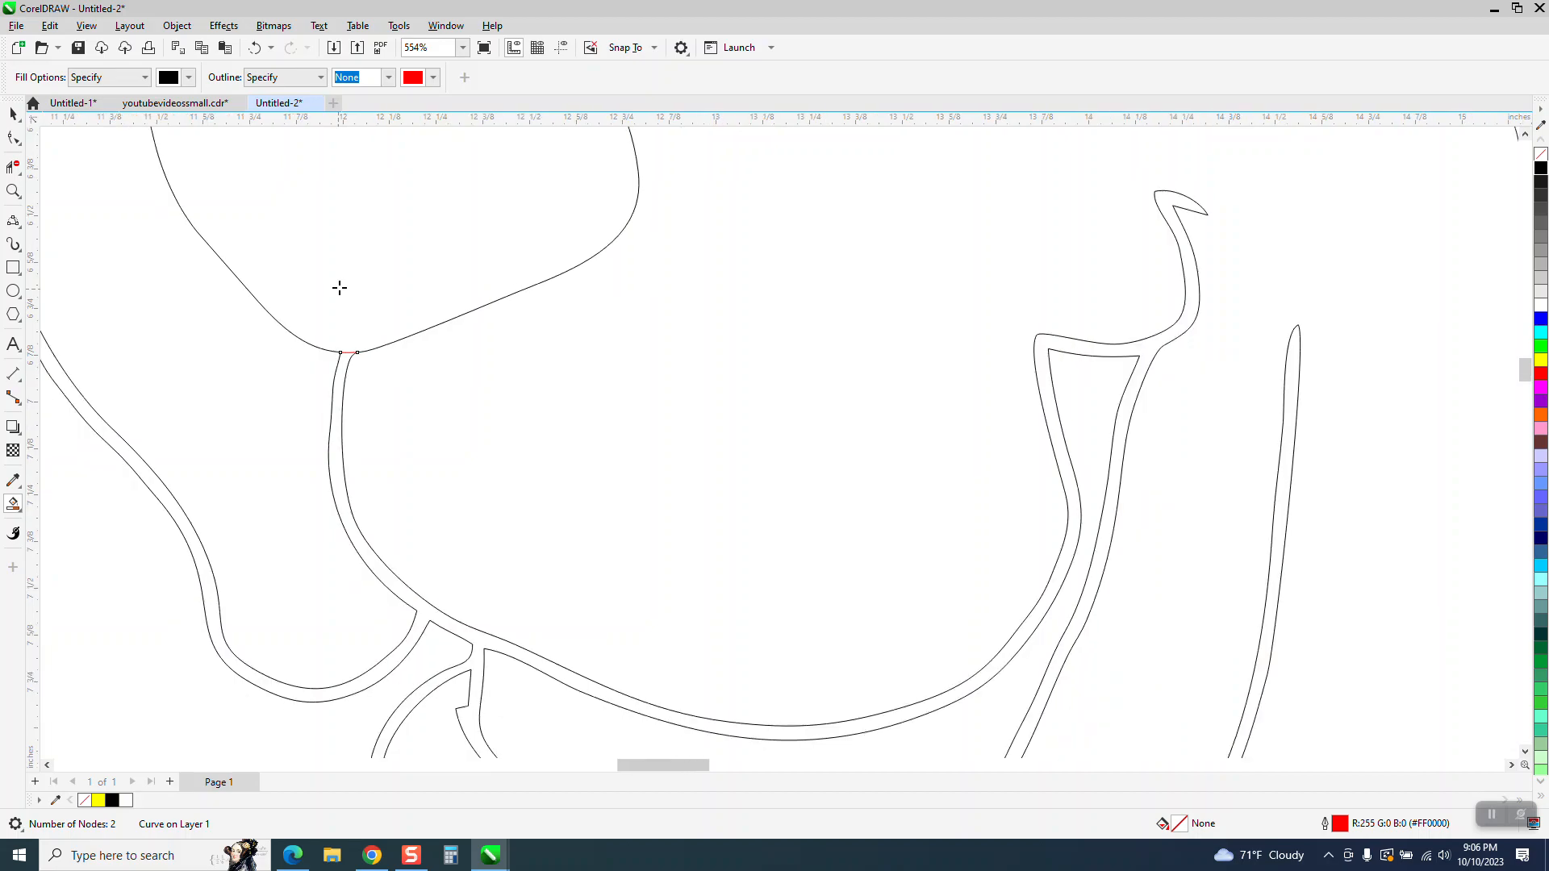
left_click(360, 211)
key("Right")
scroll(331, 281, "down", 1)
scroll(557, 373, "down", 1)
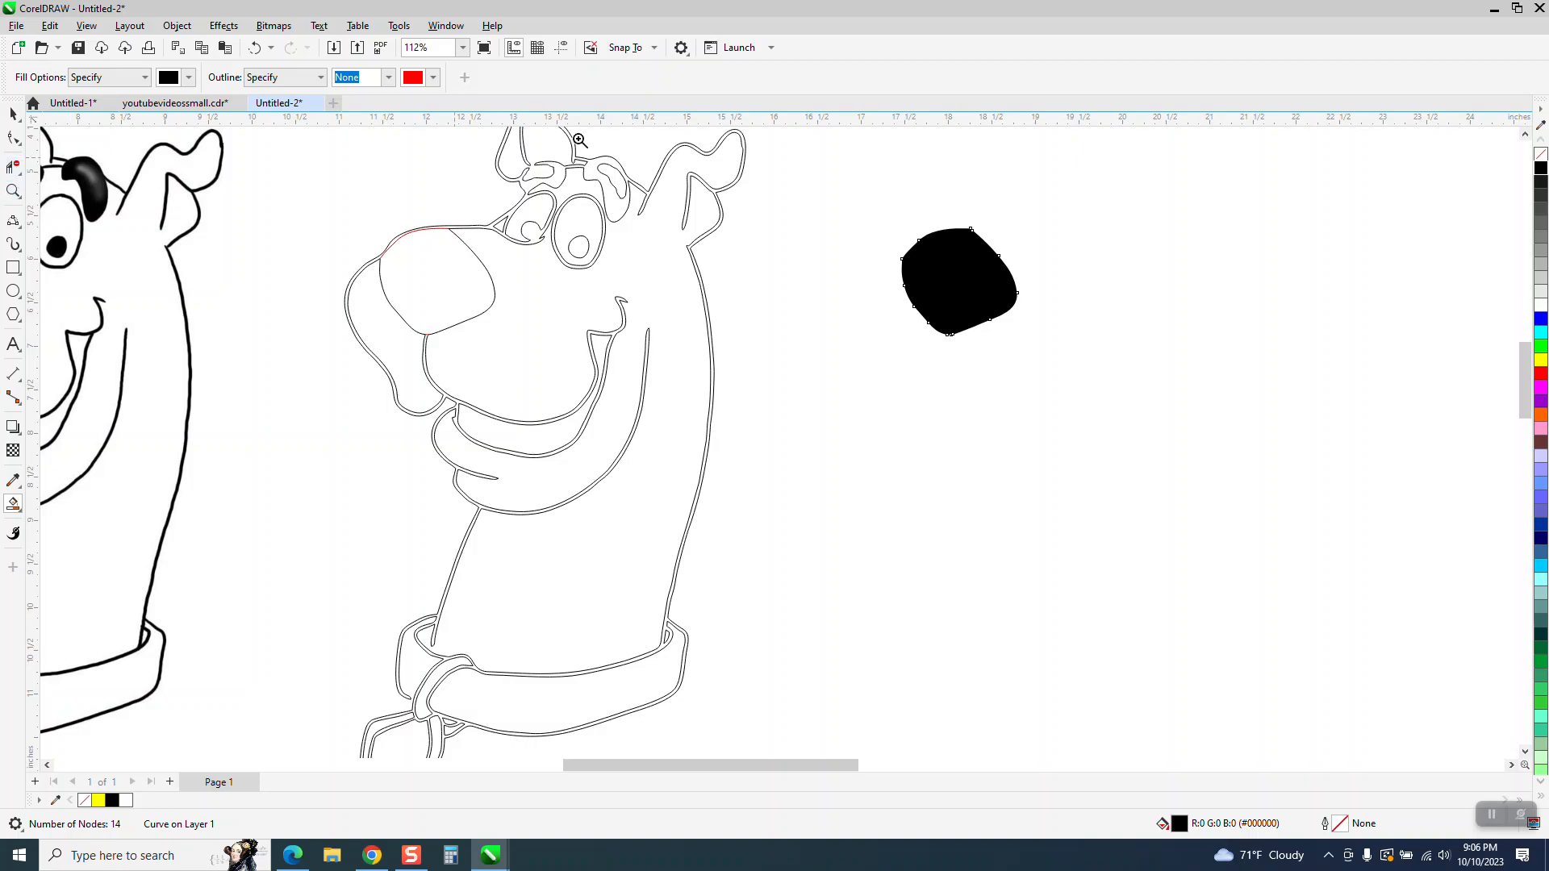
Remove the highlight outline inside the dog's right eyebrow with the Virtual Segment Delete tool
left_click(13, 191)
left_click_drag(573, 138, 676, 246)
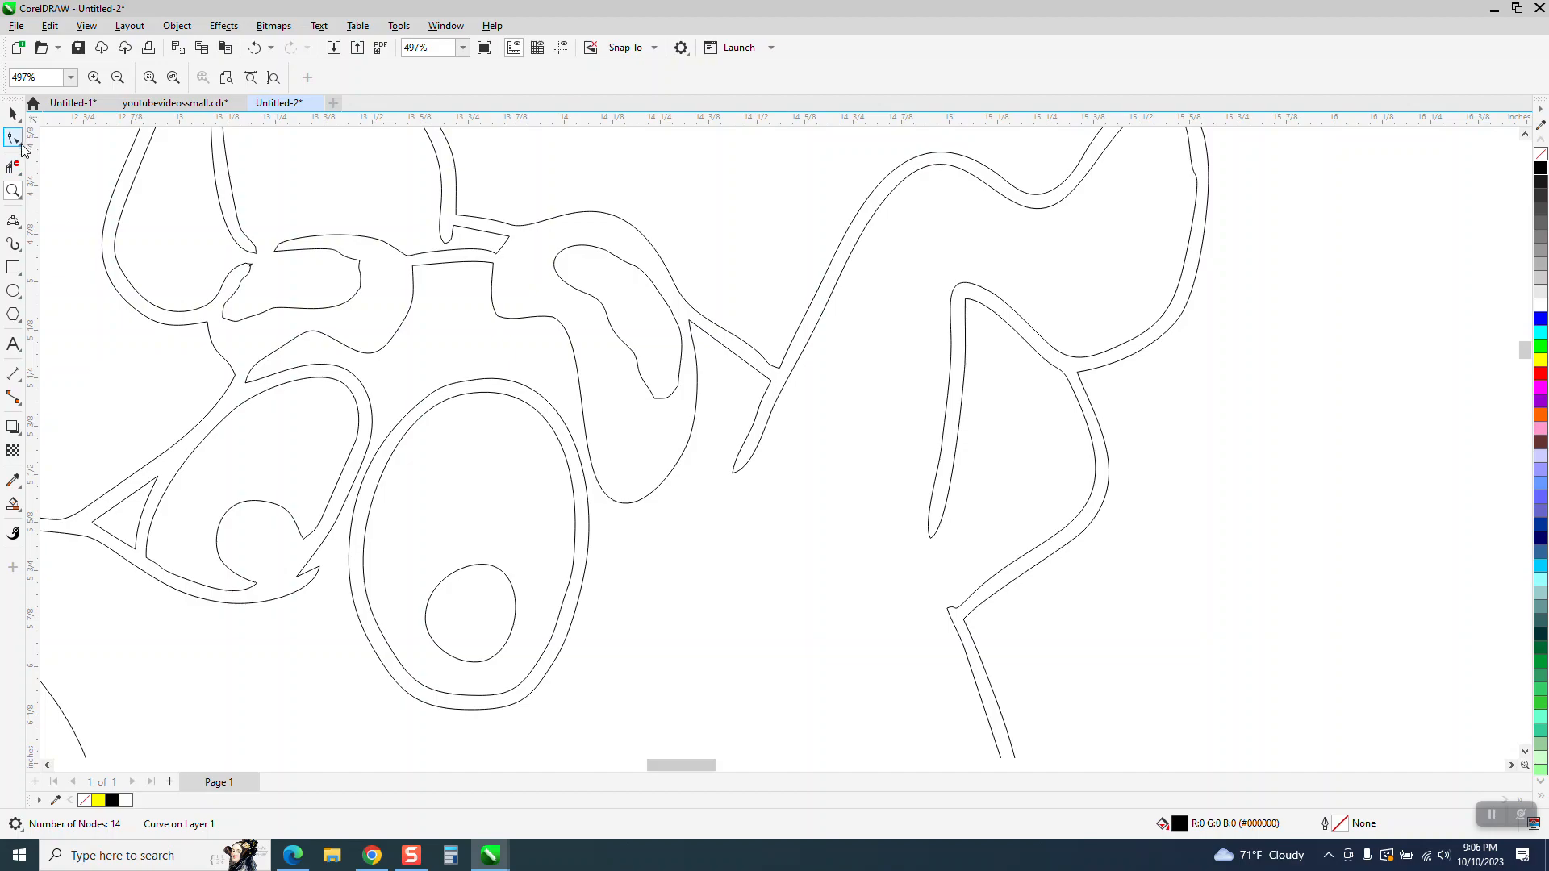
left_click(14, 168)
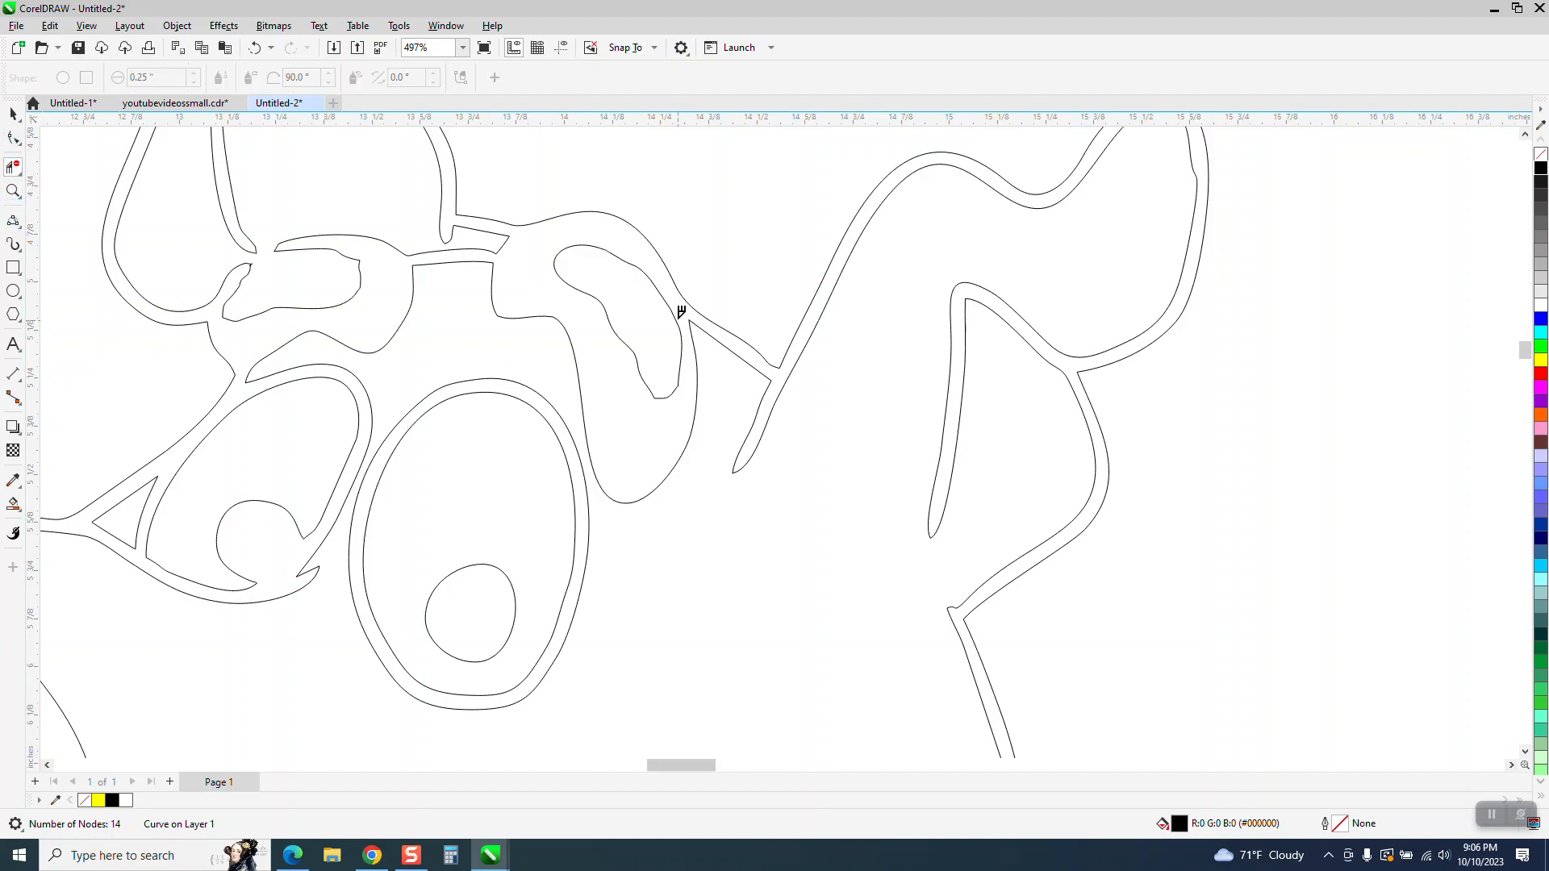
left_click_drag(626, 250, 628, 332)
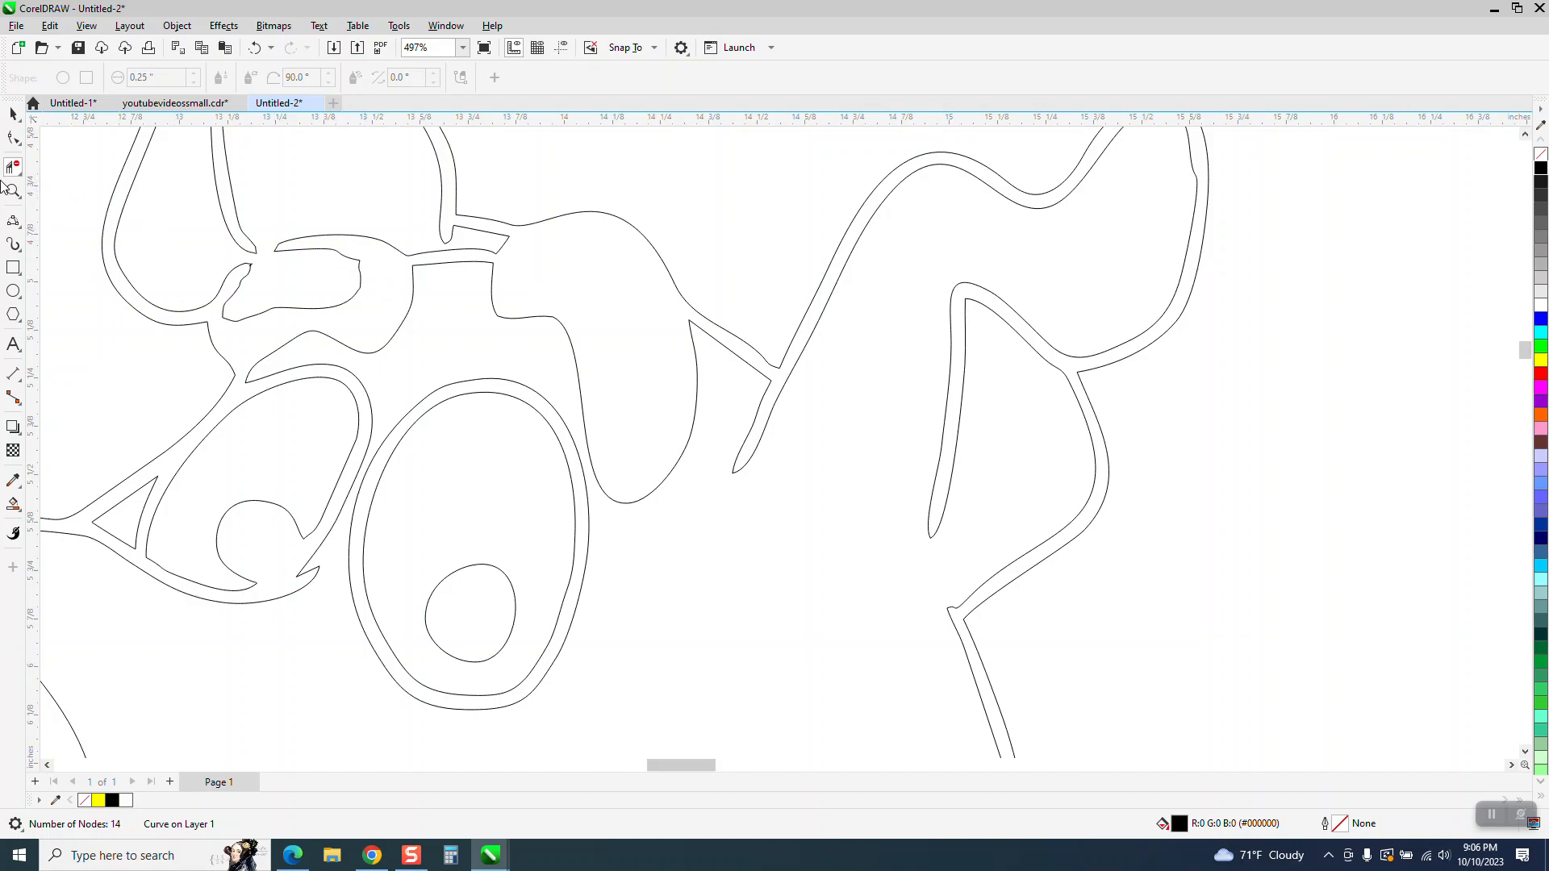
Convert the looped, self-crossing segments where the ear line meets the left eyebrow highlight into straight lines
left_click(13, 191)
left_click_drag(211, 232, 445, 348)
left_click_drag(367, 309, 421, 348)
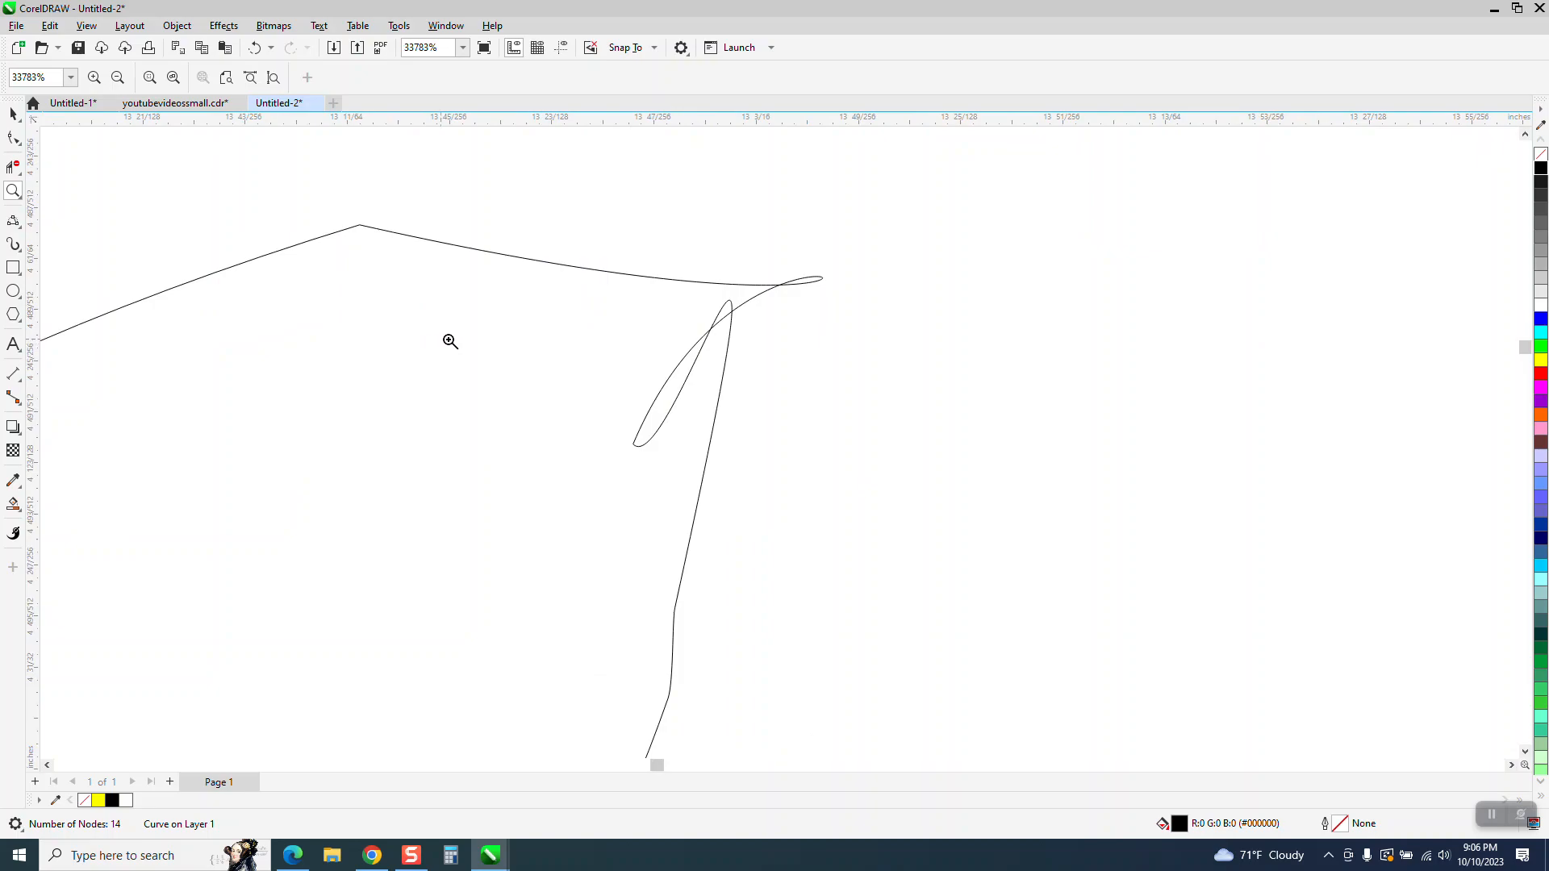
left_click(14, 139)
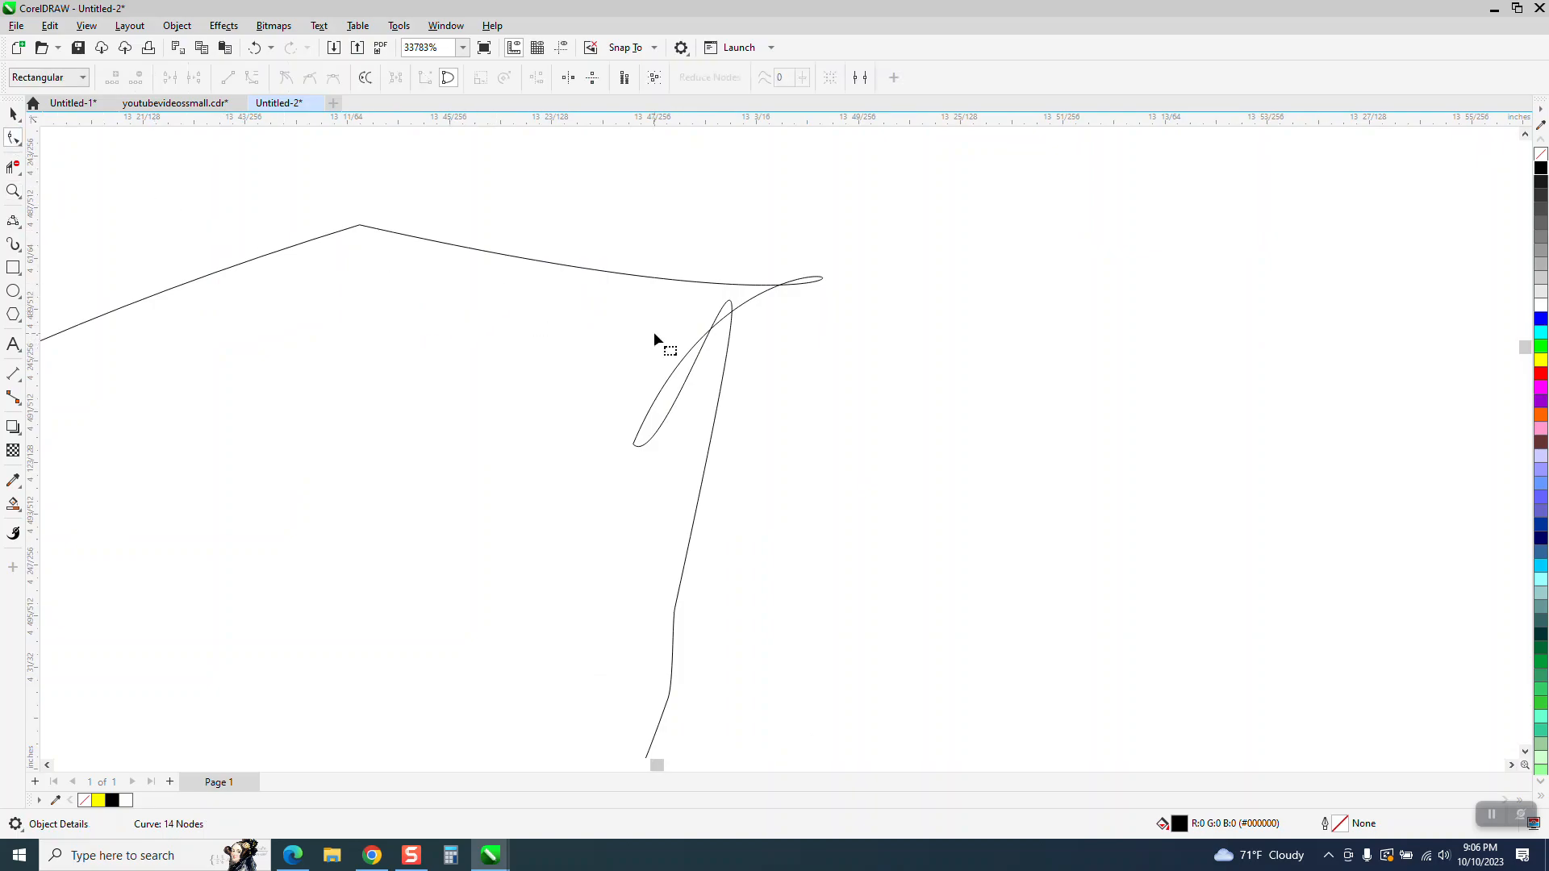
left_click(705, 342)
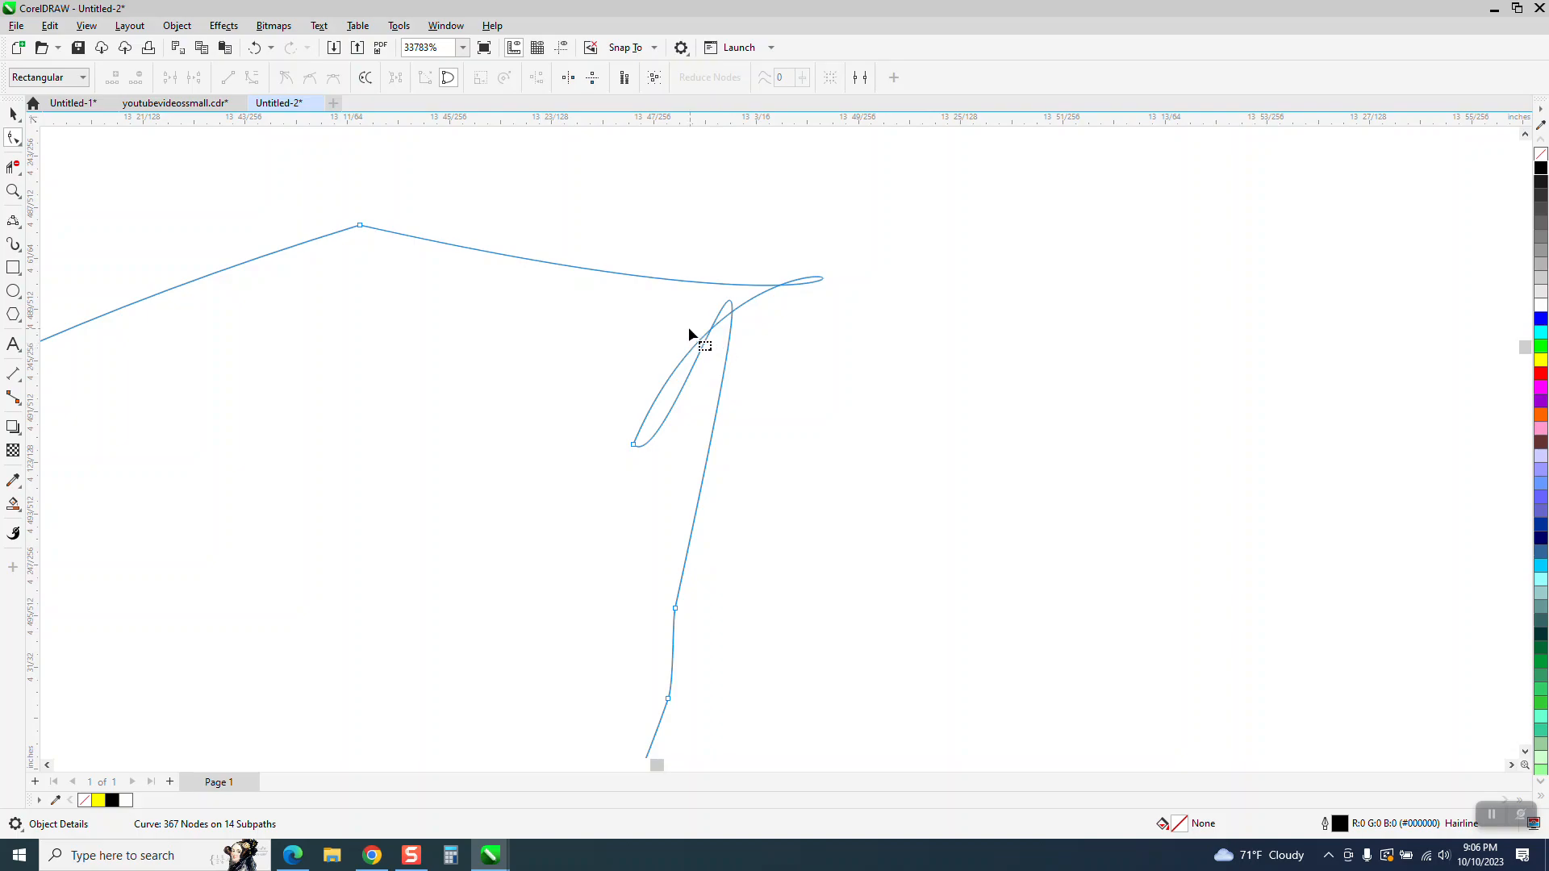
left_click_drag(765, 497, 765, 497)
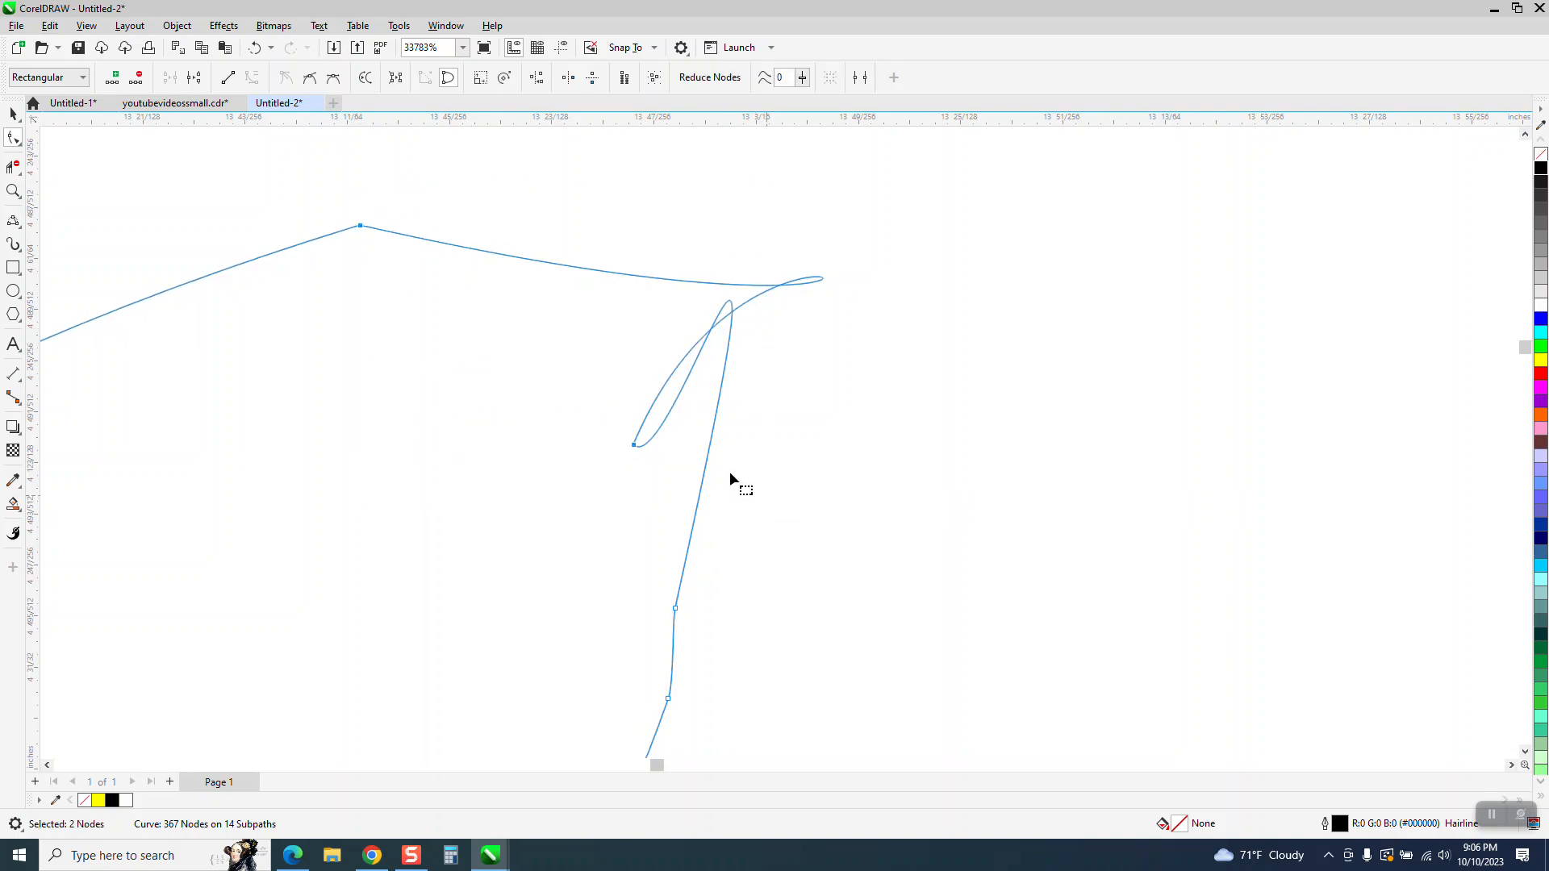
right_click(636, 448)
left_click(719, 537)
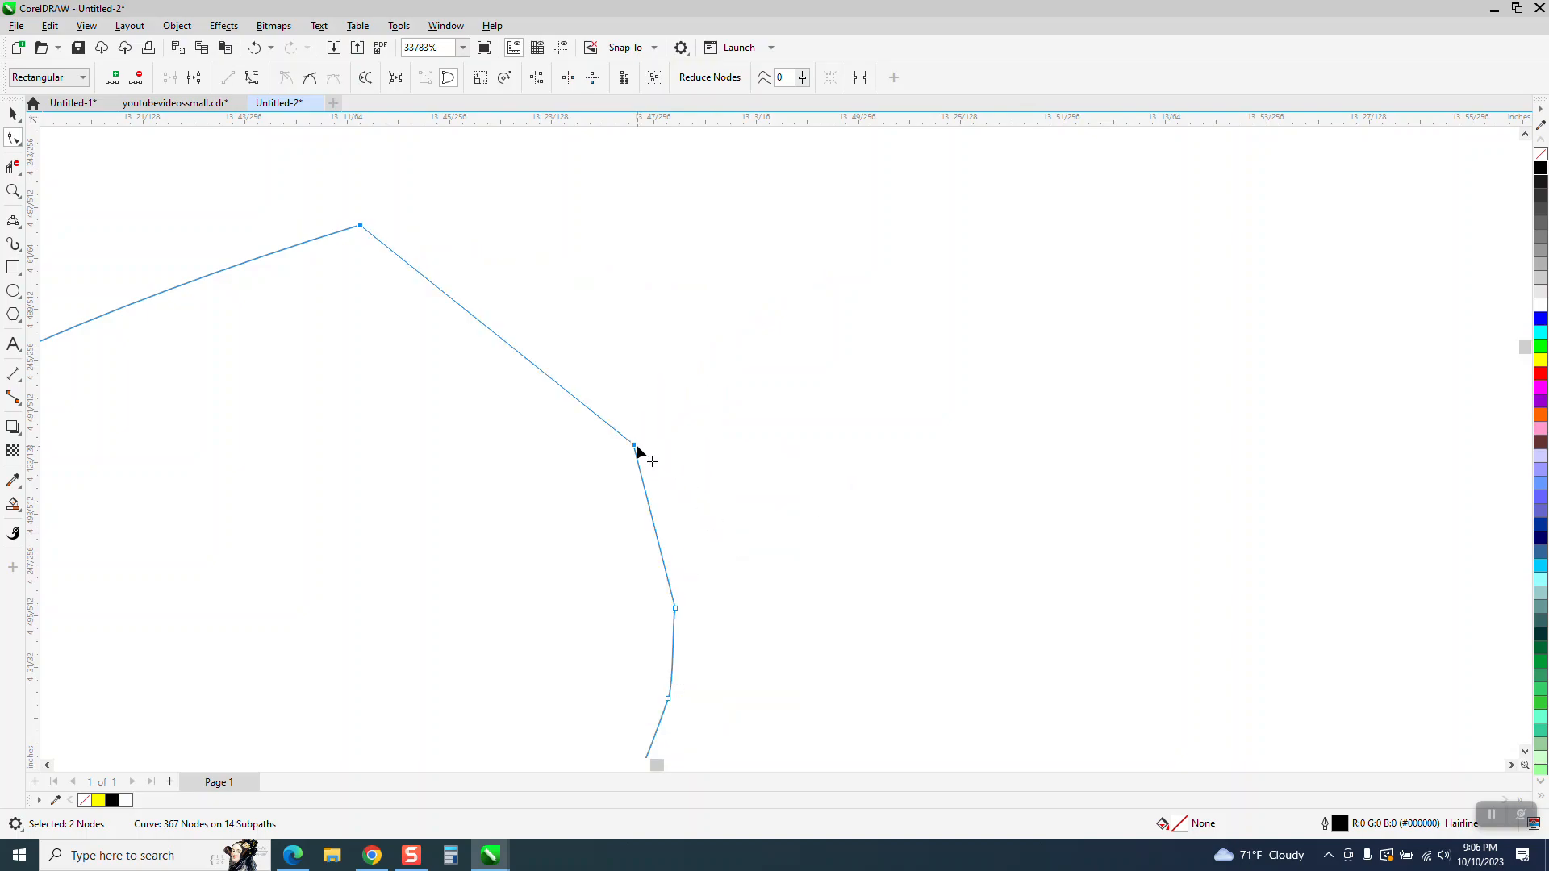
Convert the straightened segments beside the left eyebrow to curves, and adjust their nodes and handles into a rounded tip
right_click(637, 449)
left_click(706, 547)
left_click_drag(643, 453, 656, 428)
left_click_drag(683, 391, 683, 391)
left_click(440, 196)
left_click(407, 171)
left_click_drag(495, 246, 646, 292)
left_click(680, 388)
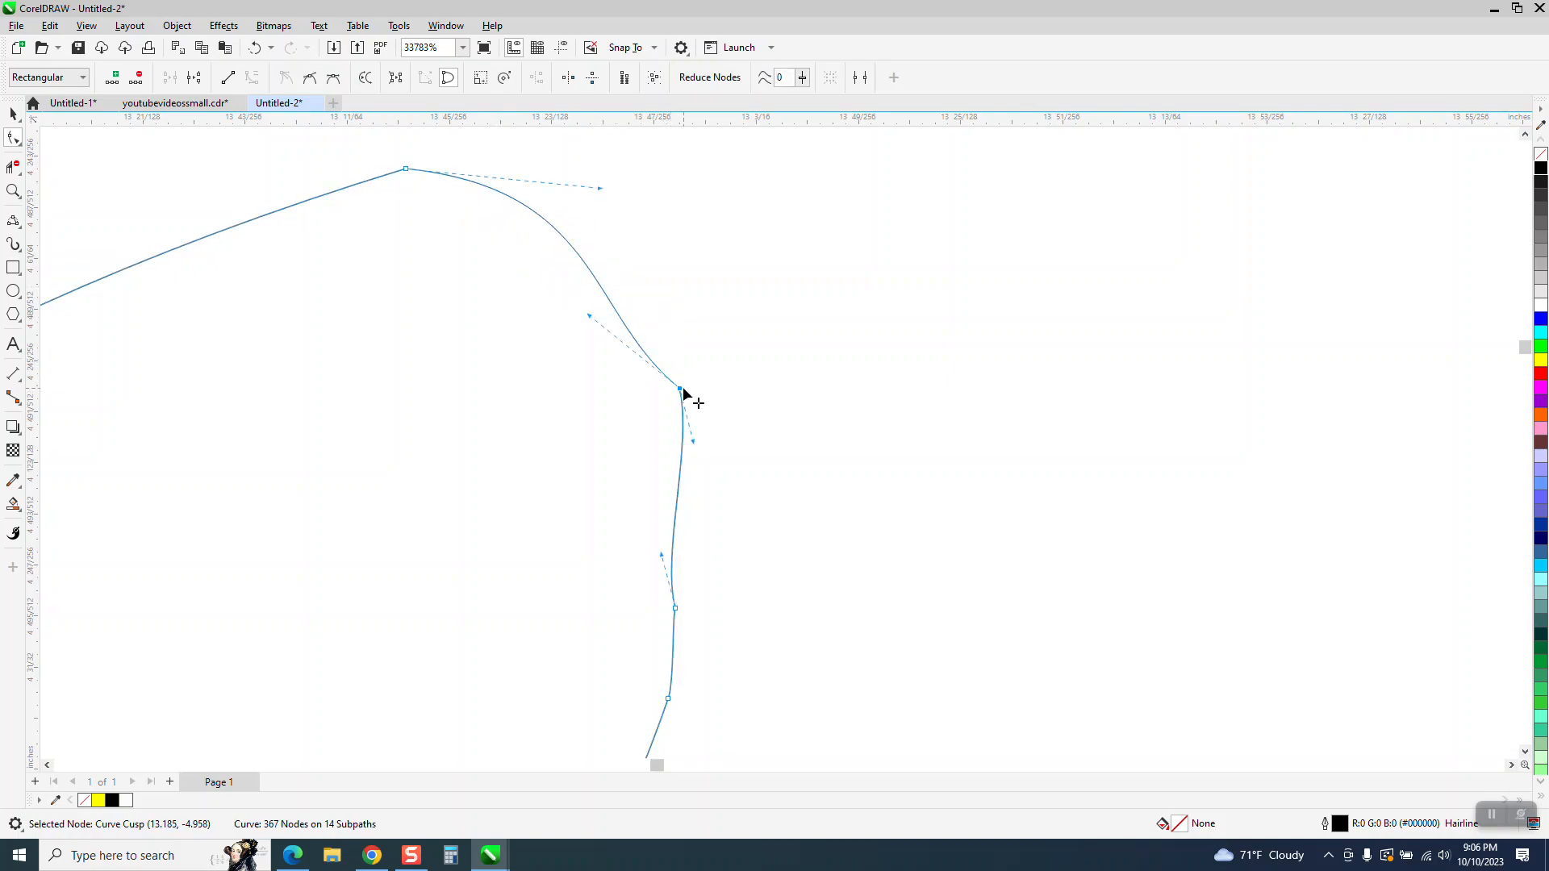
left_click_drag(595, 318, 684, 379)
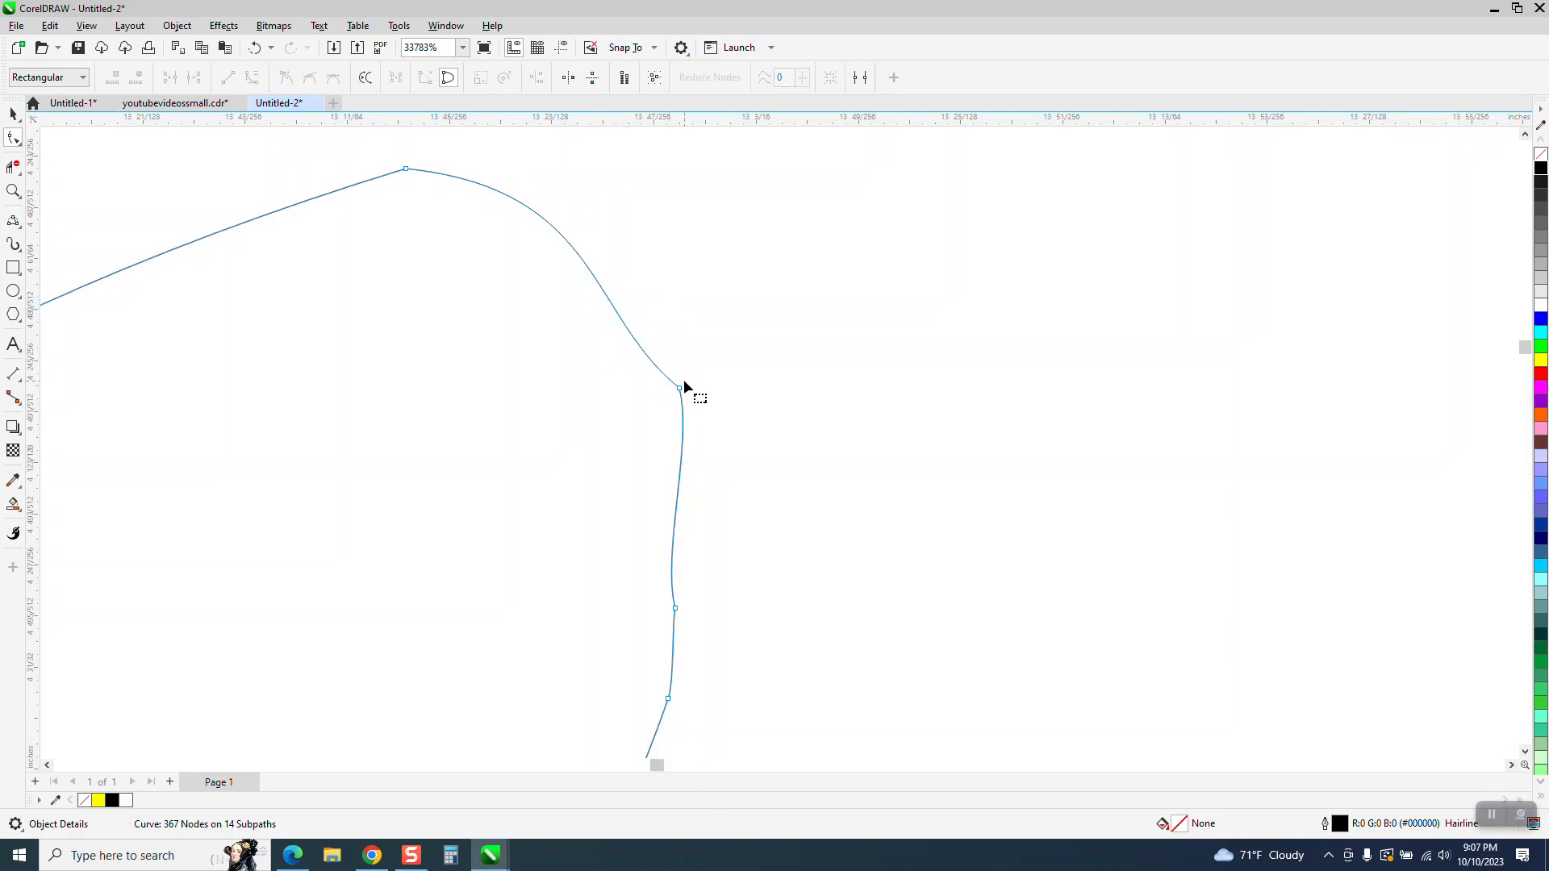
left_click(681, 390)
left_click_drag(592, 316, 685, 293)
Try deleting the top node of the rounded tip beside the left eyebrow, and undo the deletion
scroll(663, 409, "down", 2)
scroll(623, 307, "down", 2)
left_click_drag(576, 350, 578, 346)
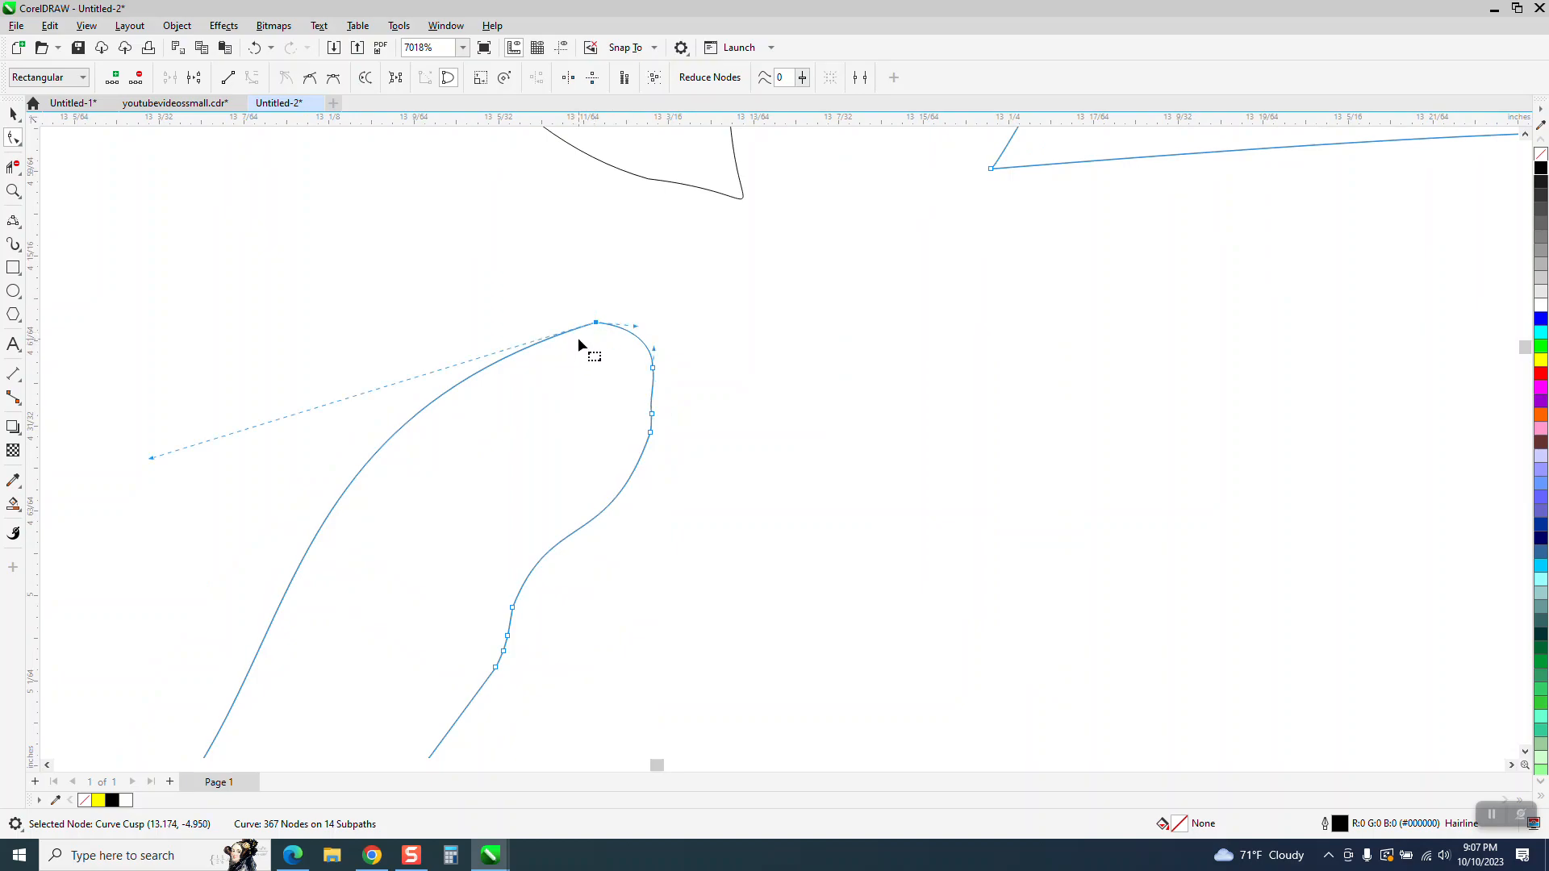
key("Delete")
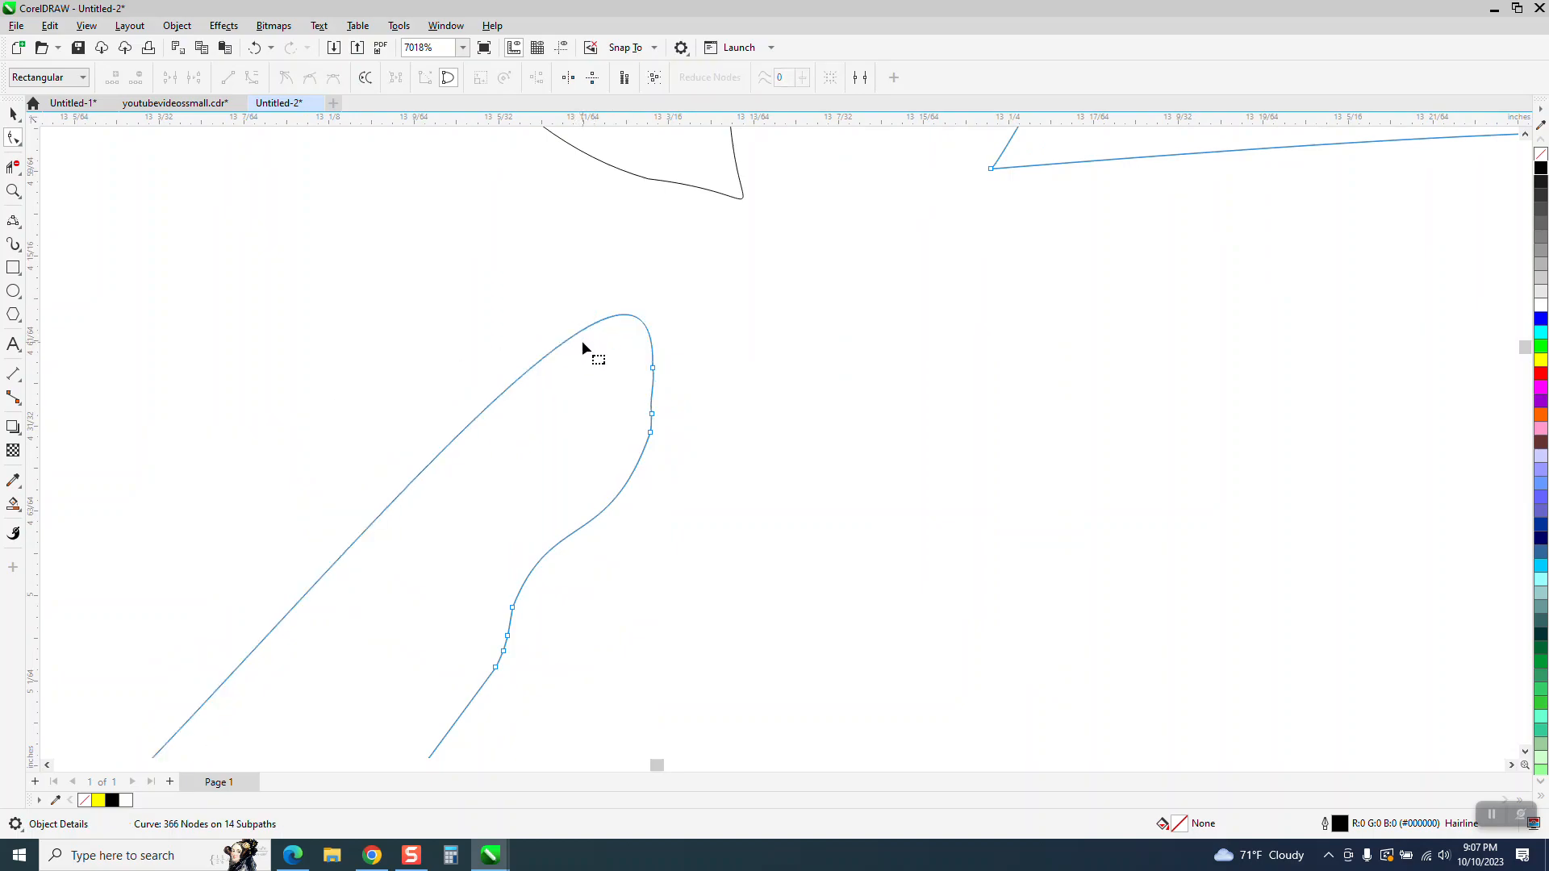
left_click(254, 47)
Bridge the gap at the upper-left of the left eyebrow's highlight with a 3-point curve spanning about 0.07 inch
scroll(524, 298, "down", 3)
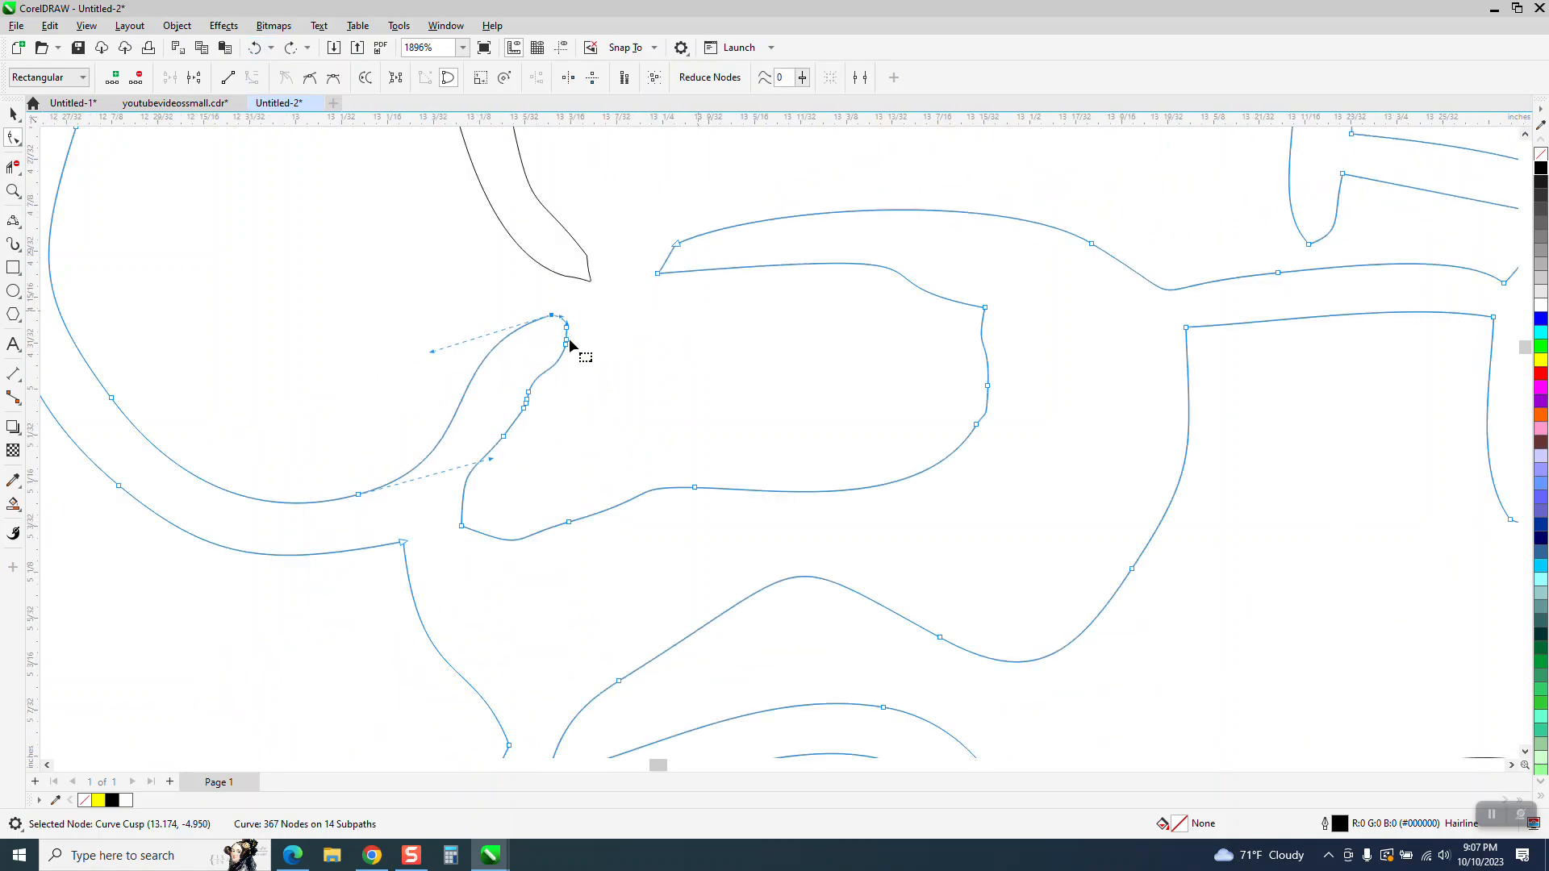
left_click(22, 230)
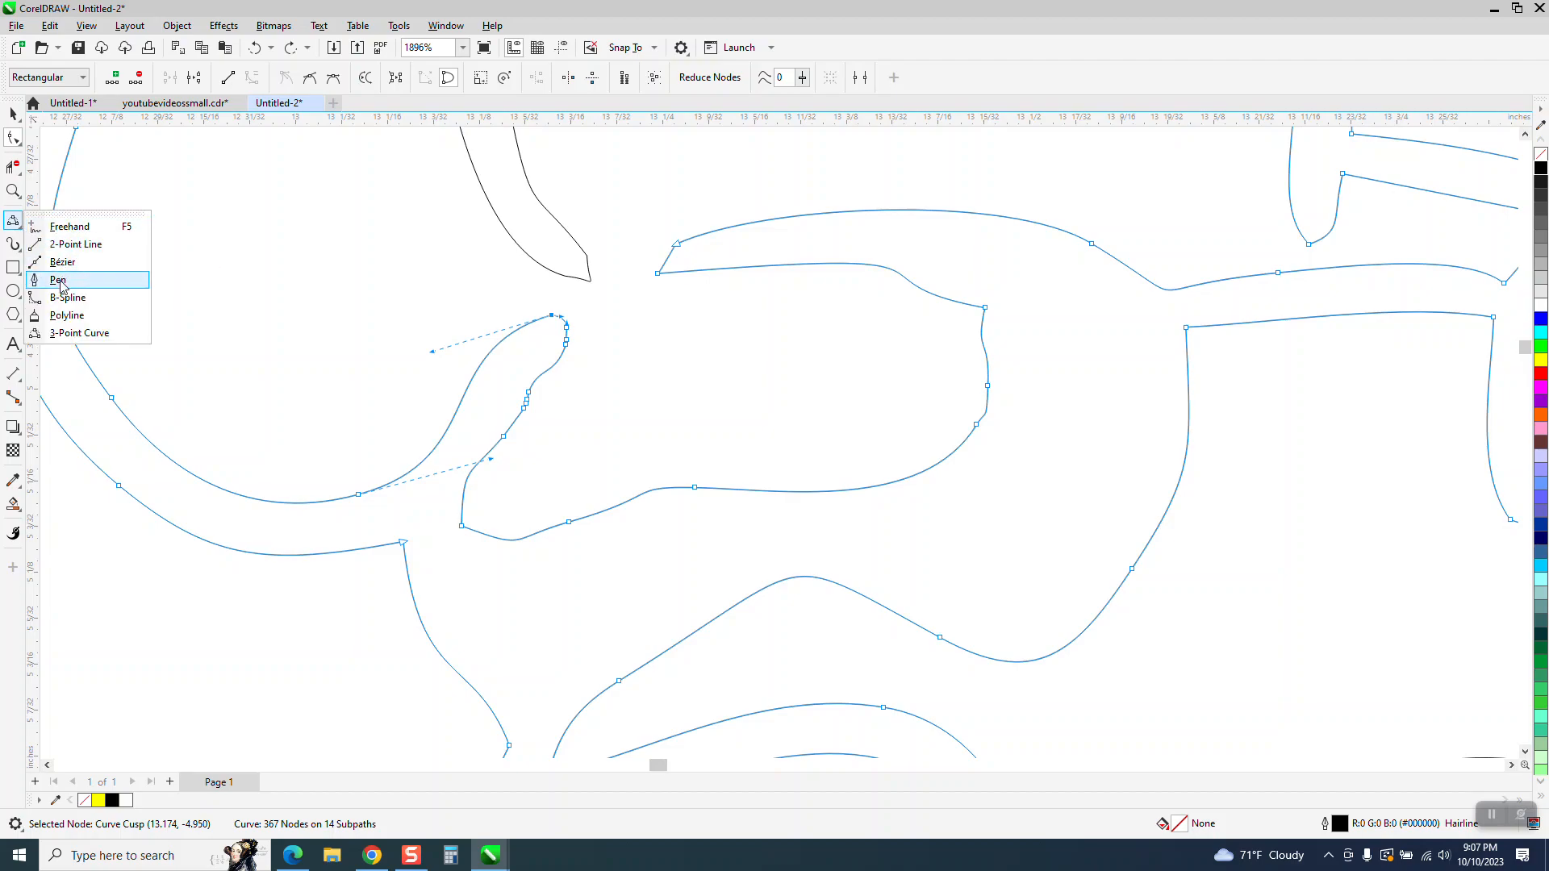
left_click(75, 332)
left_click_drag(659, 273, 566, 327)
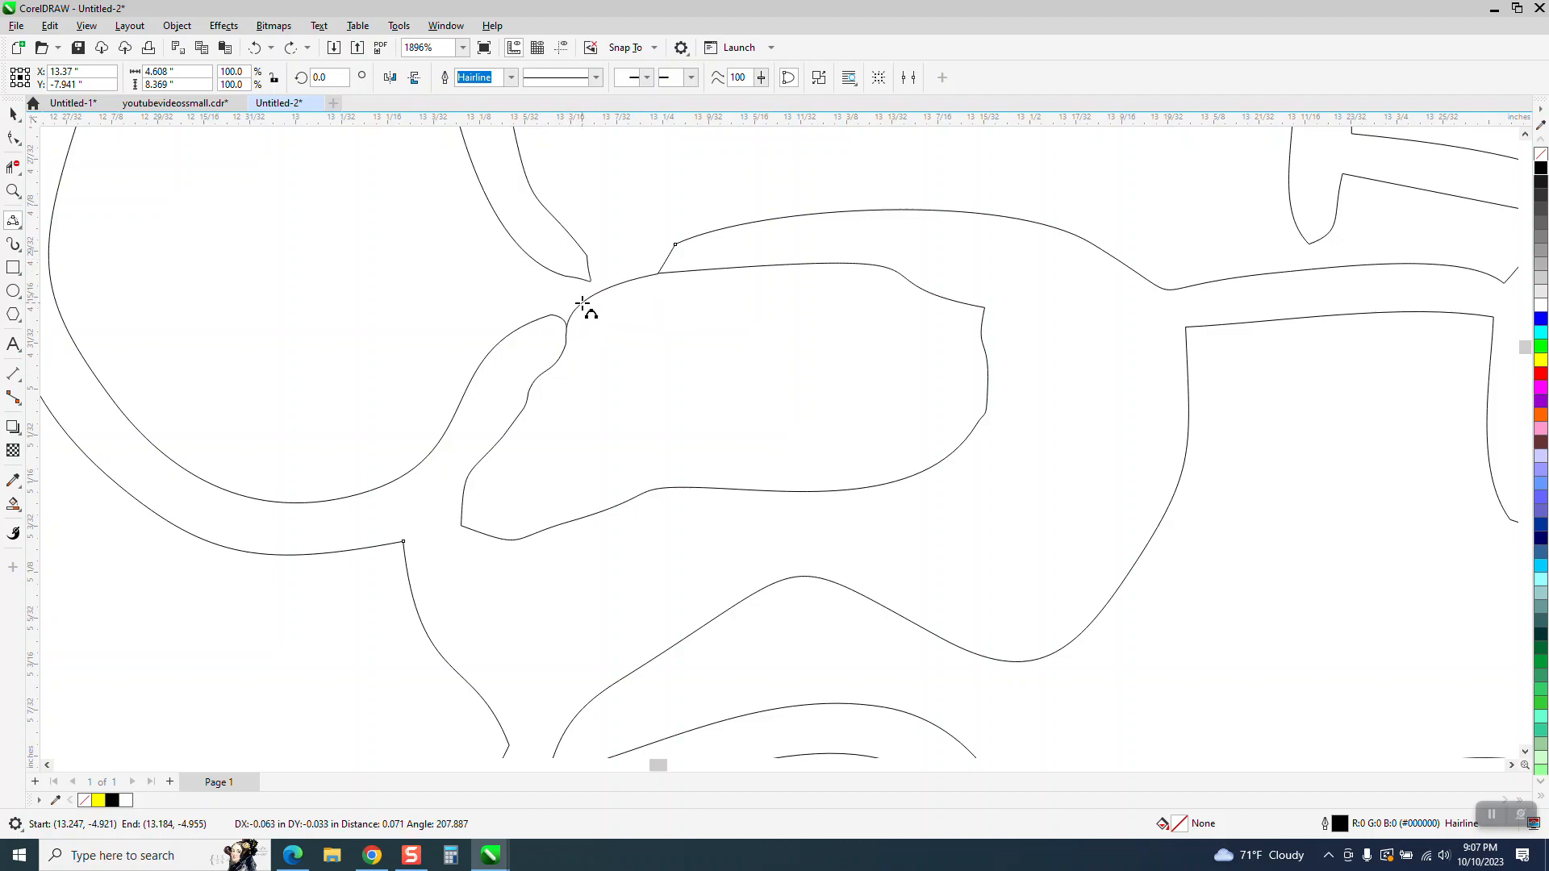
left_click(589, 305)
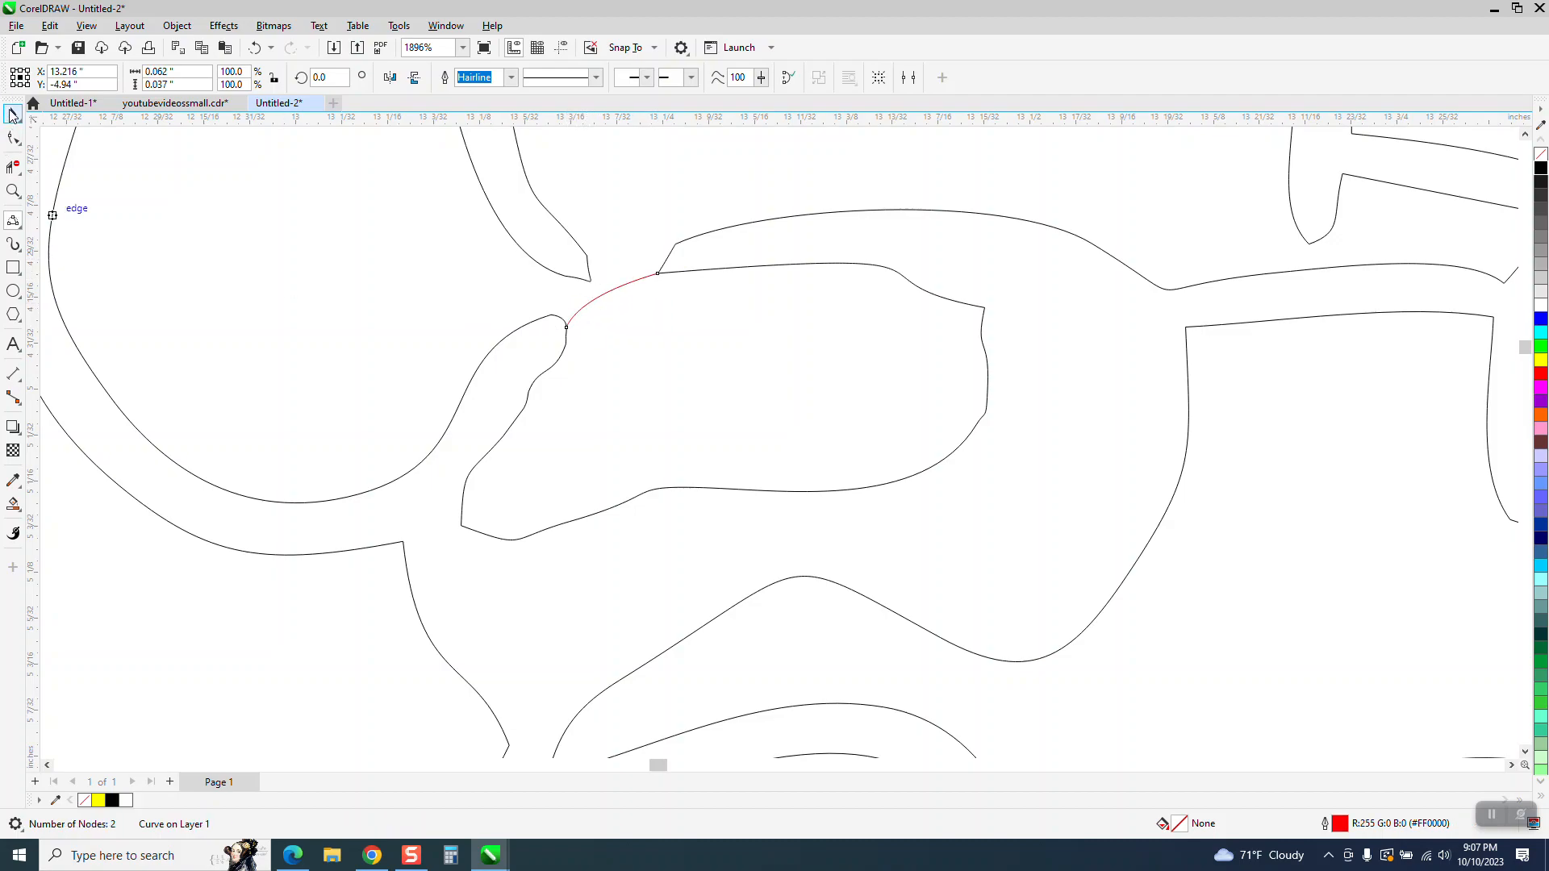
Smart-fill the closed left eyebrow highlight with black, and move the filled shape 6 inches to the right of the dog
left_click(13, 504)
left_click(725, 374)
scroll(647, 373, "down", 5)
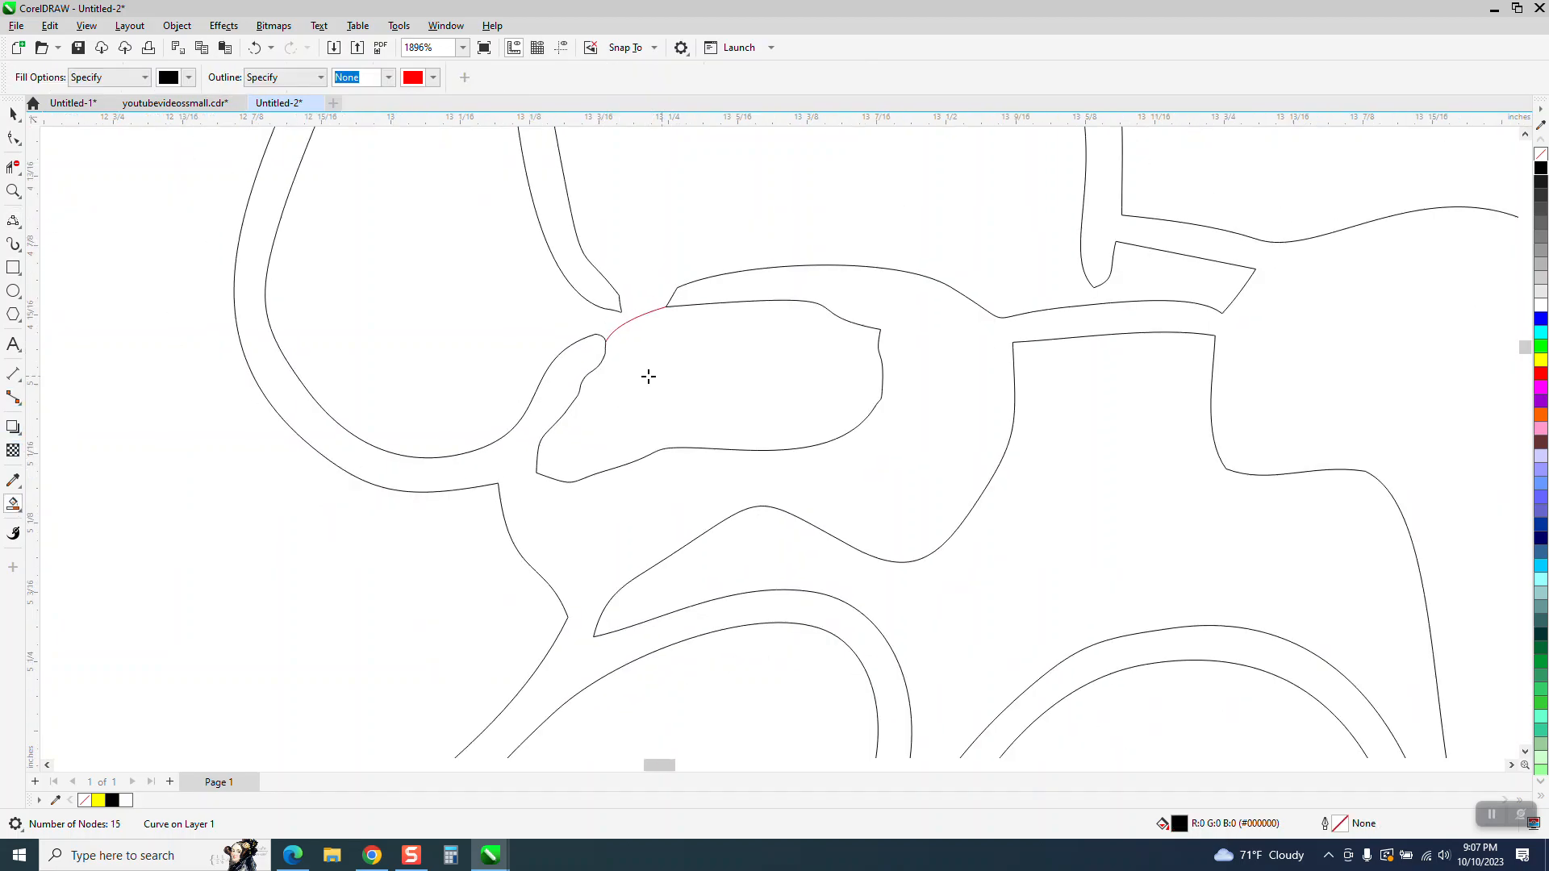
scroll(620, 370, "down", 3)
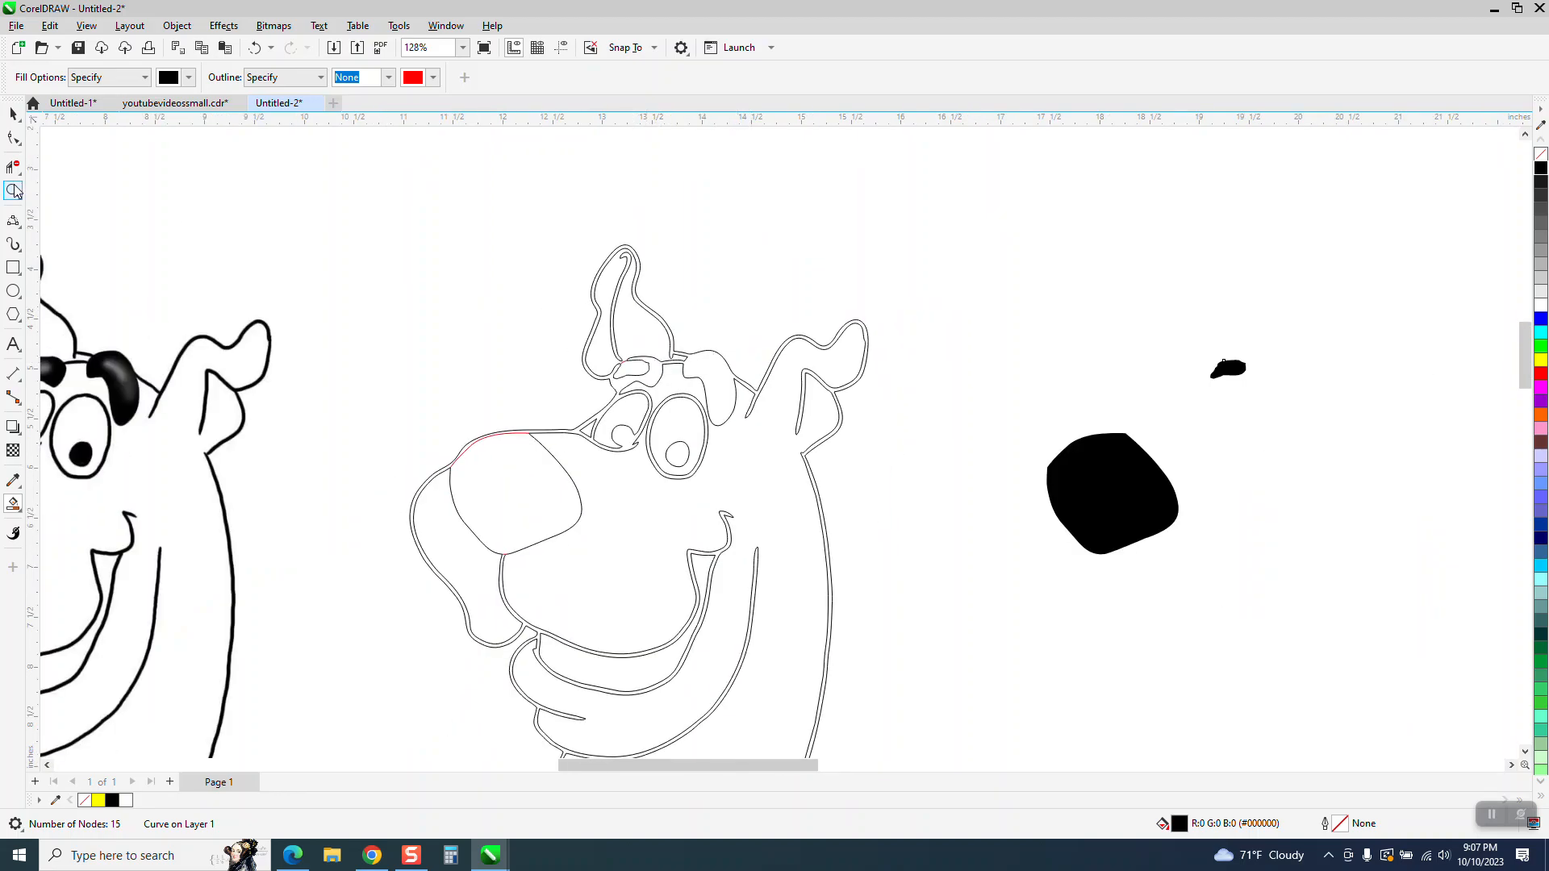
Bridge the gap at the upper-left of the right eyebrow with a 3-point curve spanning about 0.05 inch
left_click(13, 191)
left_click_drag(620, 306, 839, 454)
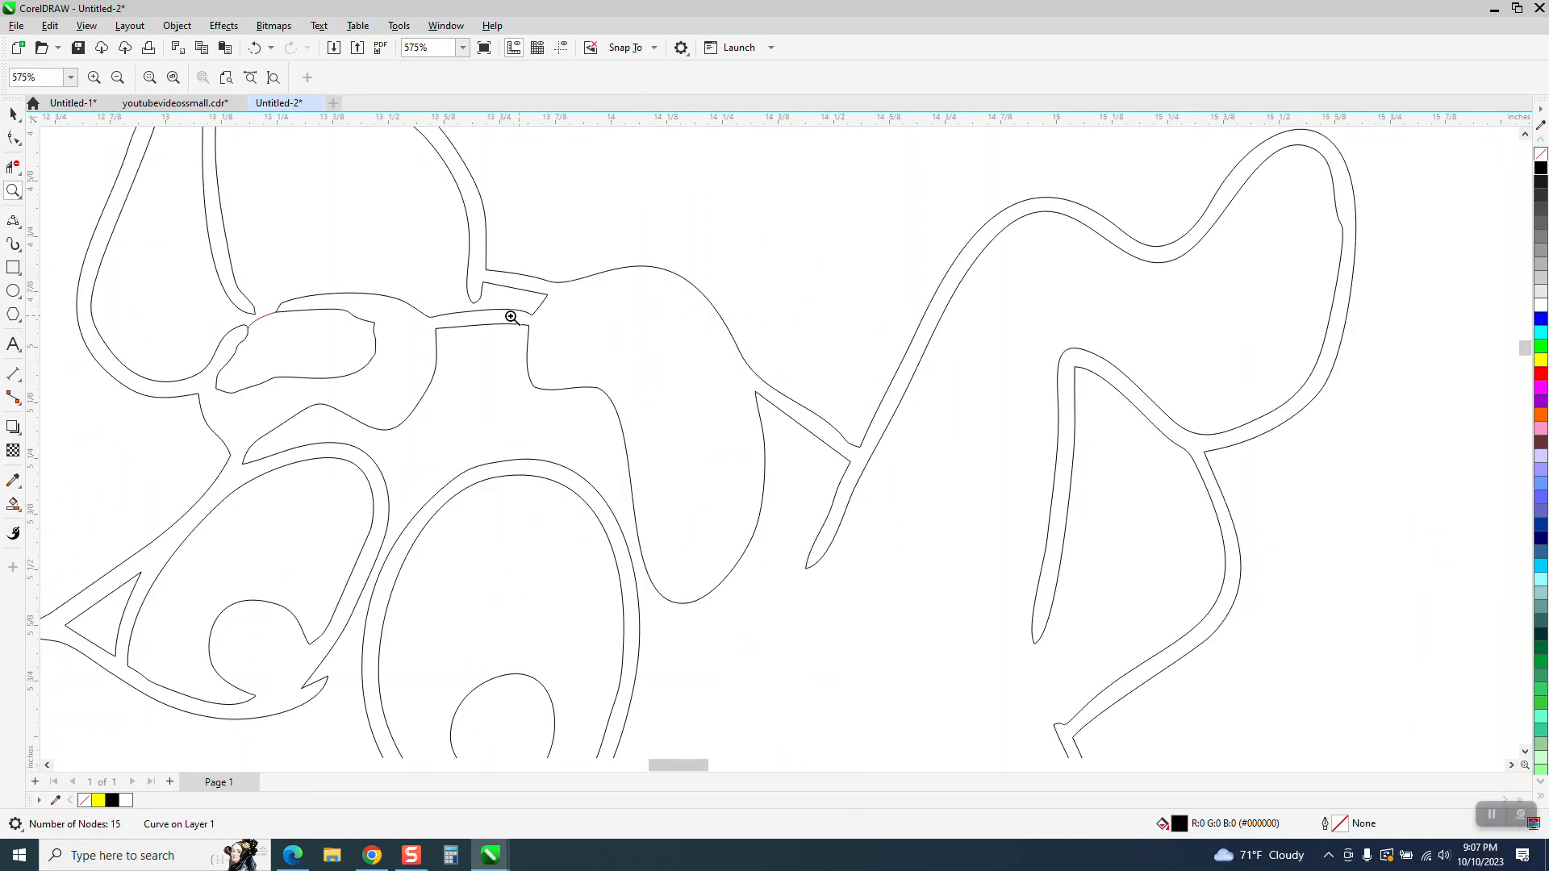
left_click(14, 221)
left_click(71, 339)
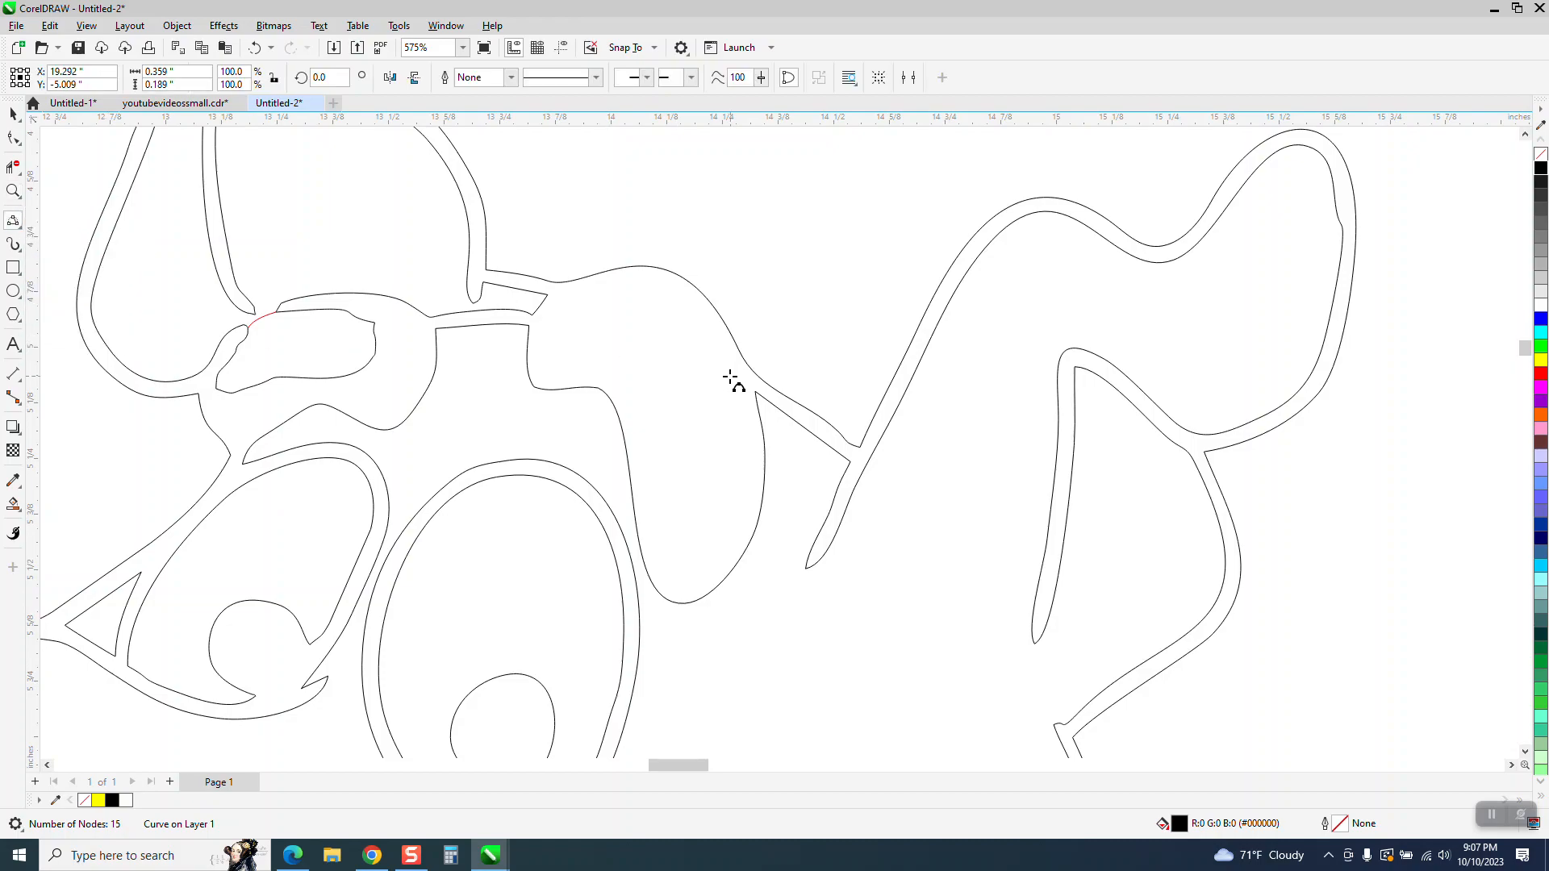
left_click(15, 193)
left_click_drag(483, 256, 781, 410)
left_click(14, 221)
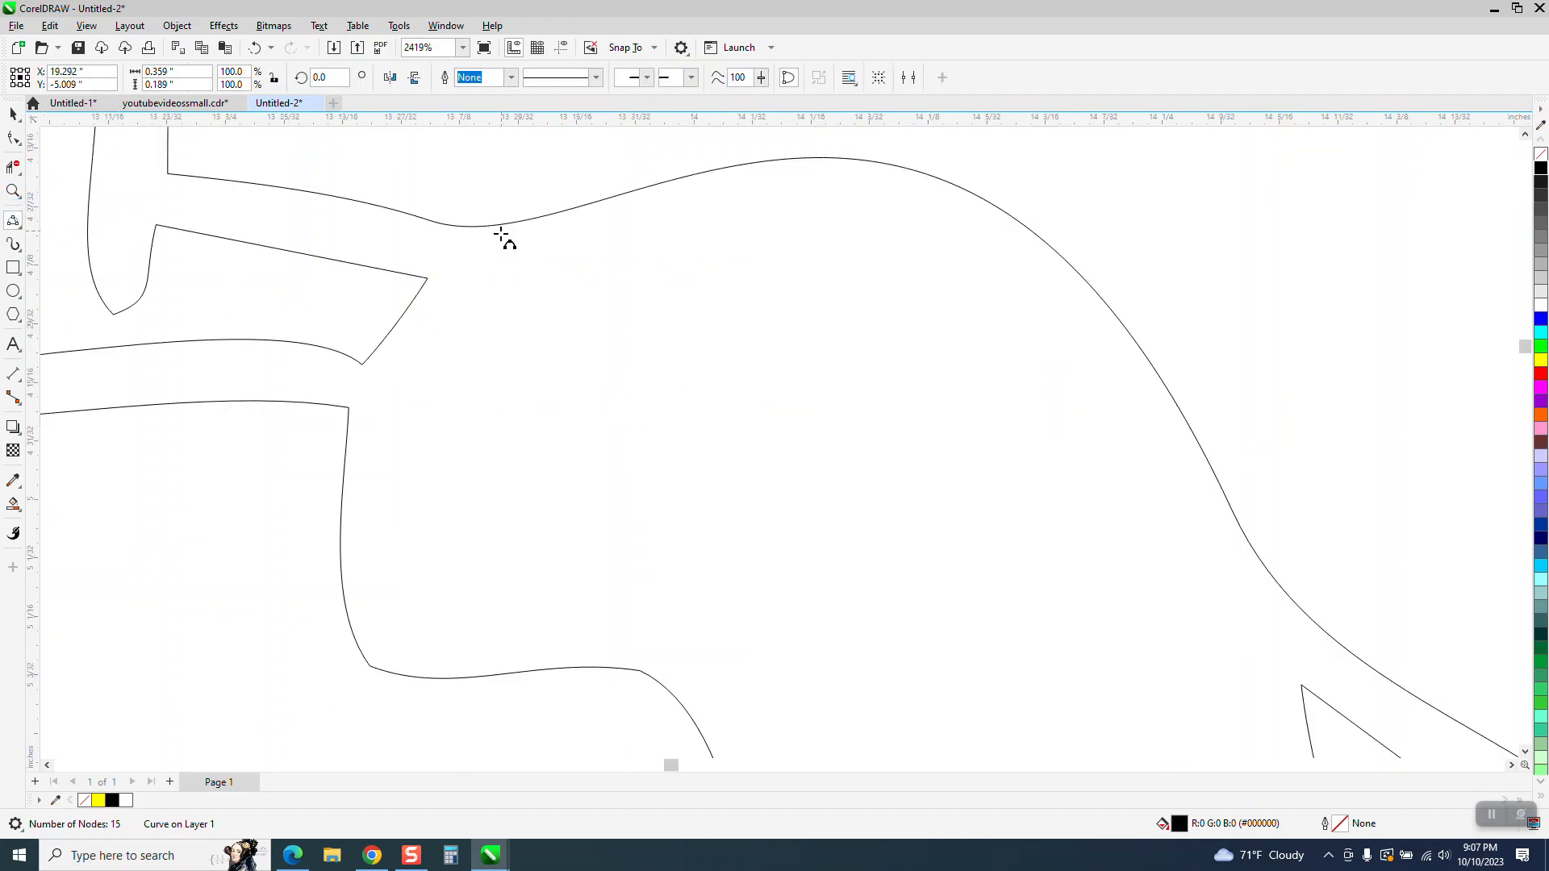
left_click_drag(497, 225, 427, 278)
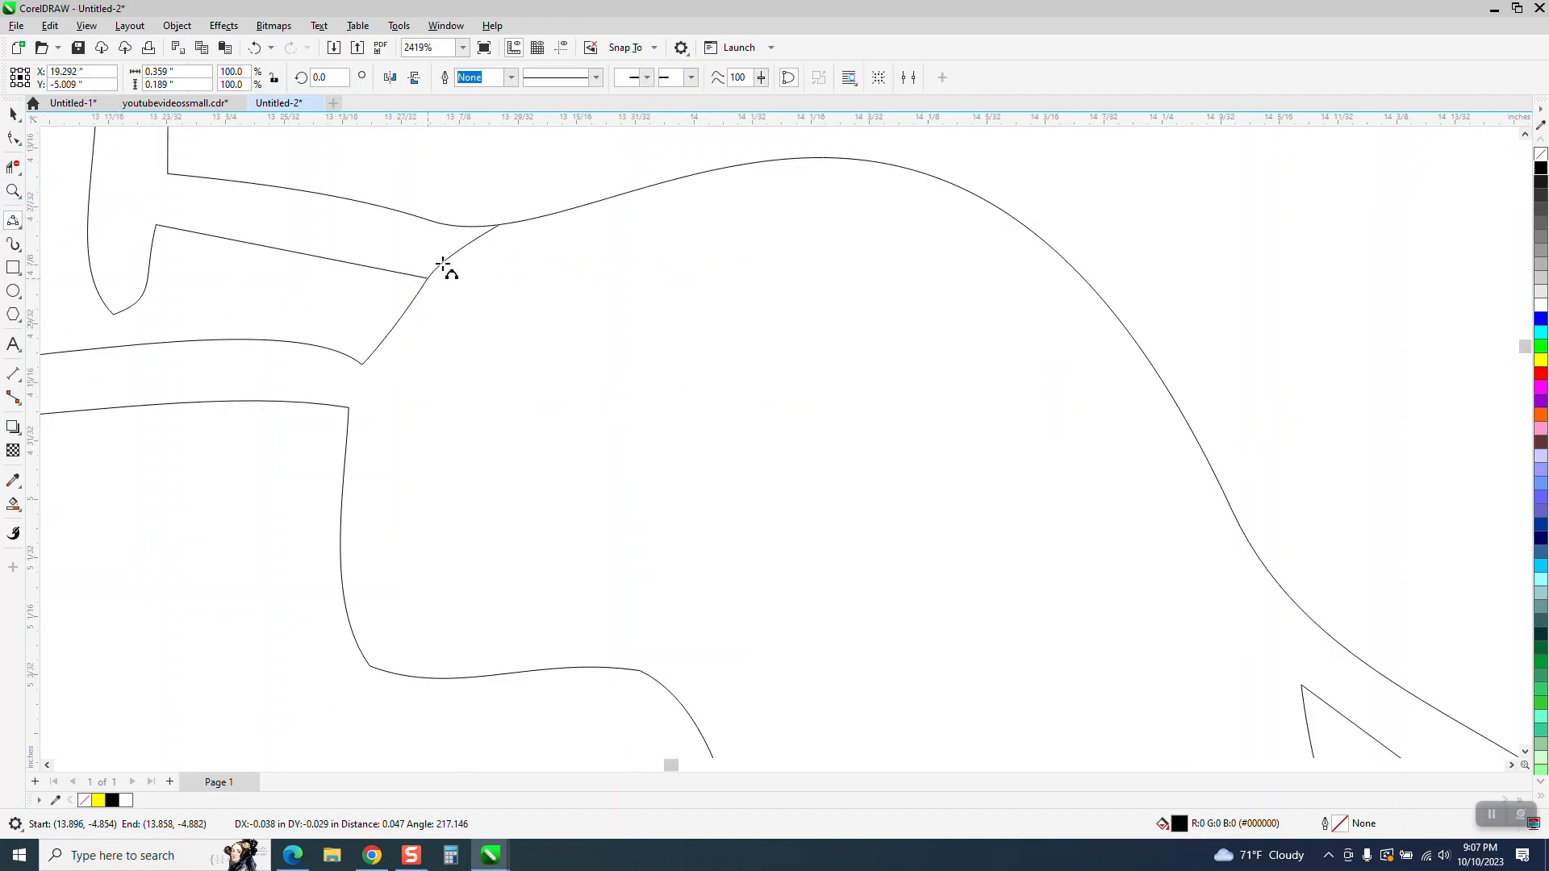
left_click(443, 262)
Close the right eyebrow's left and right side gaps with 3-point curves spanning about 0.02 and 0.07 inch
left_click_drag(362, 365, 348, 407)
left_click(352, 391)
scroll(633, 413, "down", 1)
scroll(1009, 452, "down", 1)
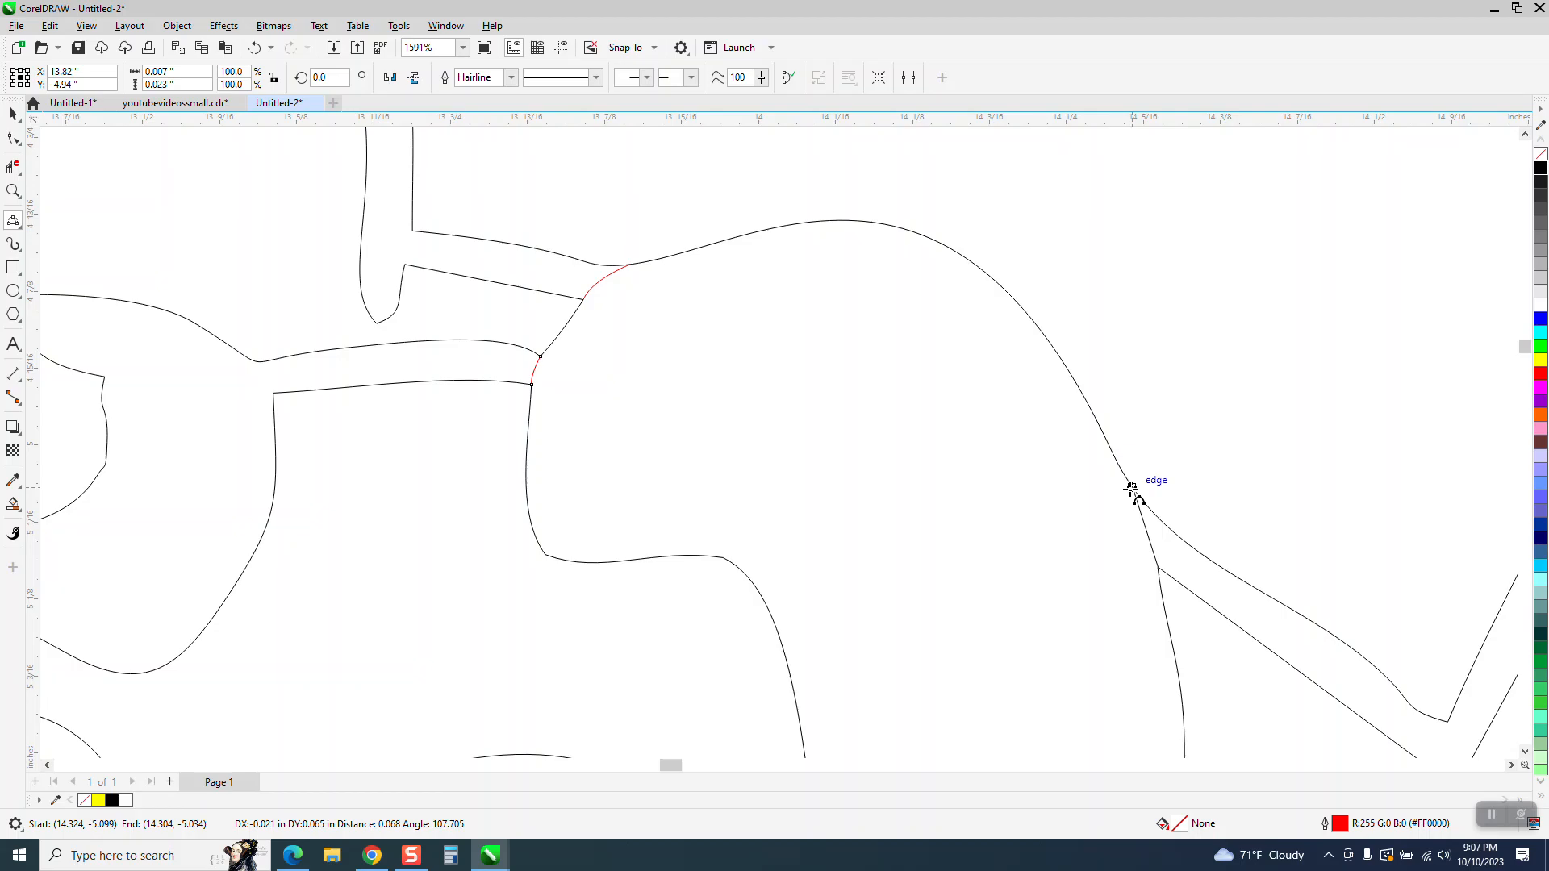
scroll(836, 312, "down", 2)
scroll(691, 329, "down", 1)
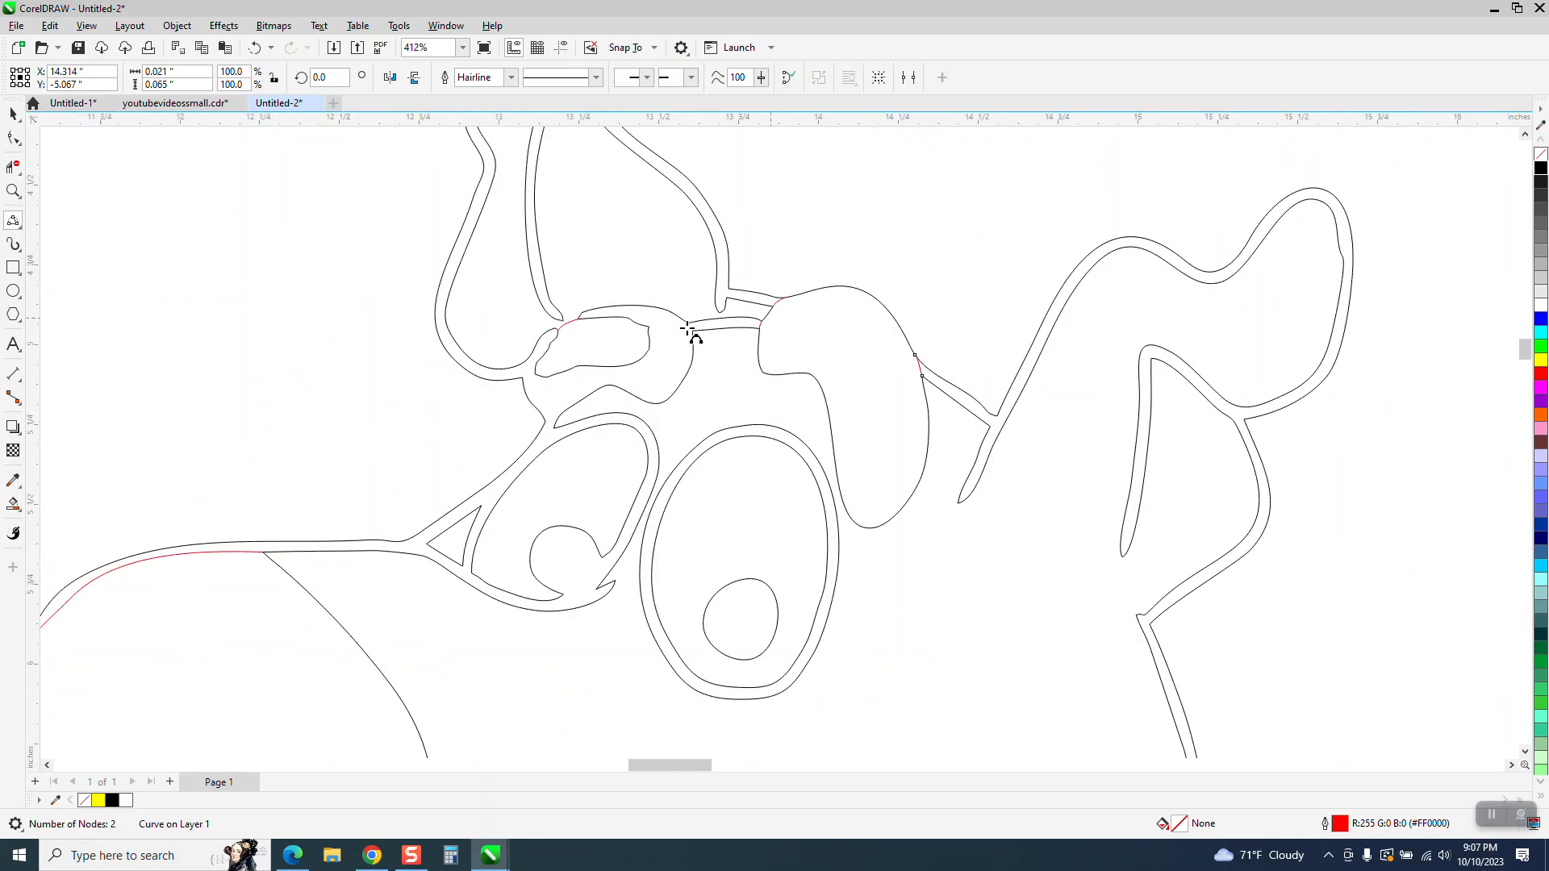
Smart-fill the closed right eyebrow with black, and move the filled shape 6 inches to the right of the dog
left_click(13, 505)
left_click(869, 421)
scroll(653, 369, "down", 2)
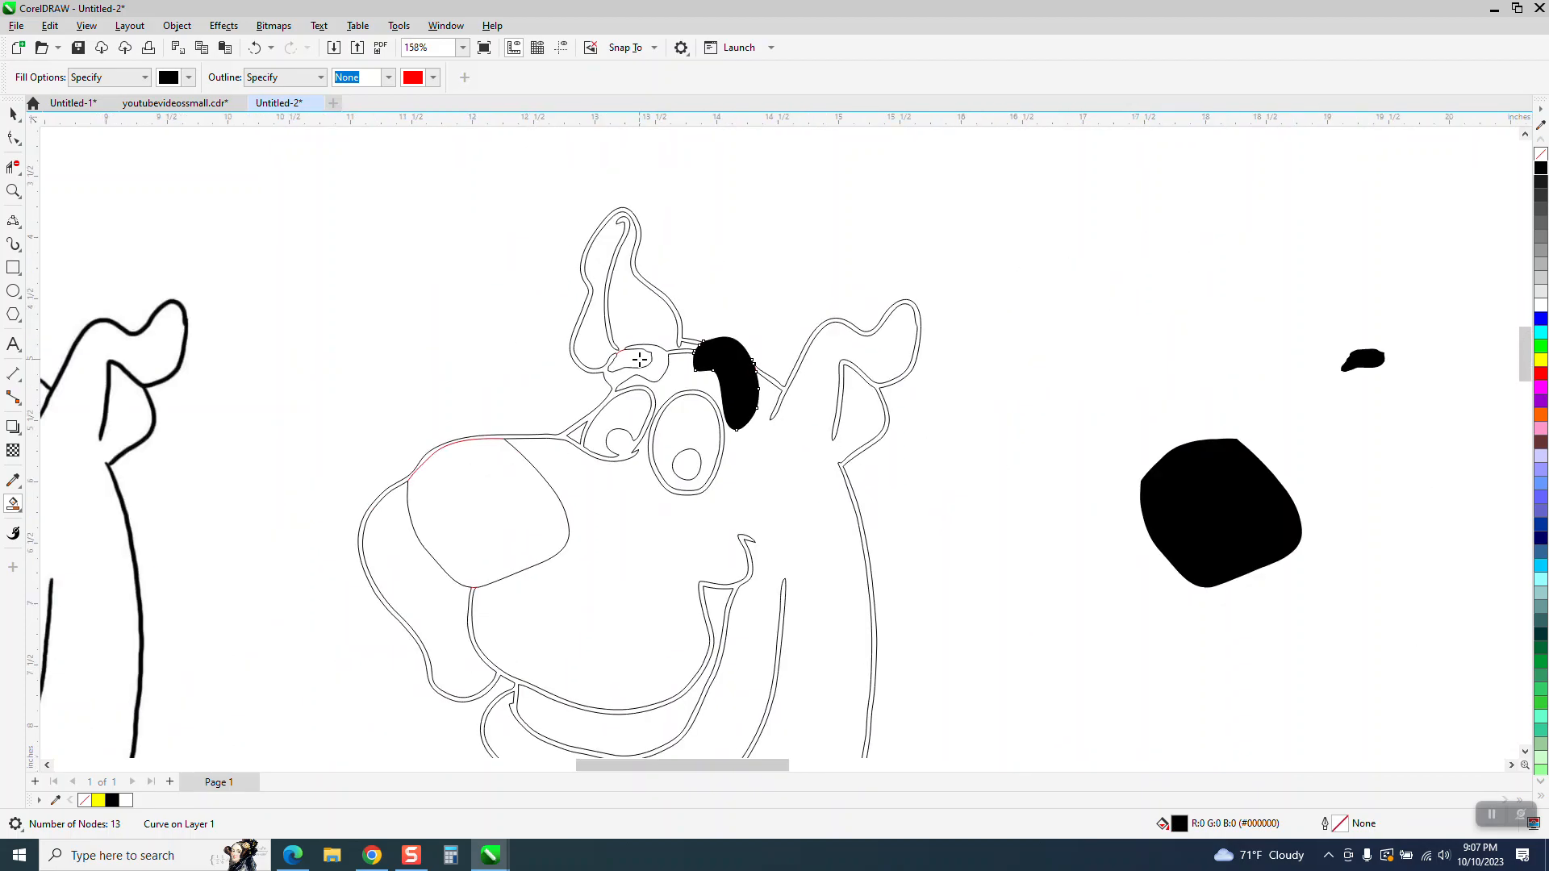
key("Right")
scroll(642, 342, "down", 1)
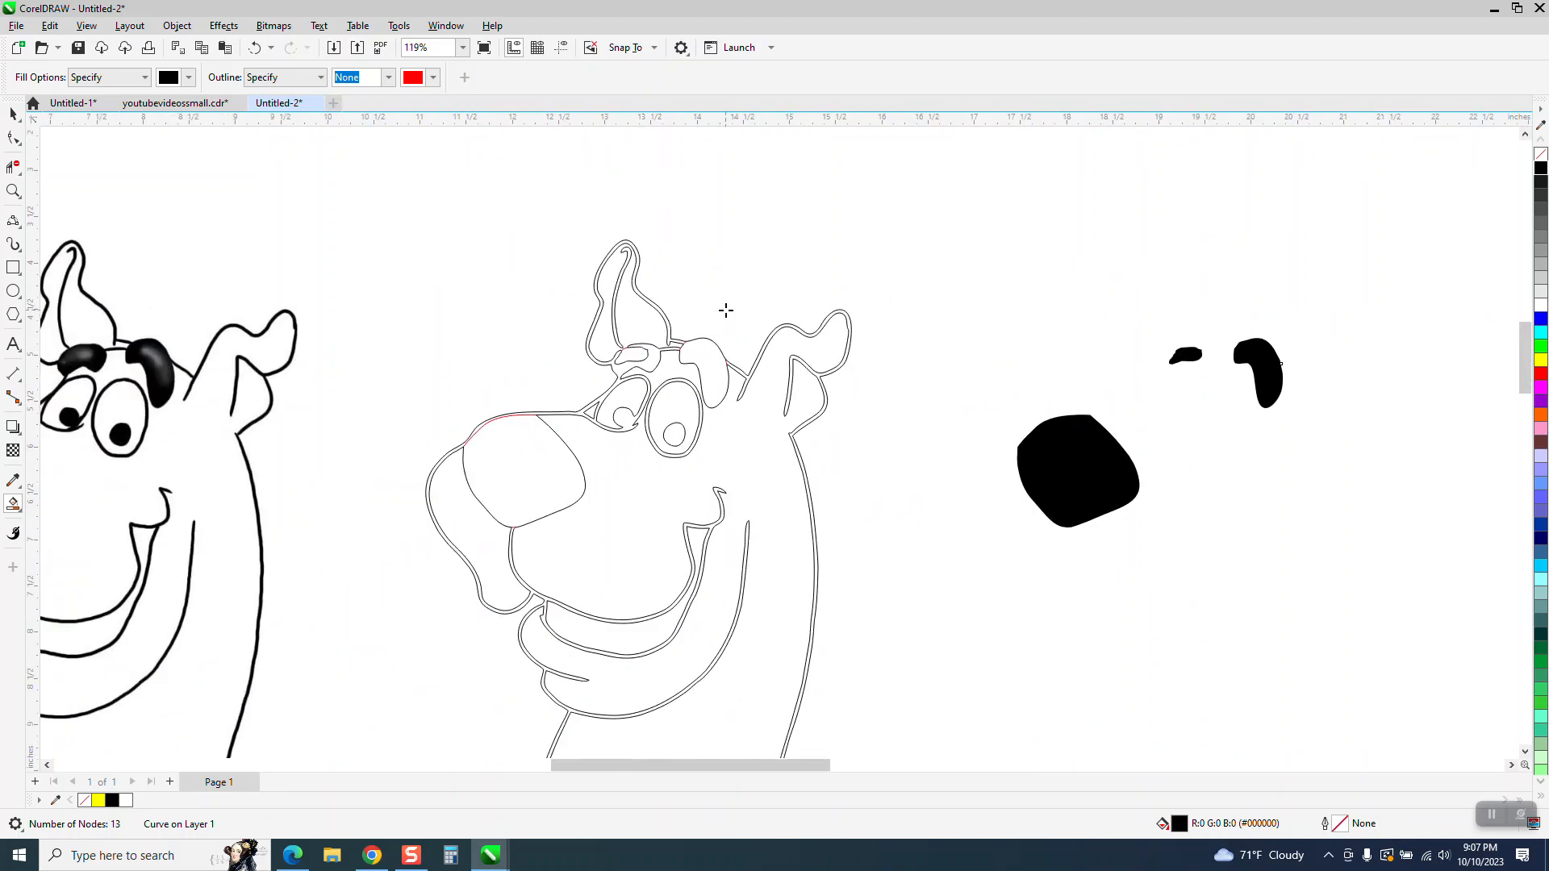
Try smart-filling the dog's connected line work with black from the muzzle outline, and undo the fill
scroll(617, 218, "down", 2)
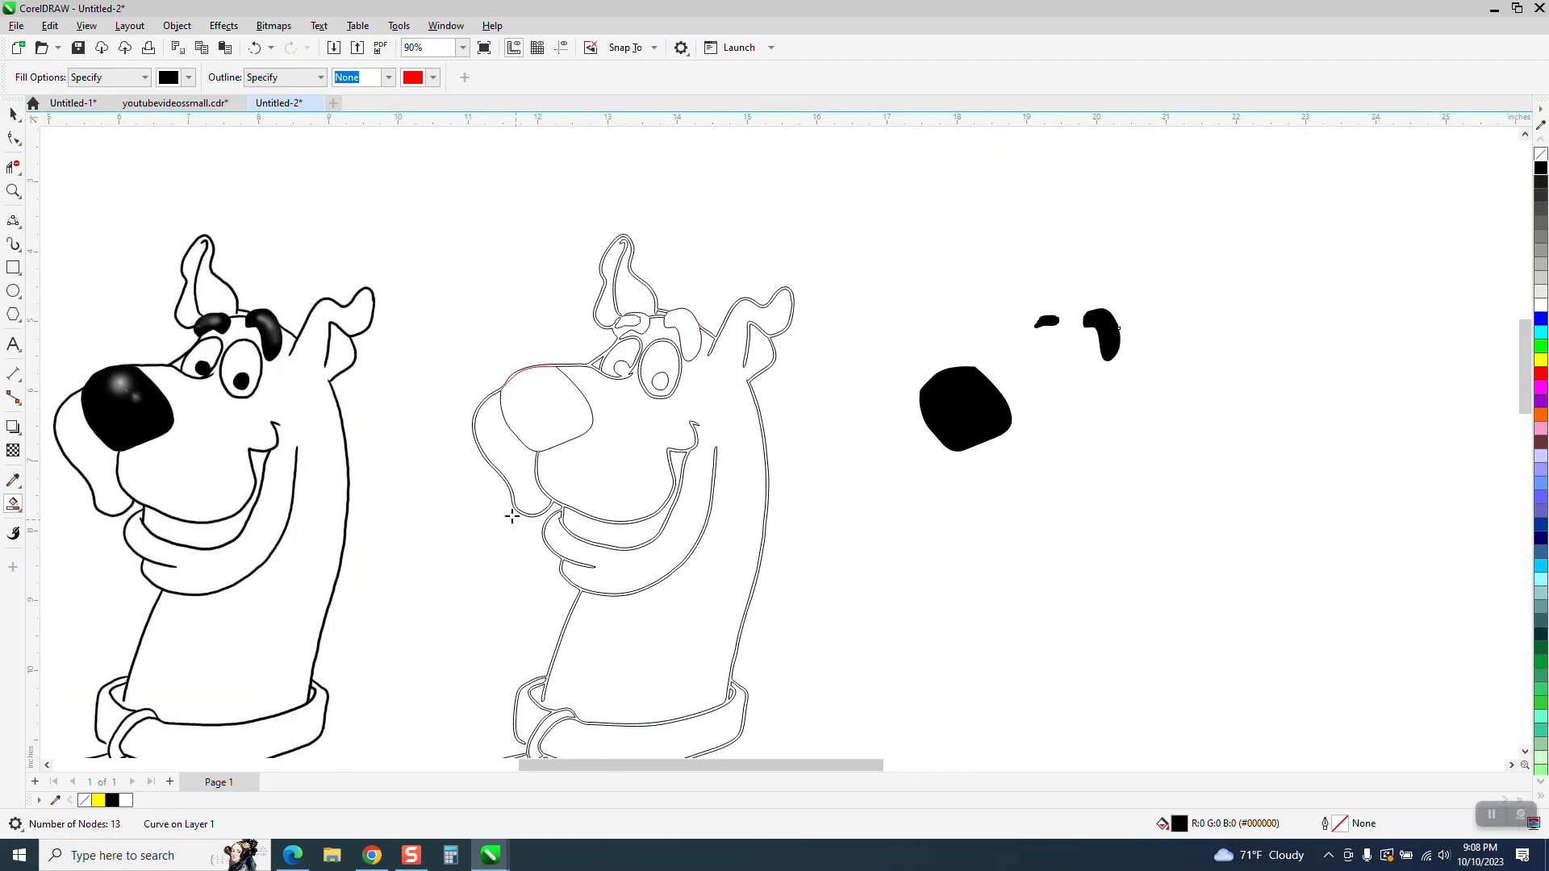
left_click(505, 480)
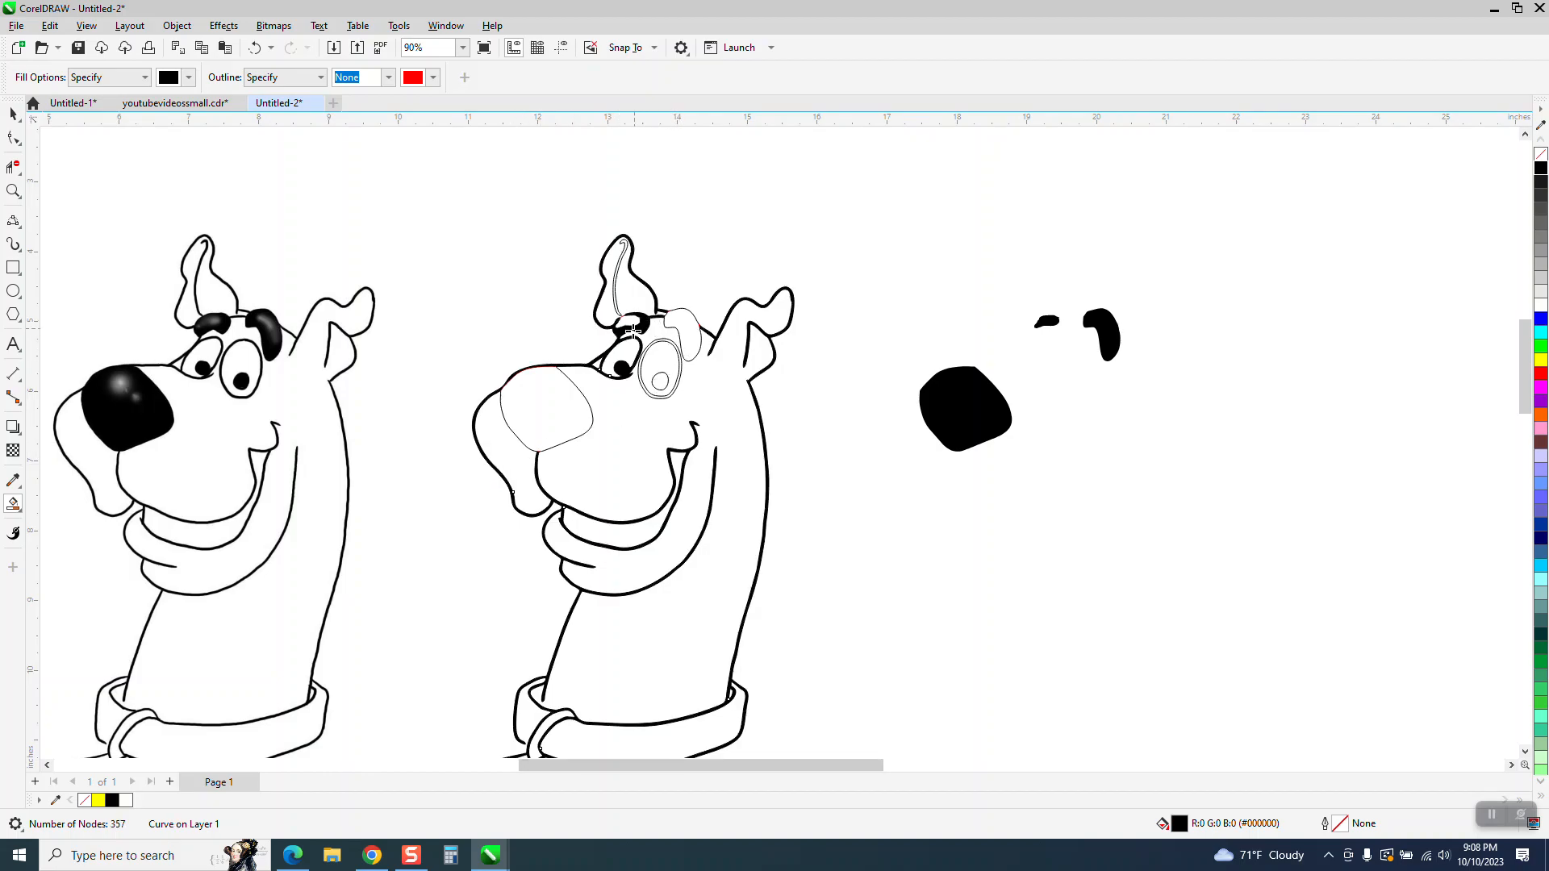
left_click(255, 48)
Bridge the gap at the left eyebrow's lower-left corner, above the left eye, with a 3-point curve spanning about 0.04 inch
left_click(13, 191)
left_click_drag(609, 292, 743, 399)
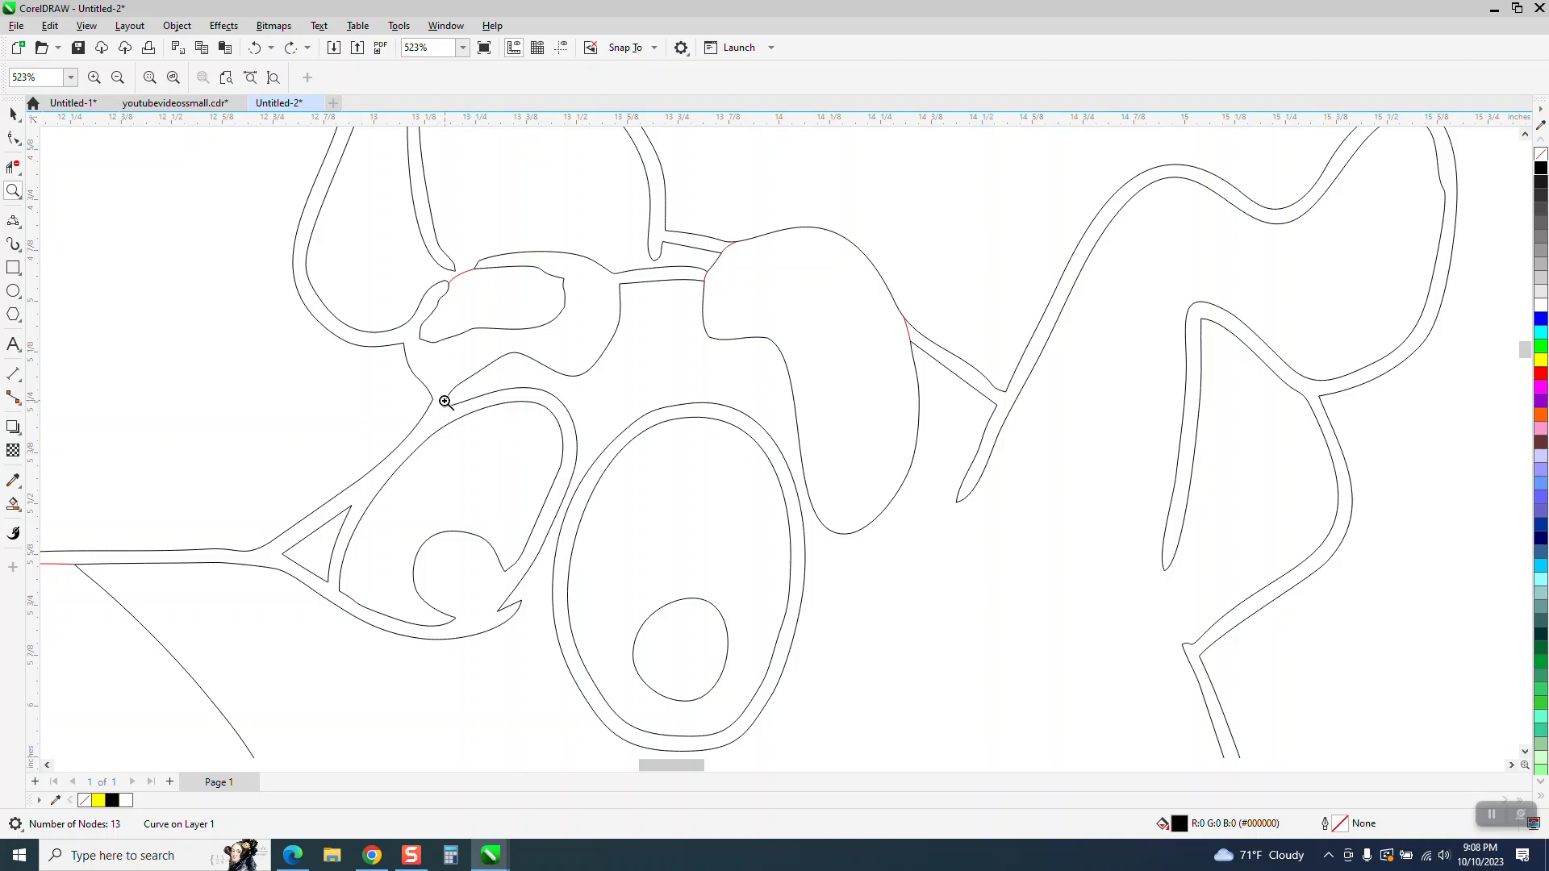
left_click(17, 226)
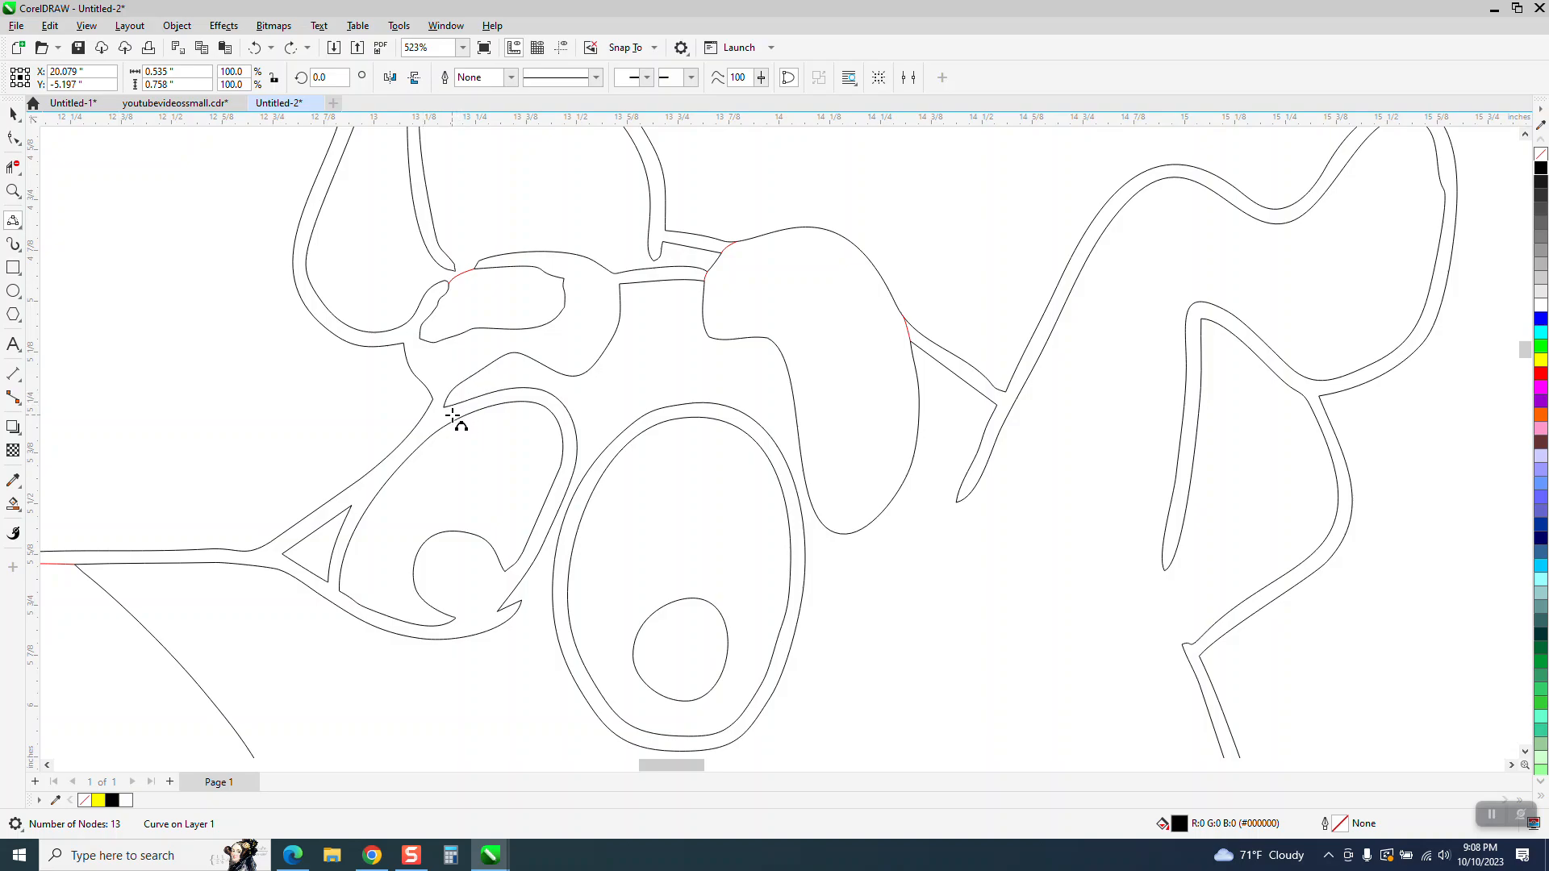
left_click(13, 191)
left_click_drag(399, 350, 558, 446)
left_click(13, 220)
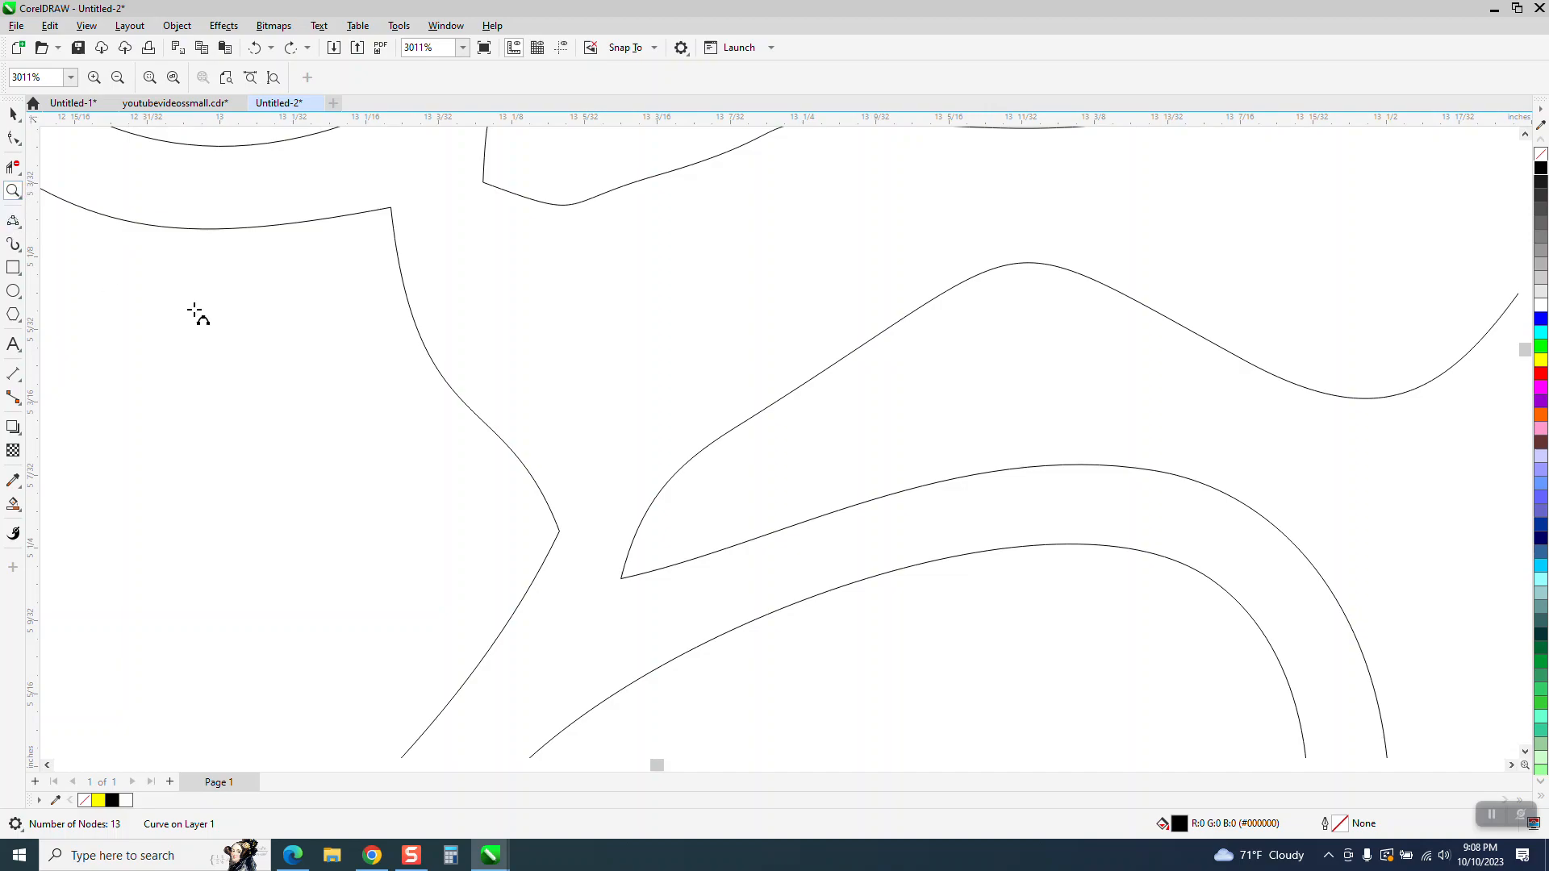
left_click(656, 494)
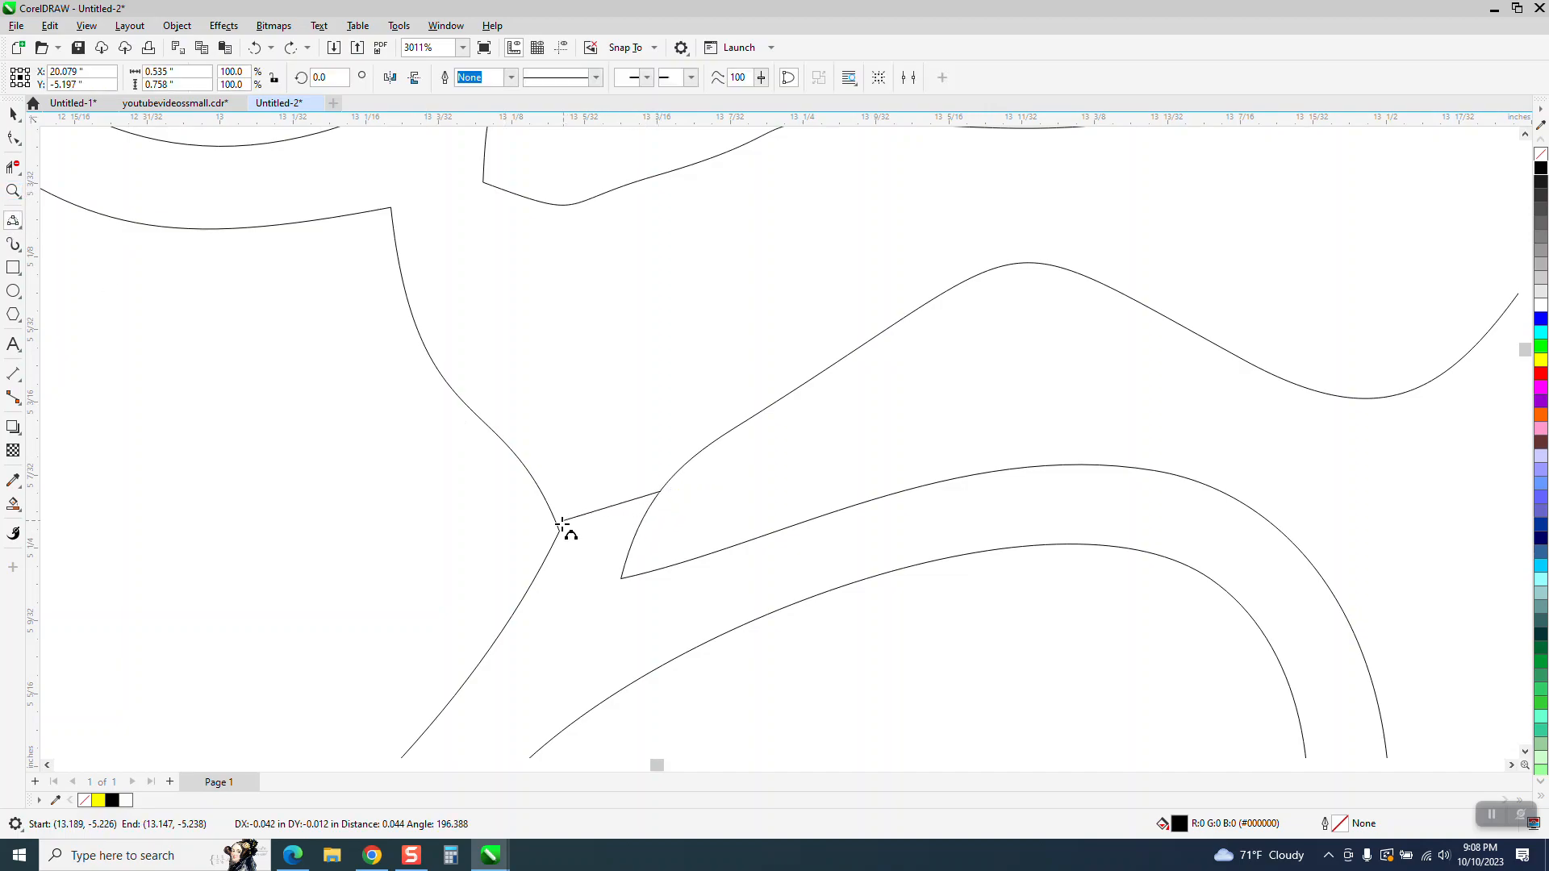
left_click(581, 529)
scroll(667, 495, "down", 3)
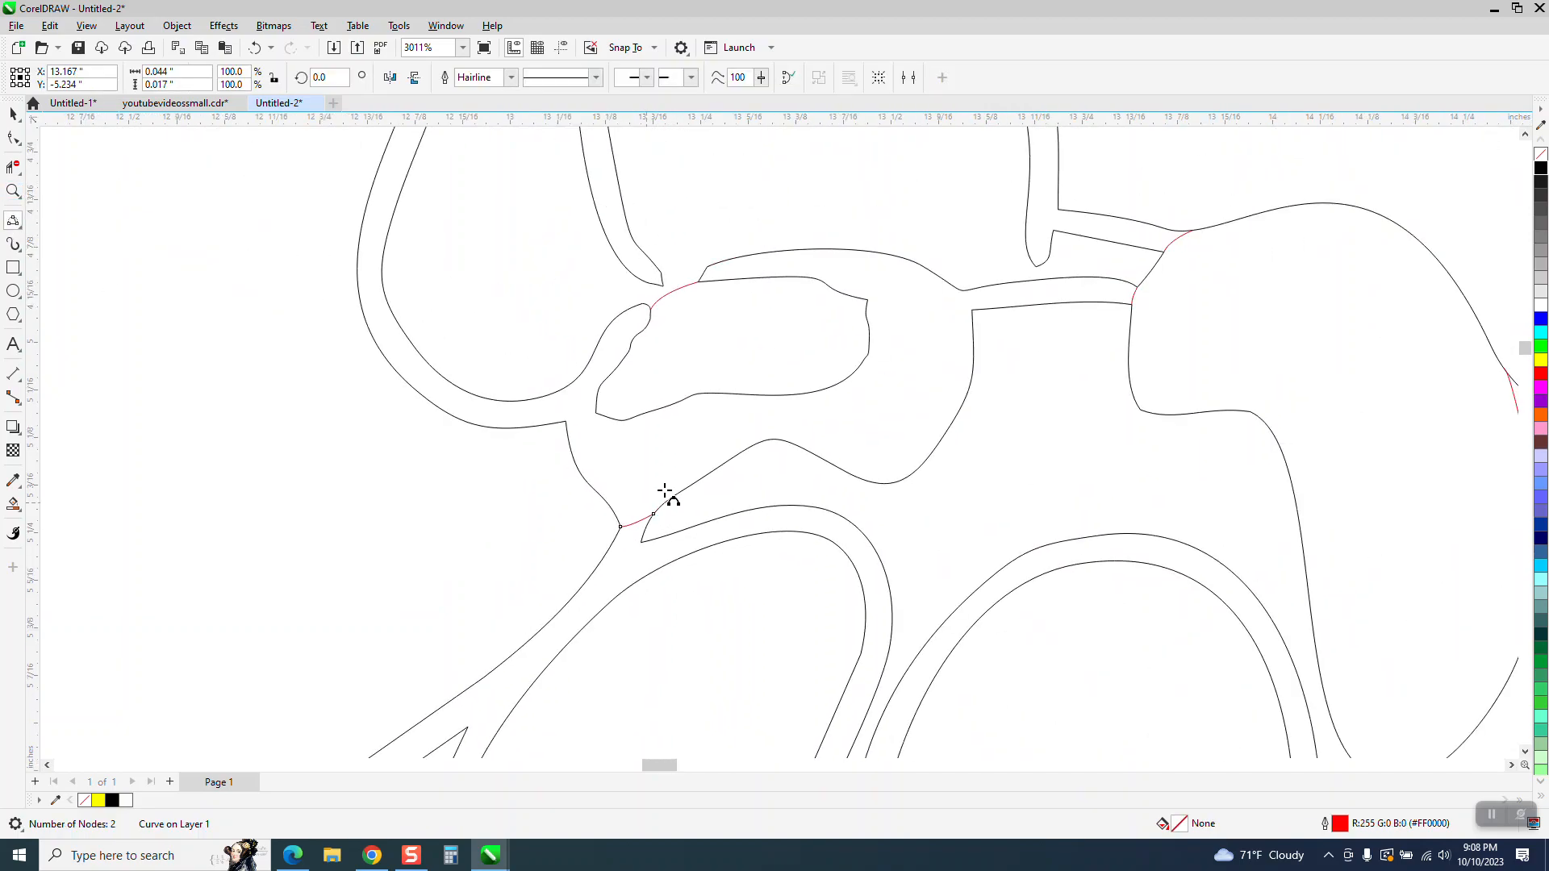
Close the gap where the left eyebrow meets the line between the eyebrows with a 3-point curve spanning about 0.03 inch
left_click(972, 309)
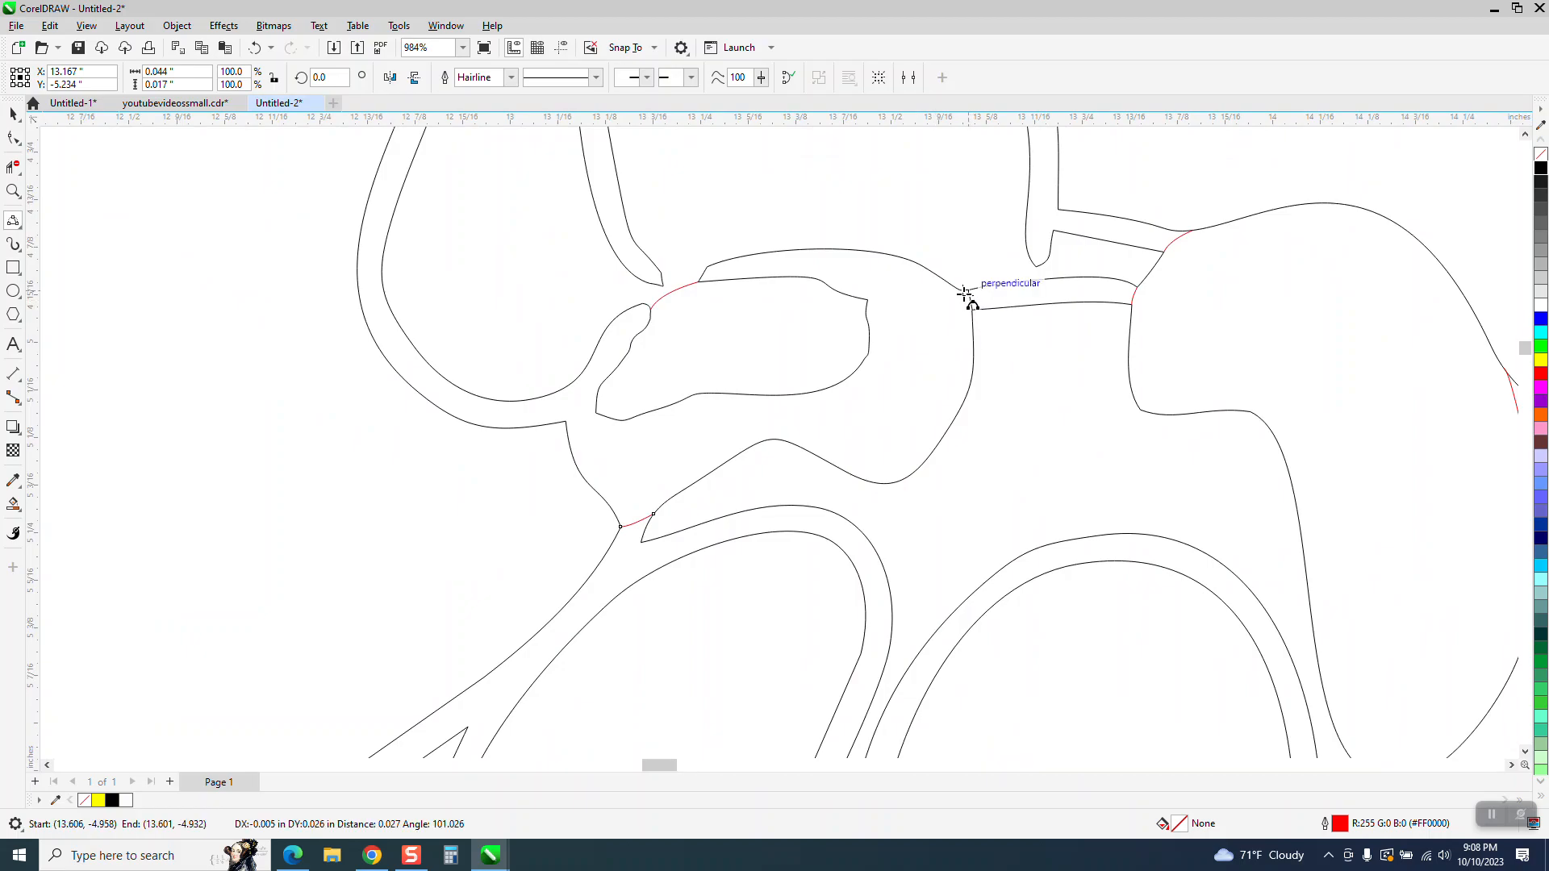
left_click(960, 289)
scroll(516, 339, "down", 2)
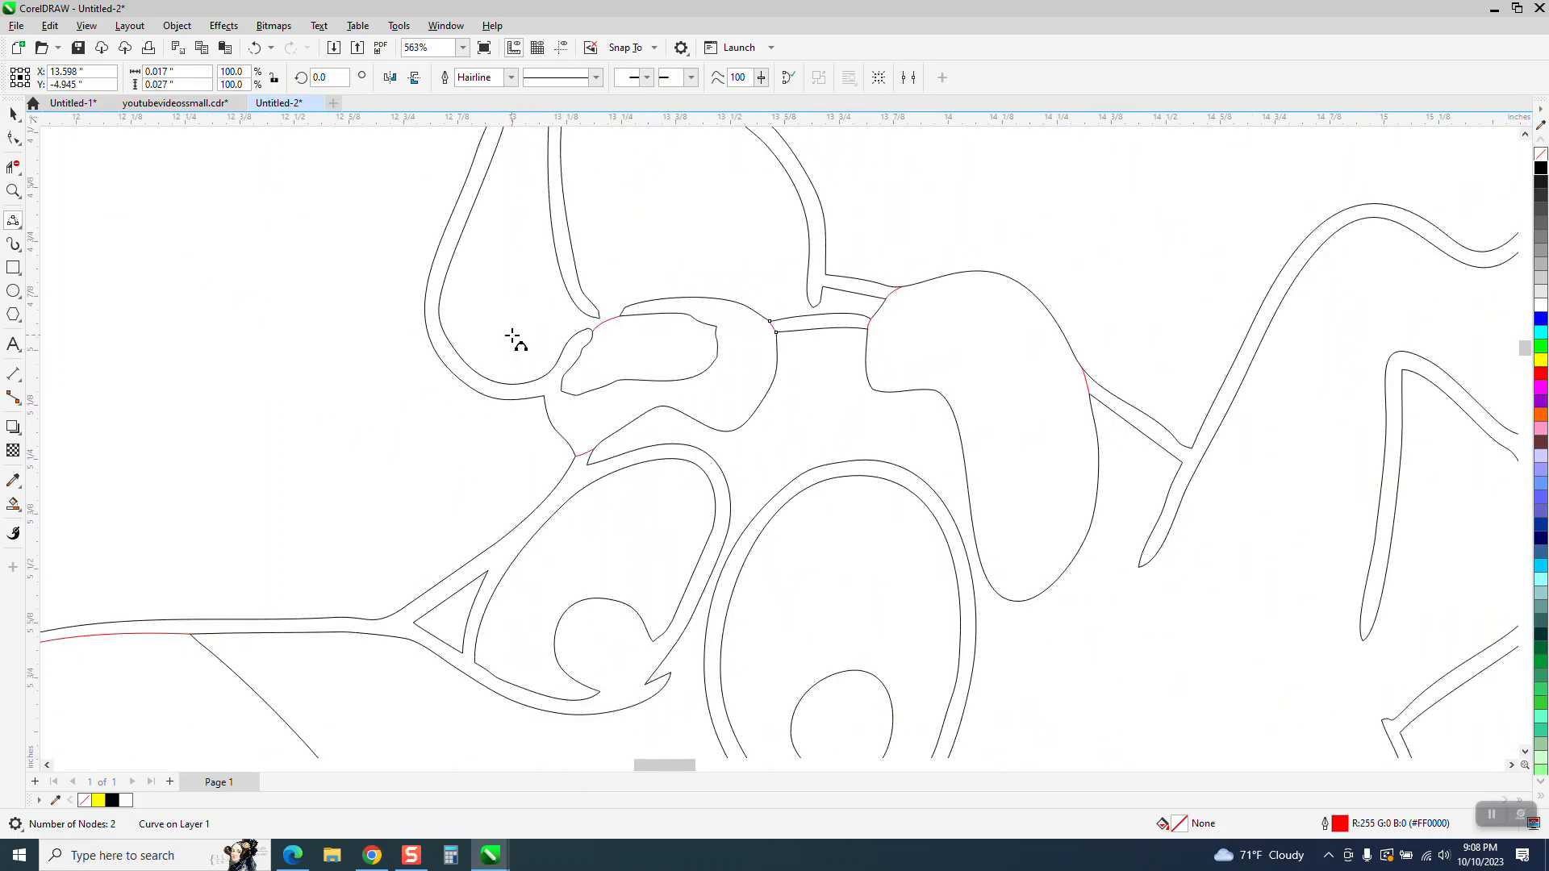
scroll(479, 341, "down", 2)
Try smart-filling the left ear's outline with black, and undo the fill
left_click(18, 503)
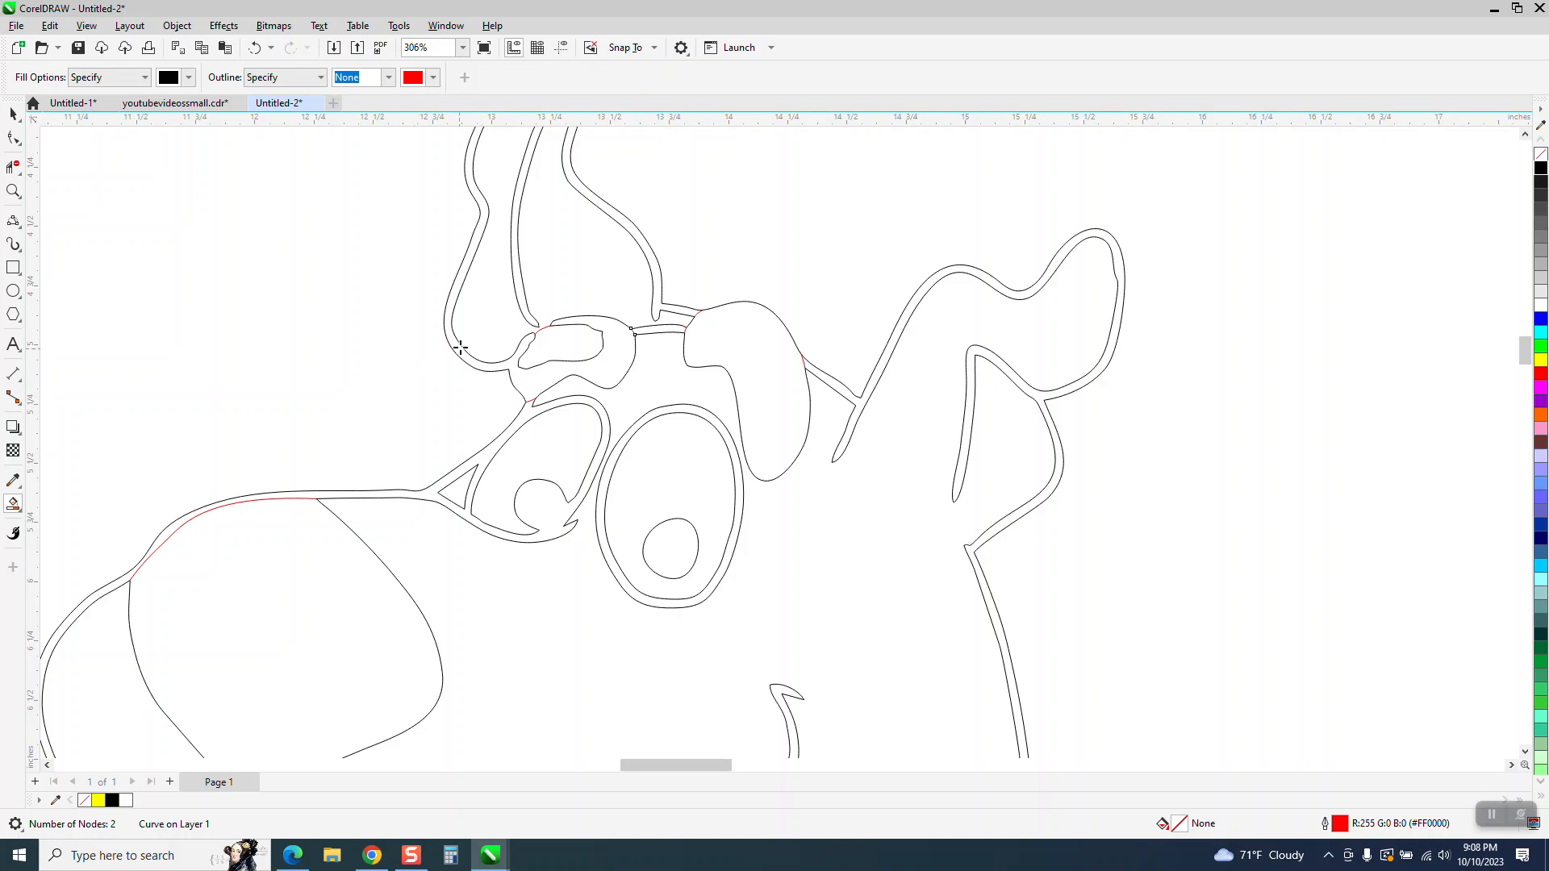
left_click(457, 286)
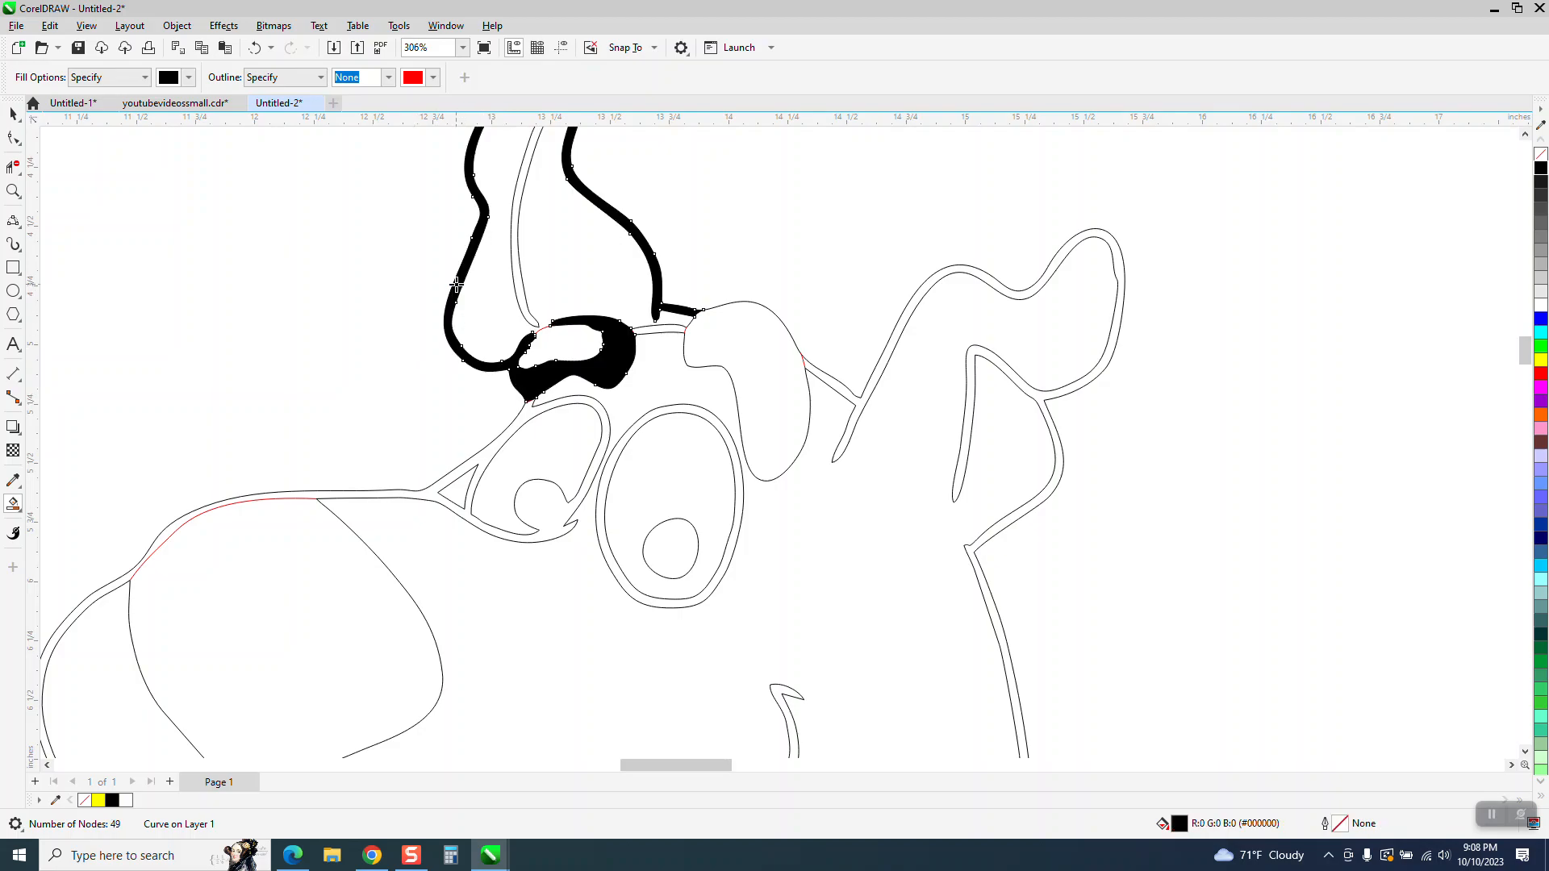
left_click(255, 48)
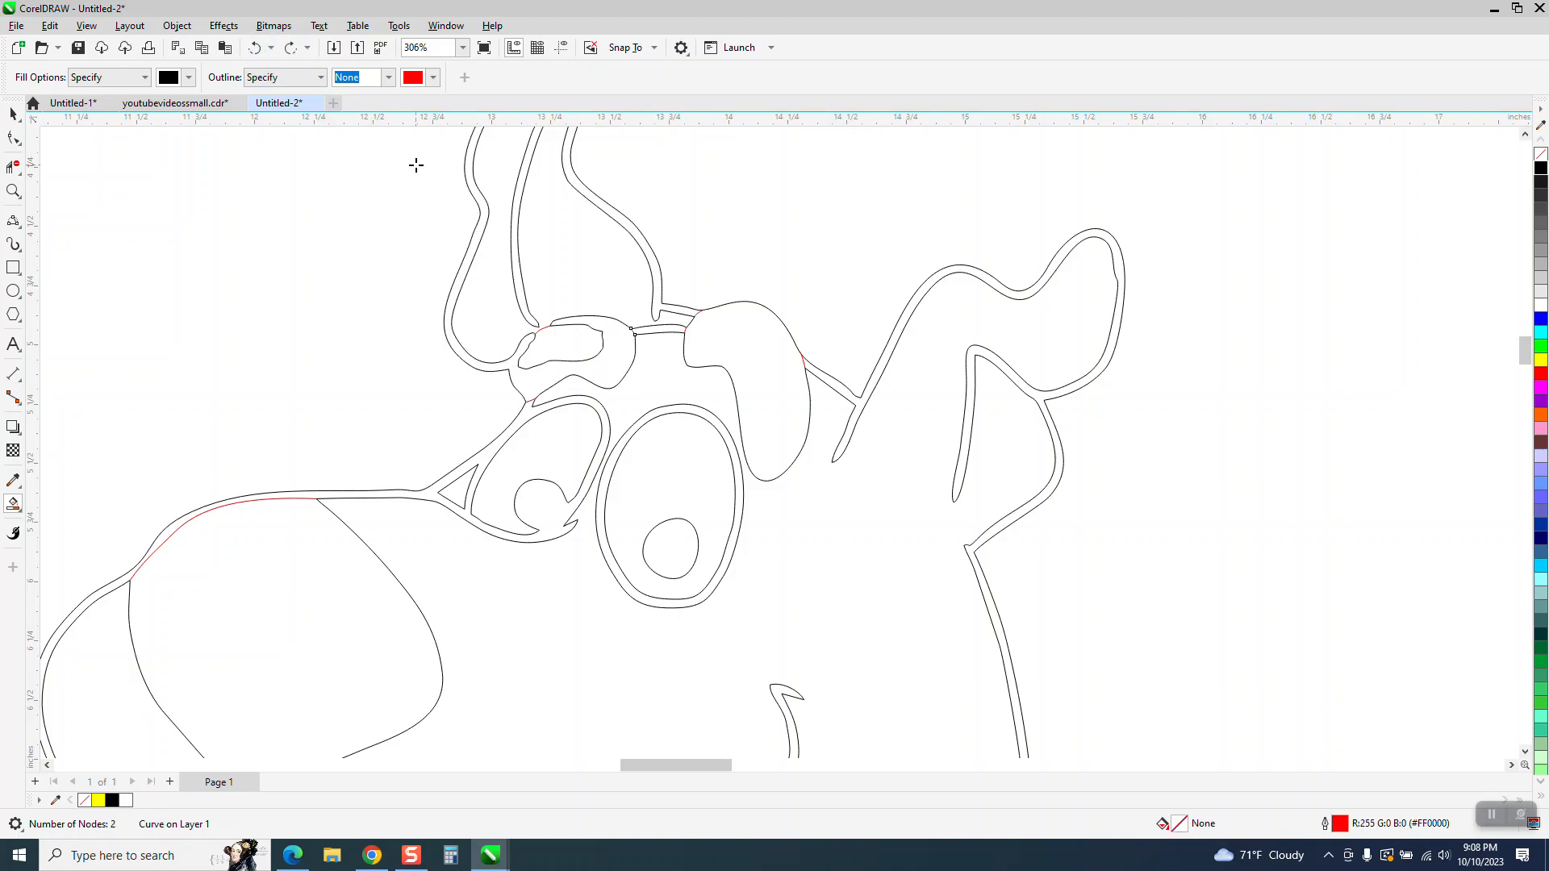
Separate the left ear's outline from the left eyebrow with a 3-point curve spanning about 0.06 inch across the joining stroke
left_click(13, 191)
left_click_drag(466, 330, 751, 498)
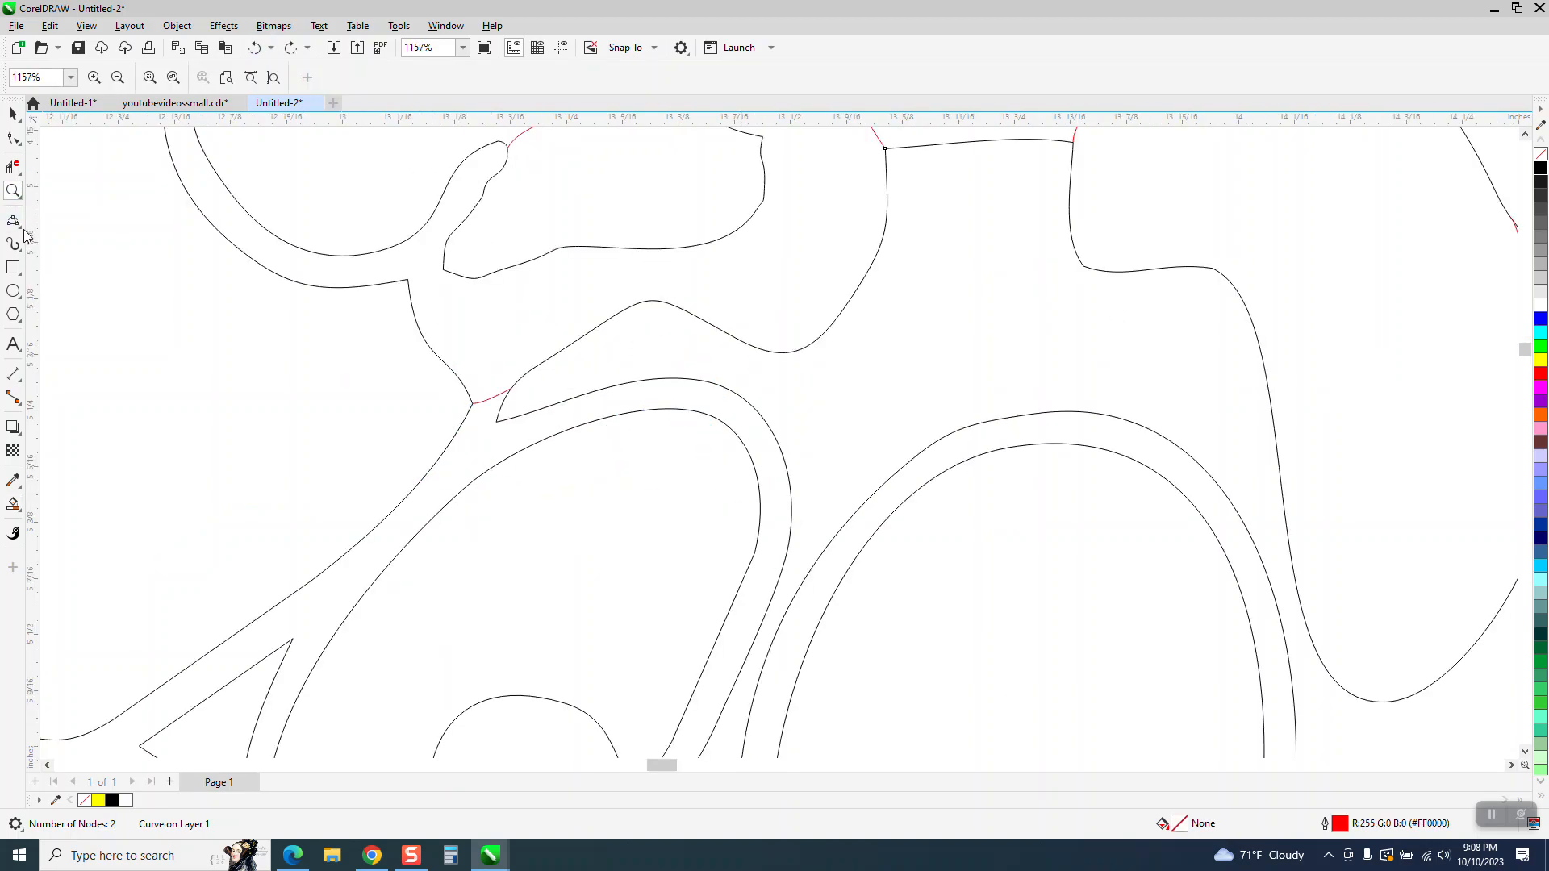
left_click(18, 224)
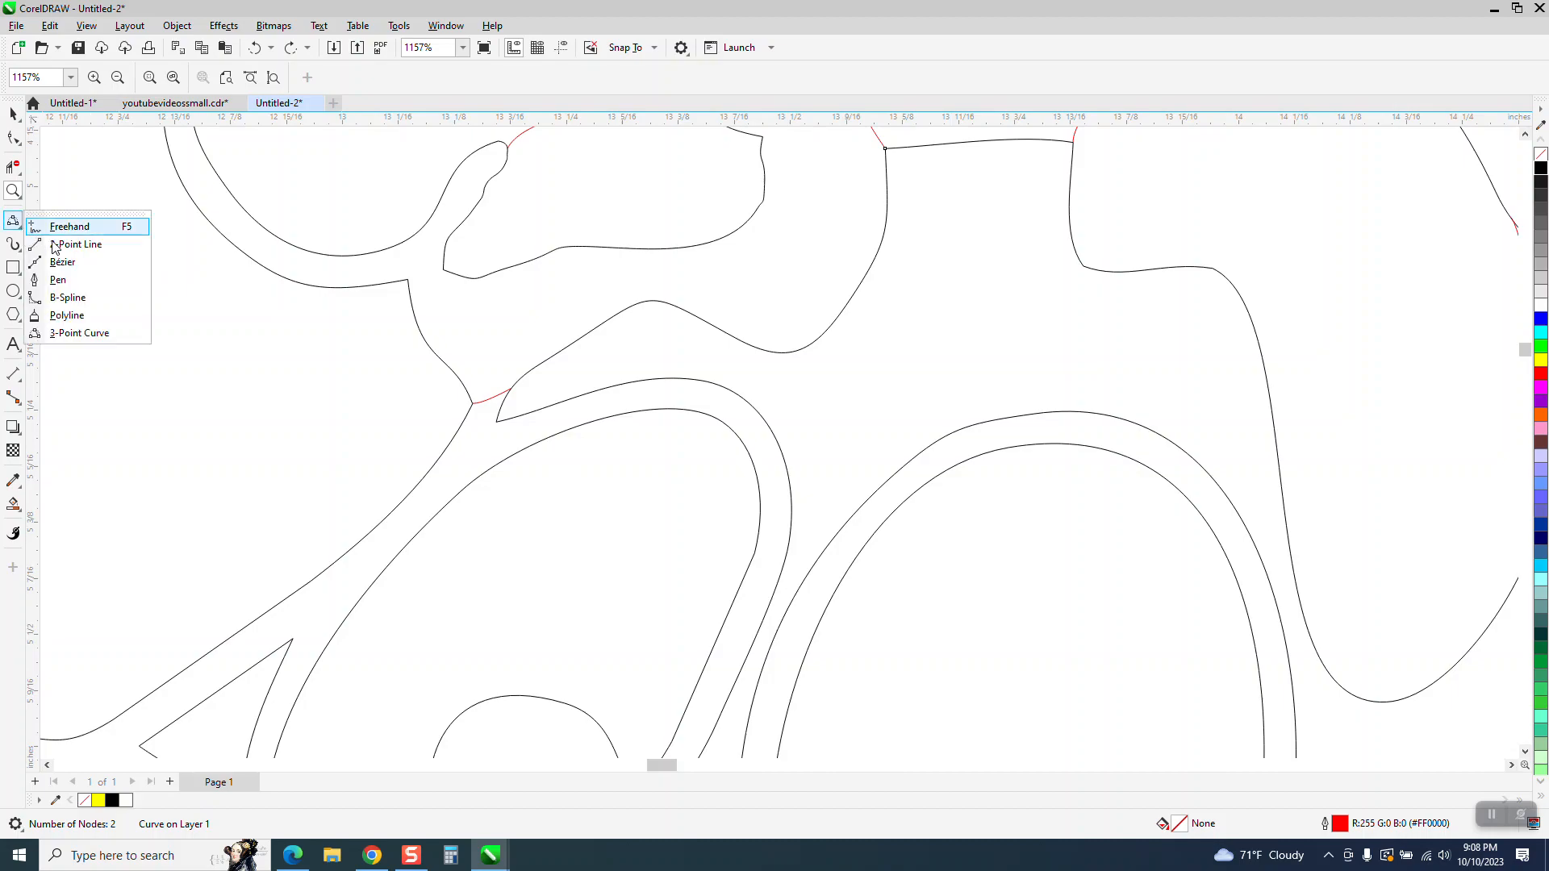
left_click(80, 334)
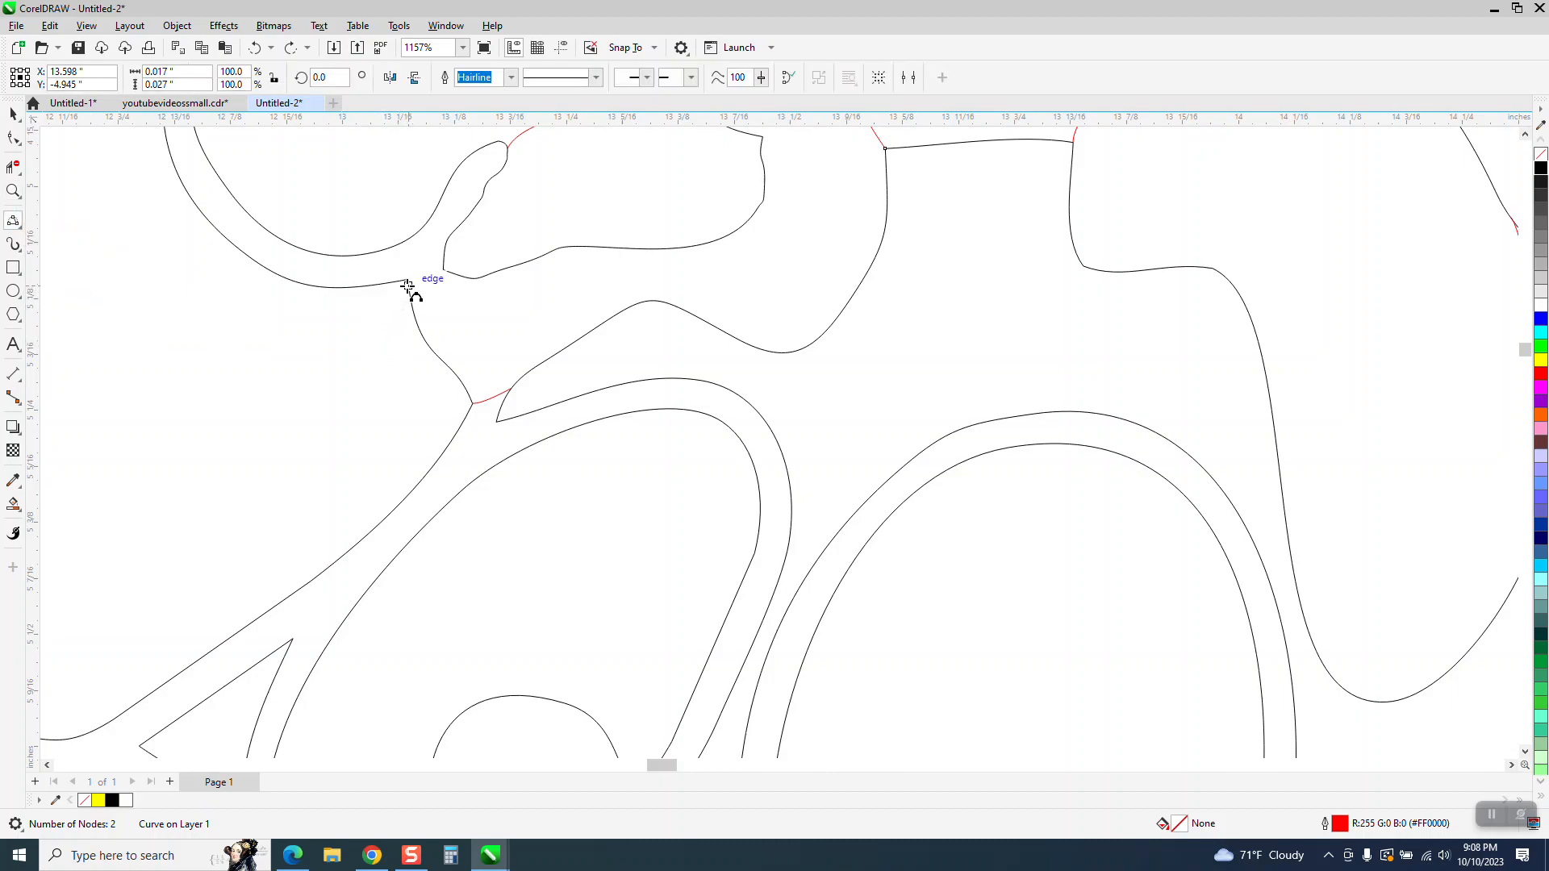
left_click_drag(409, 286, 418, 234)
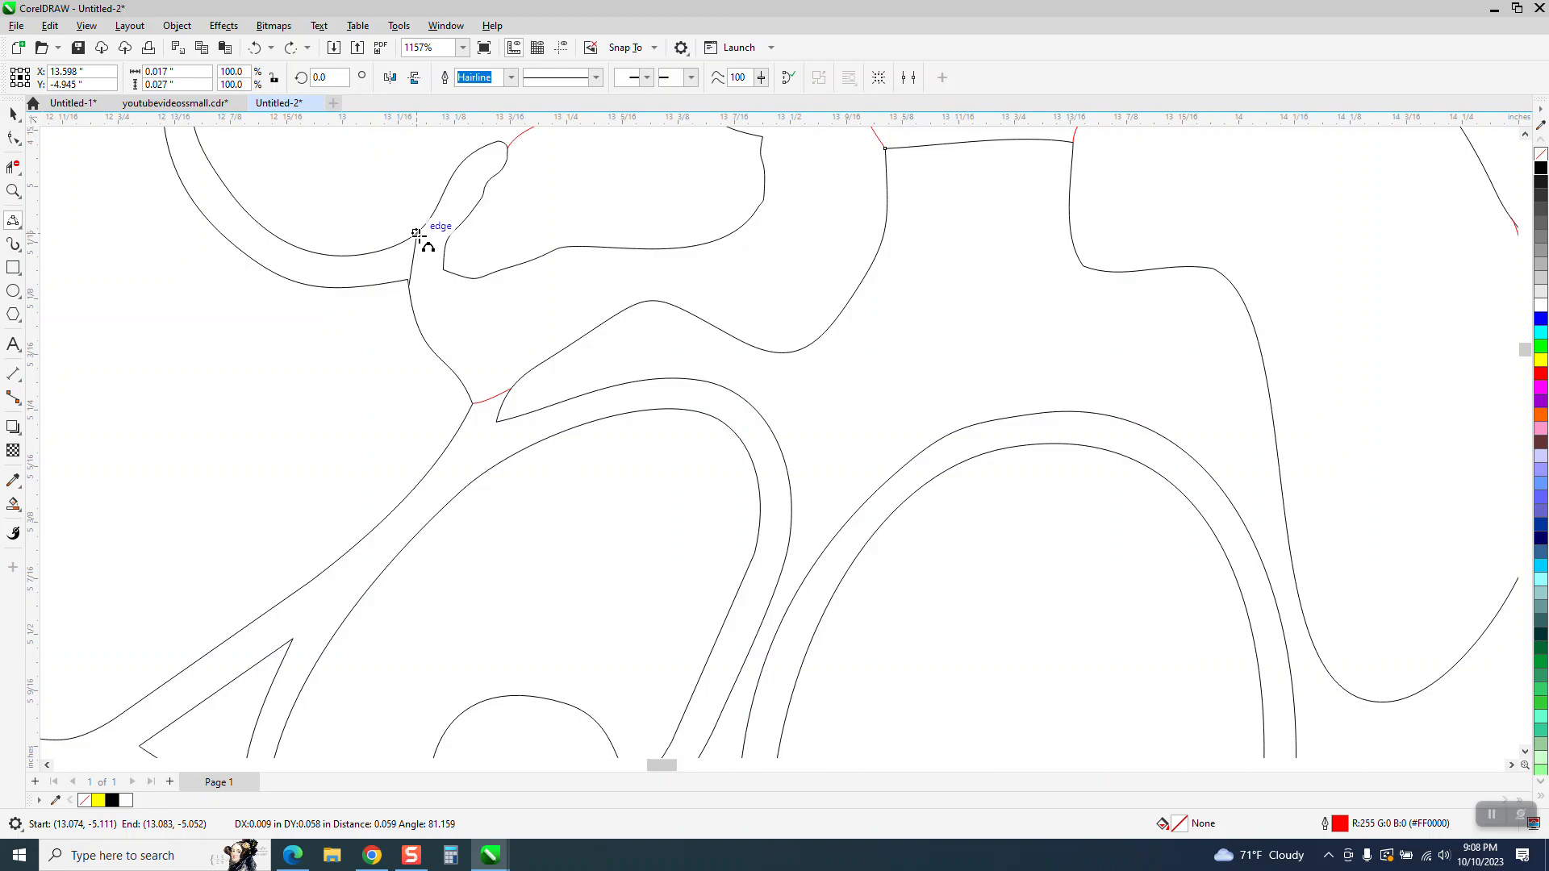
left_click(417, 240)
scroll(443, 298, "down", 5)
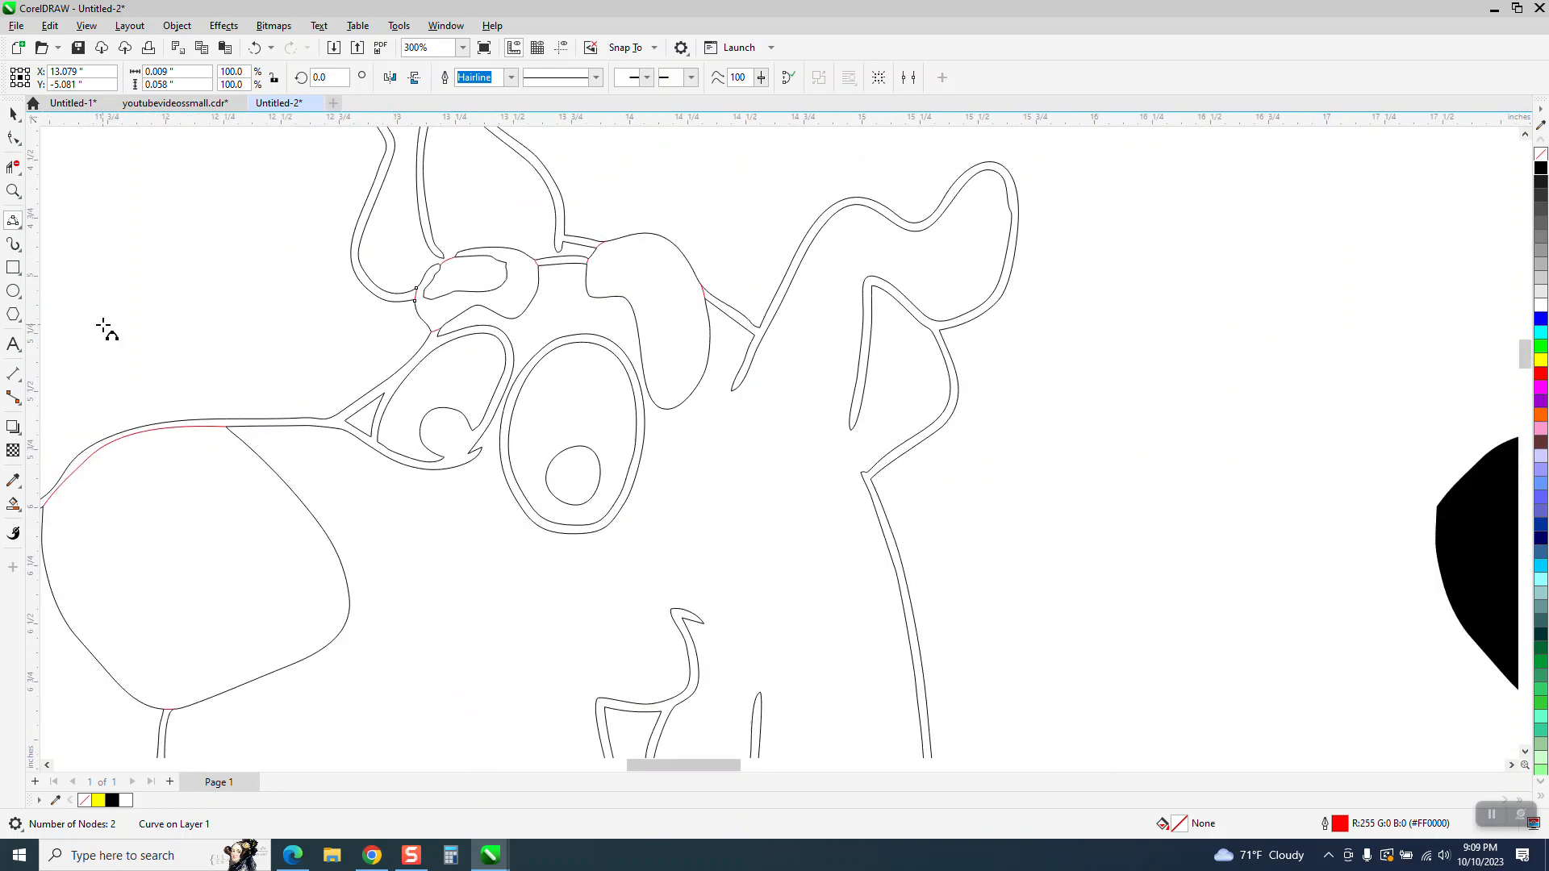
Smart-fill the left ear's outline and its inner fold line with black, and move each piece 6 inches to the right
left_click(13, 504)
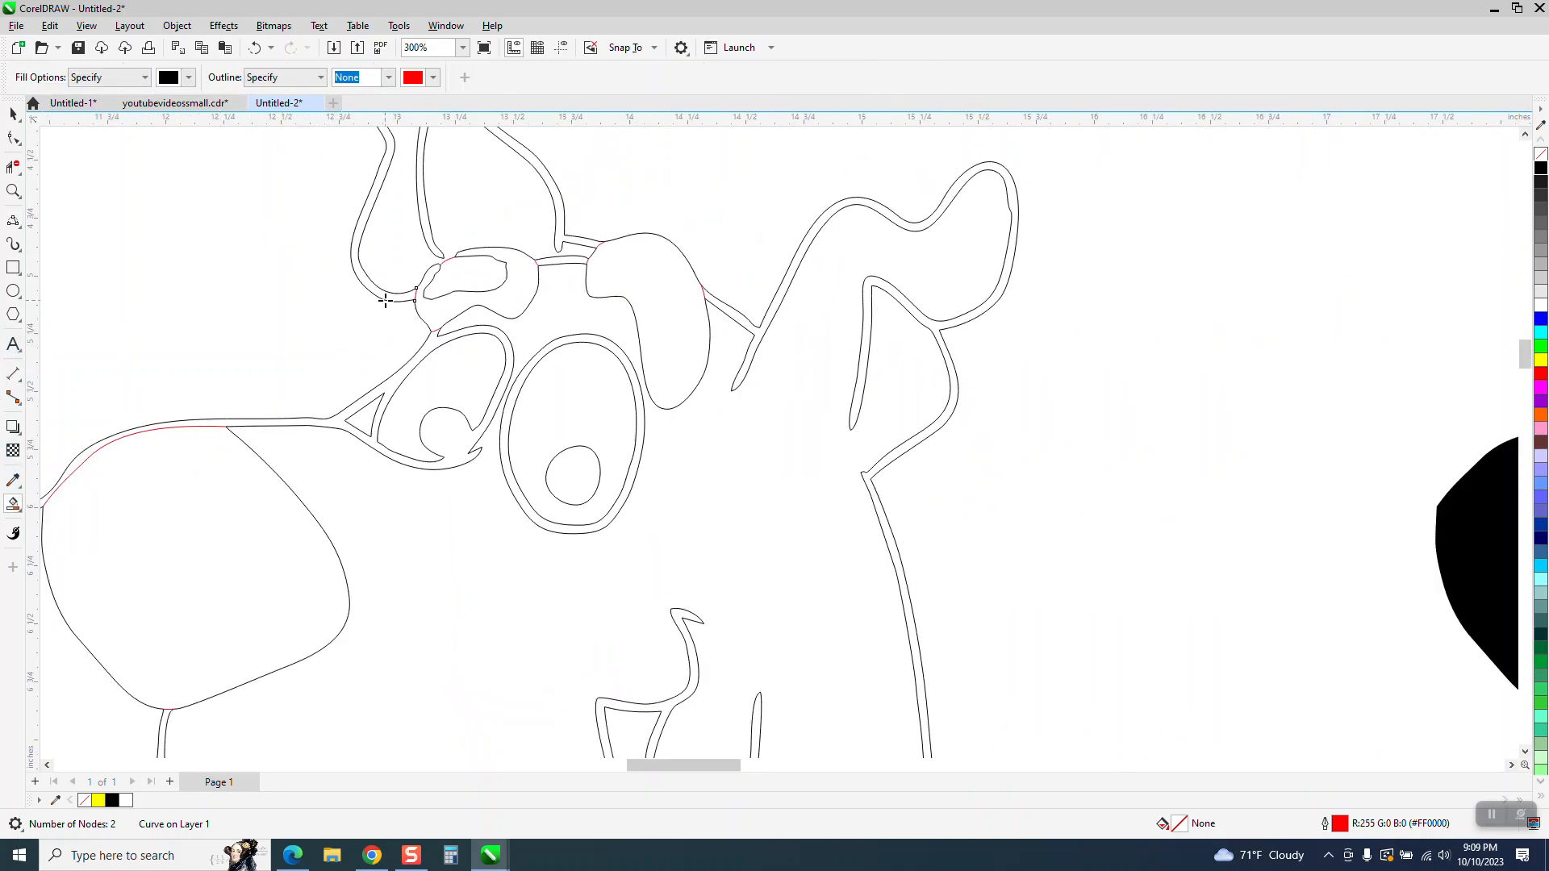
left_click(387, 296)
scroll(419, 402, "down", 2)
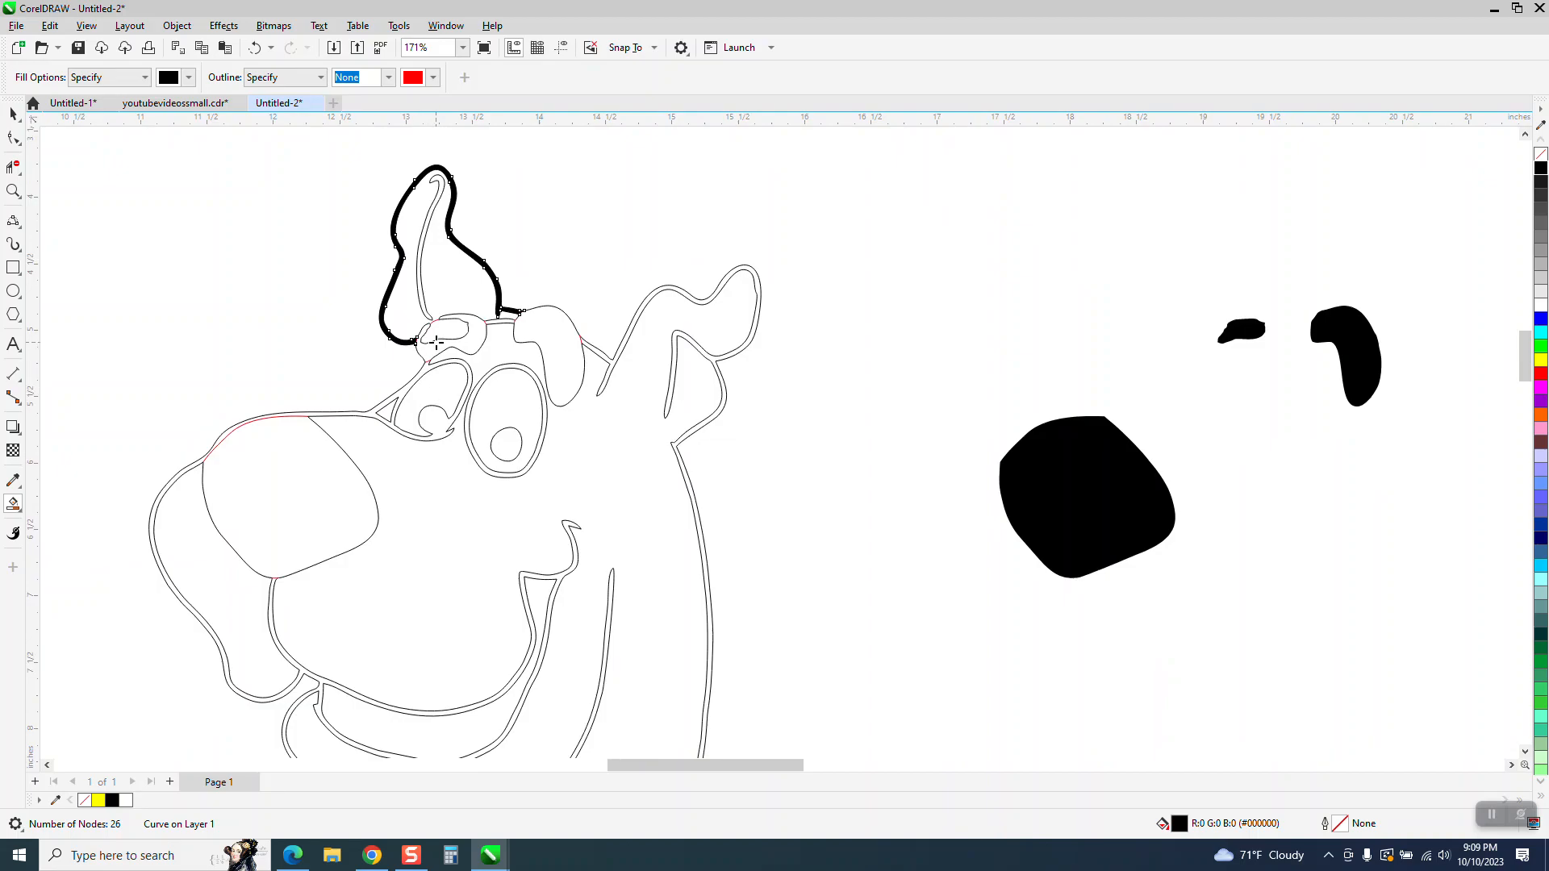
key("Right")
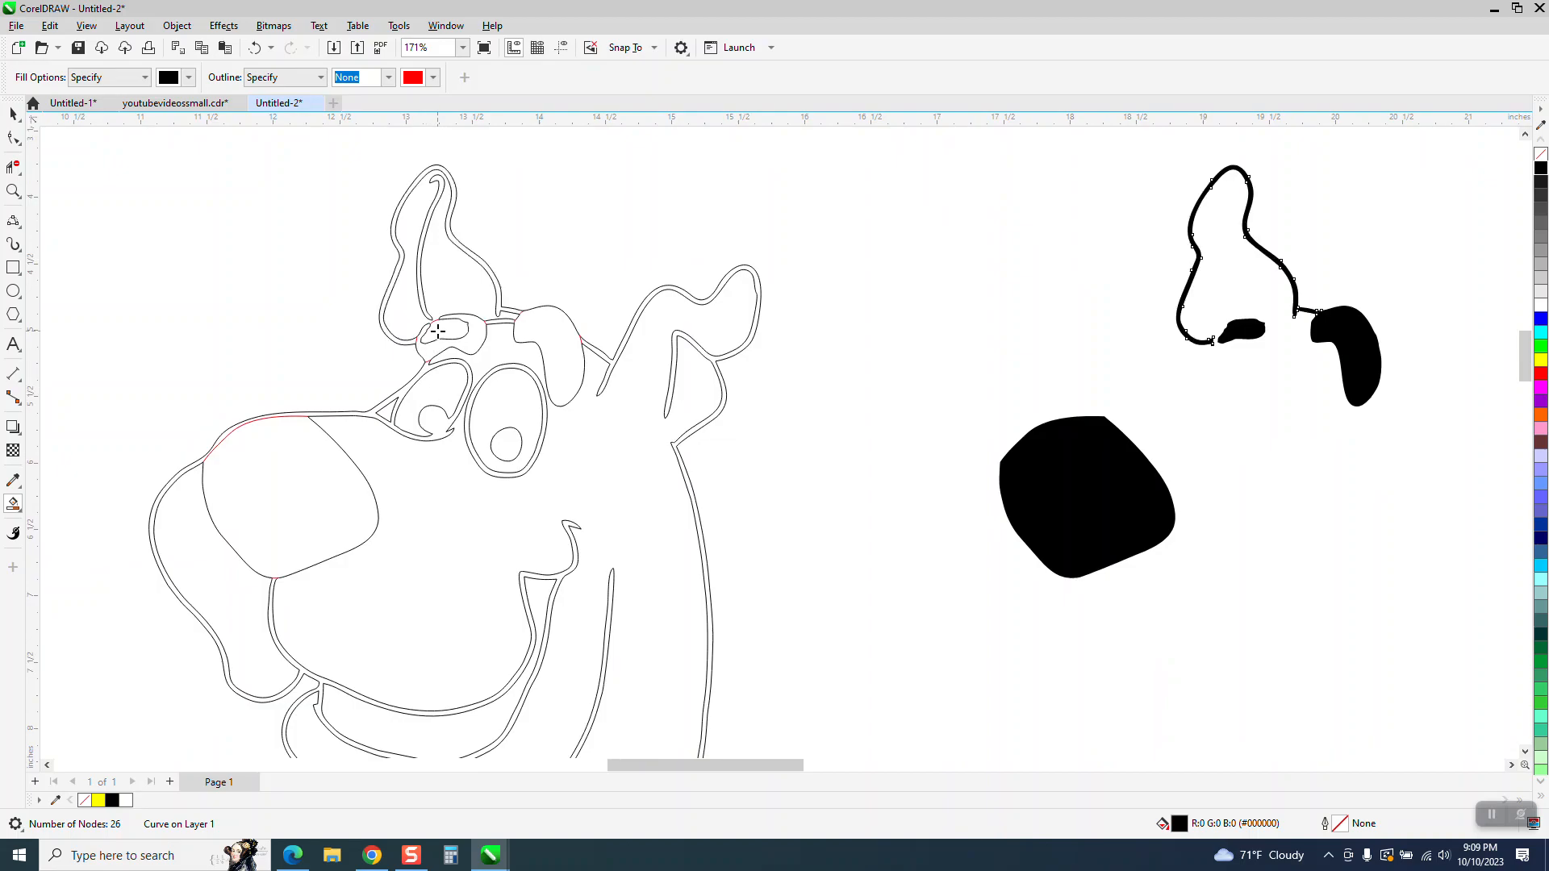
left_click(420, 295)
key("Right")
Smart-fill the remaining head line work, right eye outline and right pupil with black, and move each piece 6 inches to the right
left_click(601, 356)
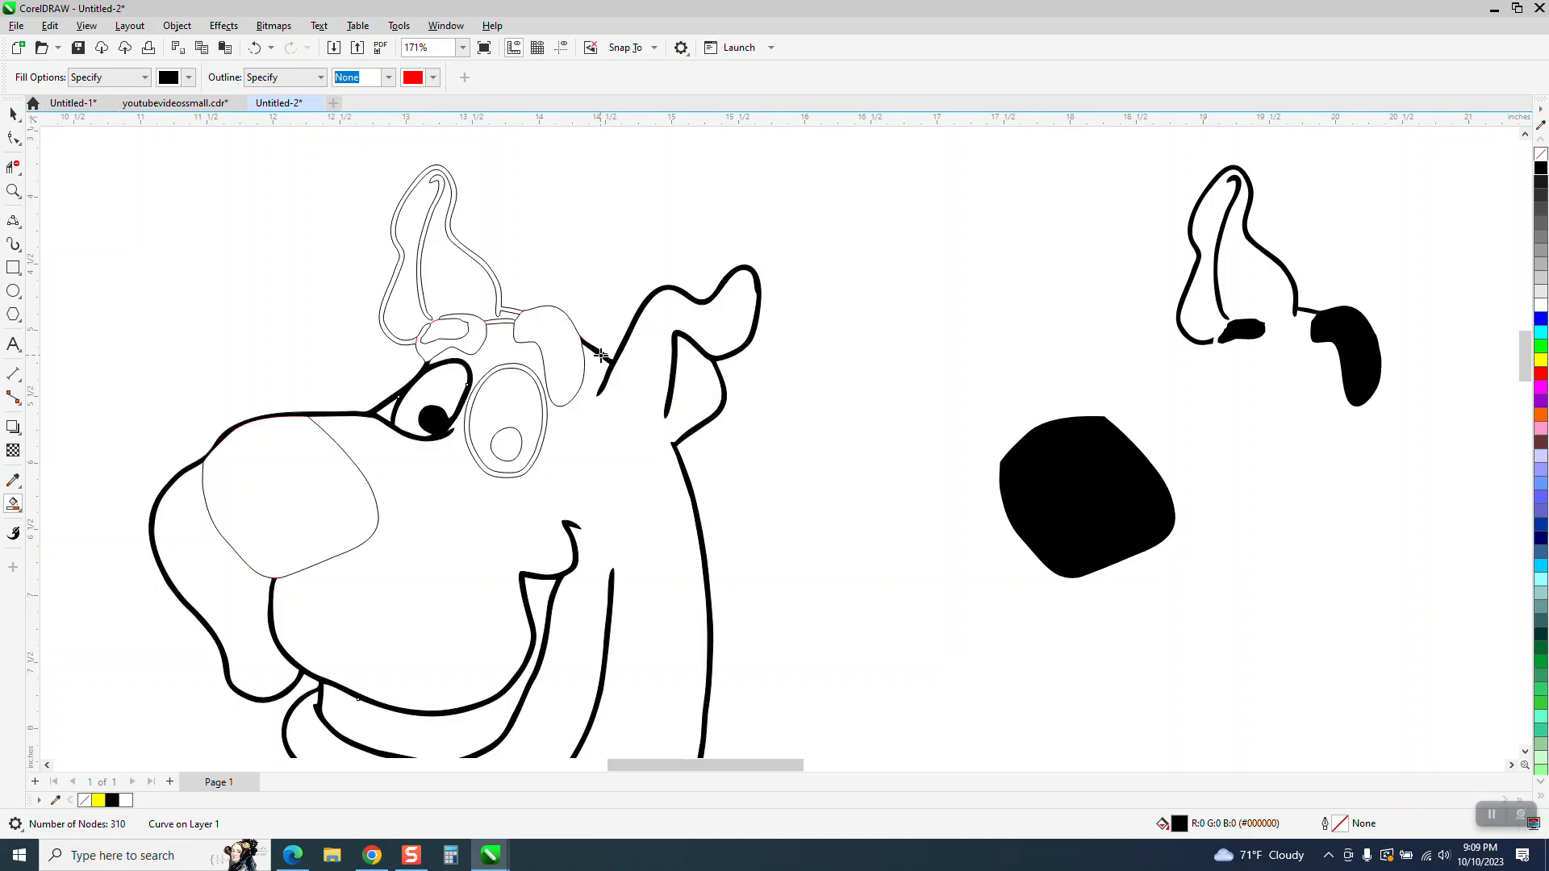
key("Right")
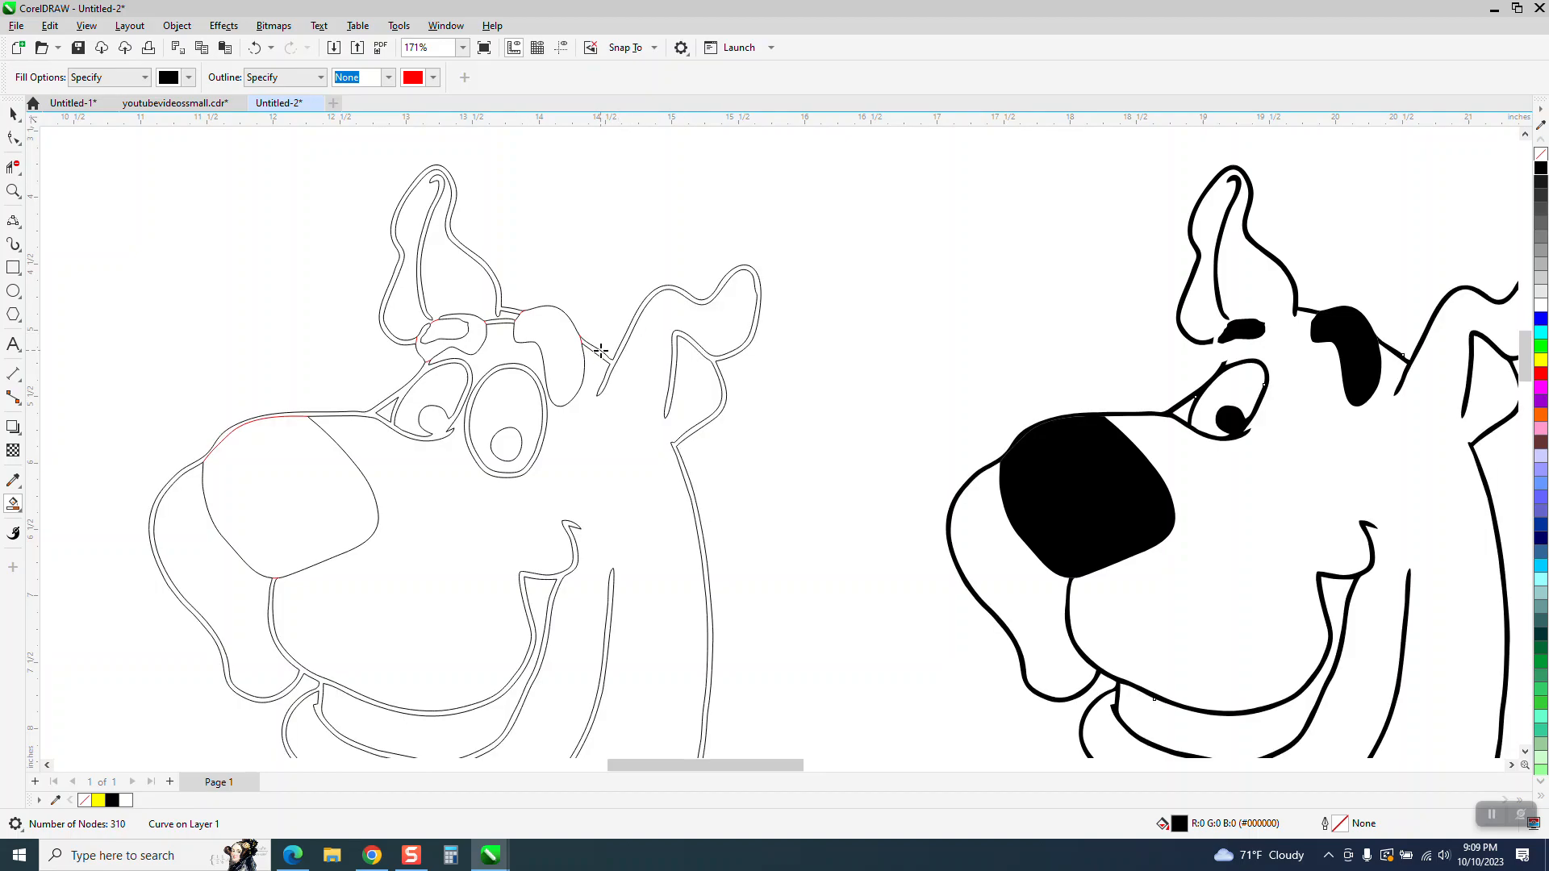
left_click(539, 391)
key("Right")
left_click(520, 438)
key("Right")
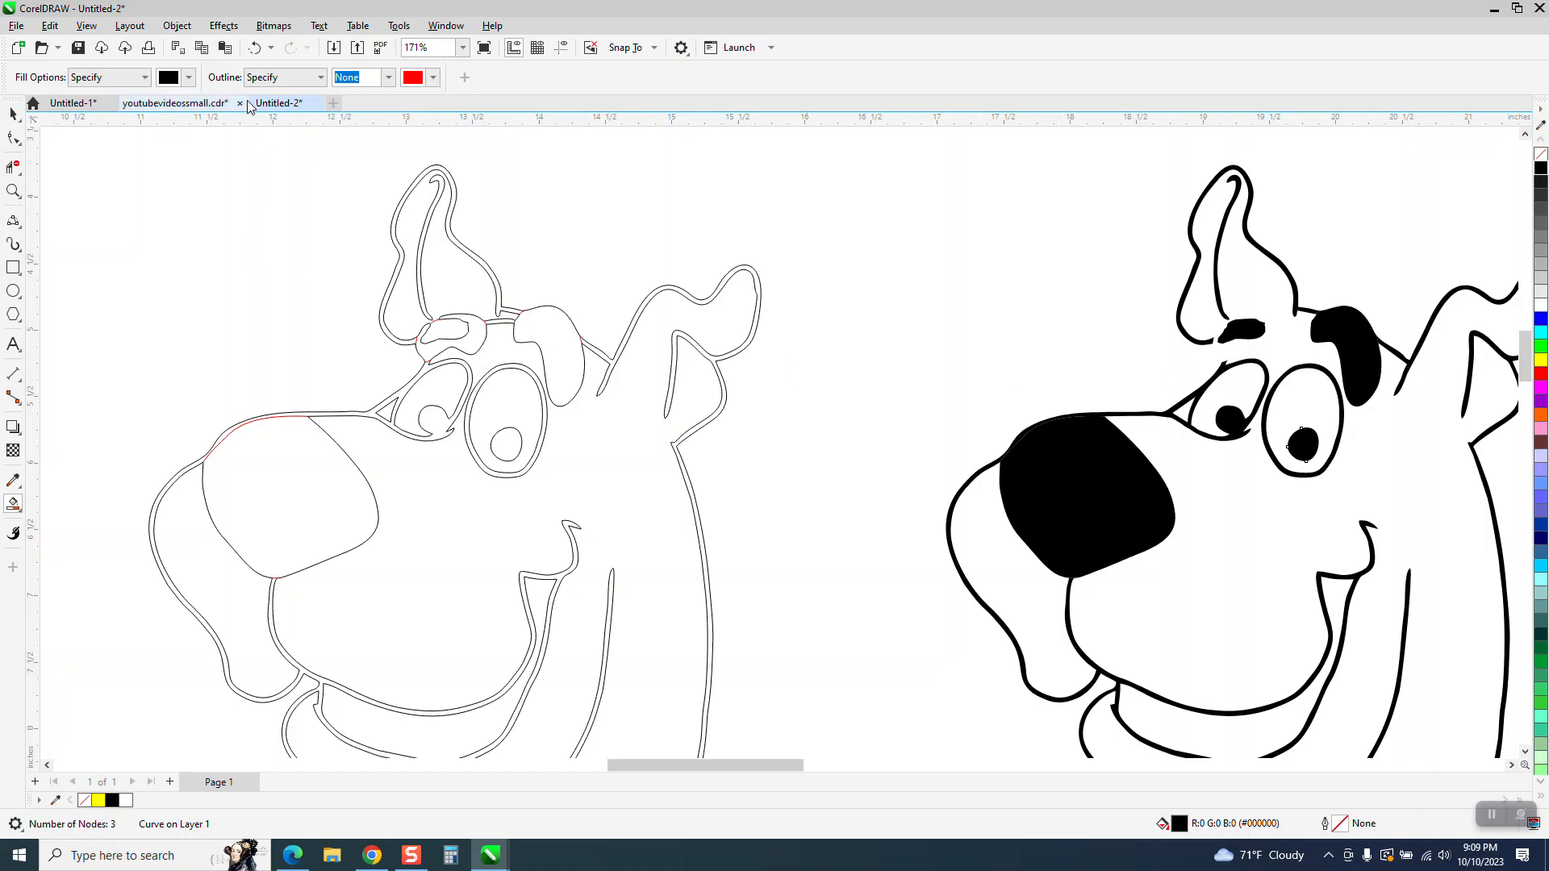
Undo the fills and moves of the right pupil, right eye outline and remaining head line work
left_click(259, 51)
left_click(259, 51)
left_click(259, 51)
left_click(259, 50)
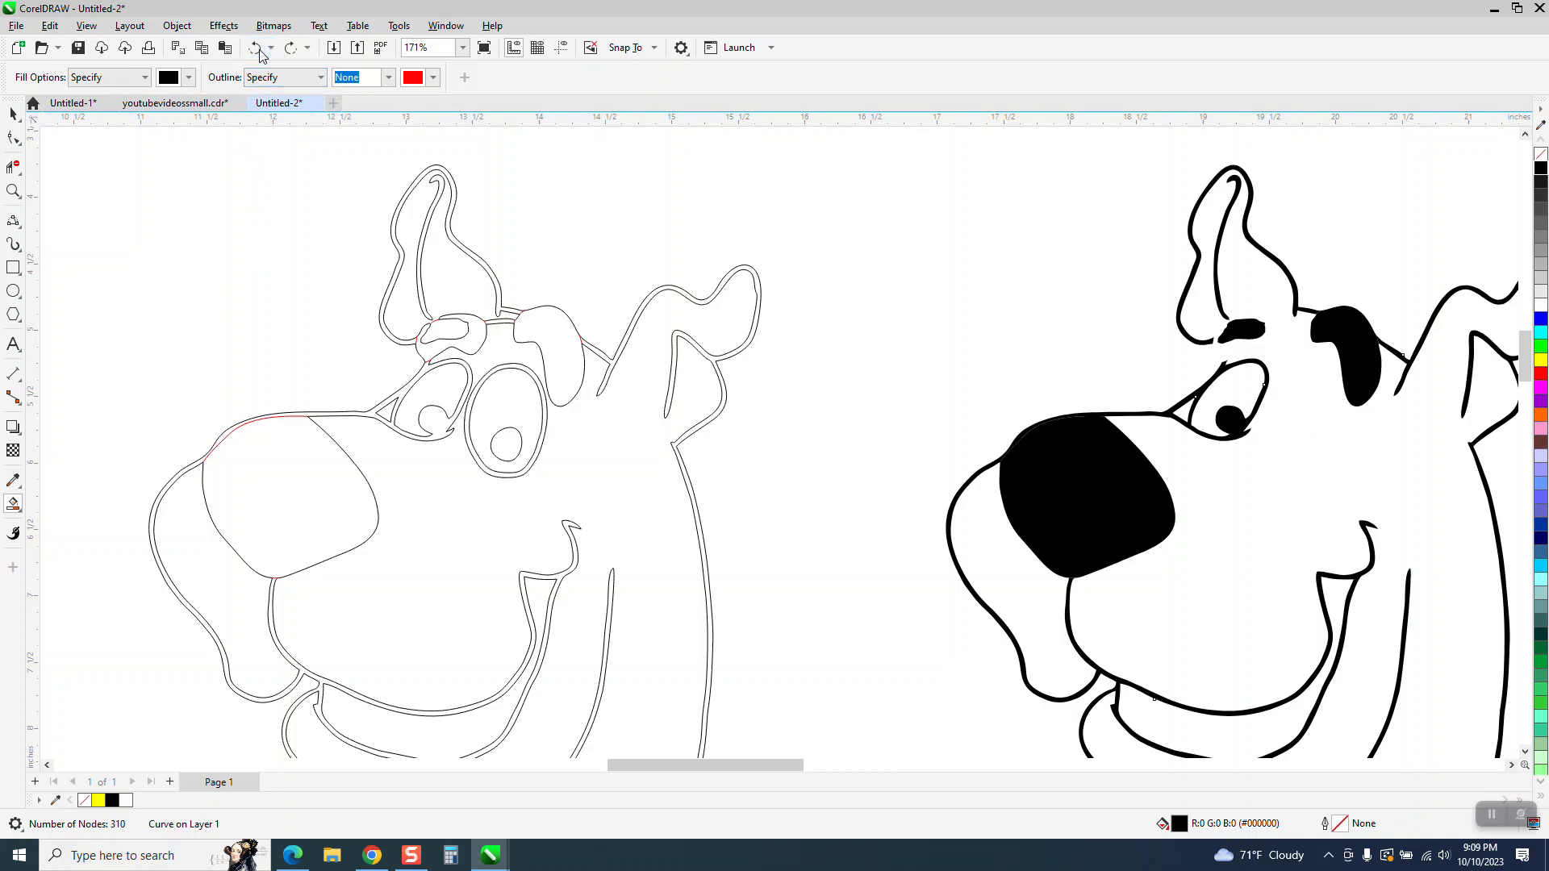
left_click(259, 51)
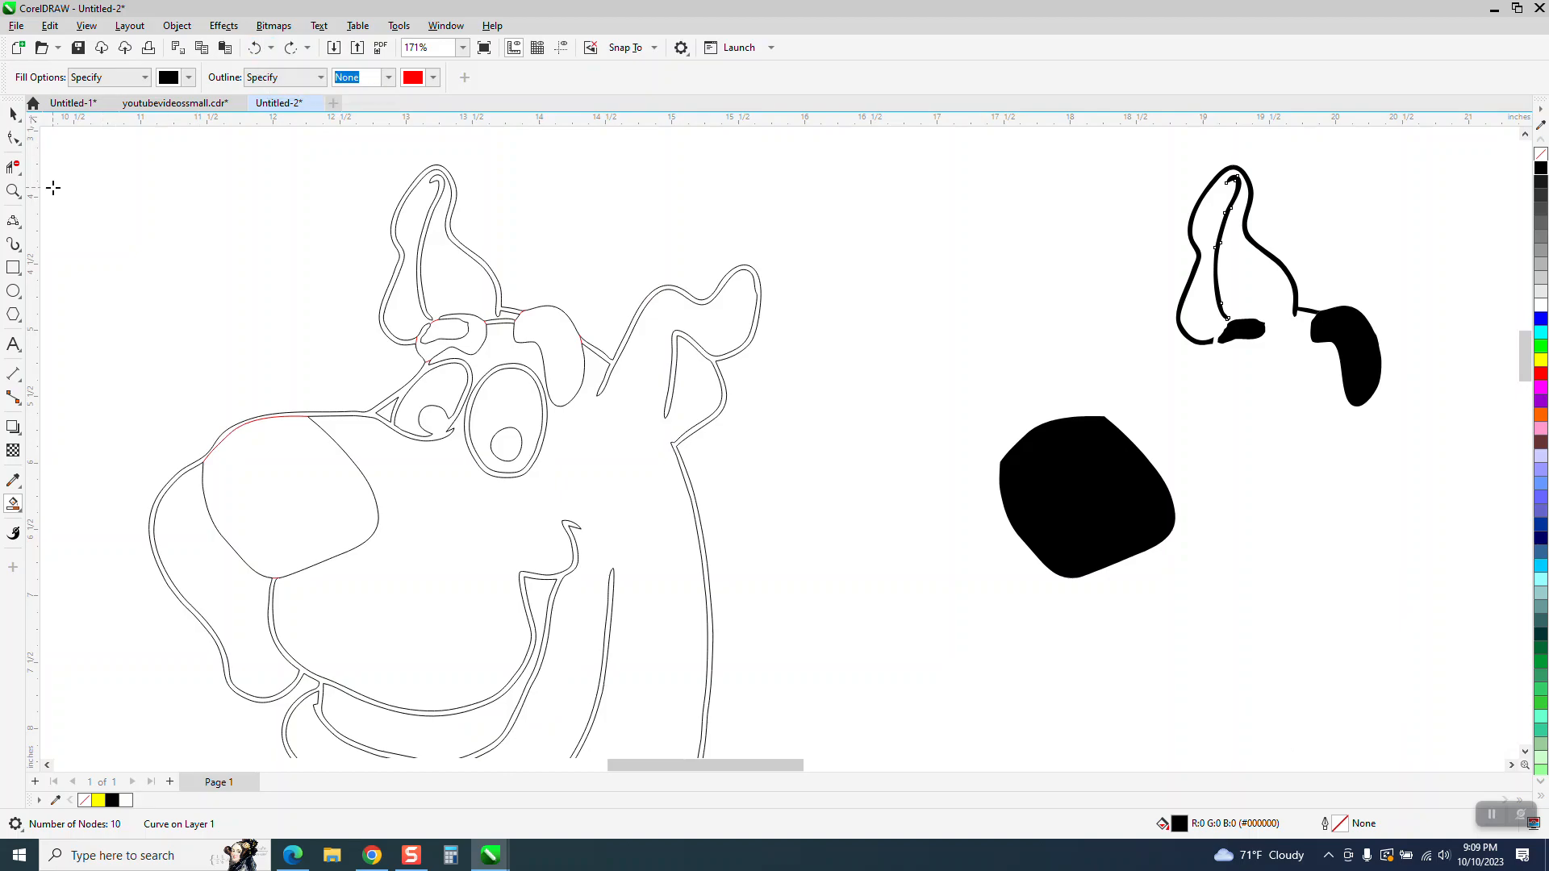
Delete the inner highlight outline segments inside the left eyebrow of the hairline tracing with Virtual Segment Delete
left_click(13, 190)
left_click_drag(382, 306, 761, 460)
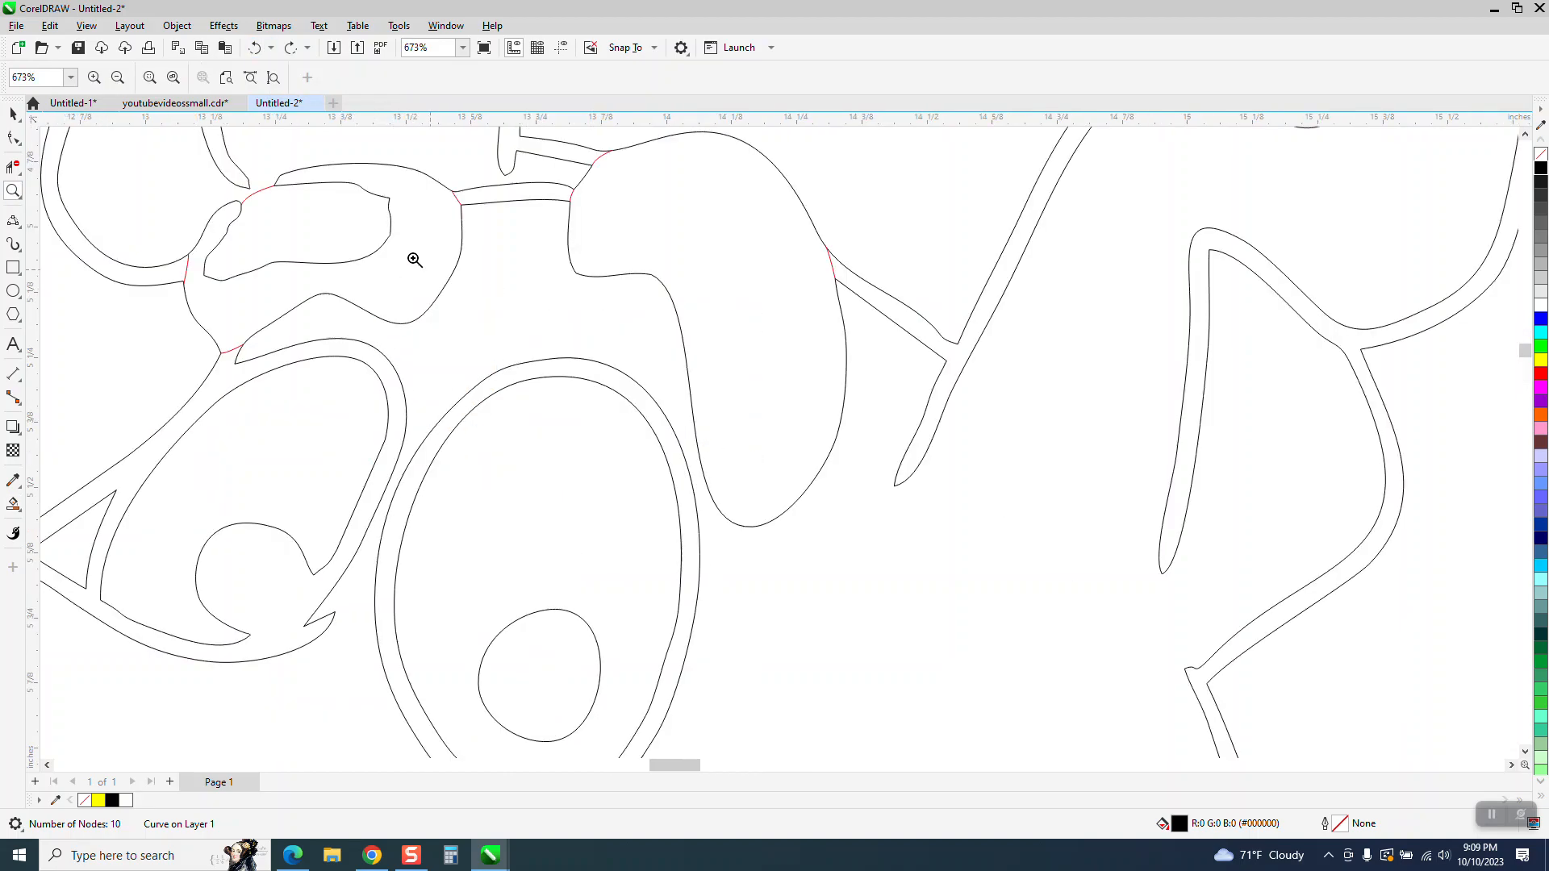
left_click(13, 167)
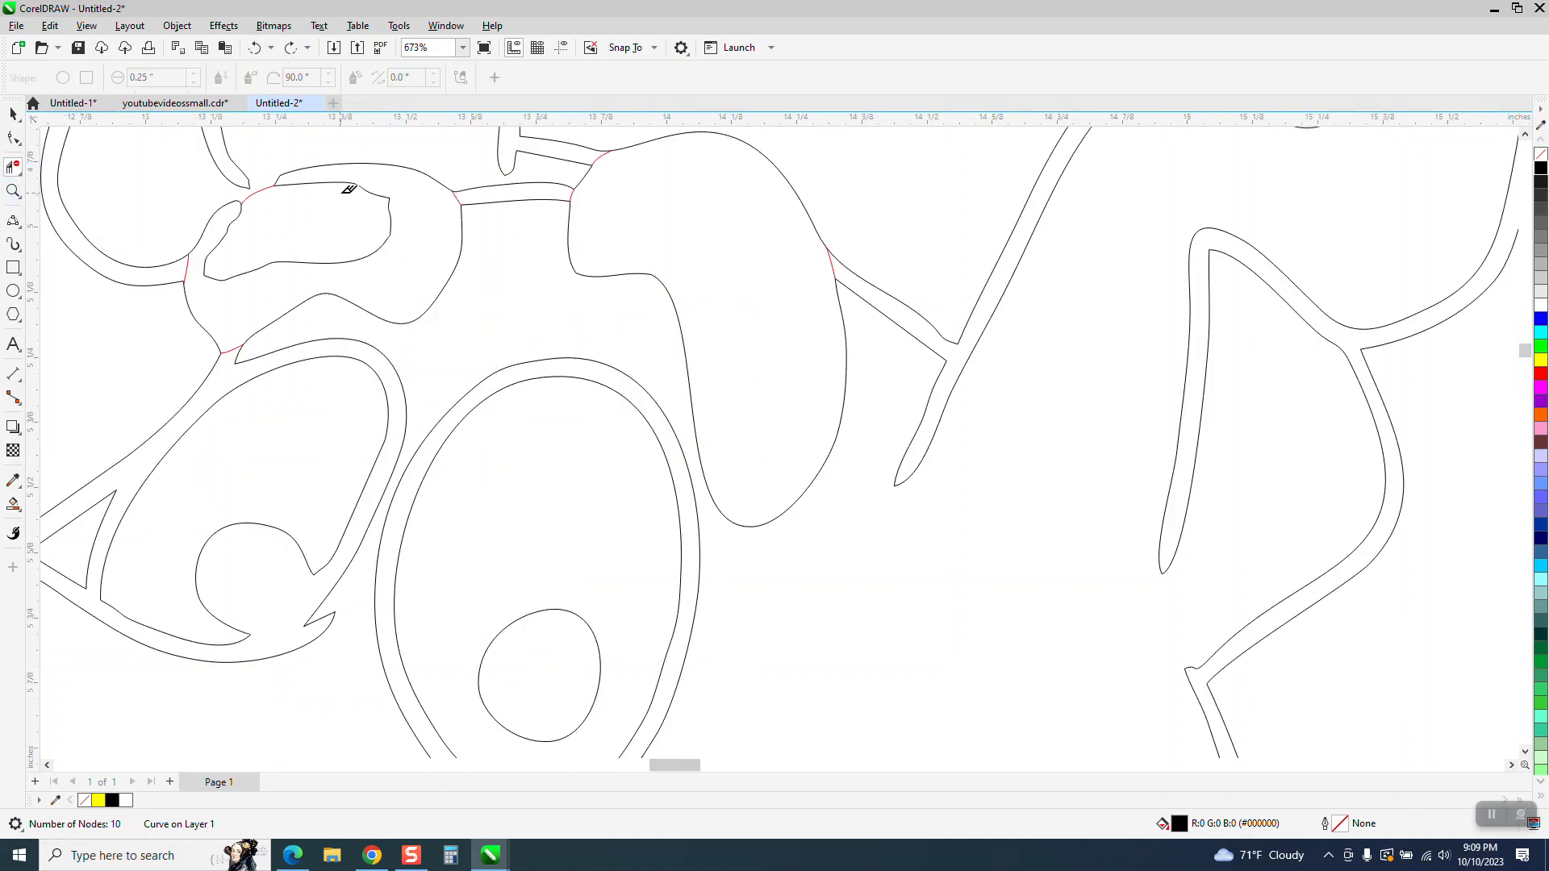
scroll(352, 252, "down", 1)
scroll(351, 251, "down", 9)
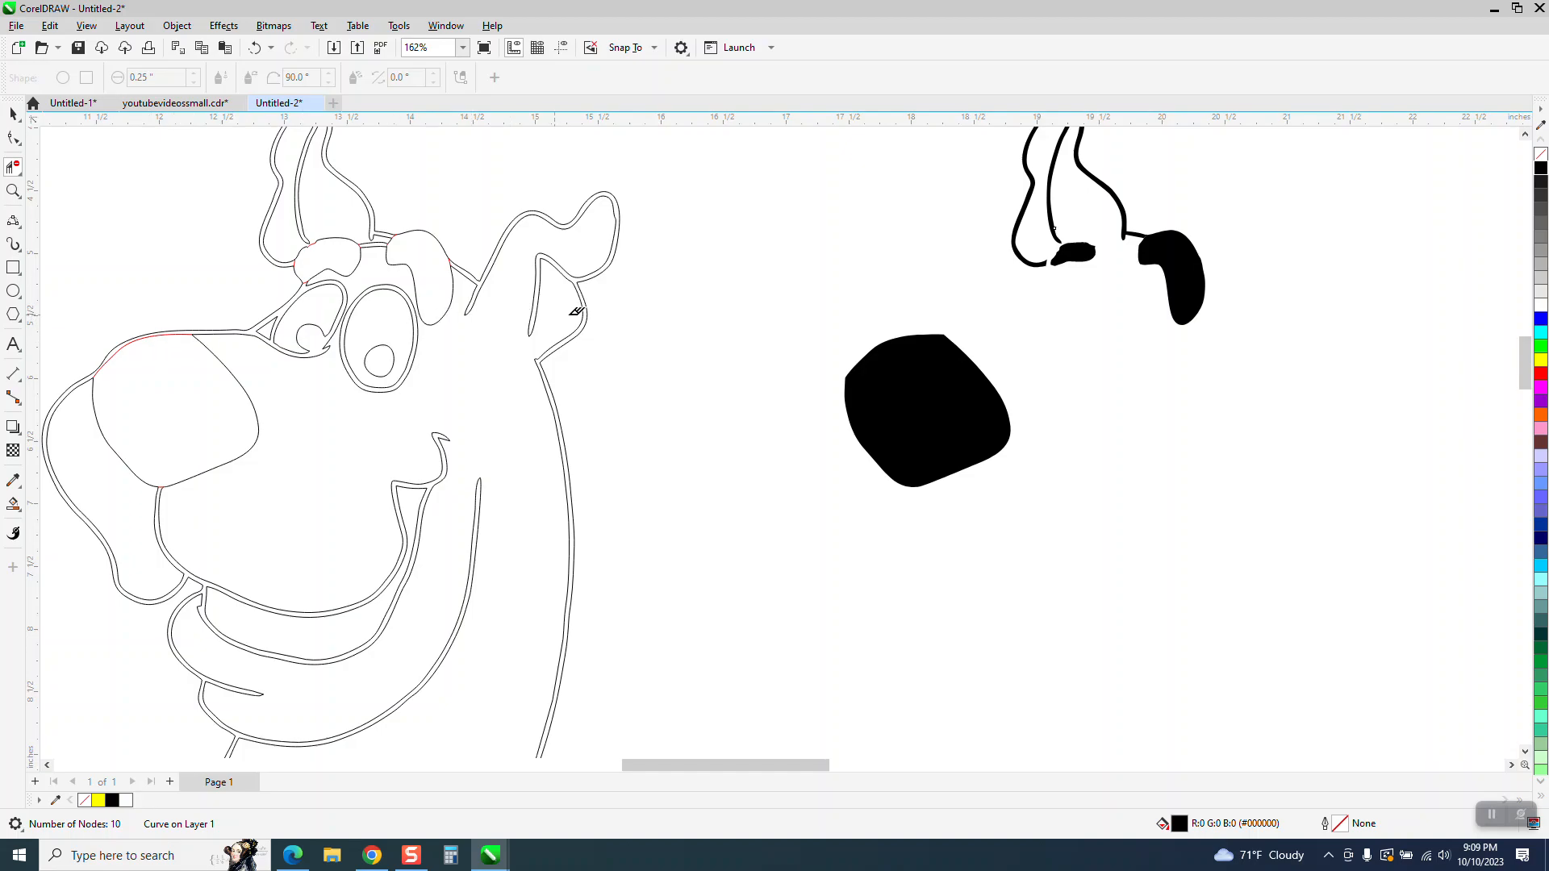
Delete the black-filled copies of the left ear's fold line, left ear outline and left eyebrow
left_click(14, 115)
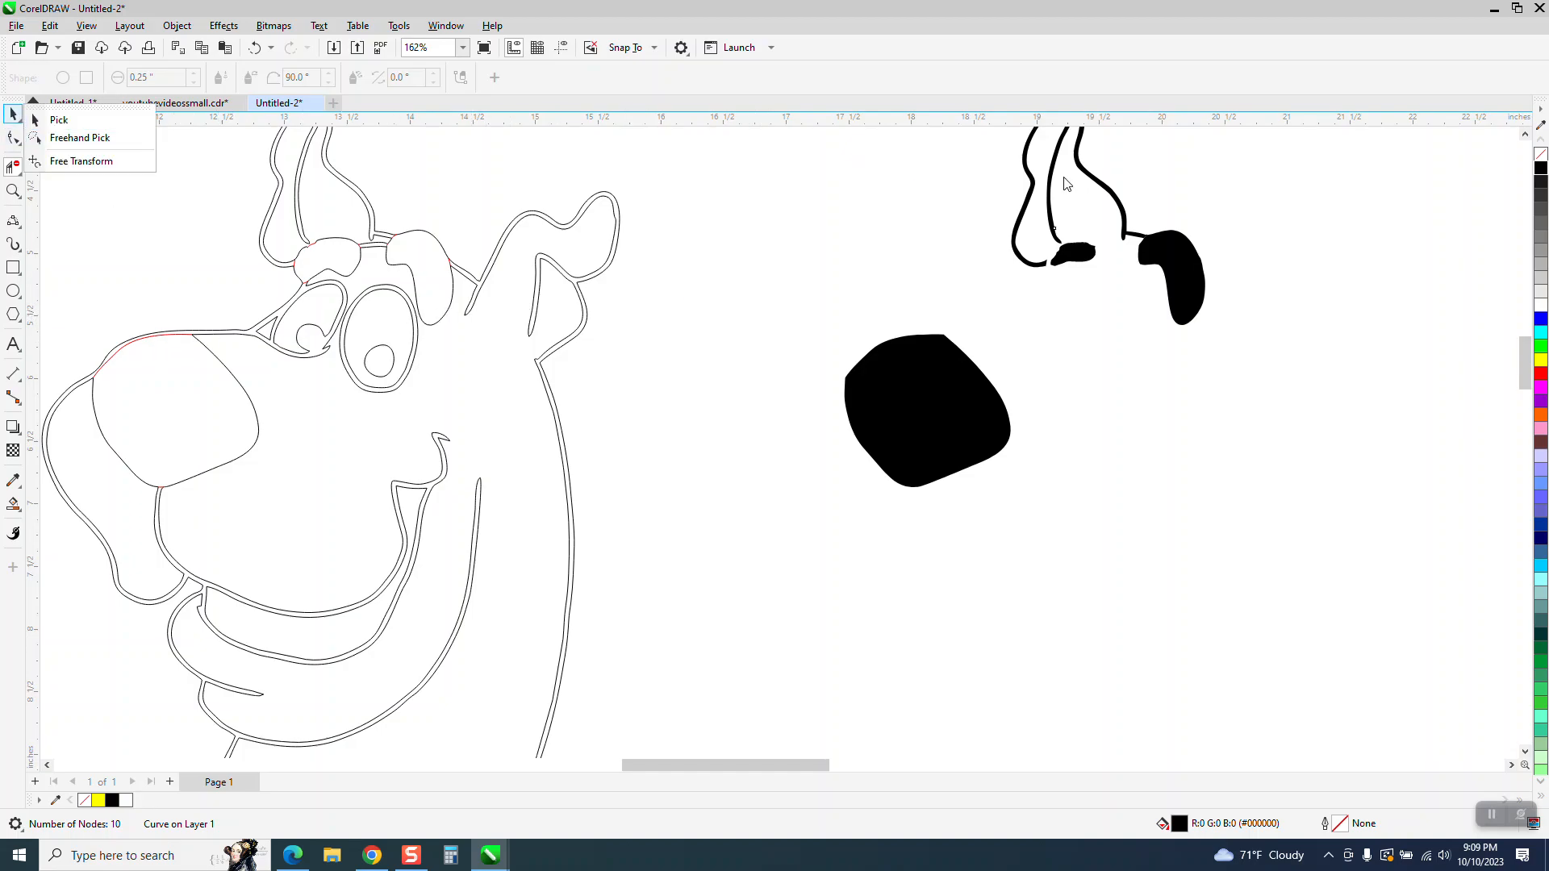
key("Delete")
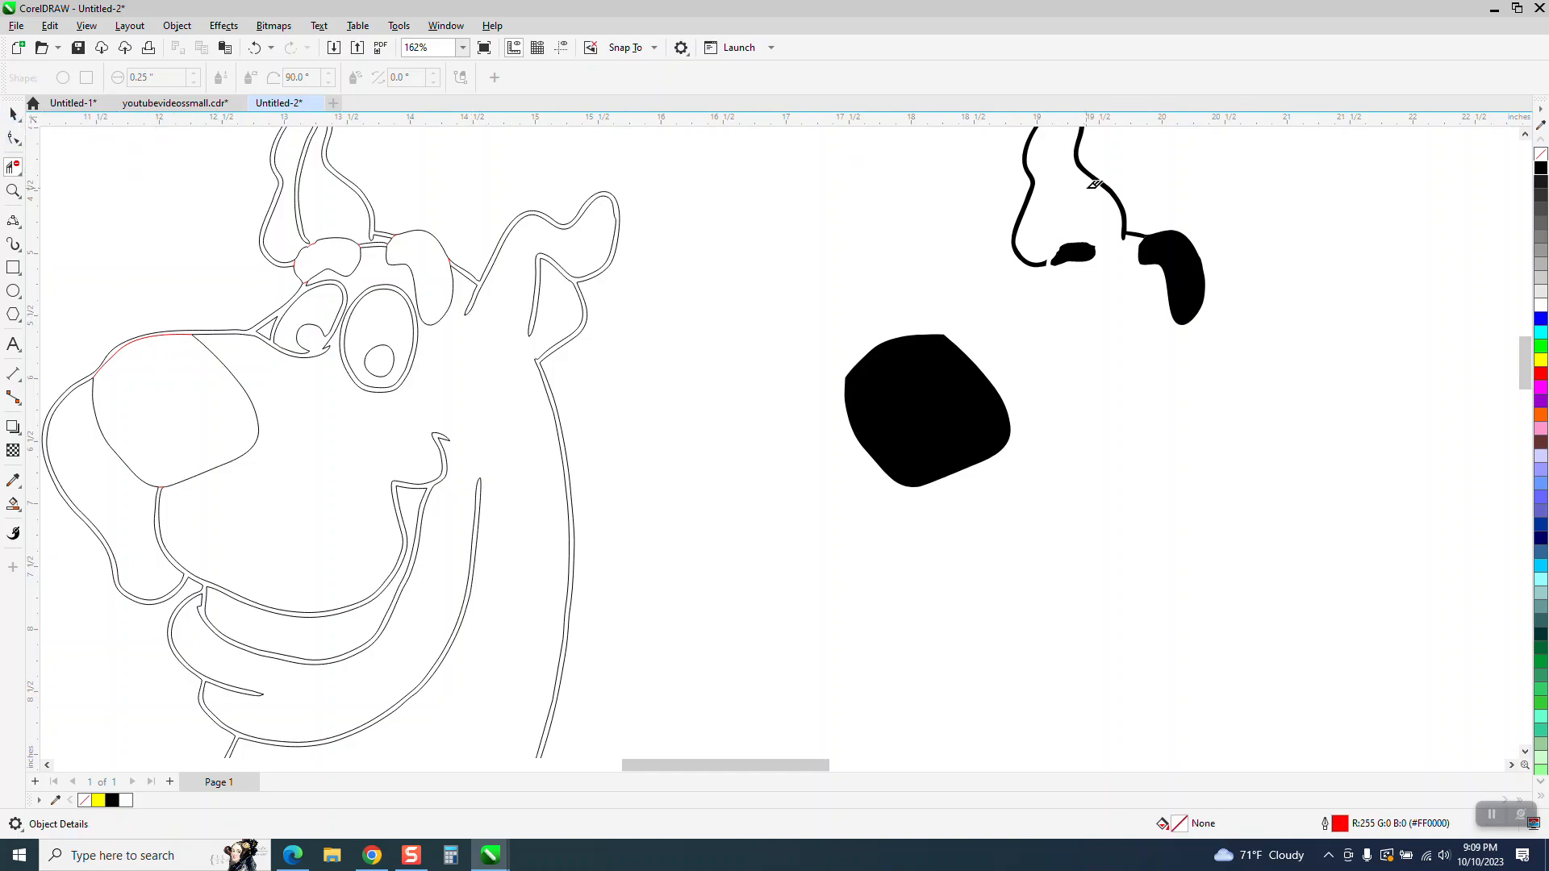
left_click(13, 113)
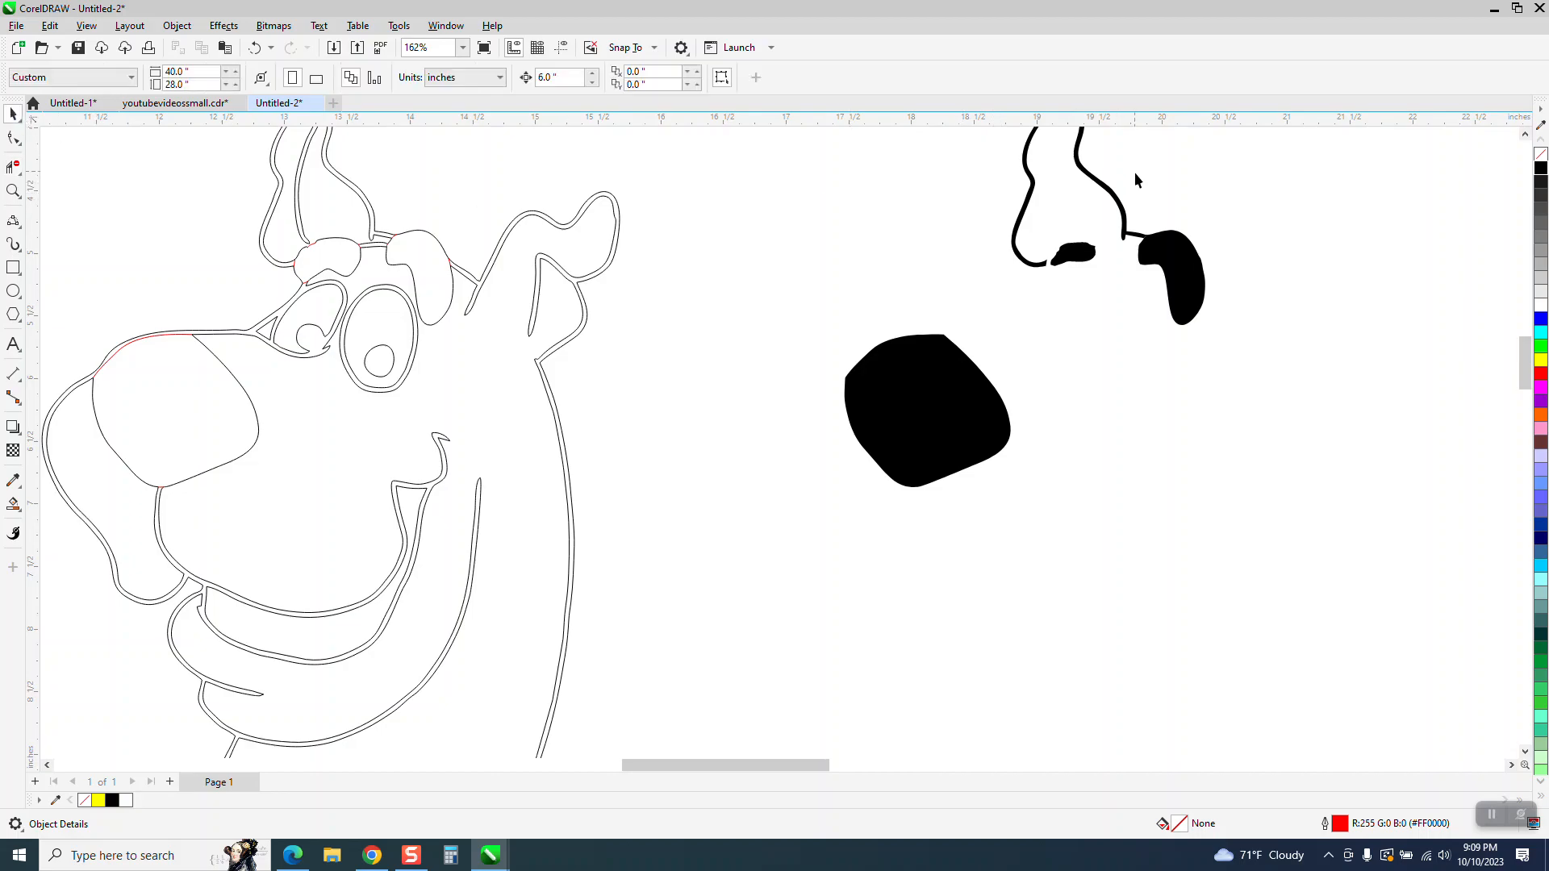
left_click(1113, 201)
key("Delete")
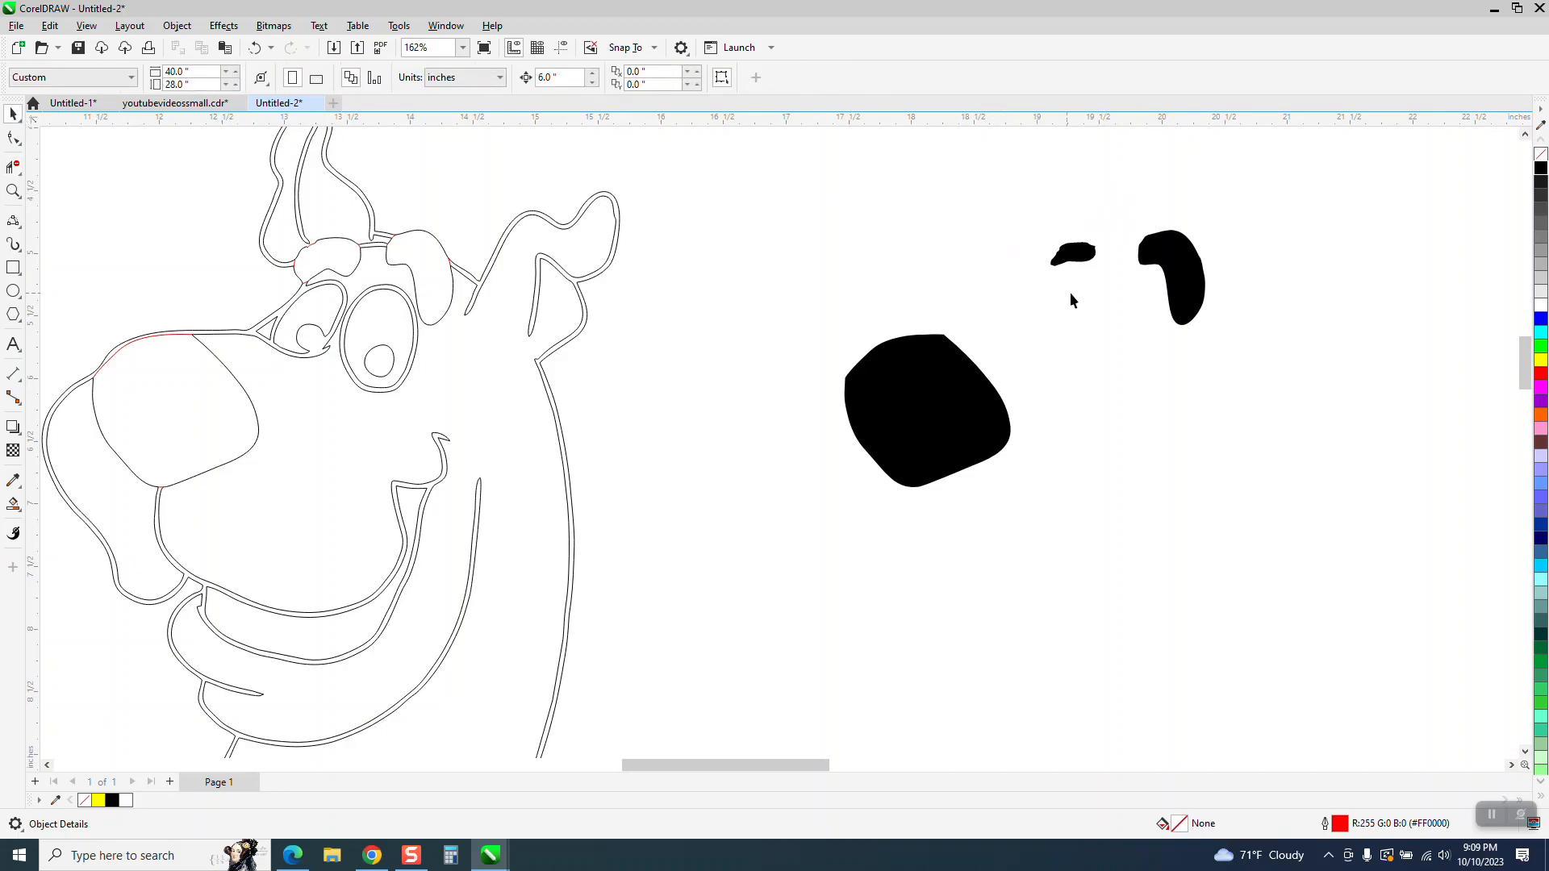
left_click(1077, 256)
key("Delete")
Smart-fill the whole left eyebrow and the left ear's inner fold line with black, and move each piece 6 inches to the right
left_click(13, 504)
left_click(314, 262)
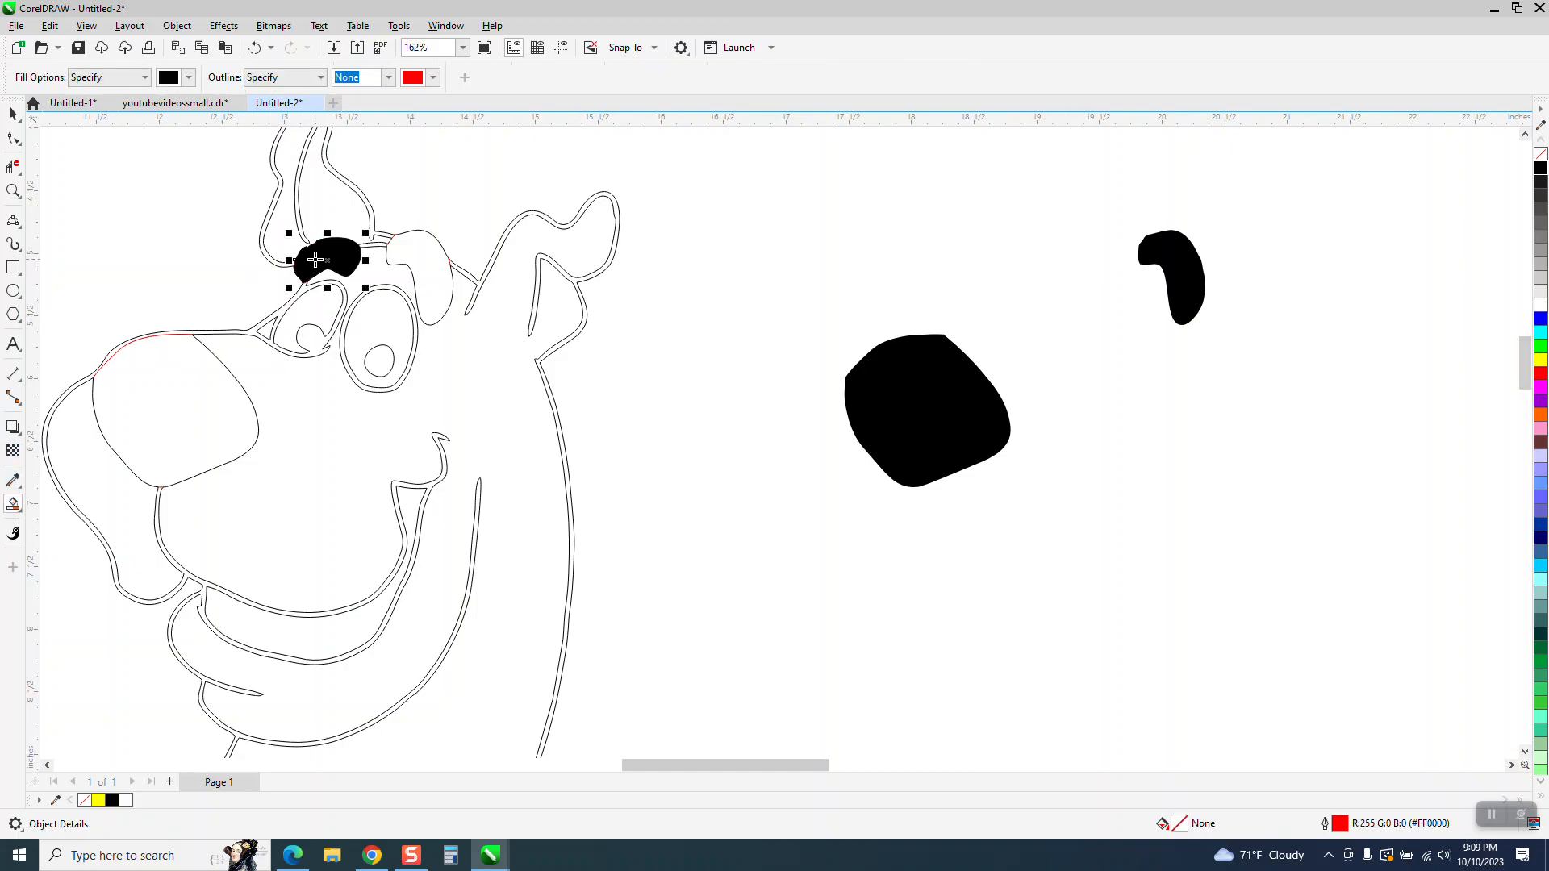
key("Right")
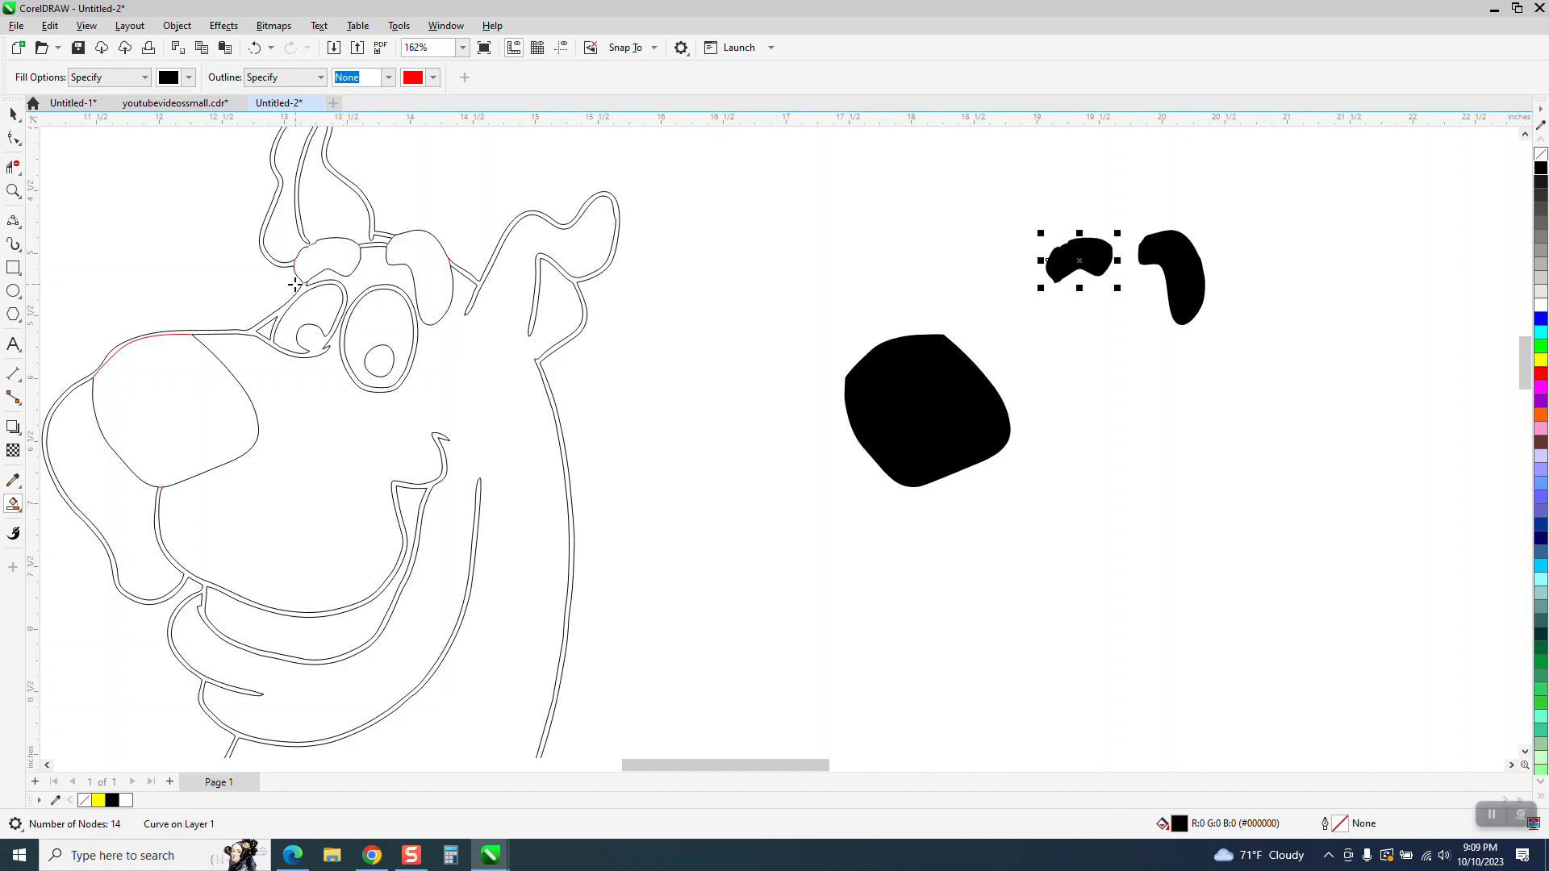
left_click(299, 232)
key("Right")
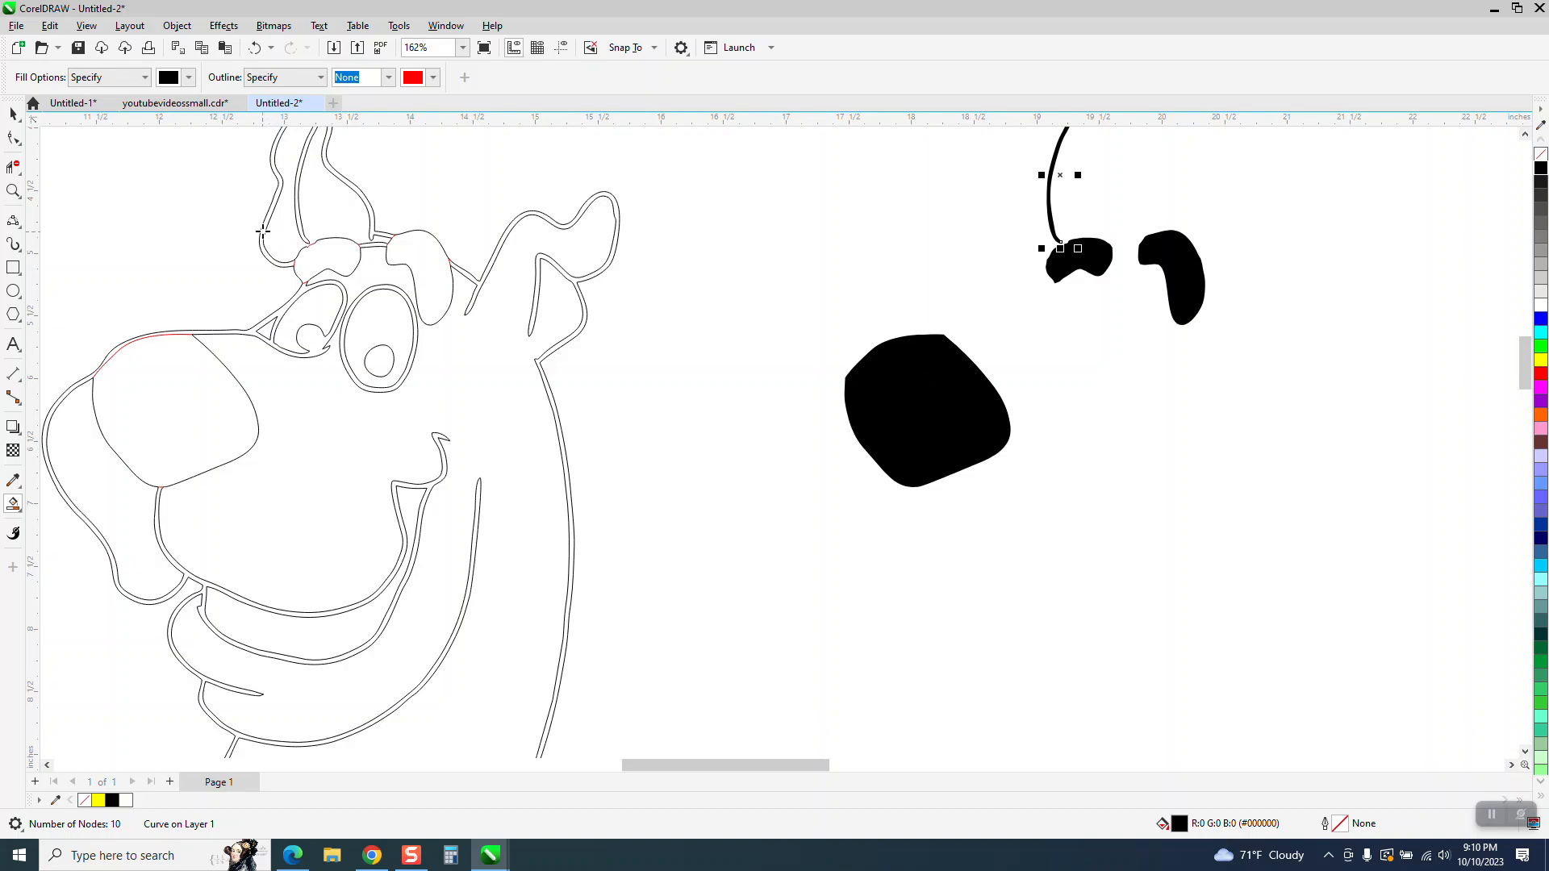
Smart-fill the left ear's outline and the remaining head line work with black, and move each piece 6 inches to the right
left_click(263, 232)
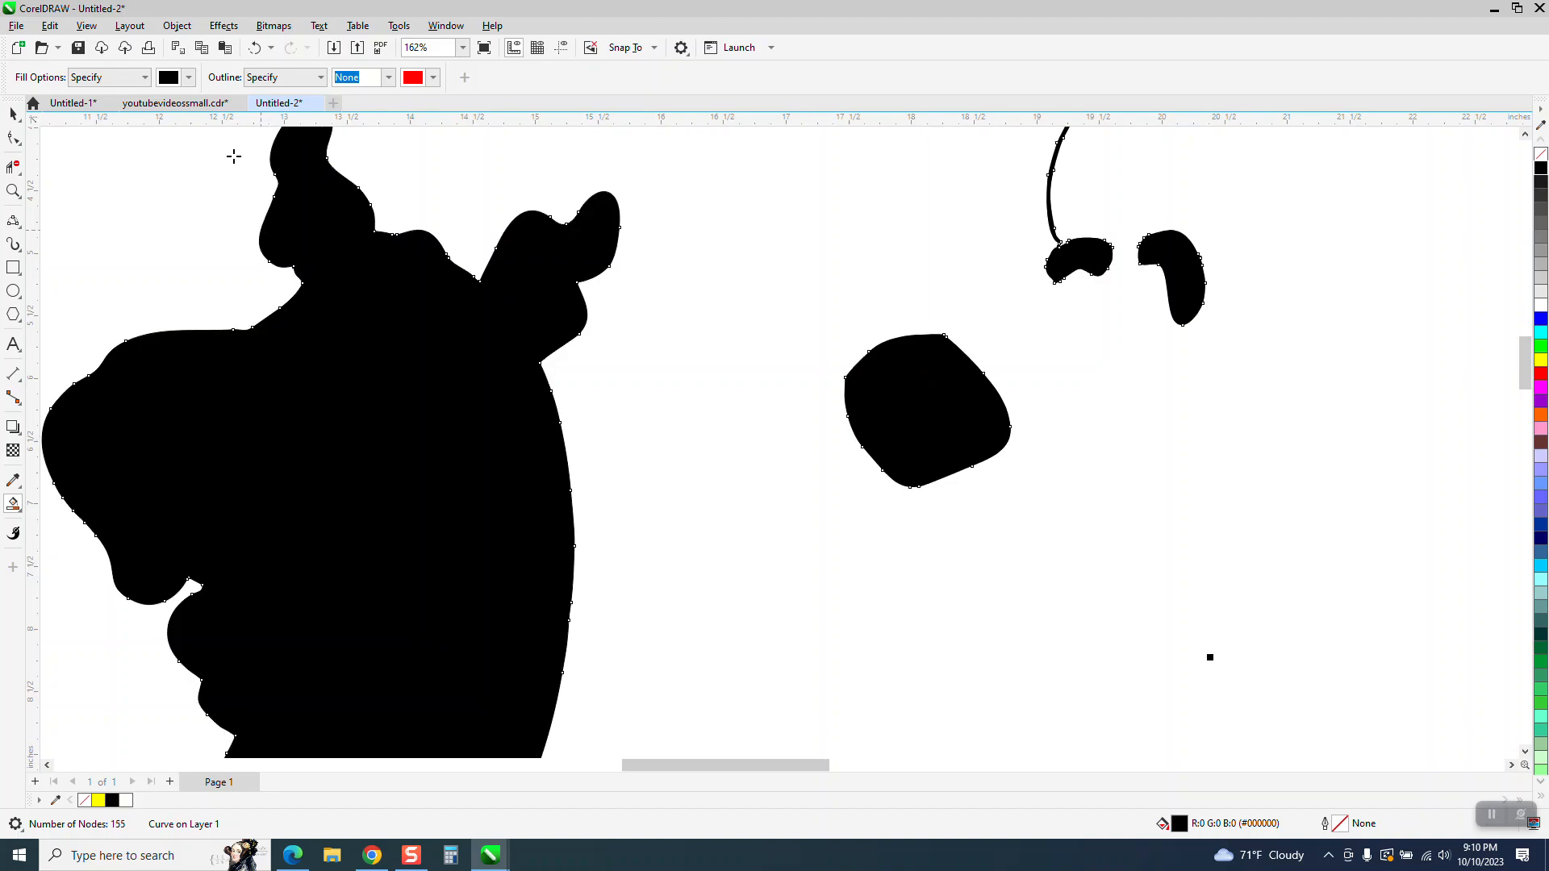
left_click(254, 47)
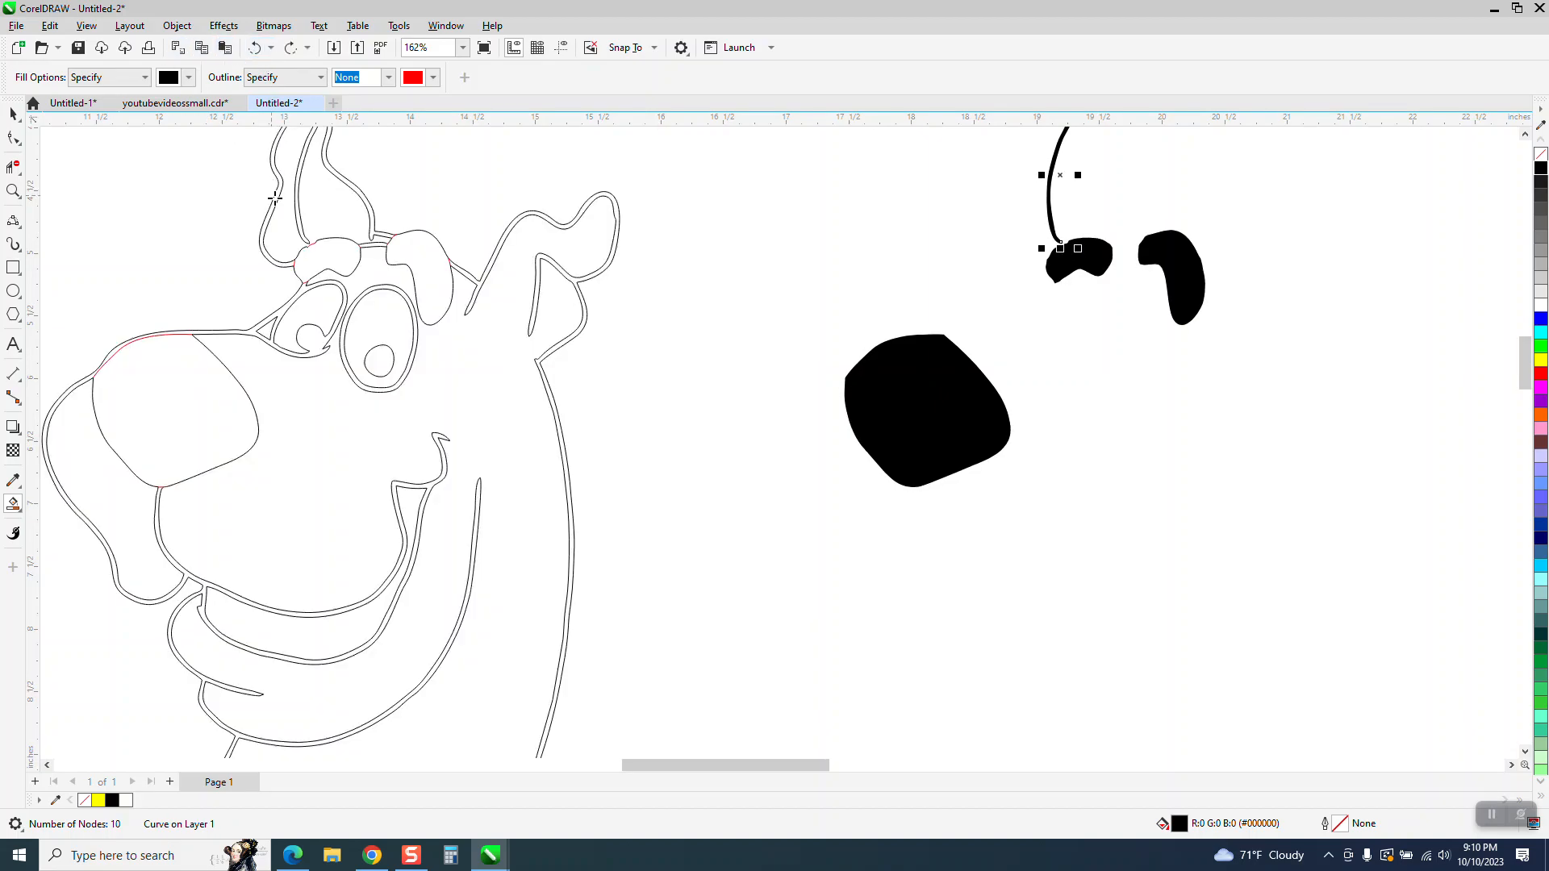
left_click(274, 202)
key("Right")
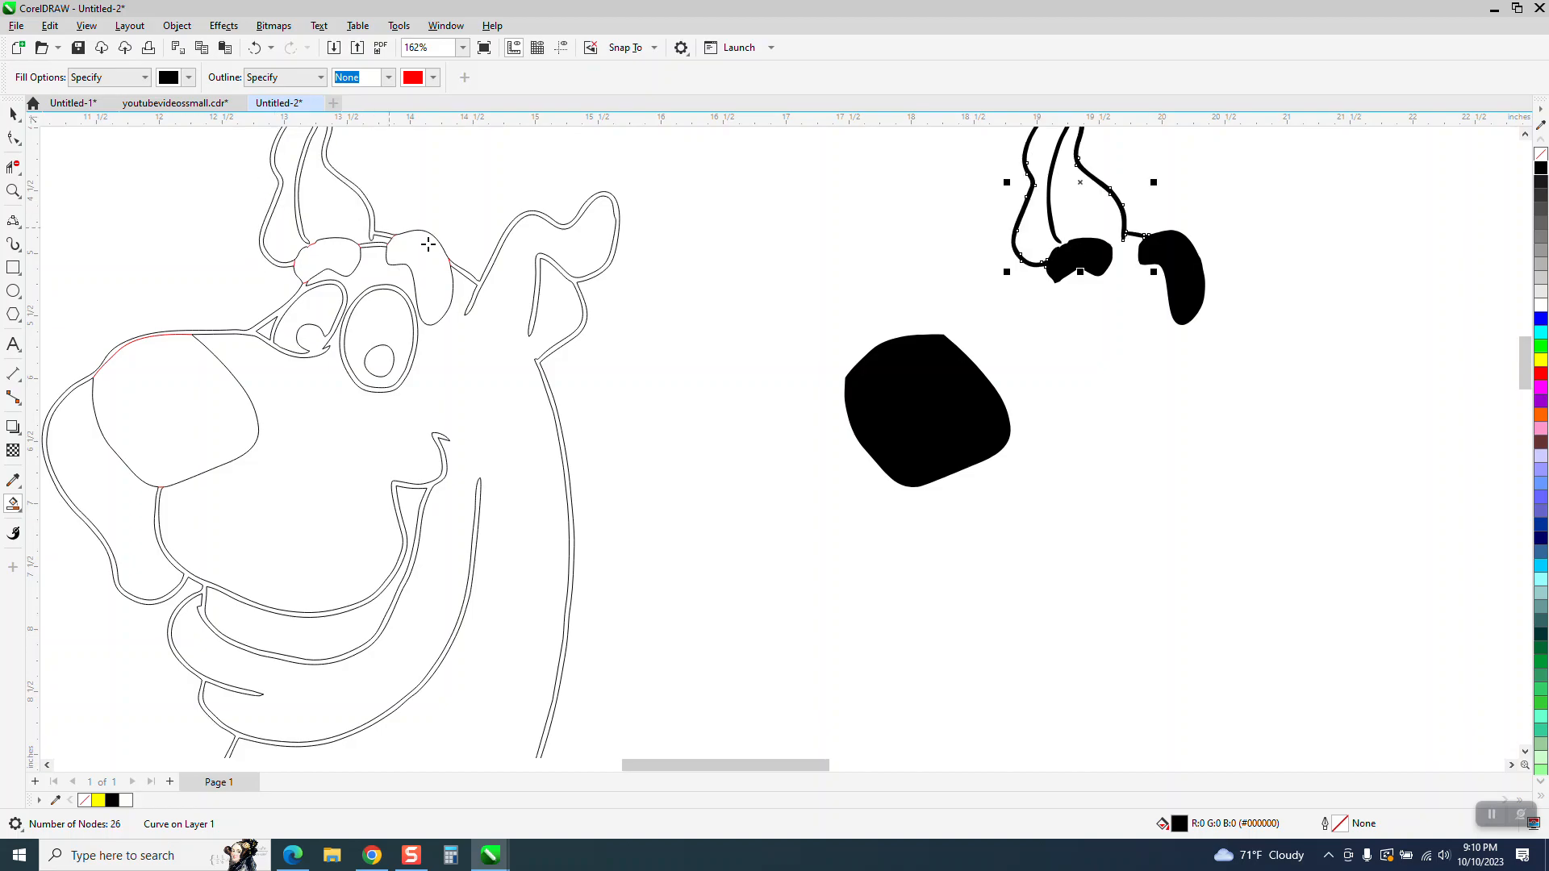
left_click(525, 279)
key("Right")
Smart-fill the right pupil and the right eye outline with black, and move each piece 6 inches to the right
left_click(379, 363)
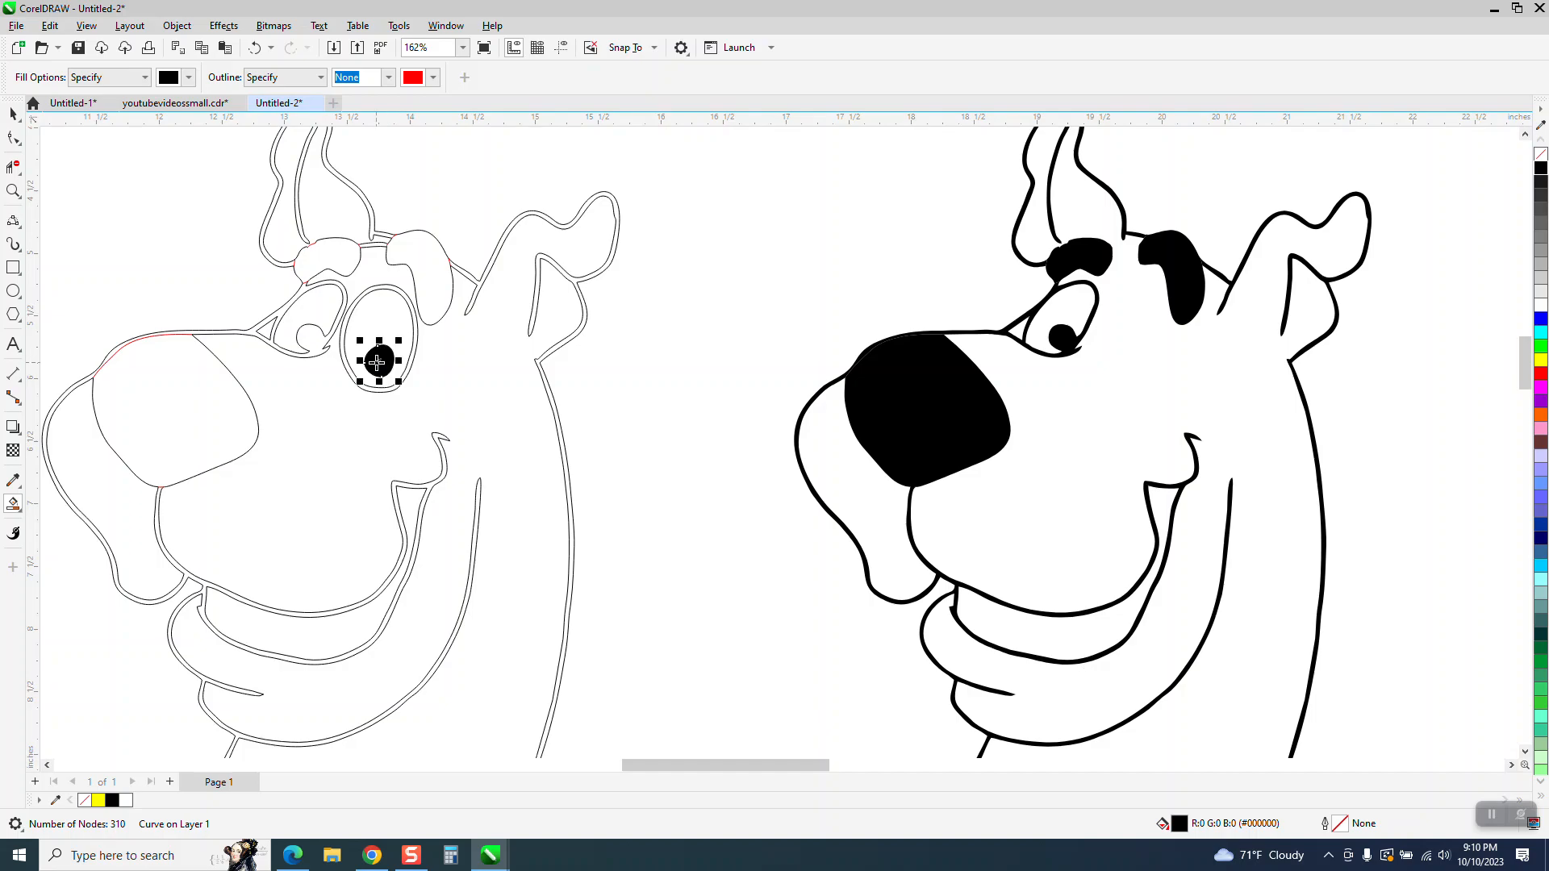
key("Right")
left_click(401, 295)
key("Right")
scroll(401, 297, "down", 1)
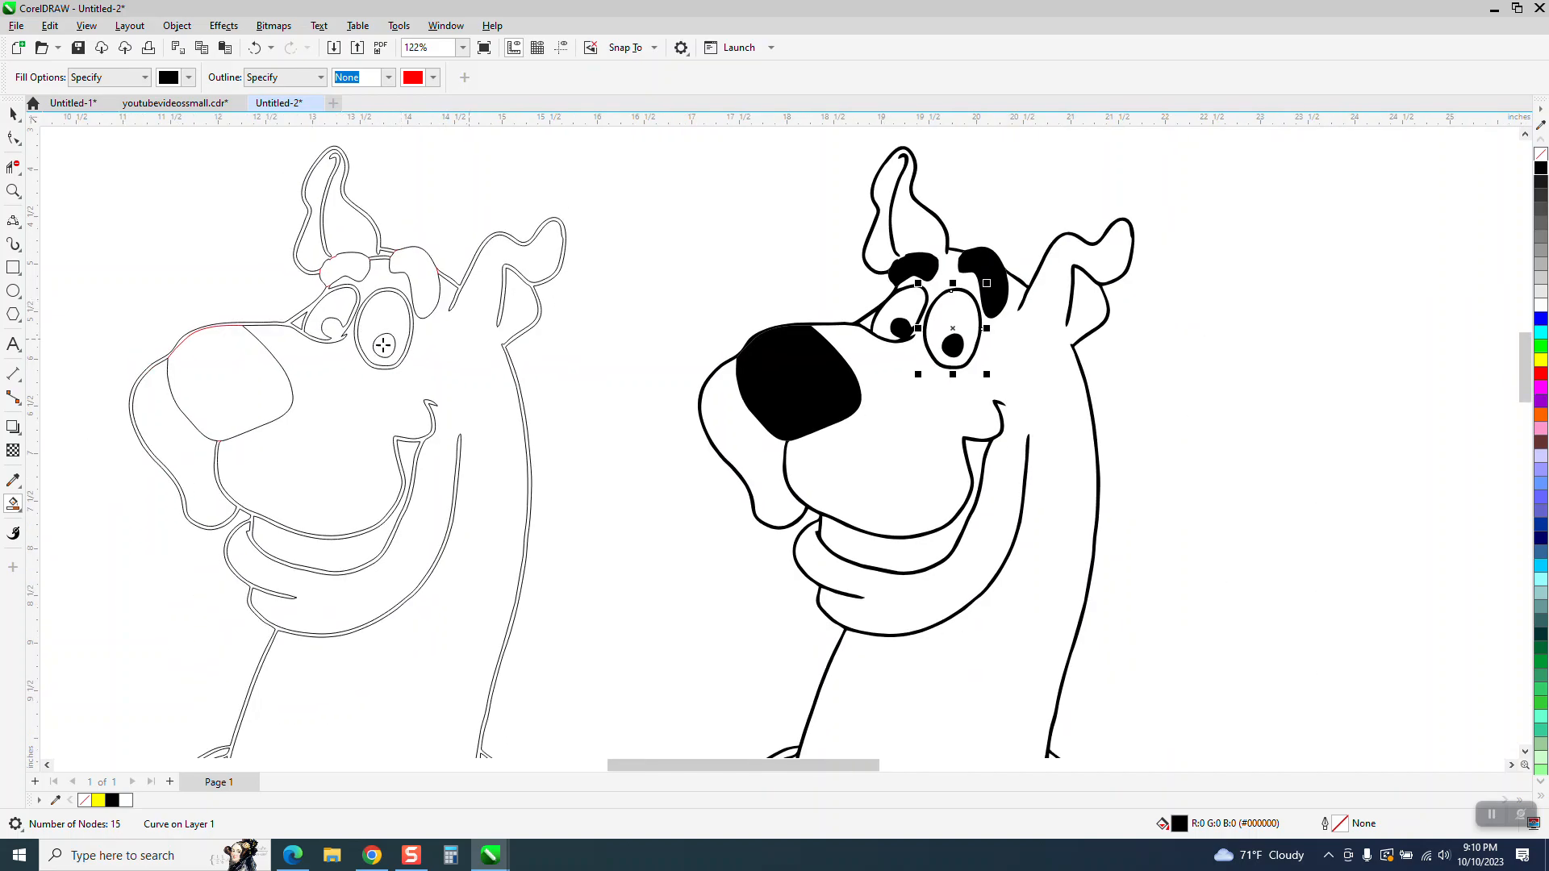
Draw a circle about 0.27 inch across in the empty area above the black-filled dog's nose
left_click(12, 191)
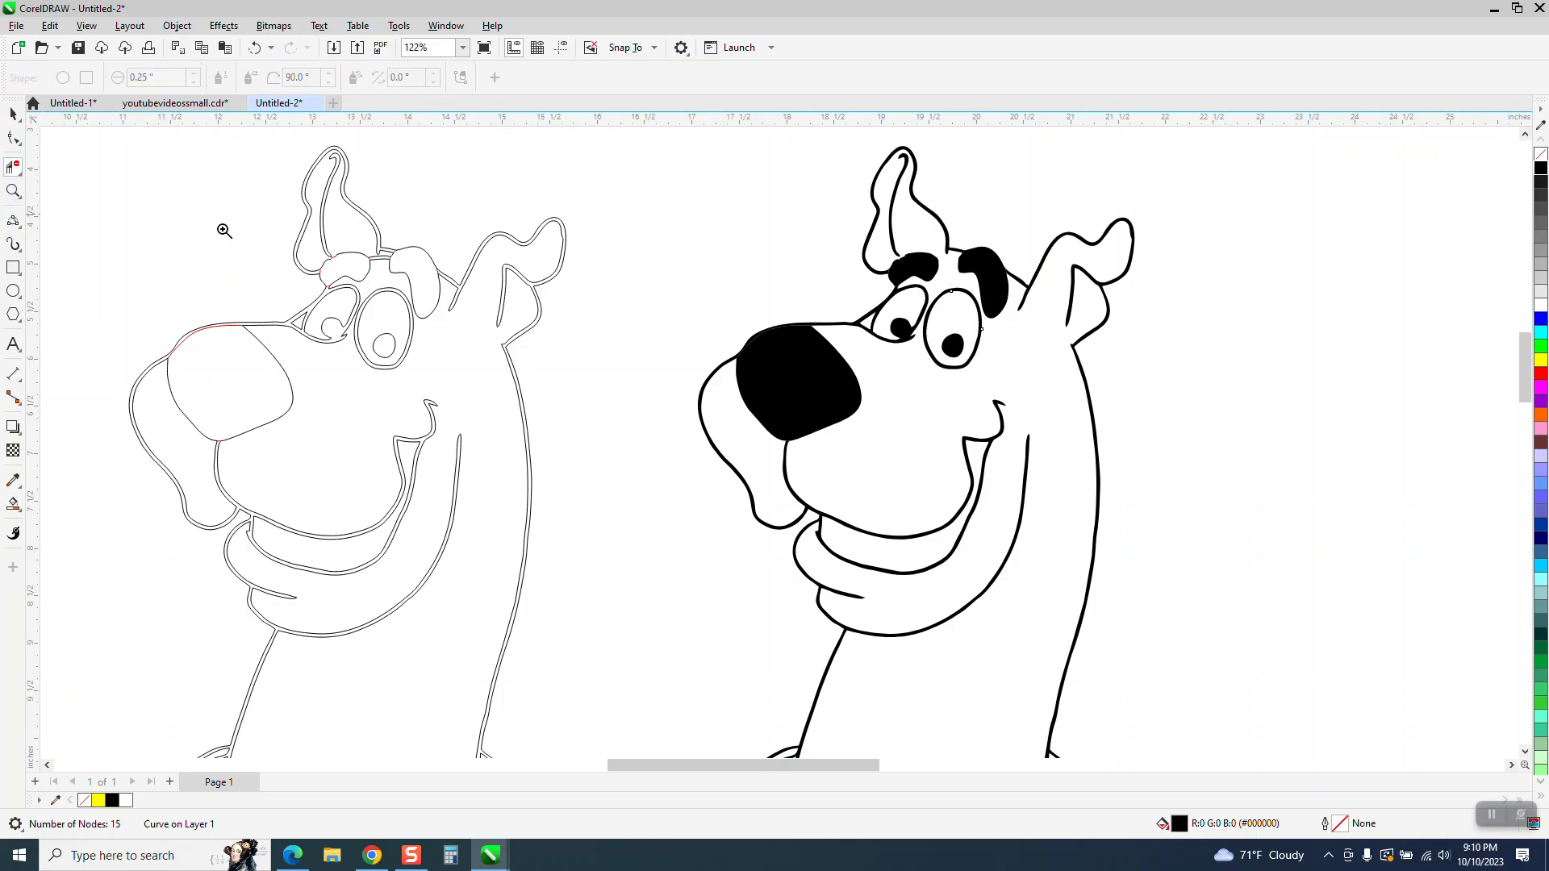
left_click_drag(1099, 468, 1102, 469)
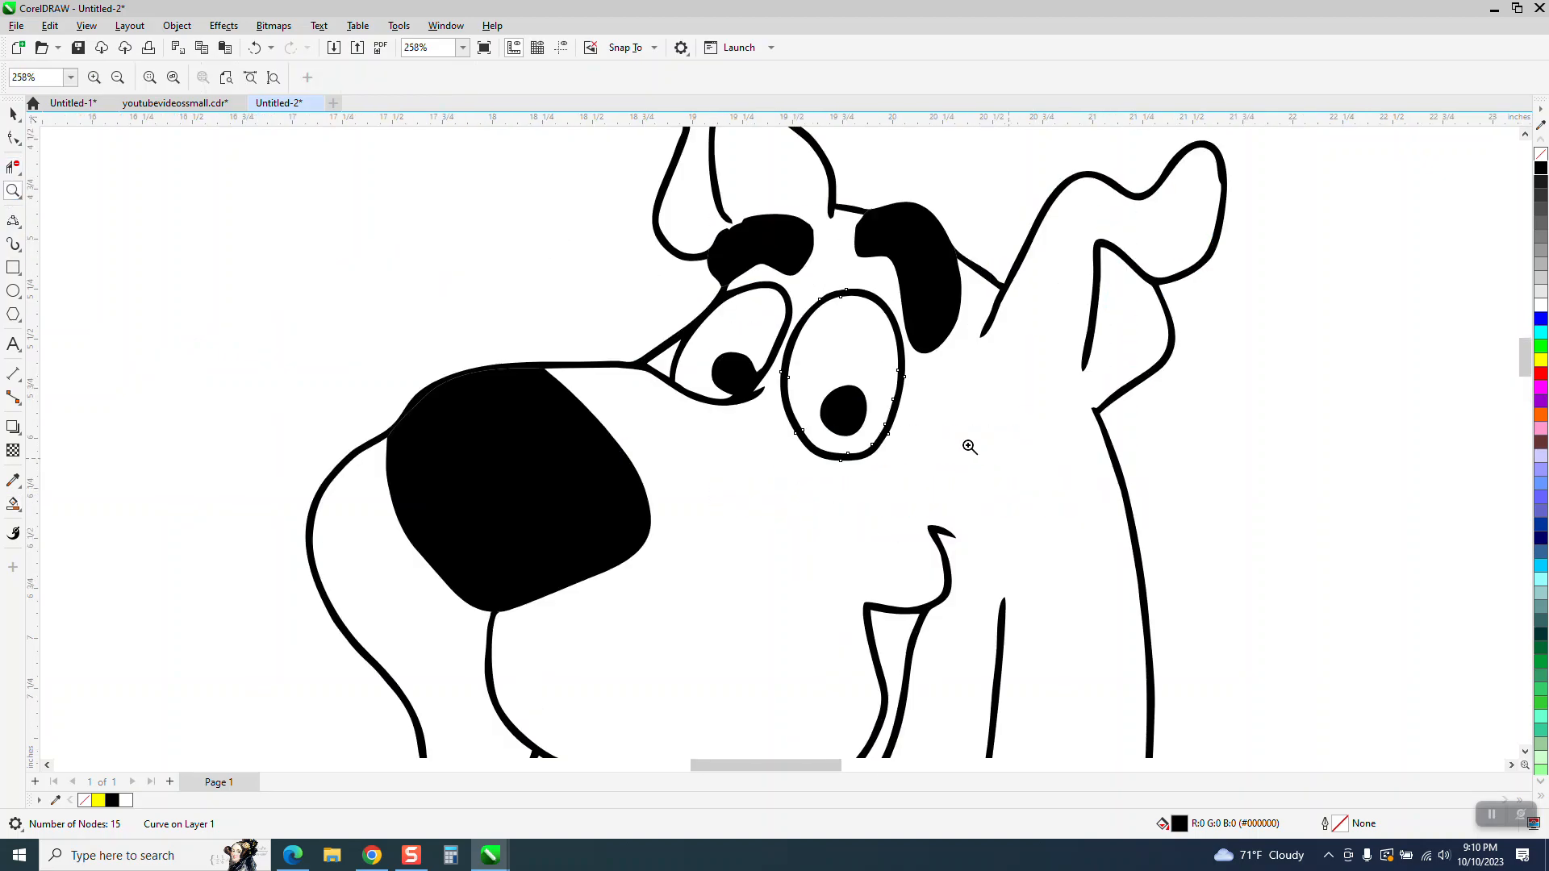
scroll(968, 443, "down", 3)
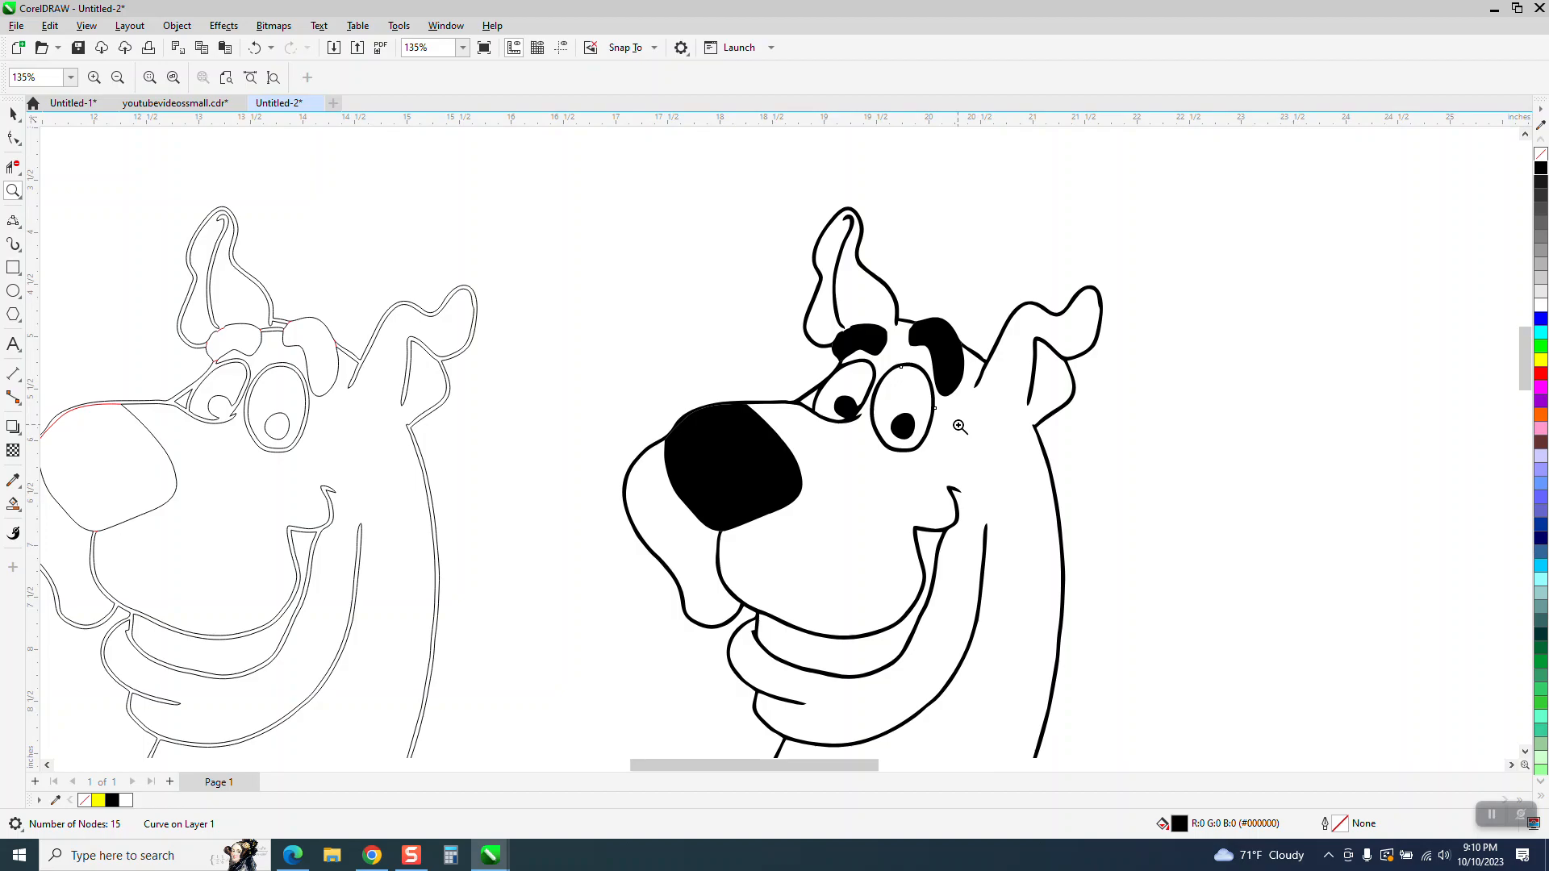
scroll(958, 426, "down", 2)
scroll(932, 414, "down", 3)
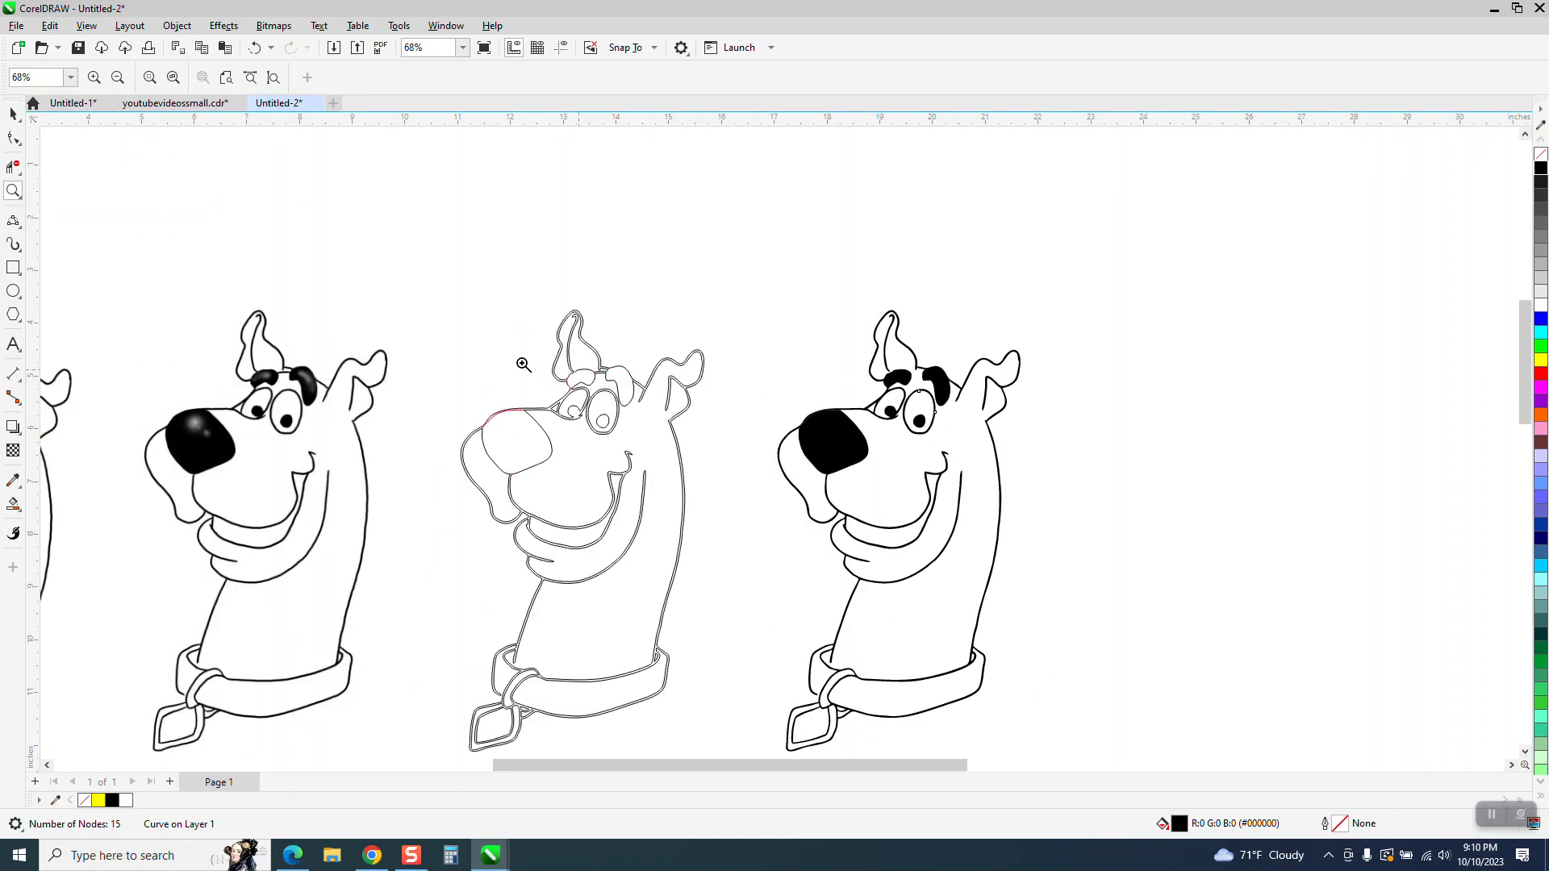
left_click_drag(748, 357, 1208, 520)
left_click(11, 114)
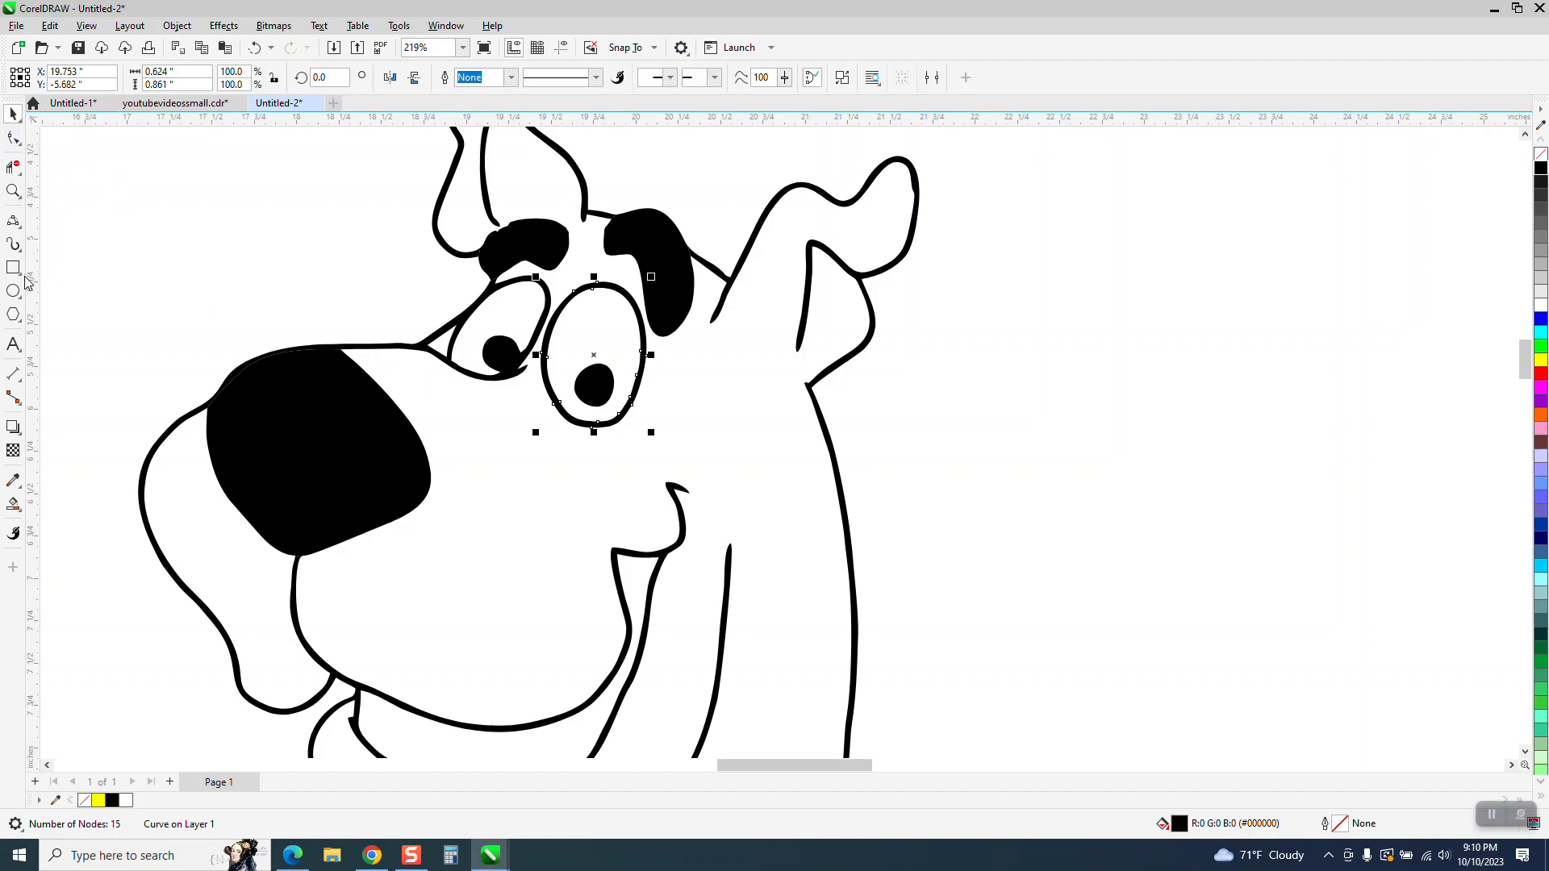
left_click(13, 293)
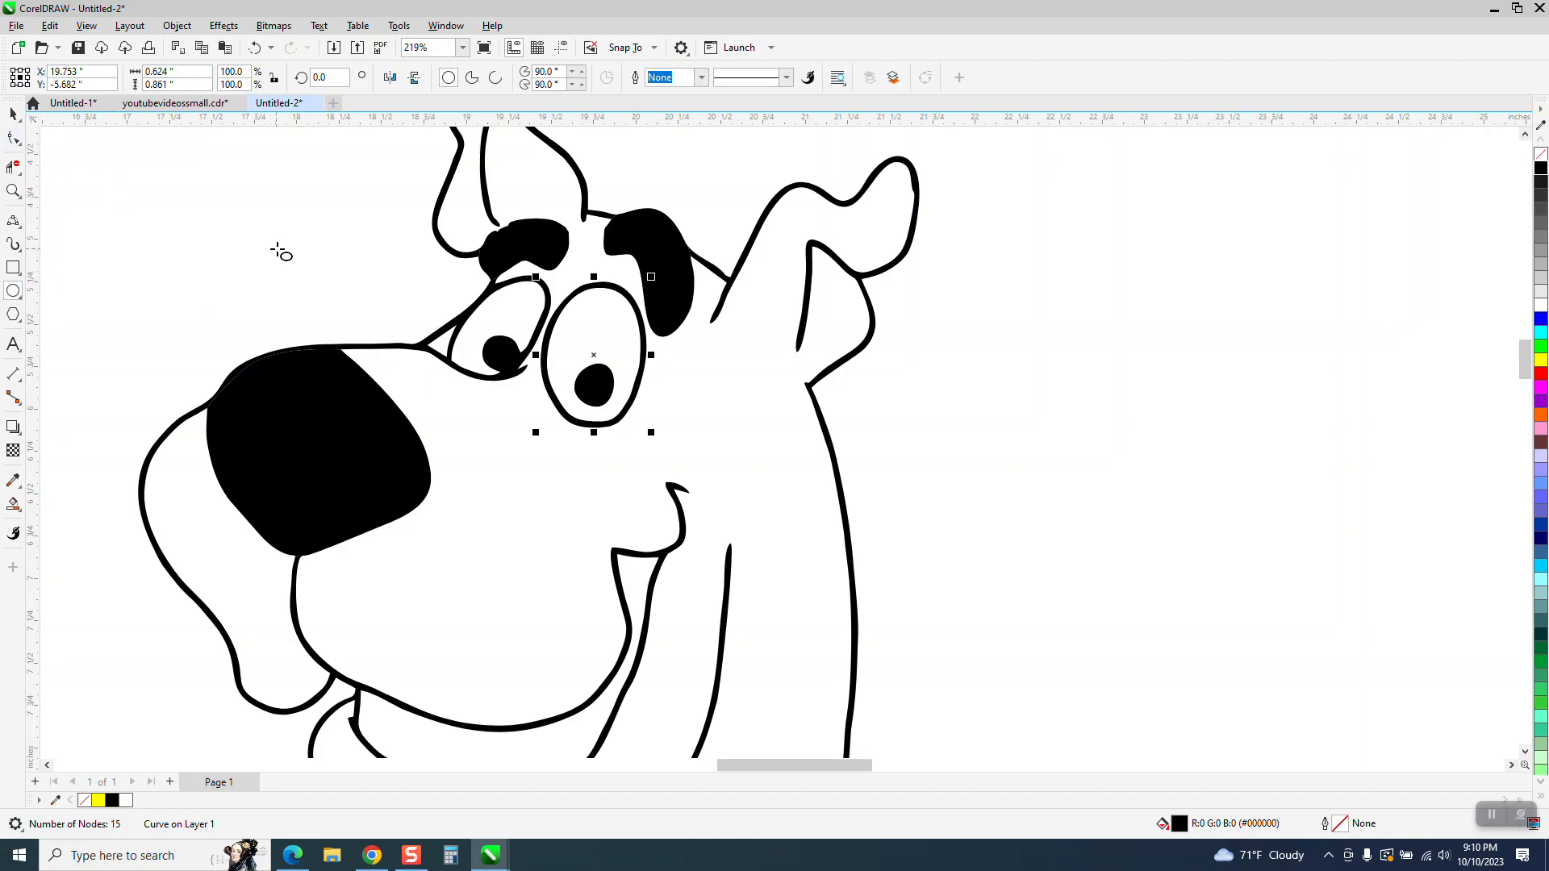
left_click_drag(234, 243, 280, 290)
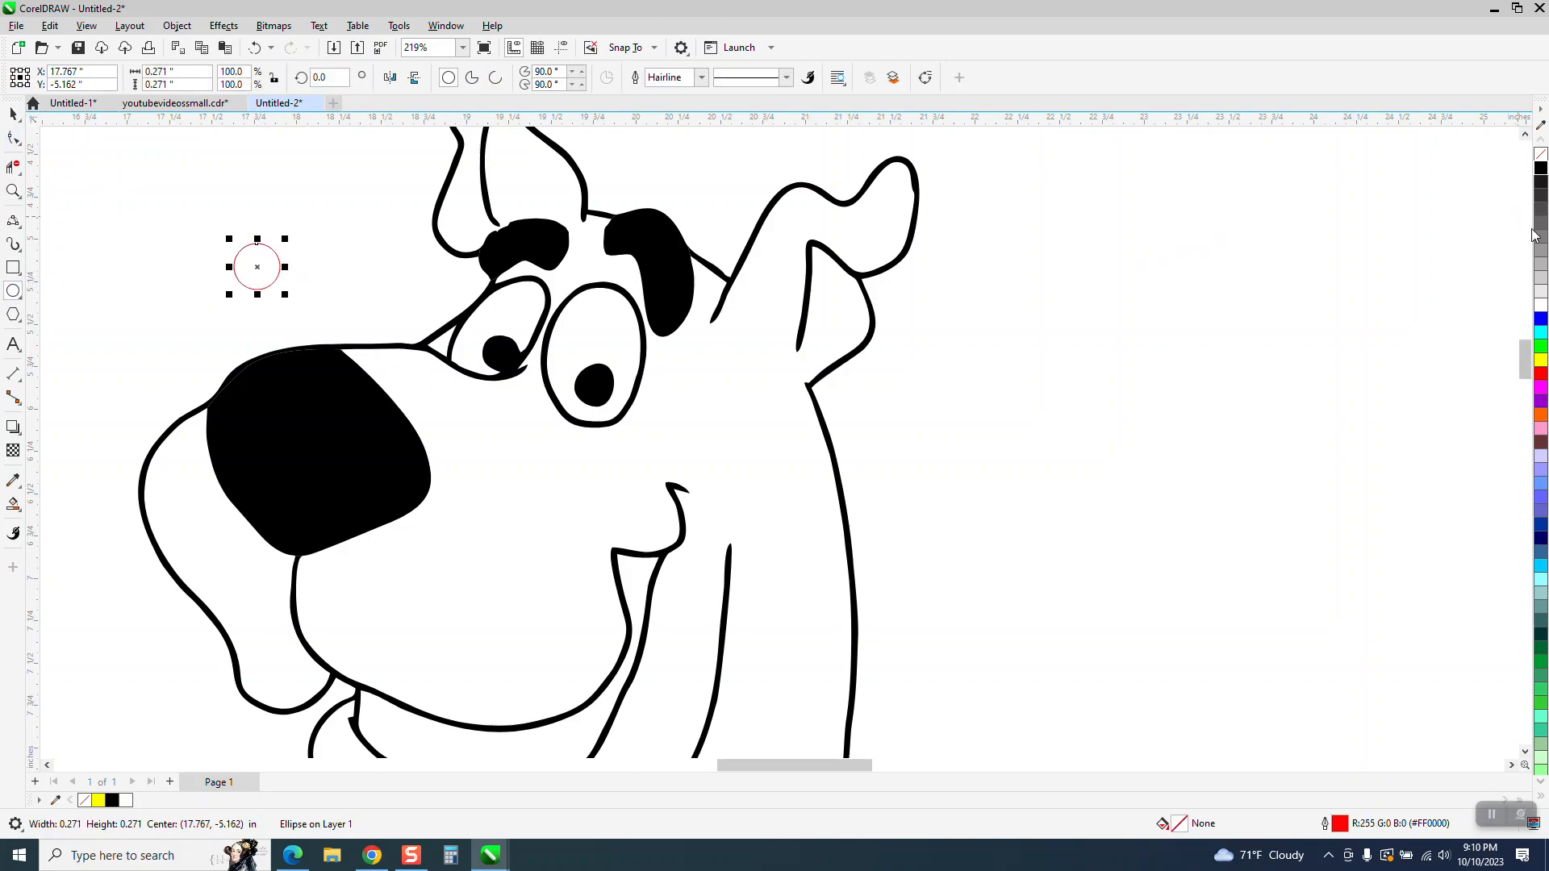
Make the circle white without an outline, place it on the upper nose, and add a copy about 0.16 inch across below it
right_click(1541, 154)
left_click_drag(257, 267, 300, 398)
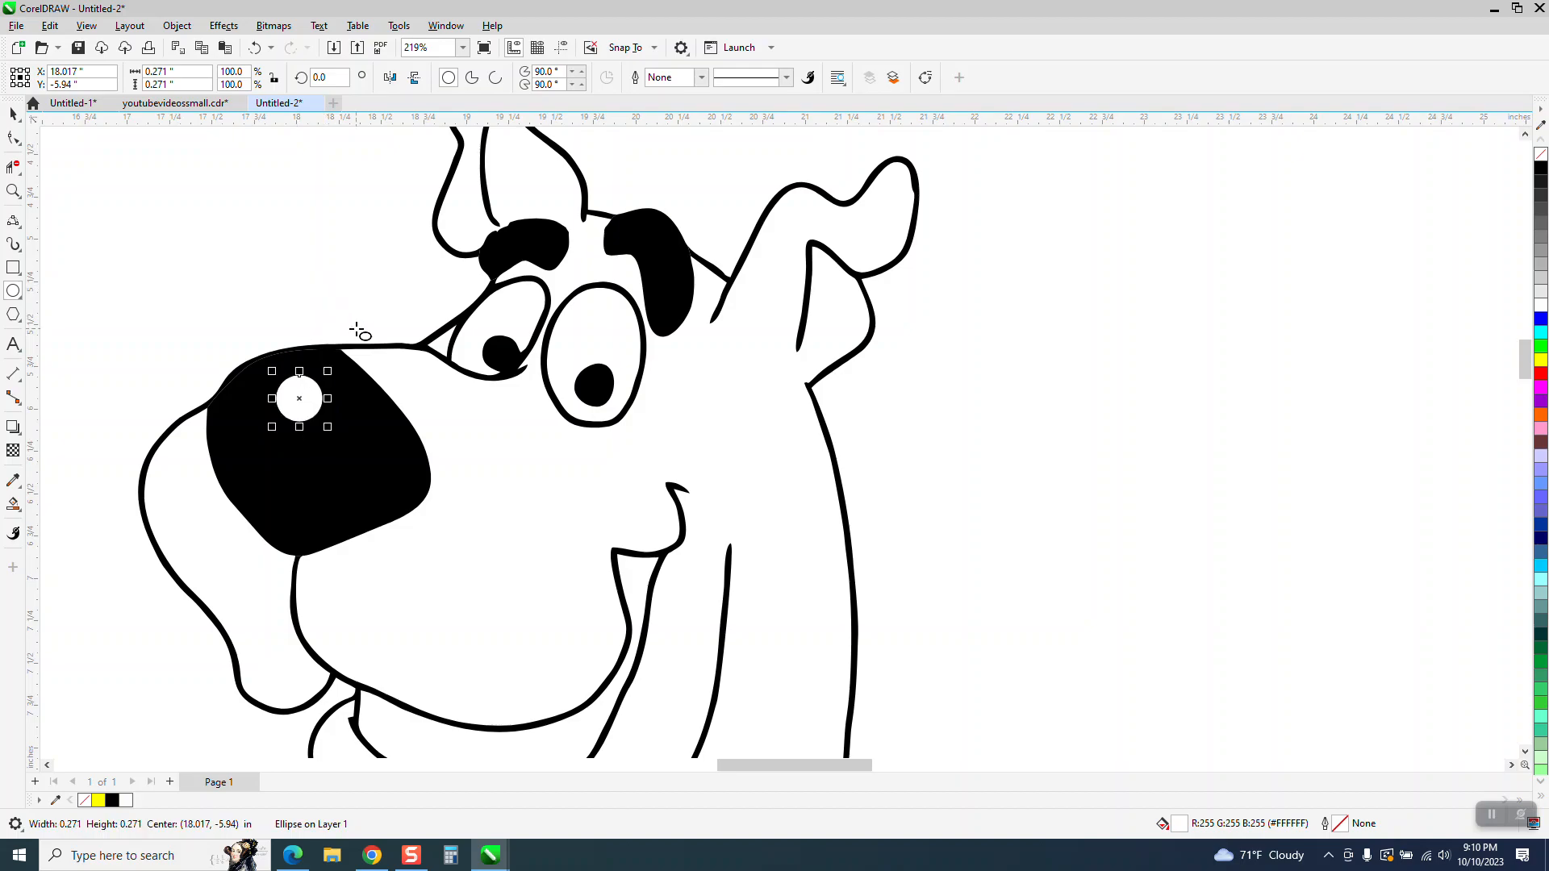
left_click_drag(292, 406, 328, 443)
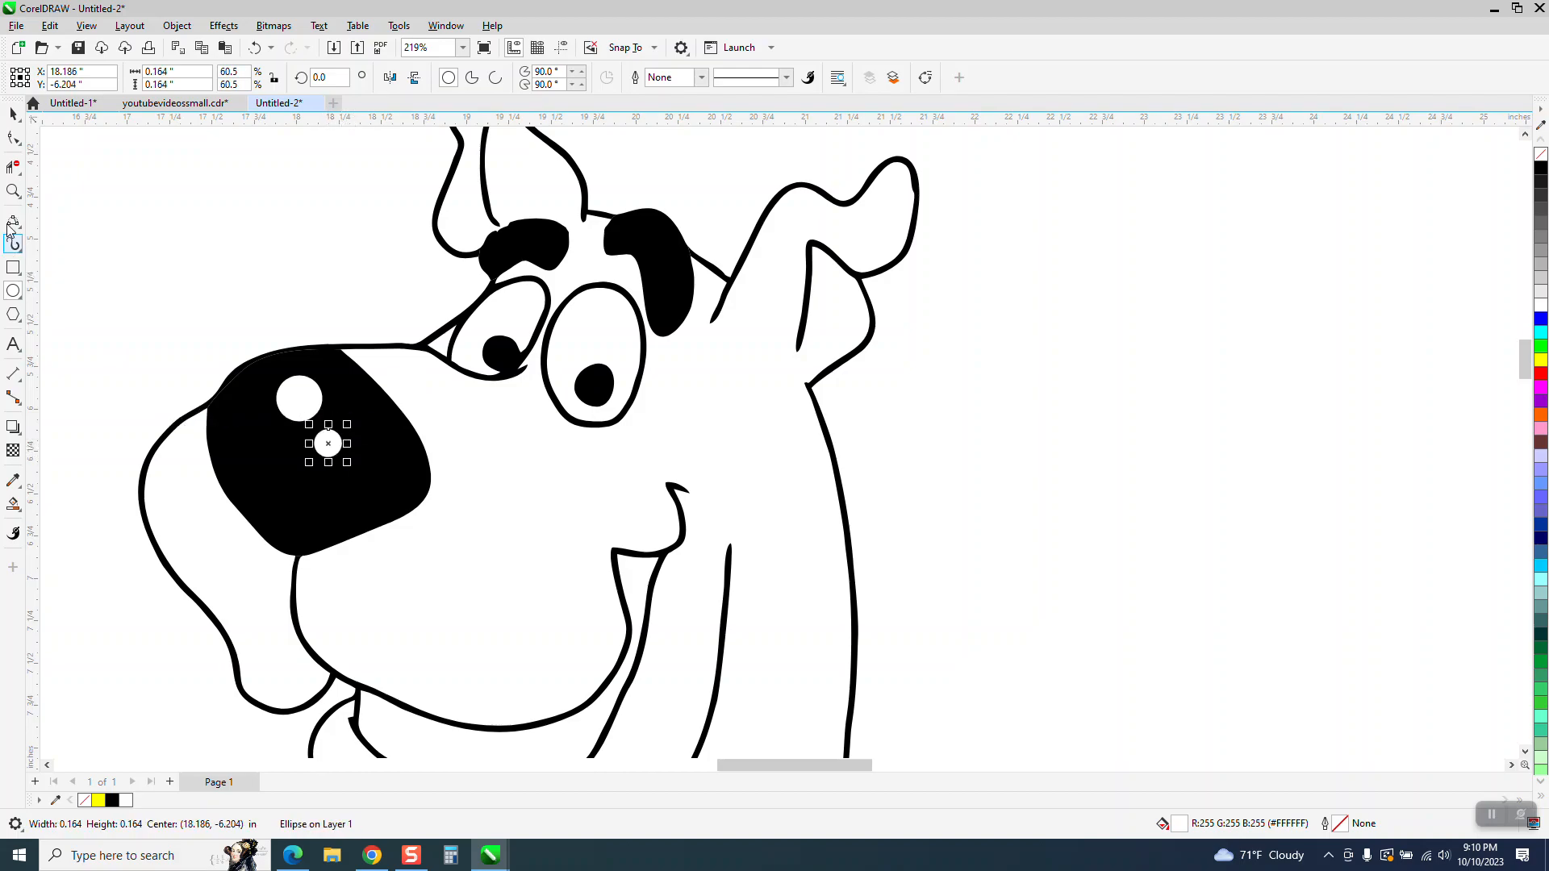
Apply a Gaussian Blur with a 13.4-pixel radius to the larger white circle on the nose
left_click(285, 394)
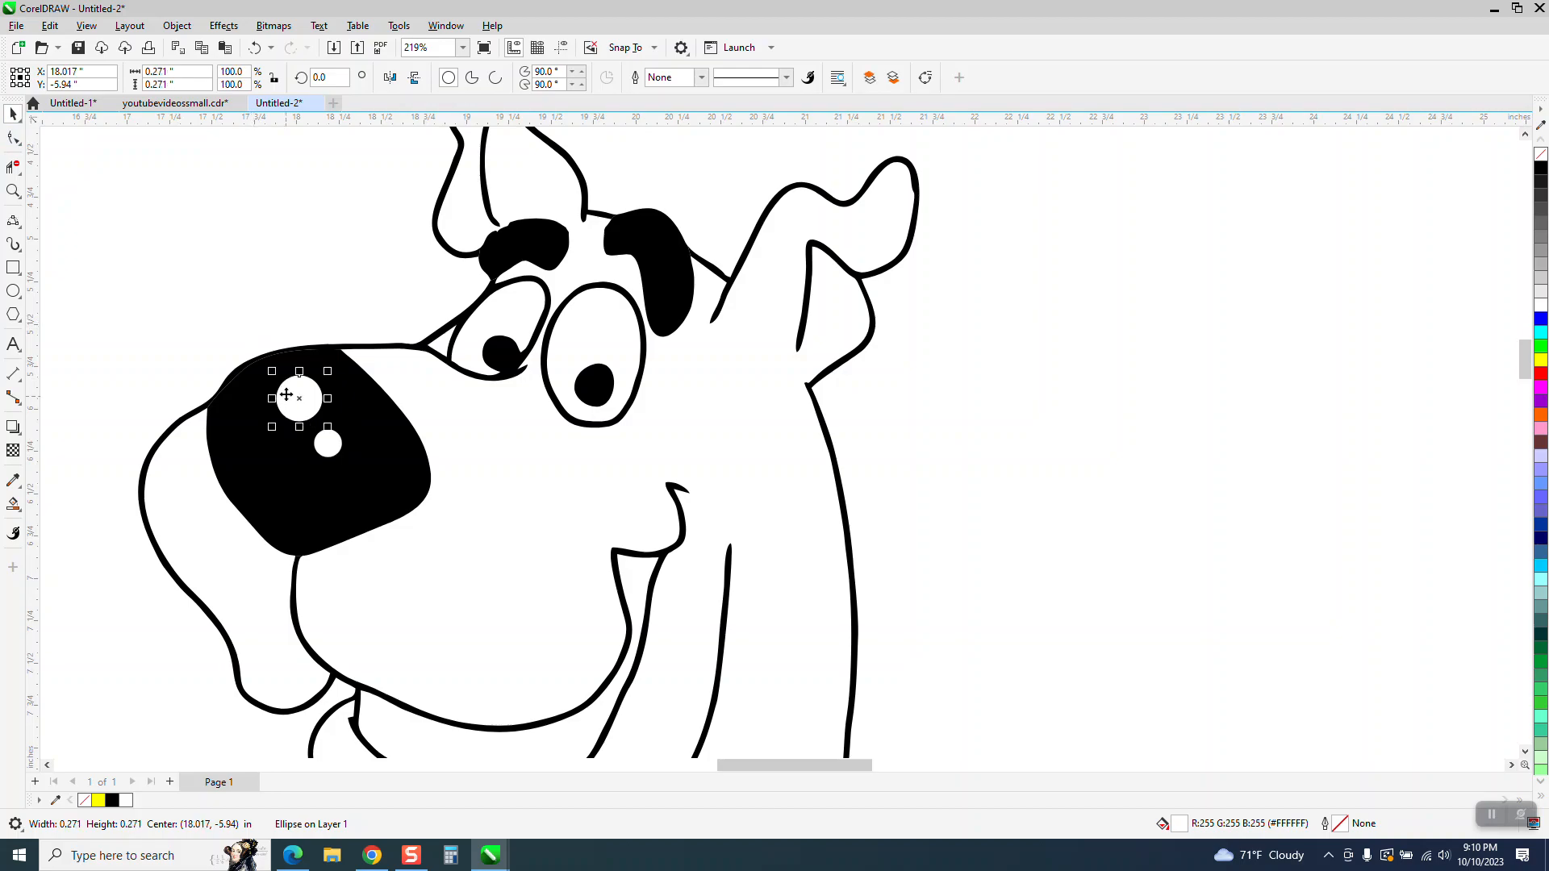
left_click(218, 29)
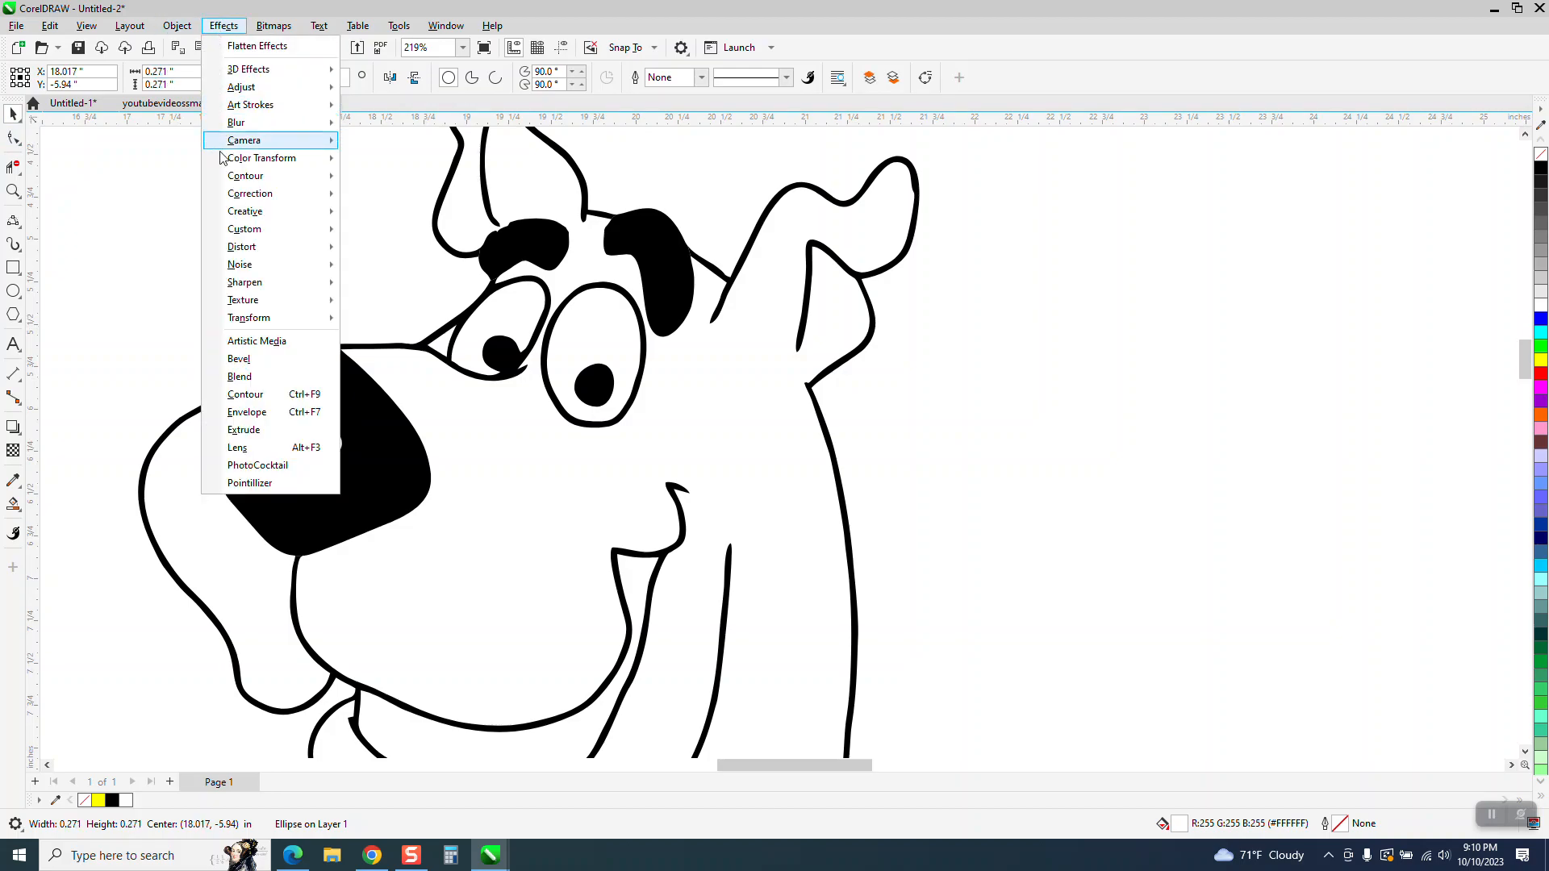
mouse_move(238, 172)
mouse_move(242, 125)
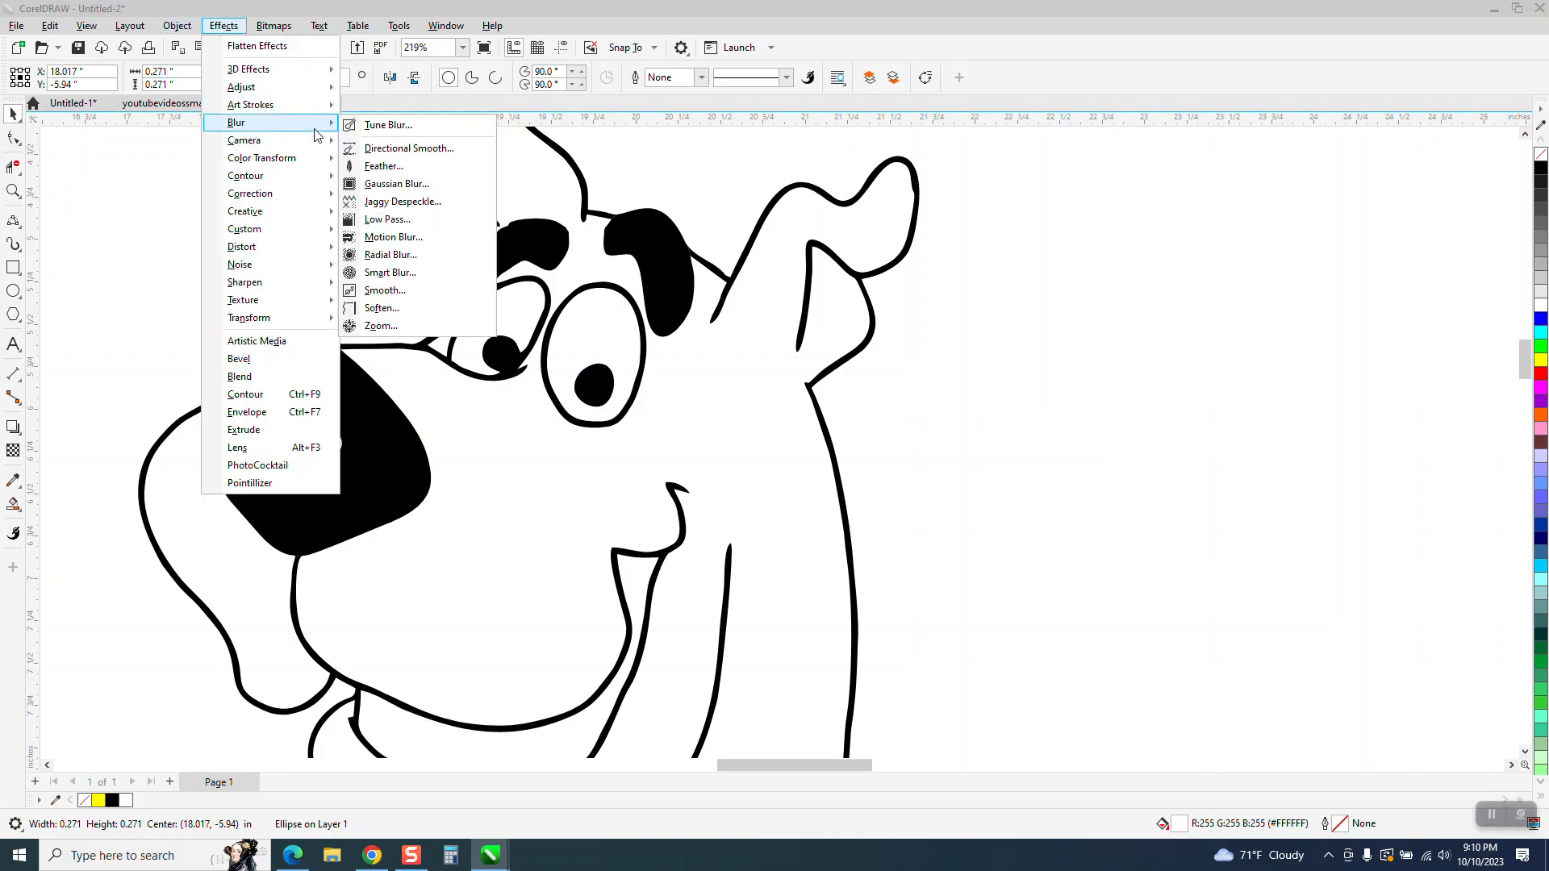
left_click(382, 185)
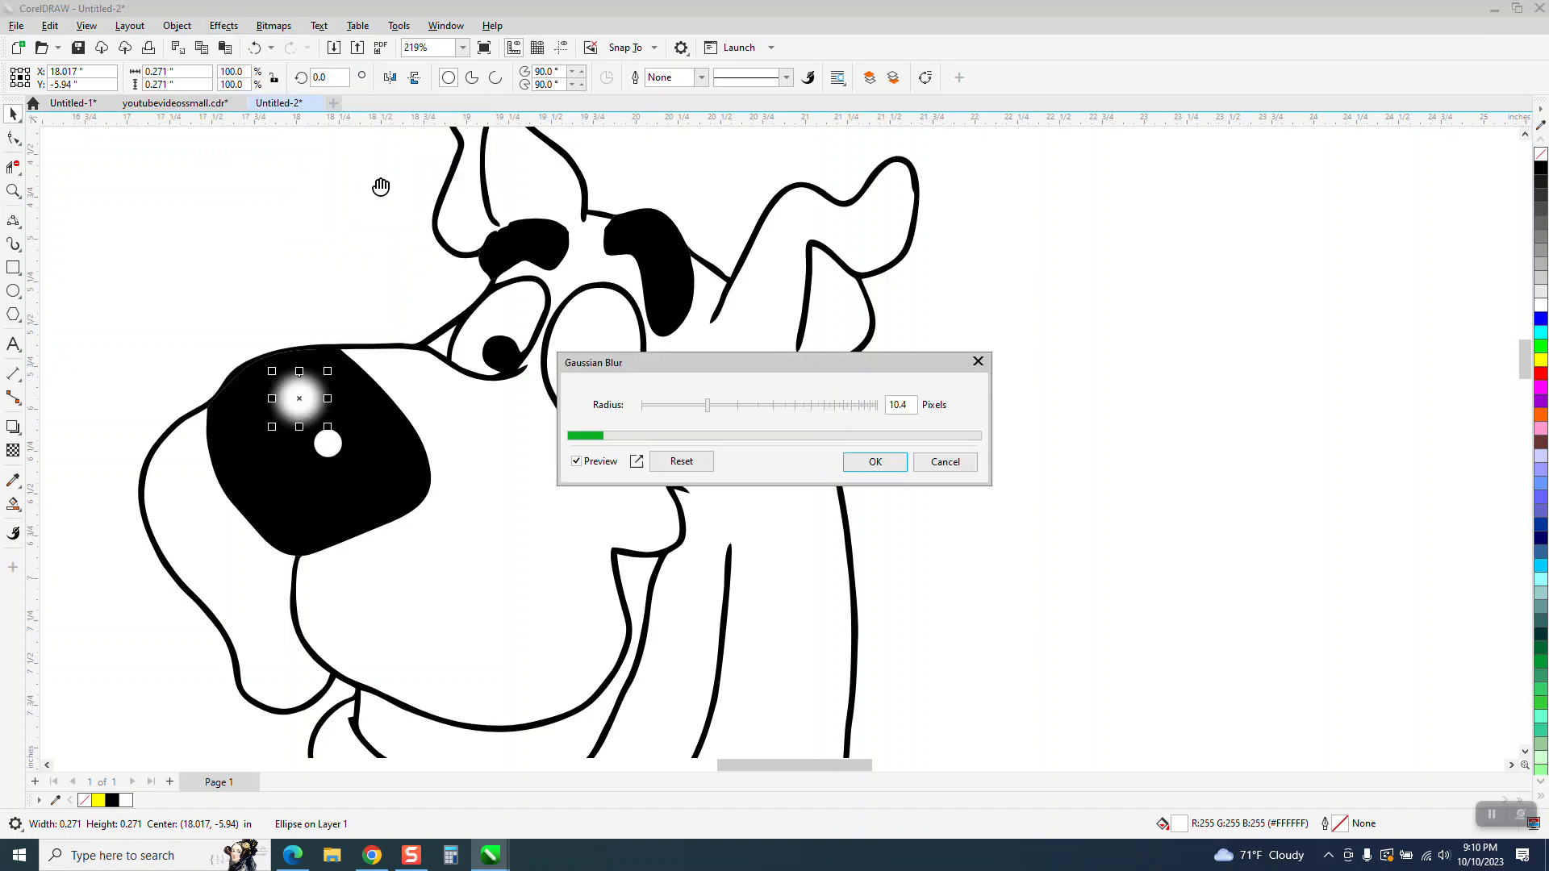
left_click_drag(710, 412, 720, 412)
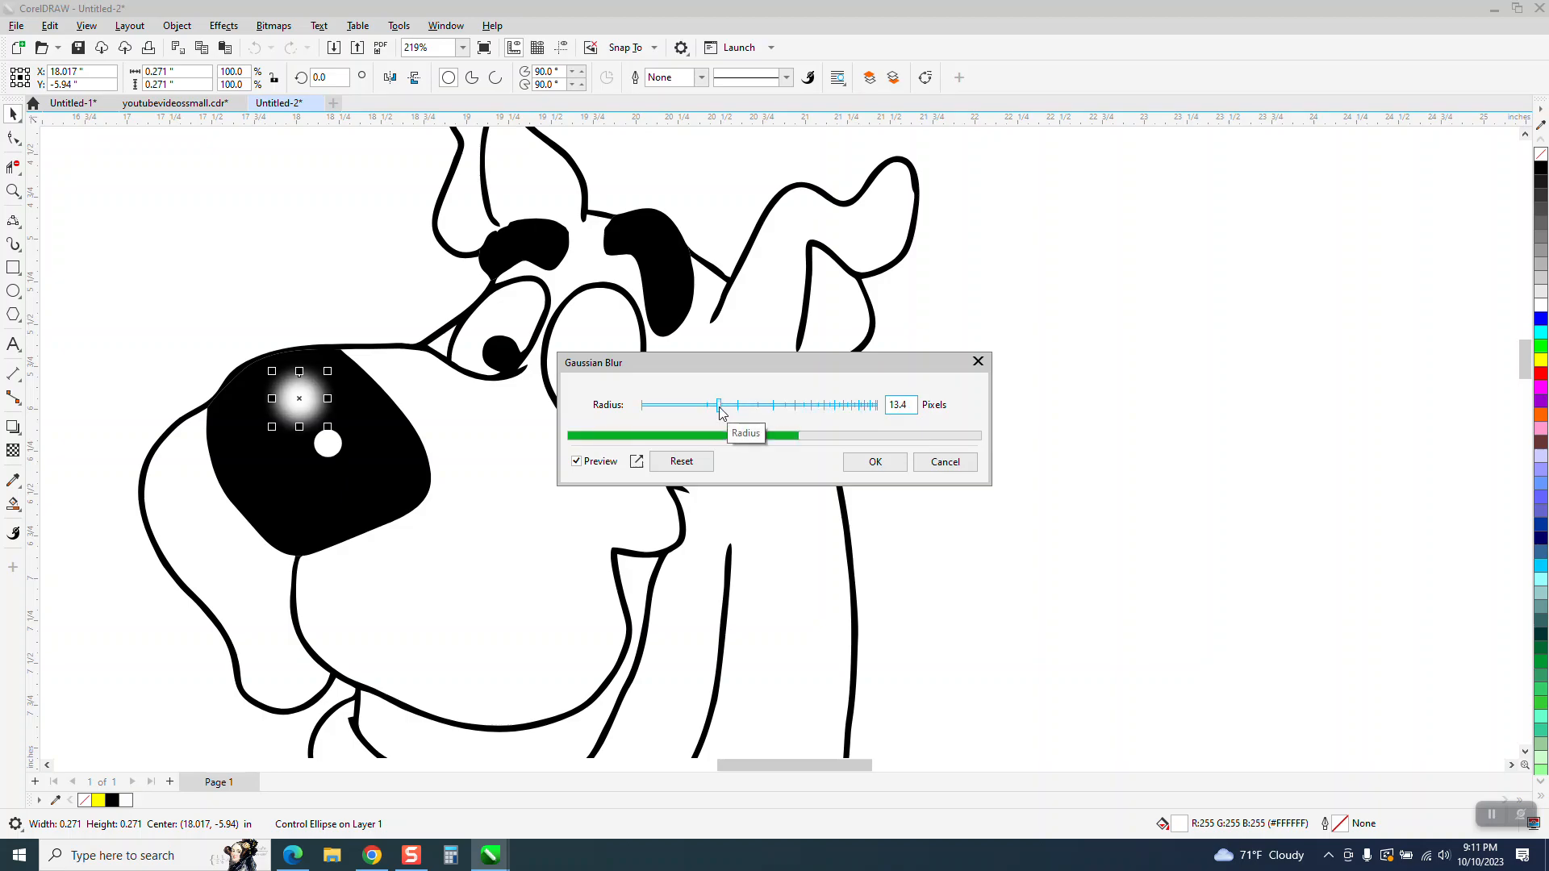
left_click(878, 462)
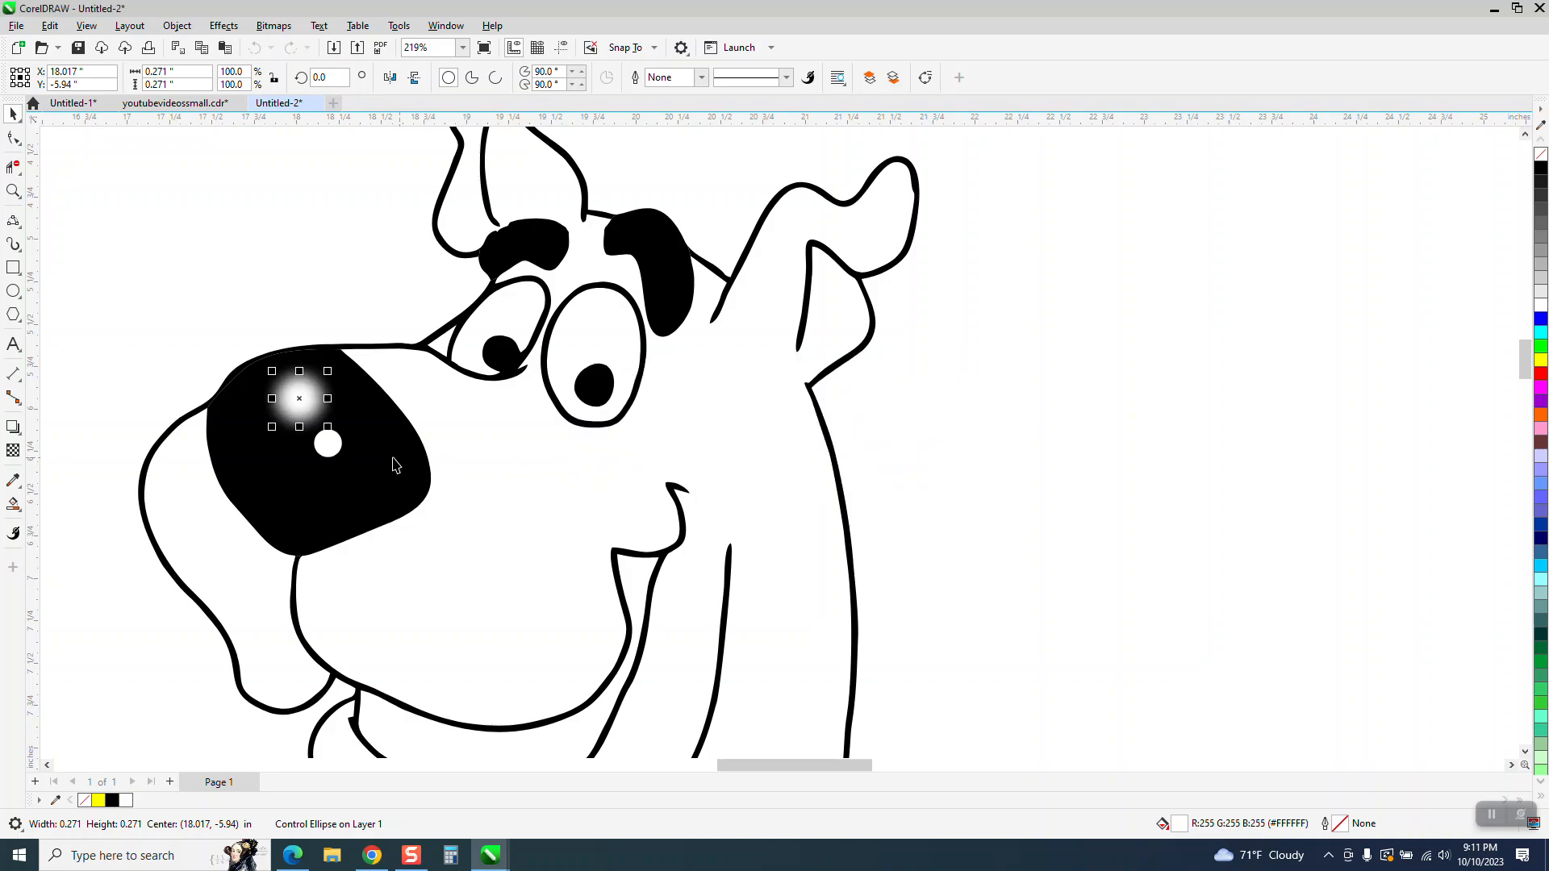
Move the smaller white circle on the nose slightly up and to the right, beside the blurred highlight
left_click(335, 449)
left_click_drag(328, 444, 342, 429)
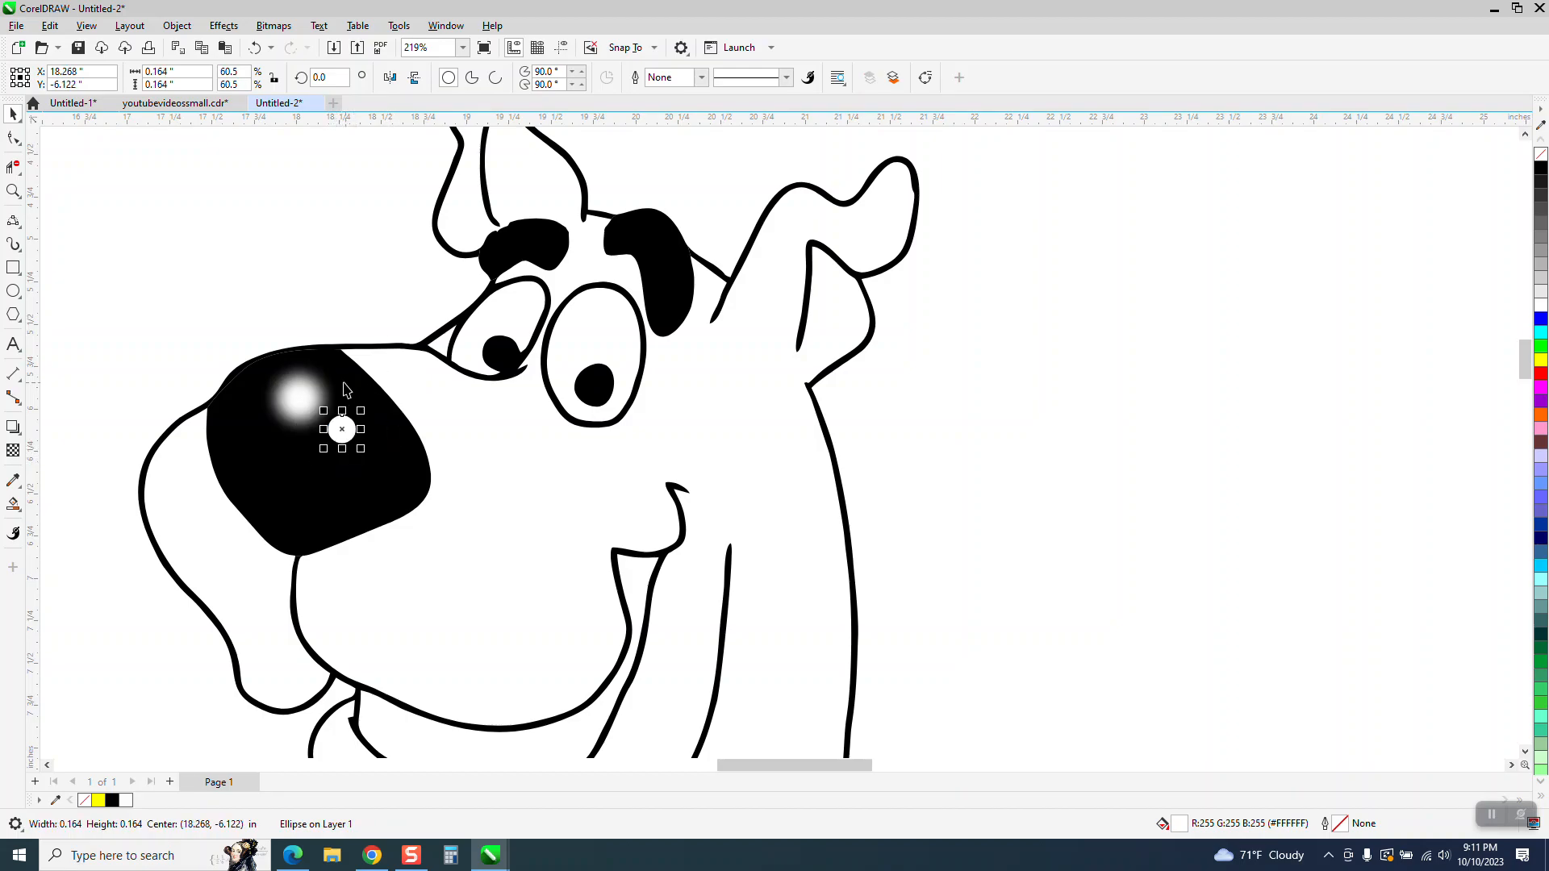
left_click(301, 401)
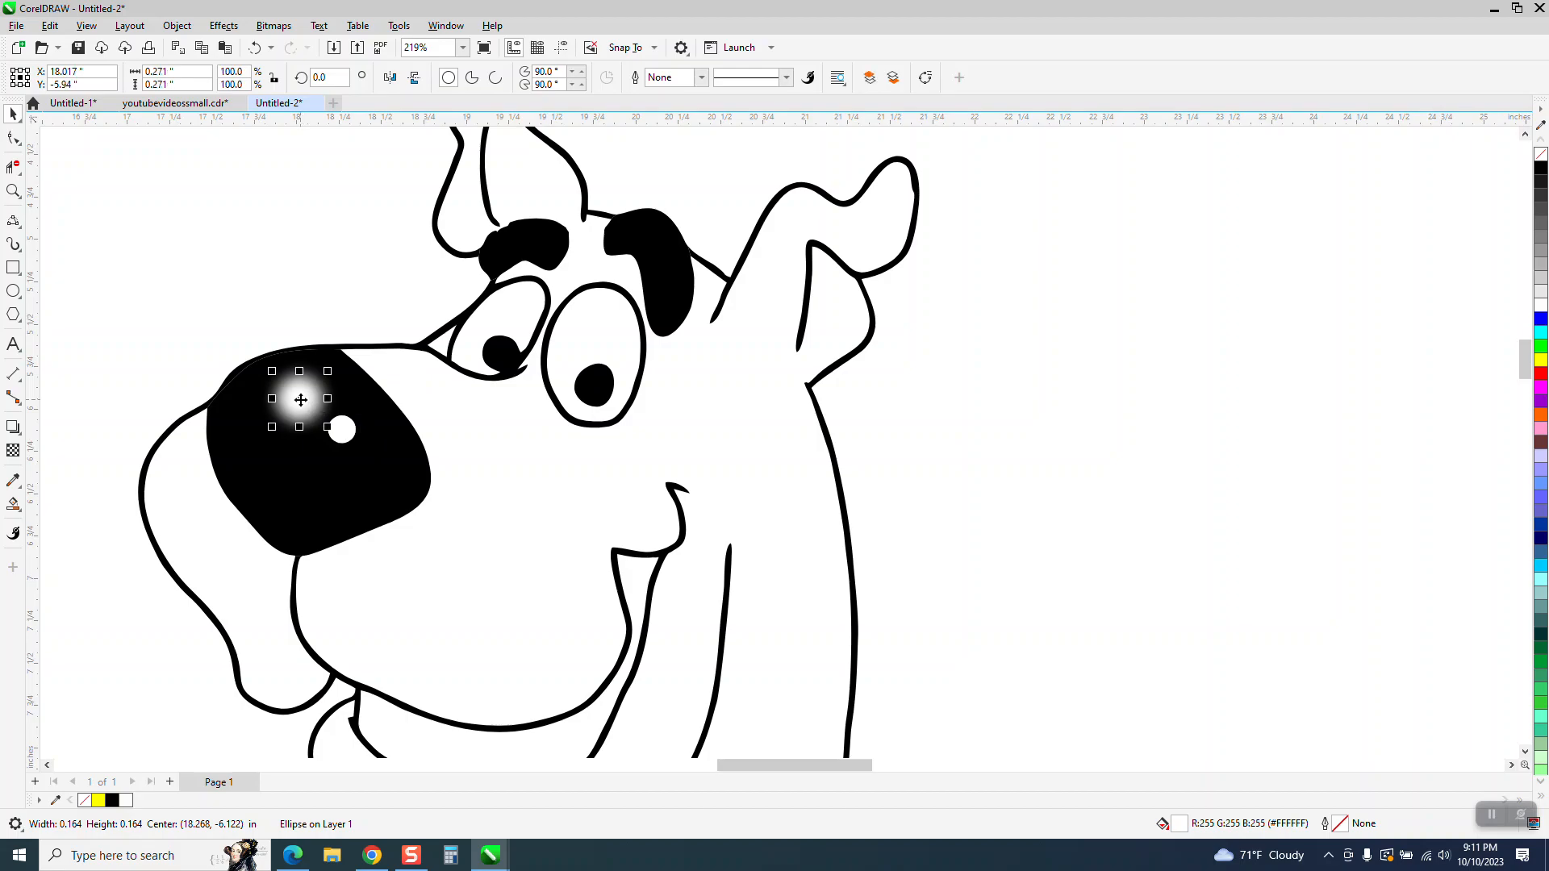
left_click(341, 434)
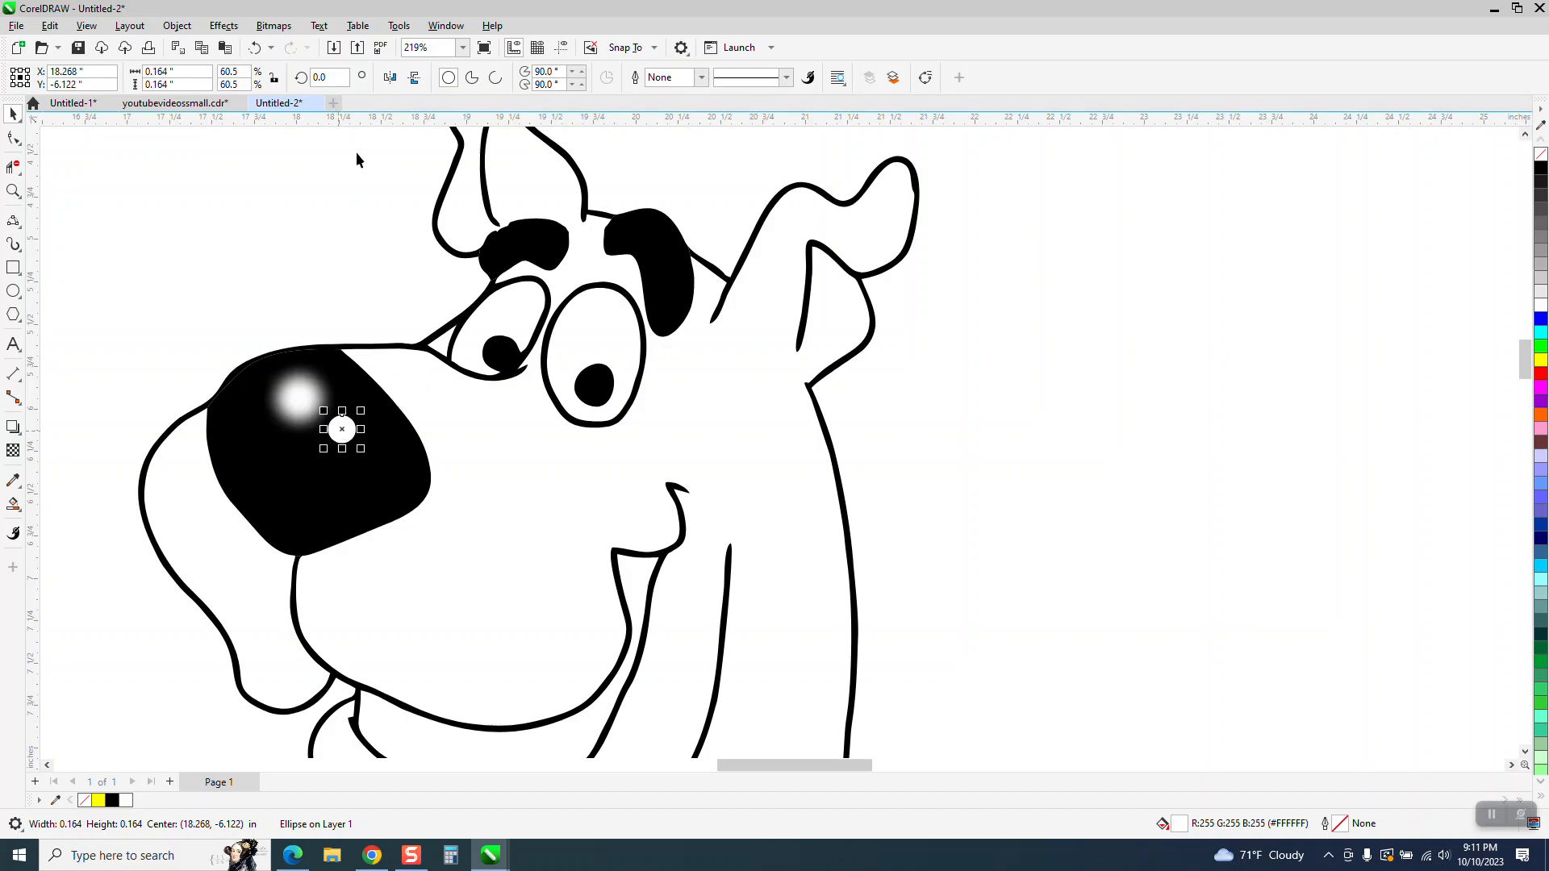
left_click(221, 29)
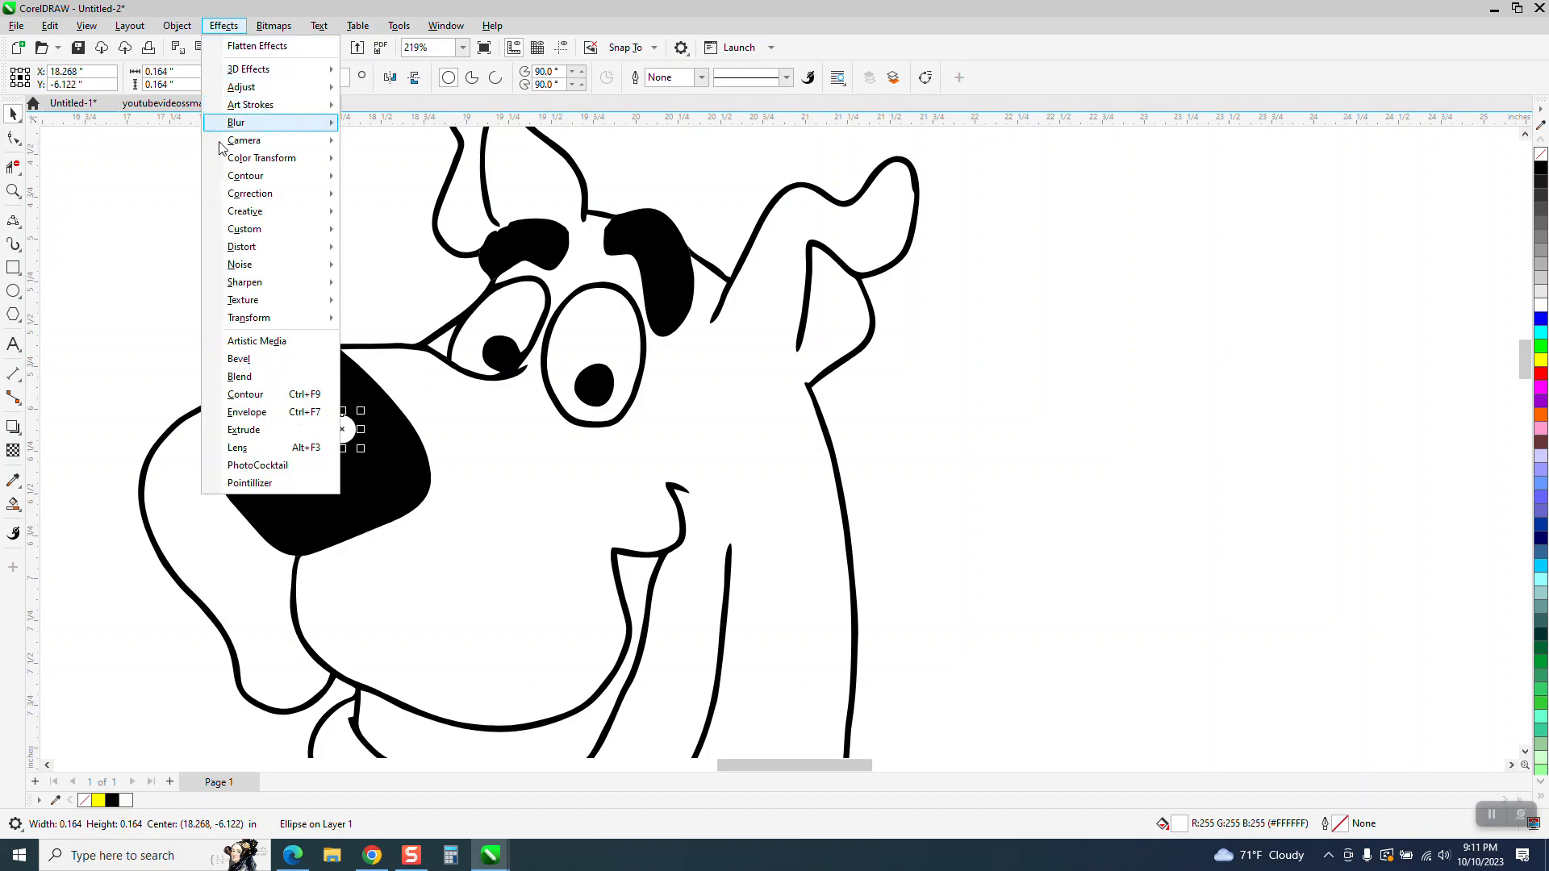
mouse_move(230, 231)
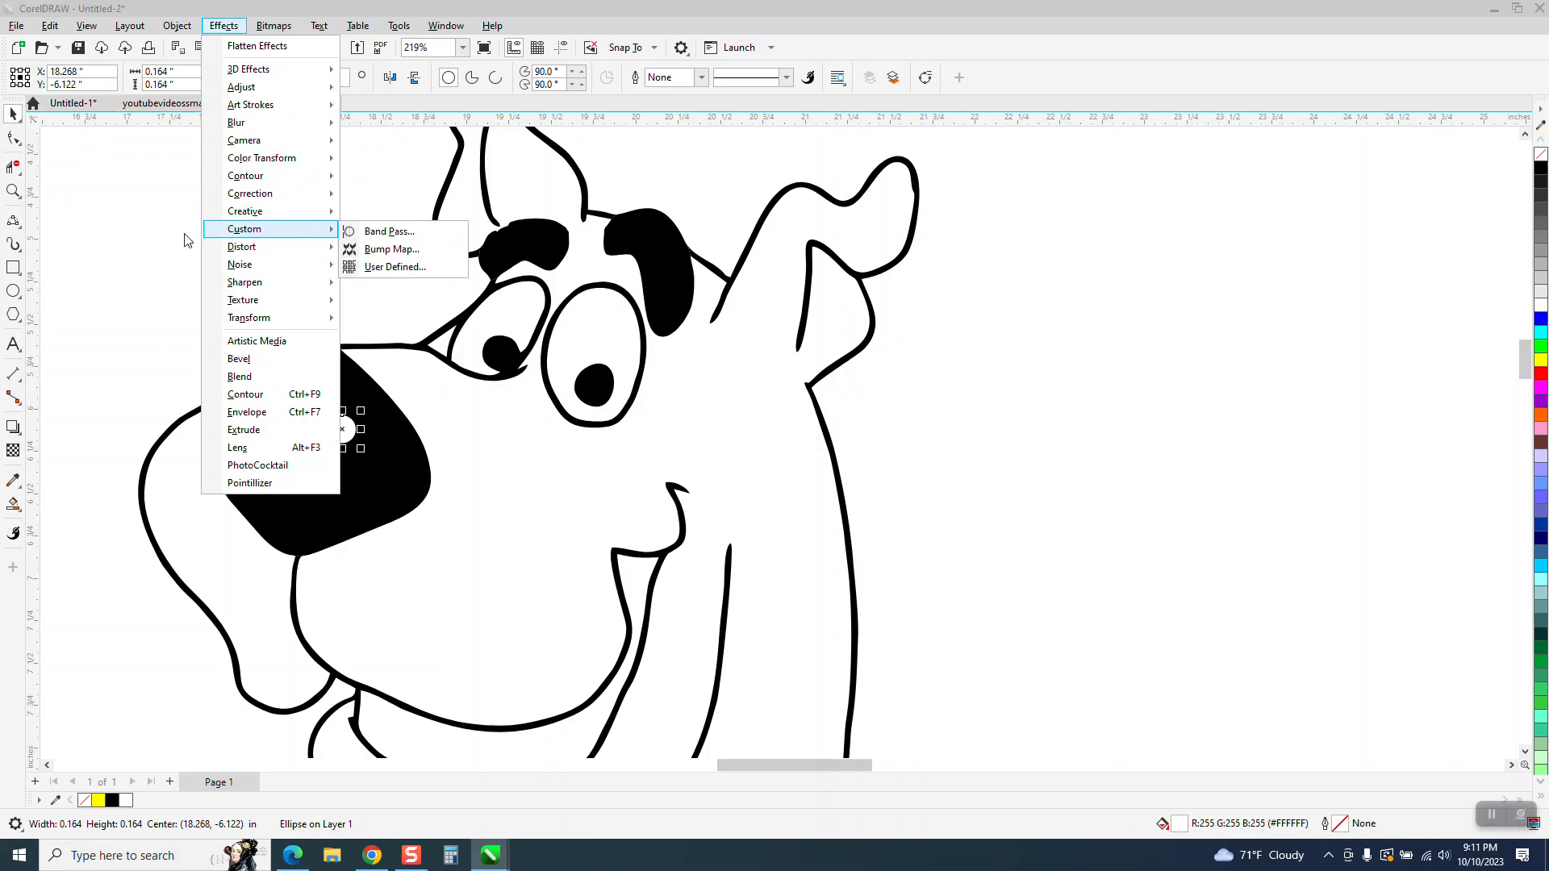
left_click(21, 488)
left_click(71, 504)
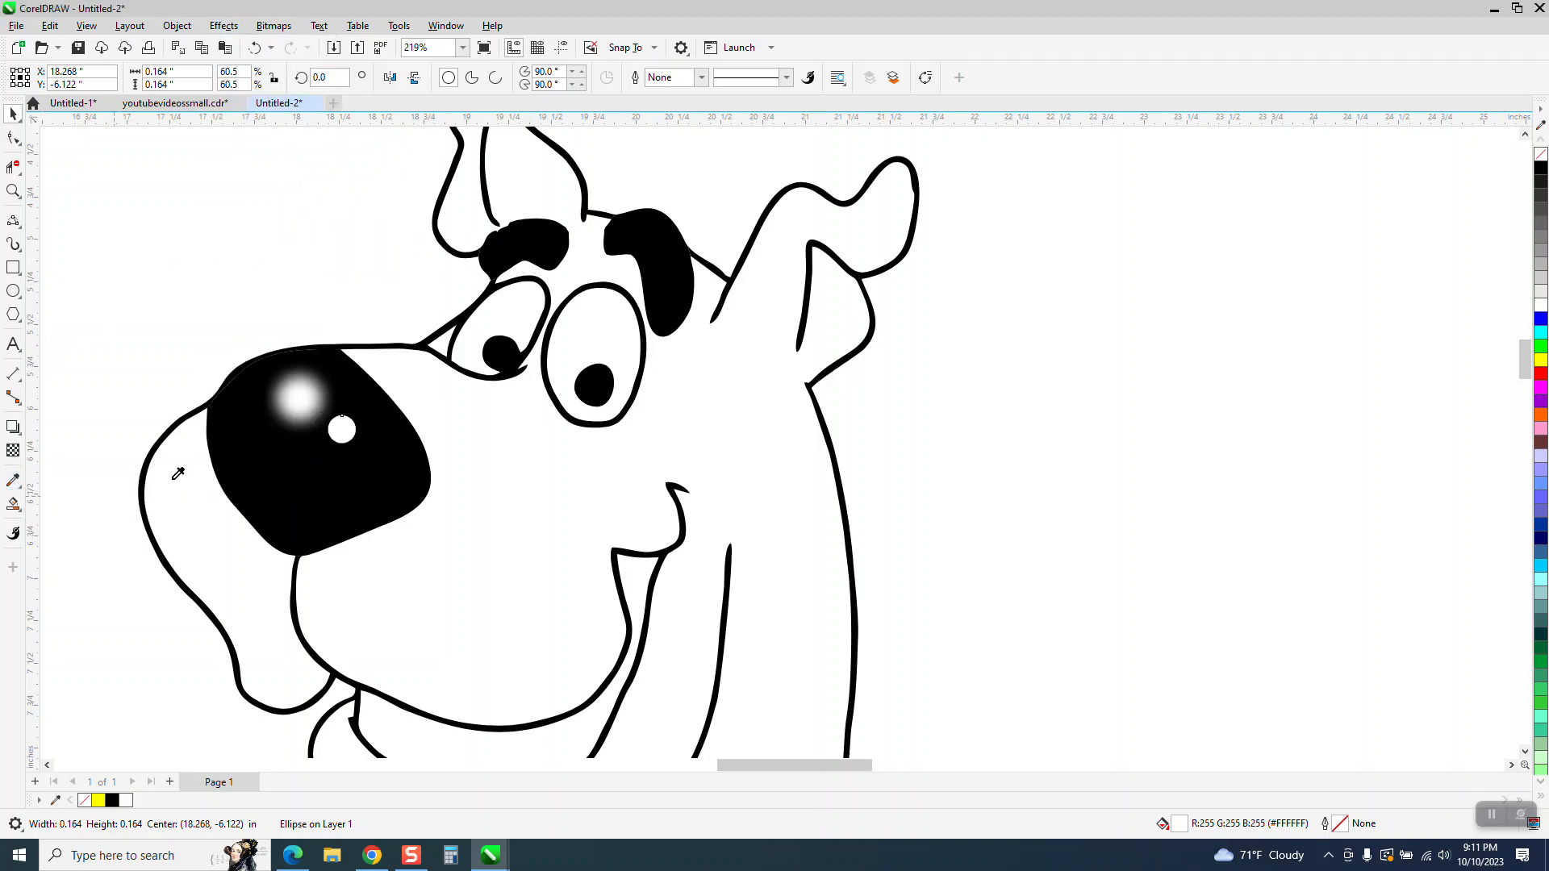
left_click(299, 403)
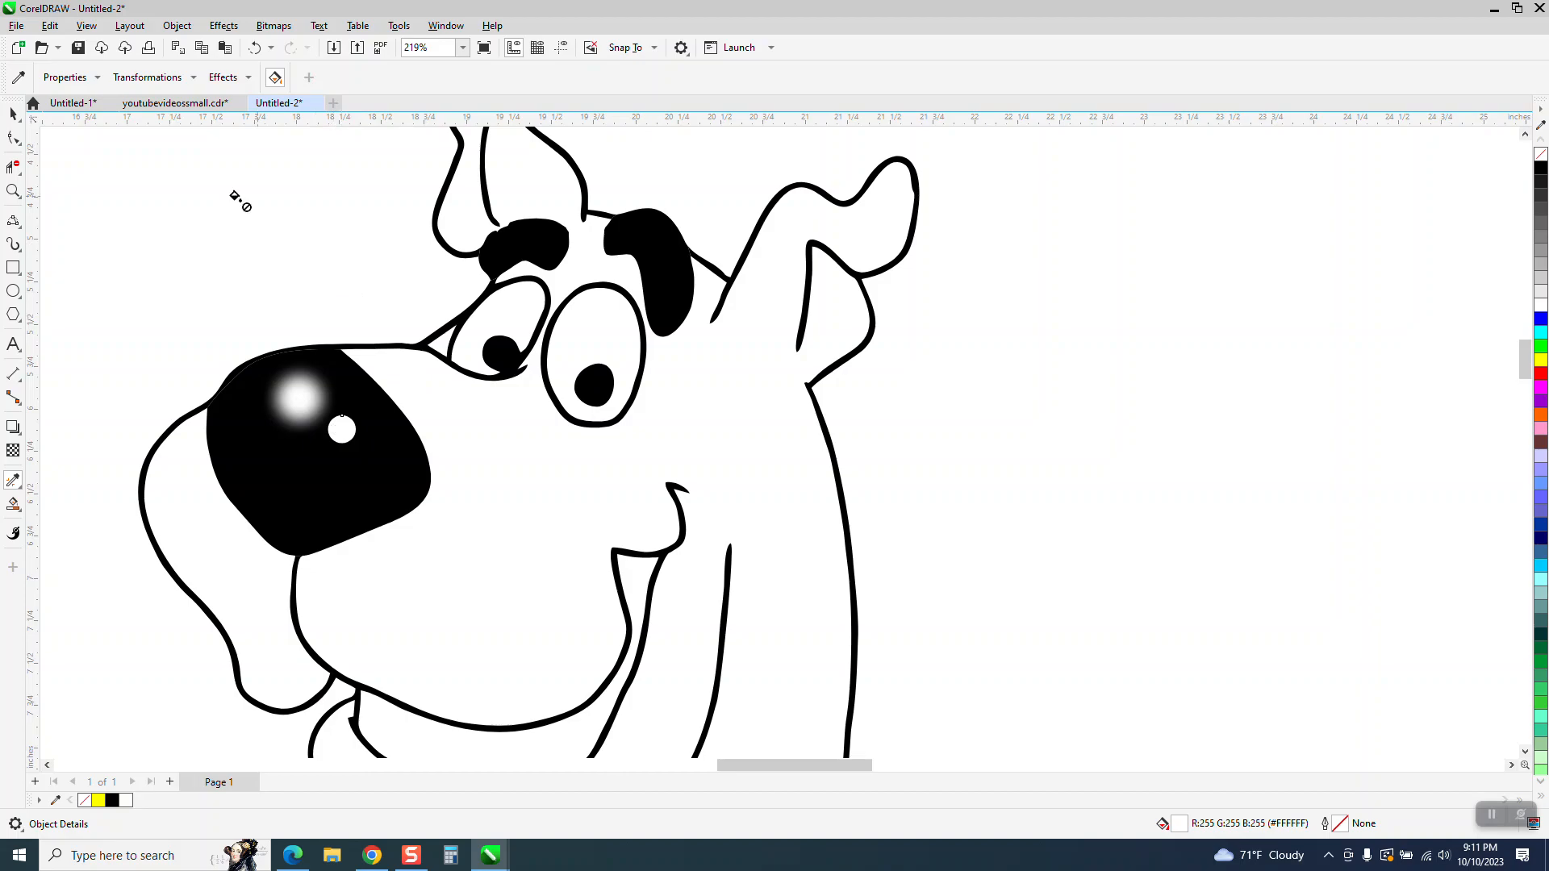
left_click(13, 113)
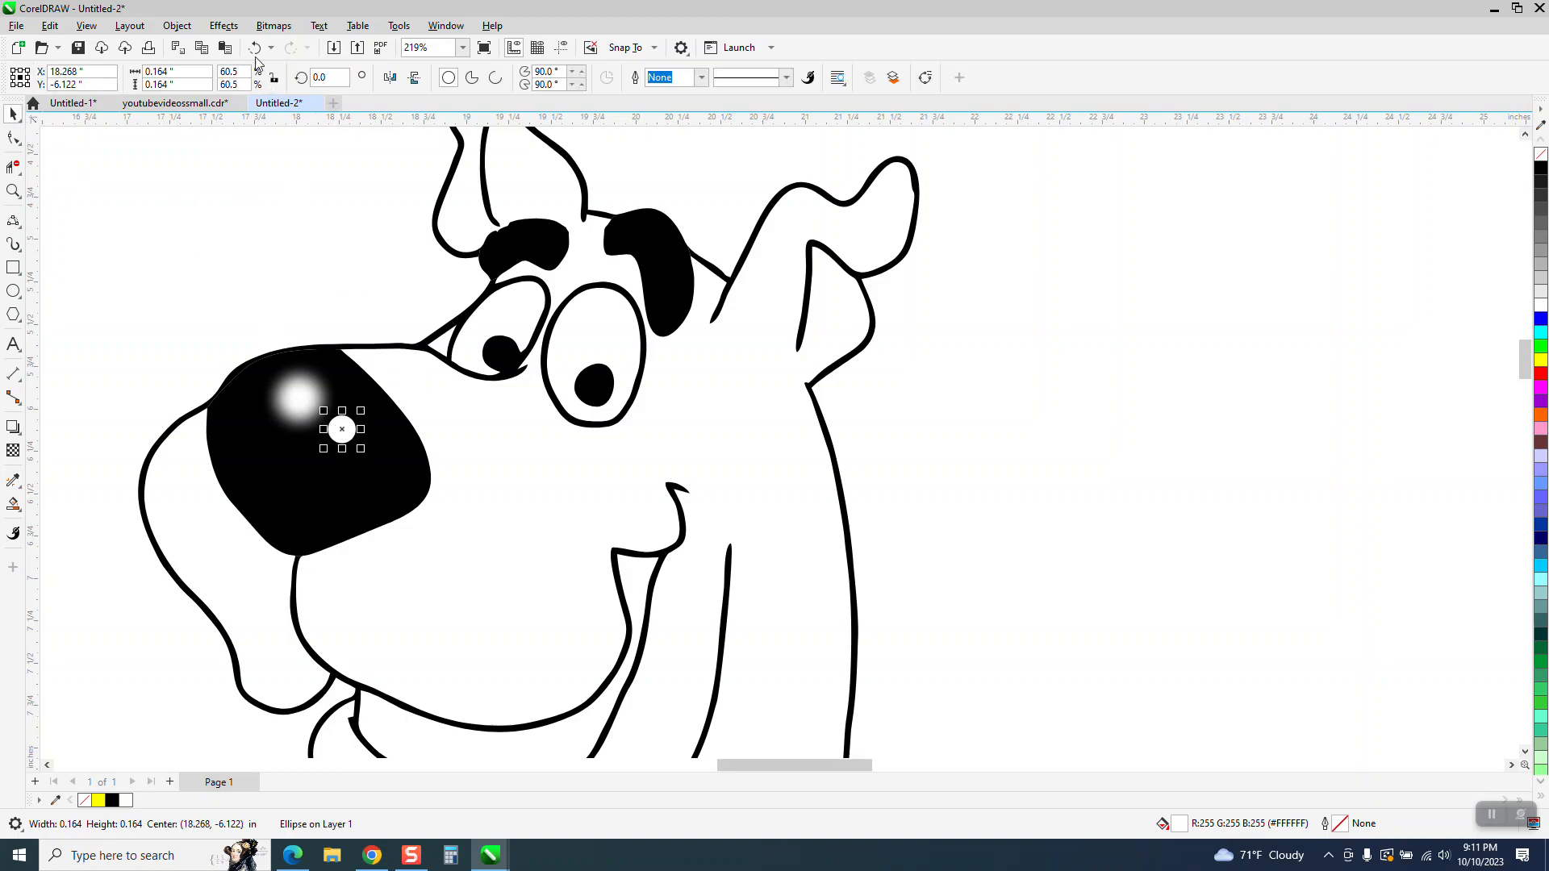
Apply a Gaussian Blur with a 13.4-pixel radius to the smaller white circle on the nose and deselect it
left_click(226, 27)
mouse_move(242, 123)
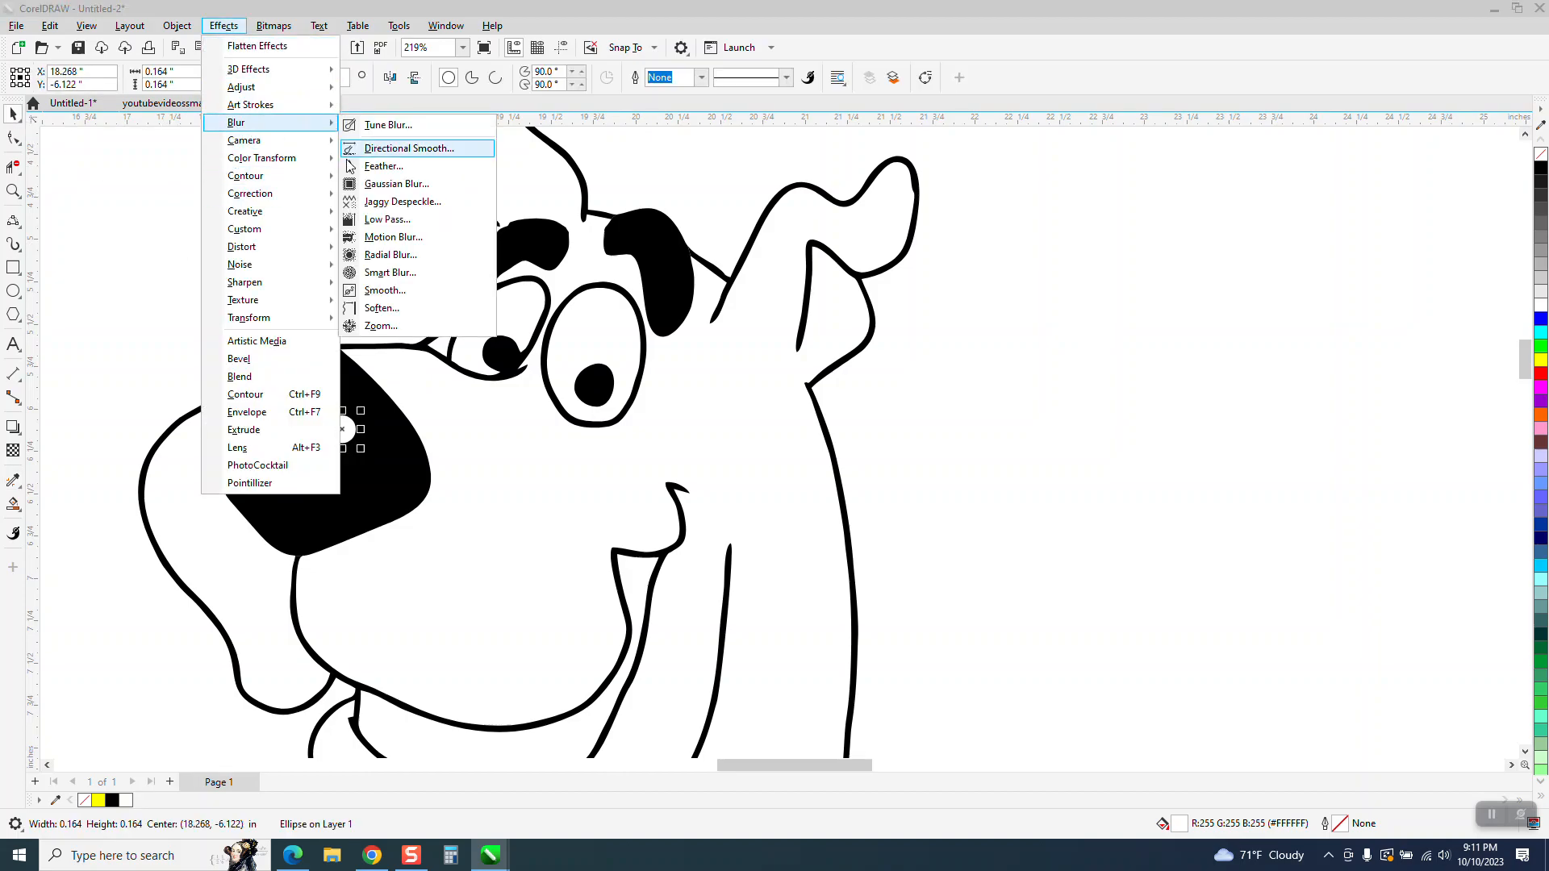
left_click(388, 184)
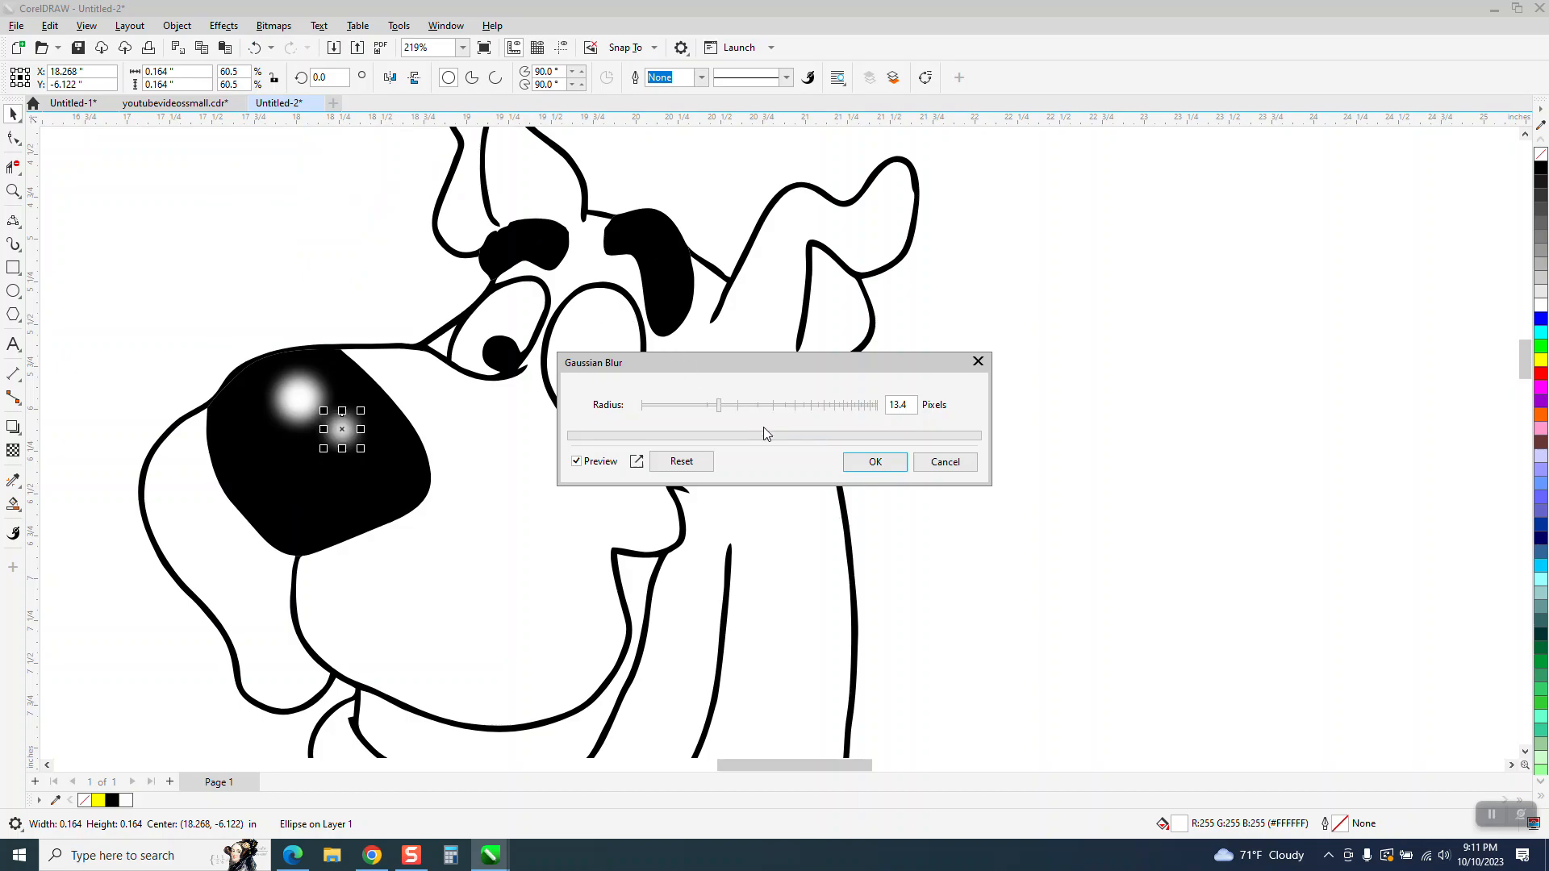
left_click(876, 464)
left_click(213, 229)
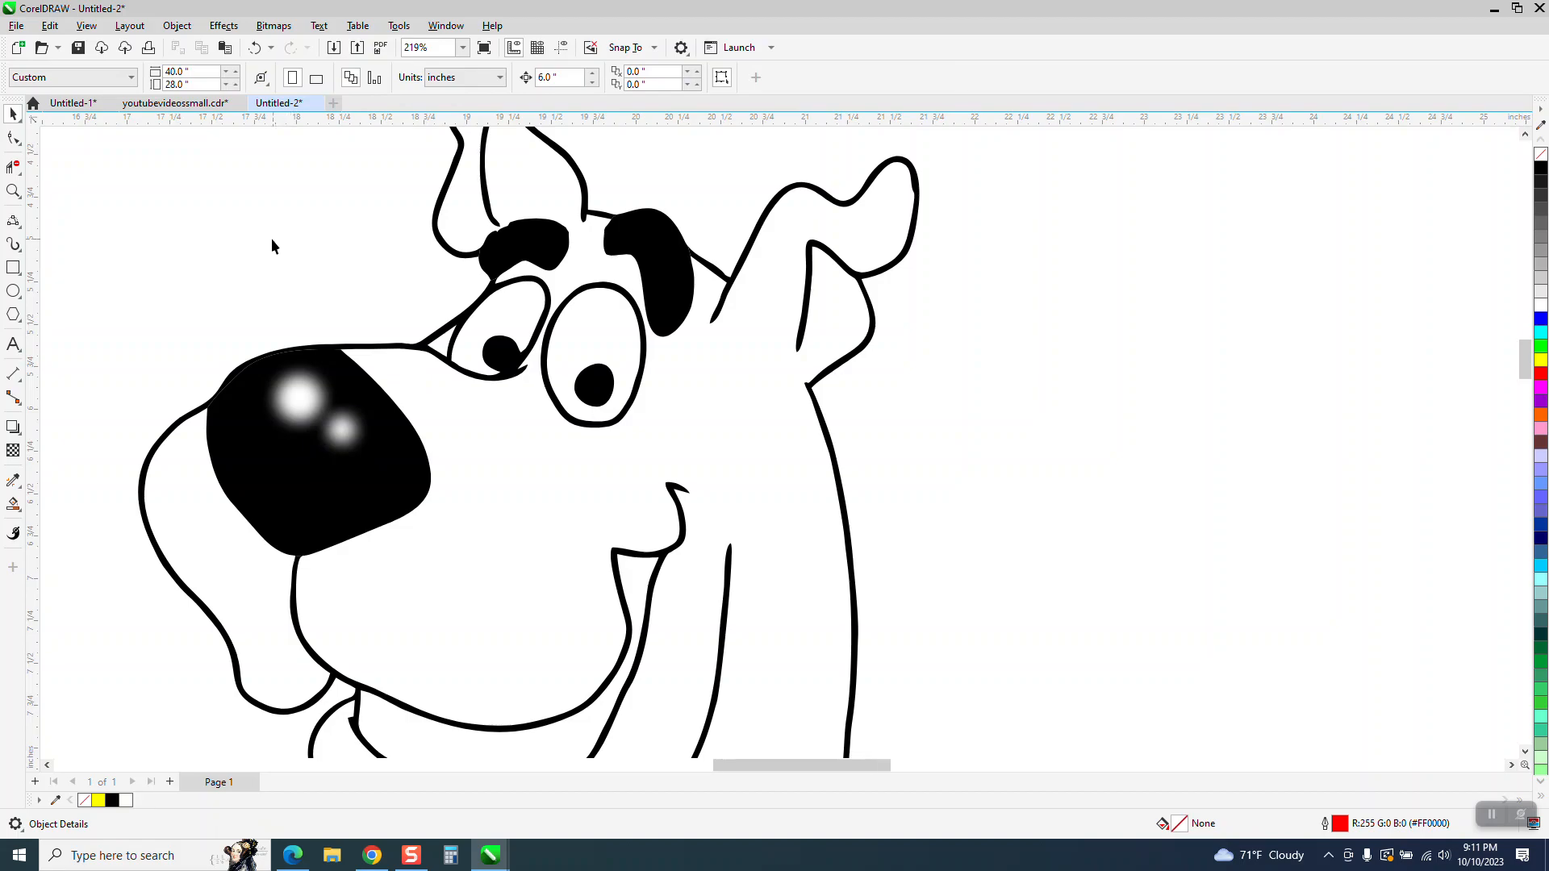
Draw a 3-point curve about 0.23 inch wide and 0.36 inch high following the bend of the black right-hand eyebrow
scroll(273, 240, "down", 3)
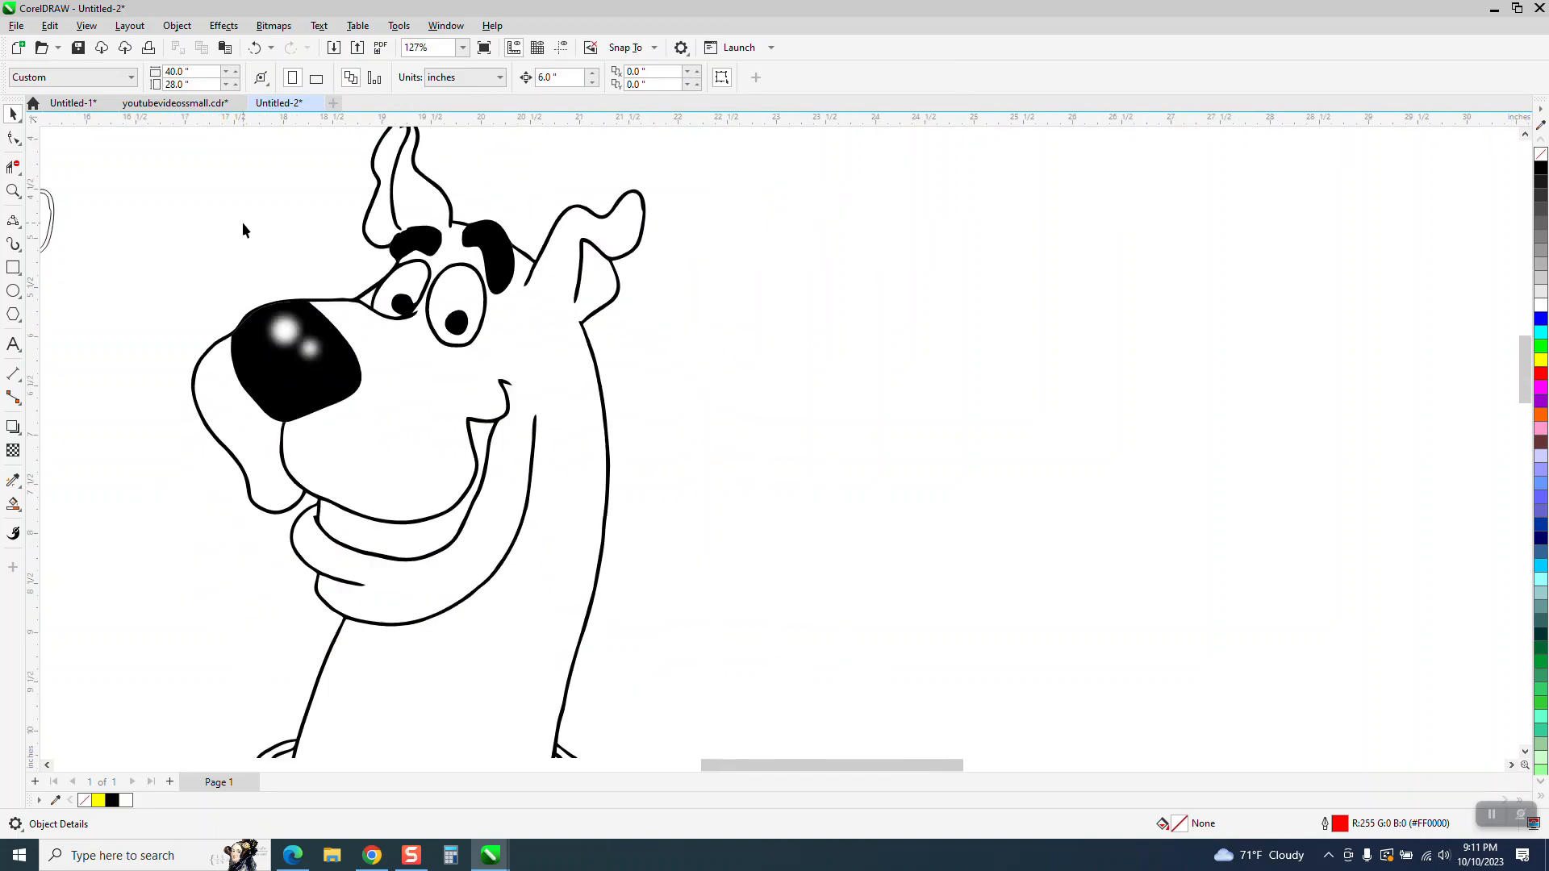
left_click(12, 171)
left_click(13, 190)
left_click_drag(466, 205, 598, 318)
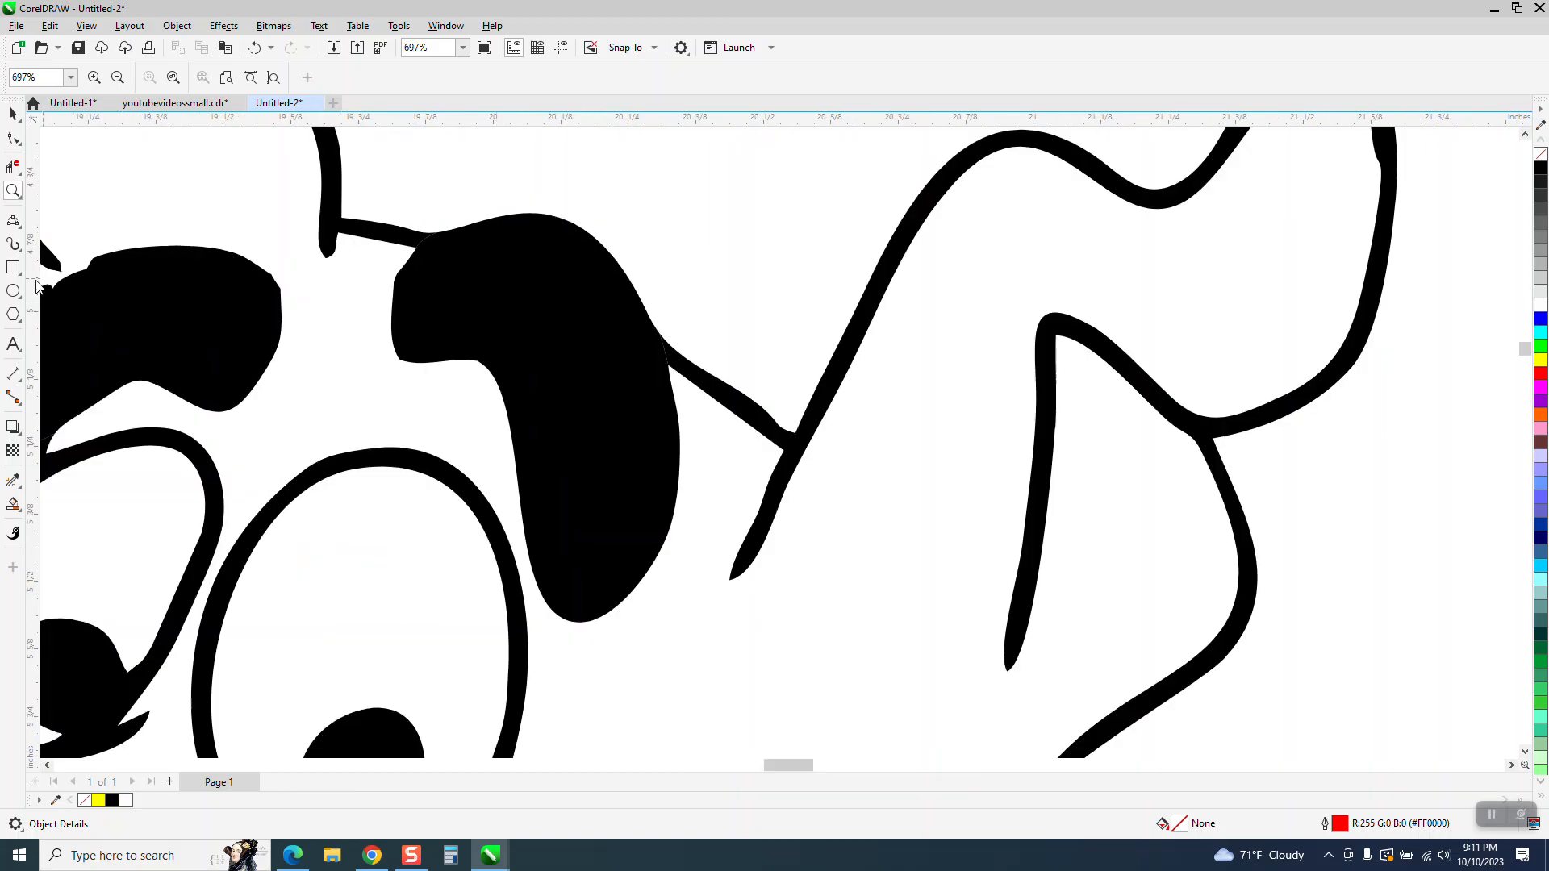
left_click(13, 291)
scroll(323, 252, "down", 4)
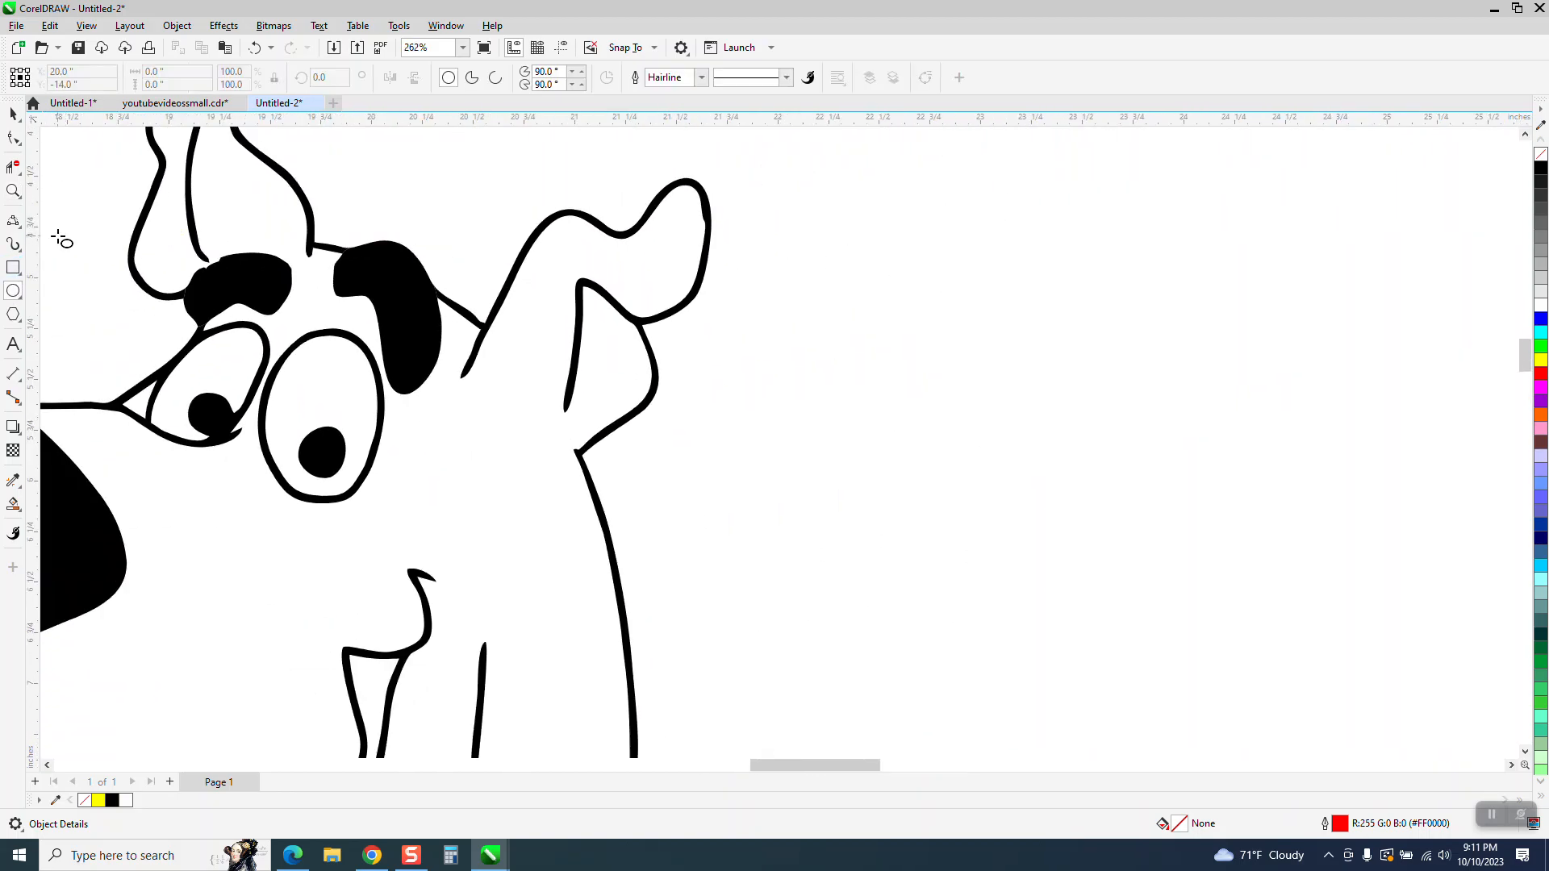
left_click(22, 233)
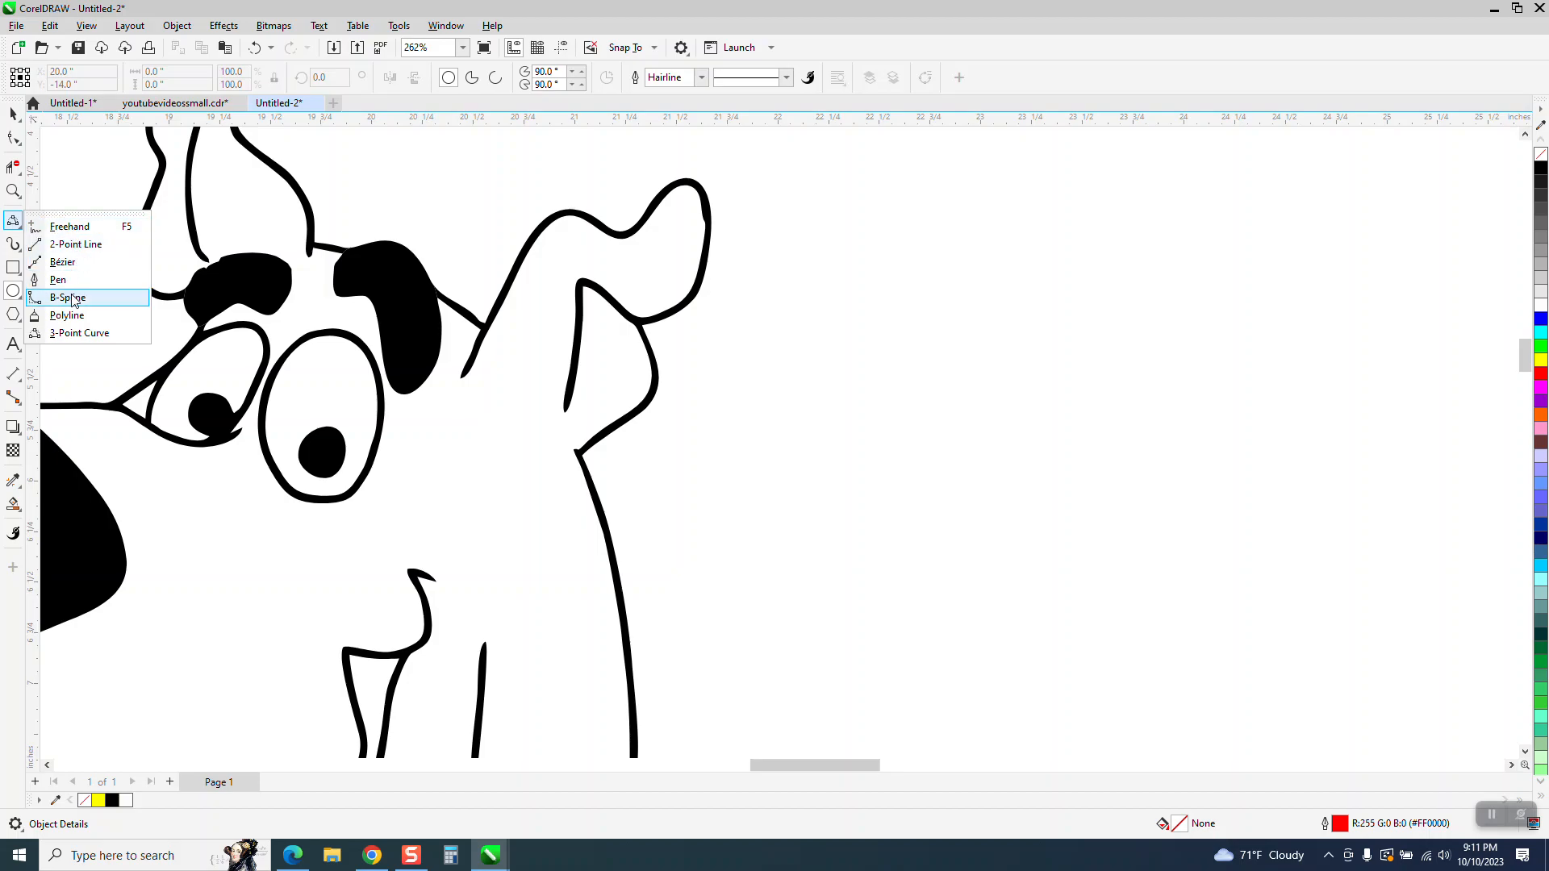
left_click(81, 333)
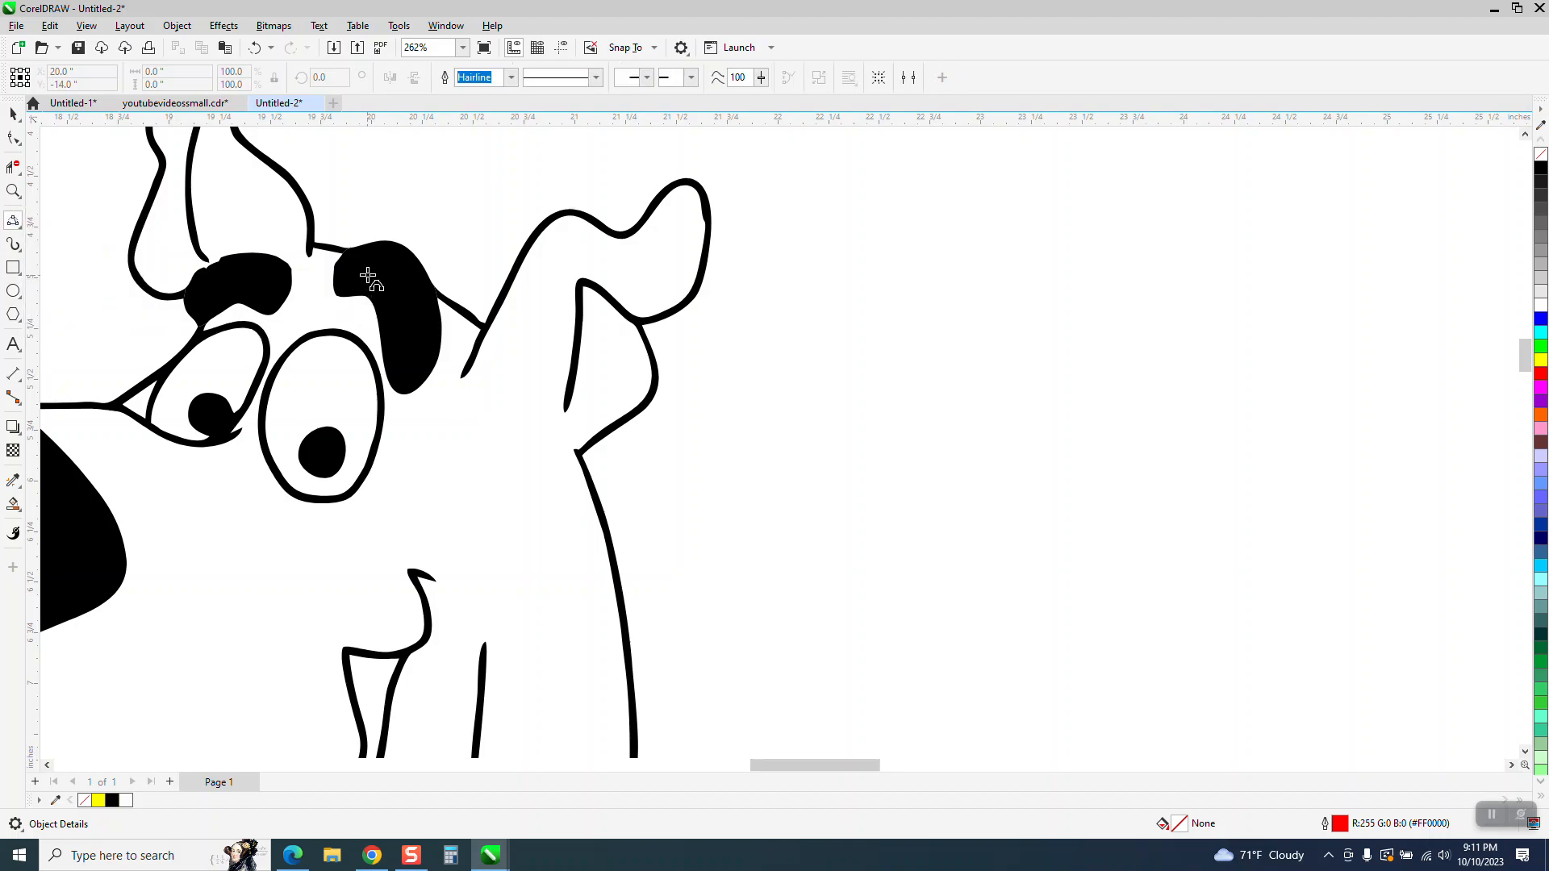
left_click_drag(367, 270, 412, 330)
left_click(409, 301)
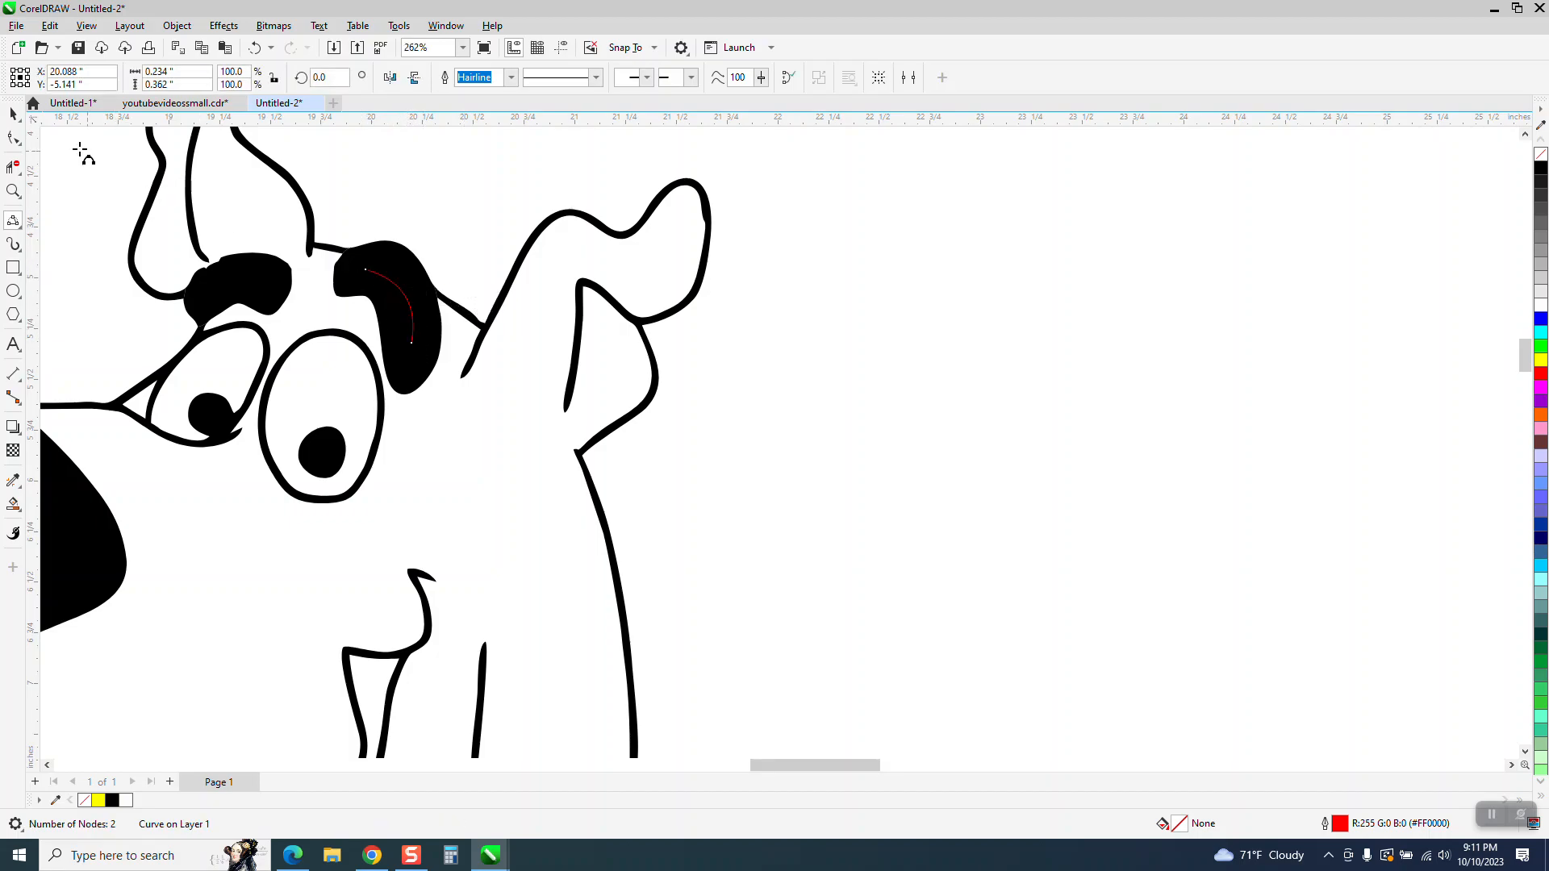
Move the new curve 6 inches to the right into the empty area, undoing the two extra nudges
left_click(15, 115)
key("Right")
key("Up")
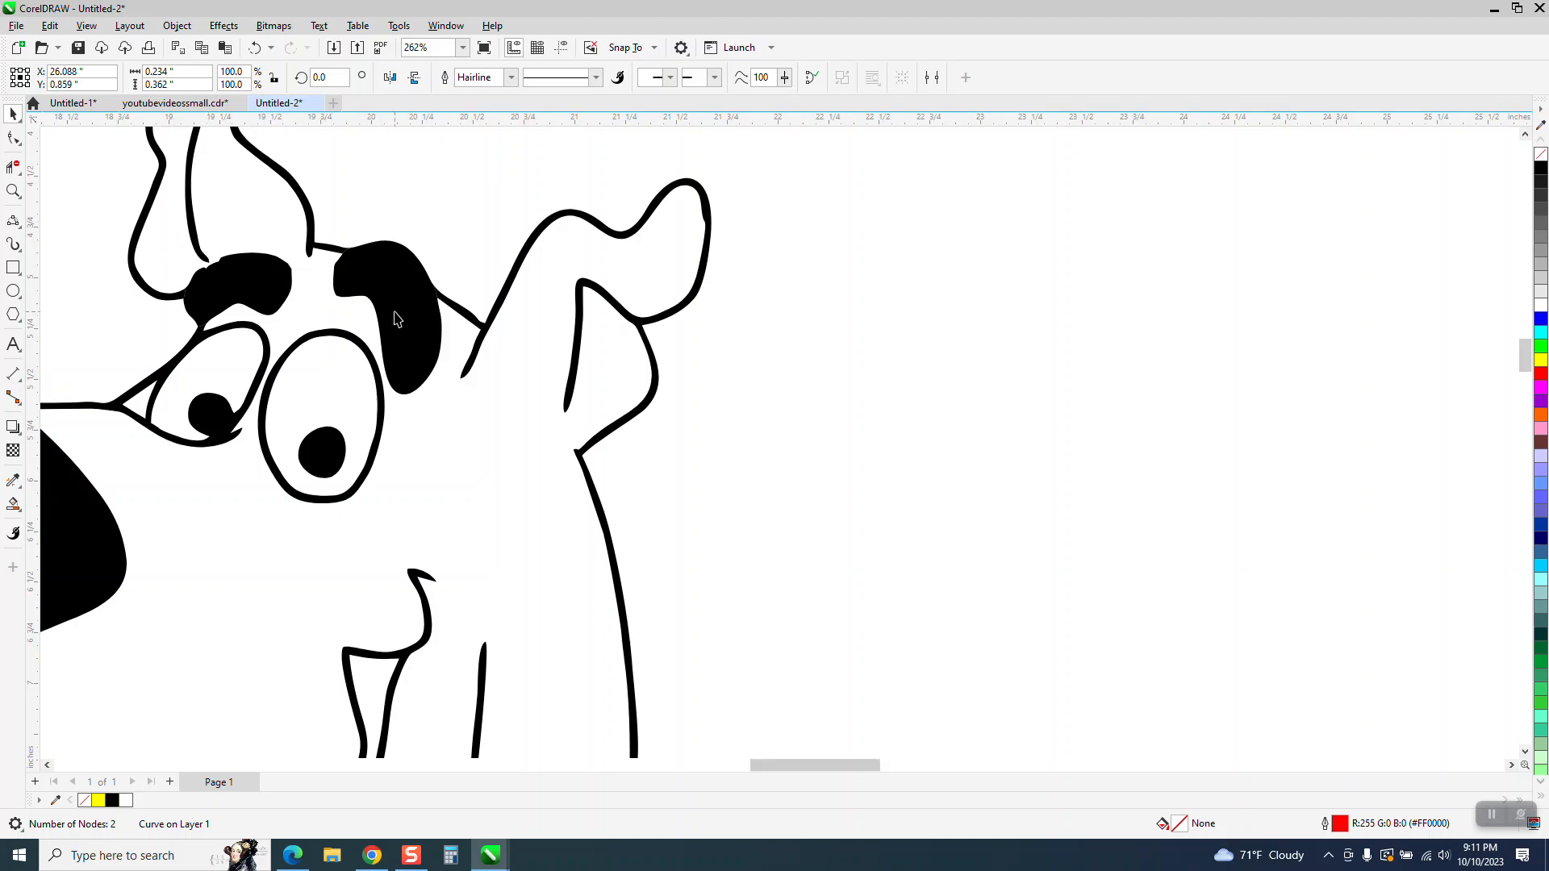
scroll(397, 319, "down", 5)
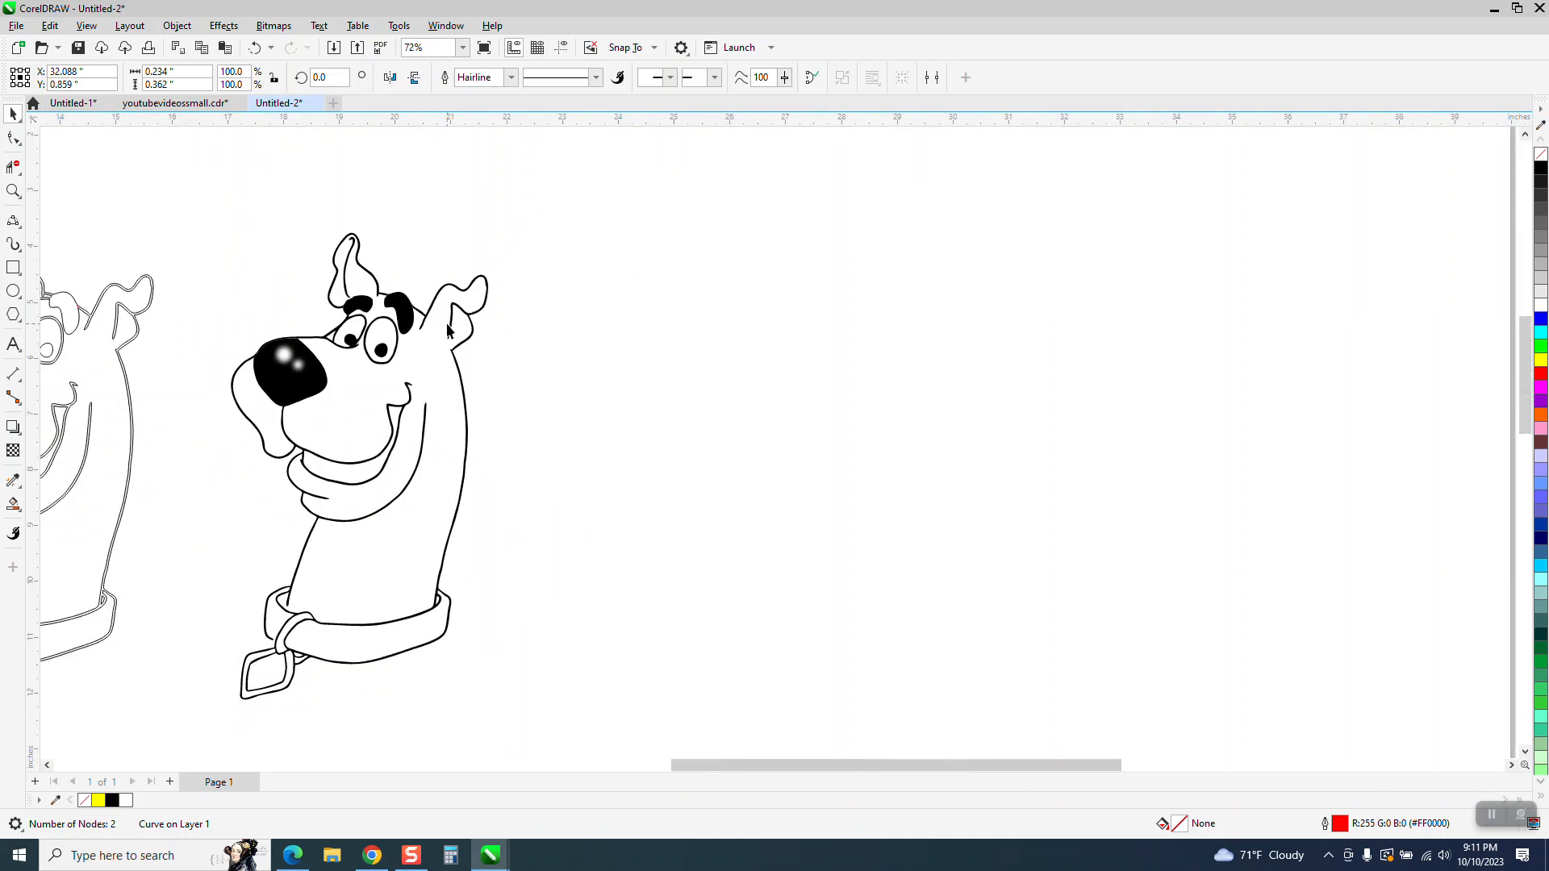
left_click(255, 48)
left_click(255, 48)
Set the outline width of the red curve beside the dog to 0.1 inch
left_click(13, 190)
left_click_drag(726, 287, 809, 364)
left_click(13, 115)
left_click(511, 78)
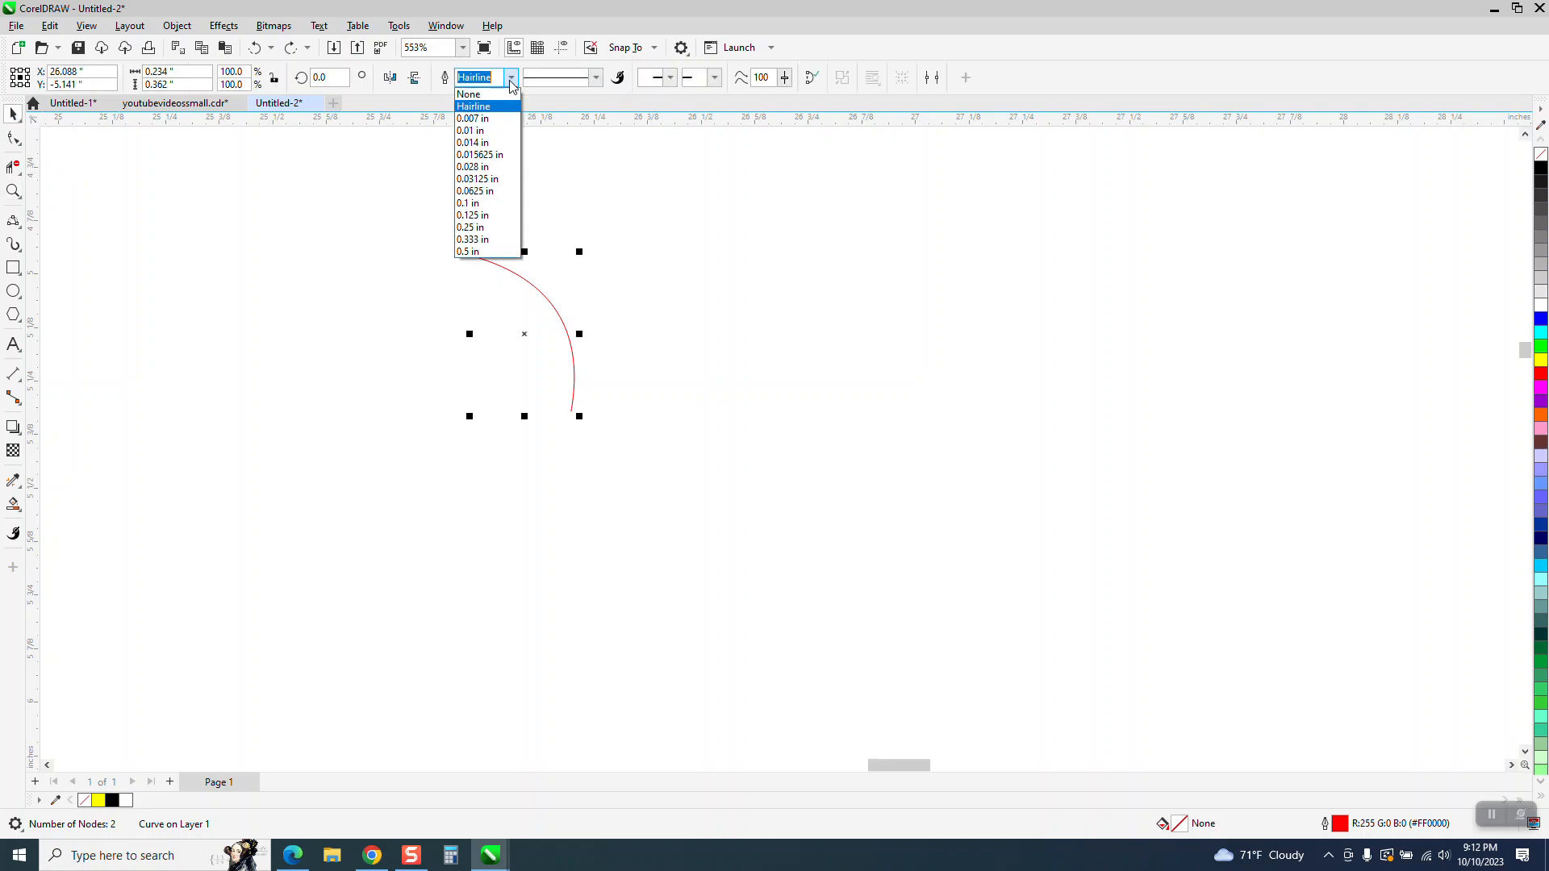
left_click(484, 246)
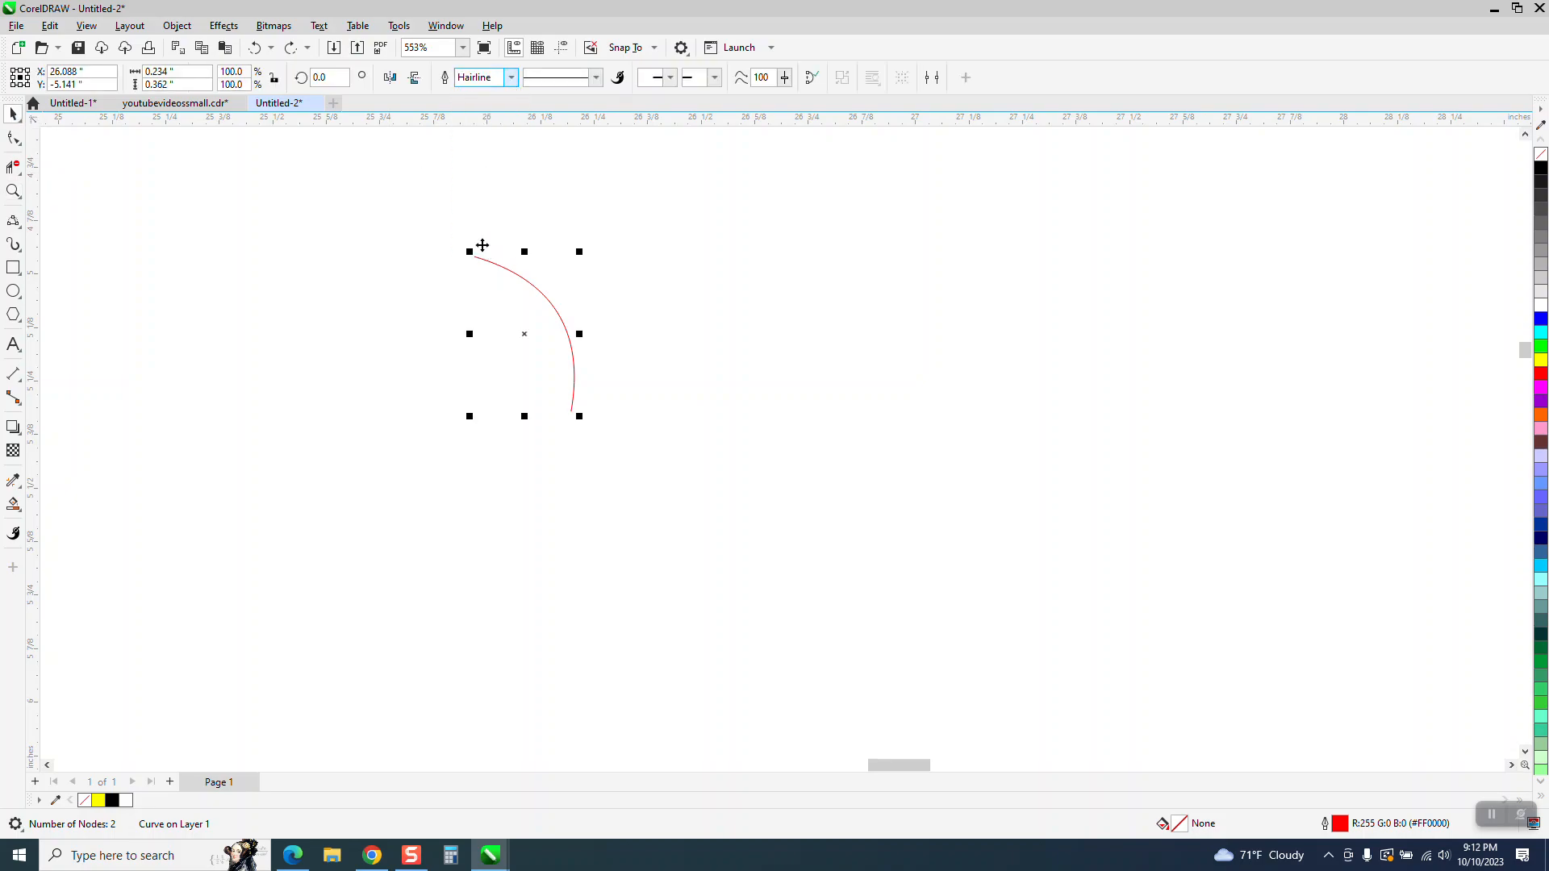
left_click(512, 77)
left_click(471, 204)
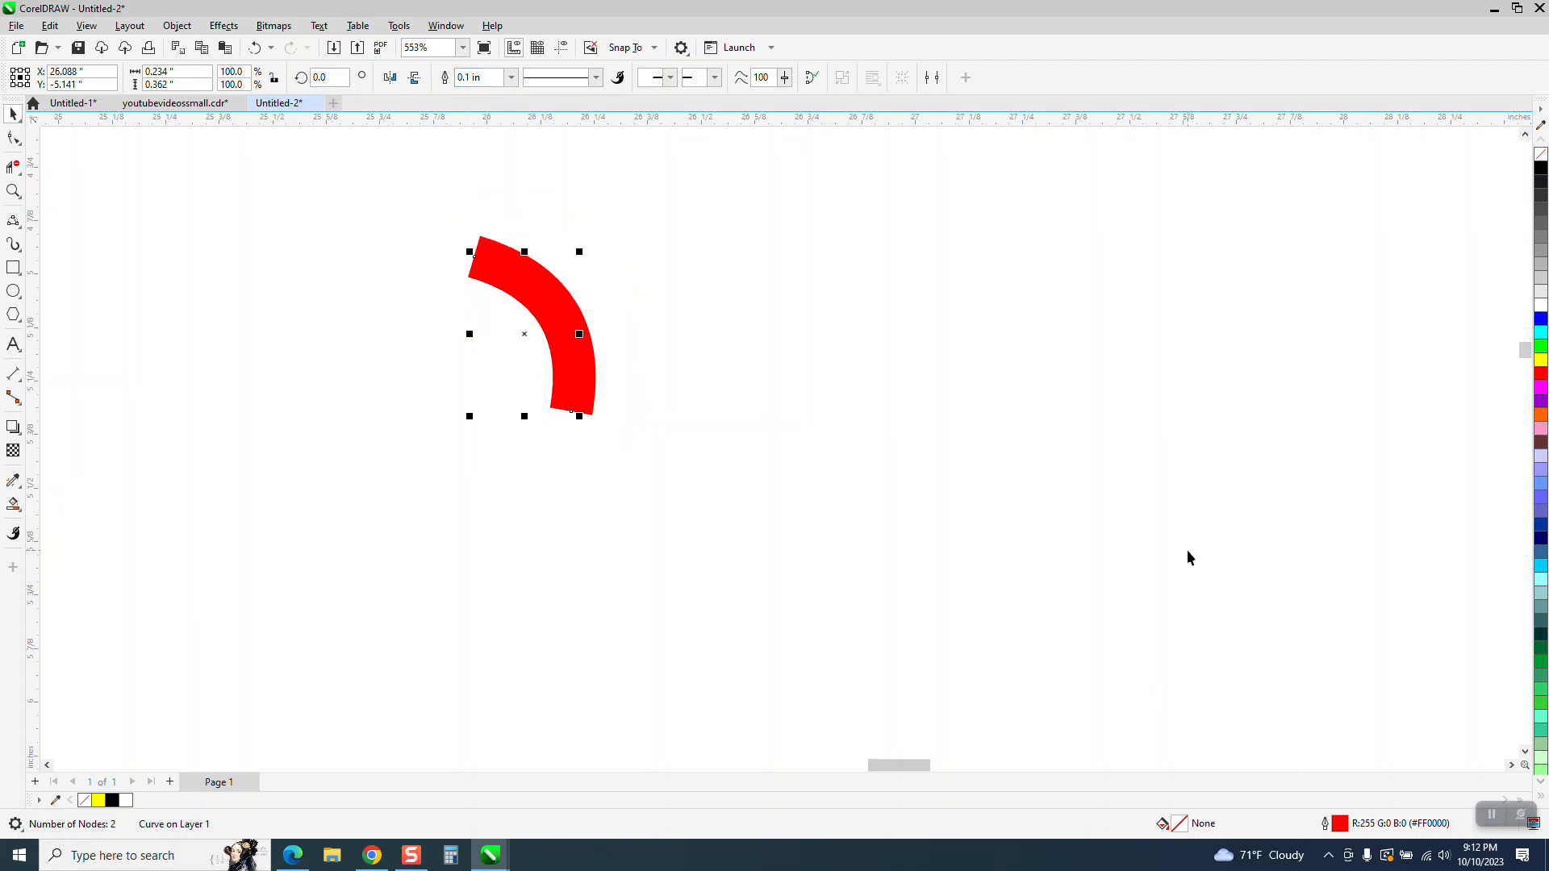
Give the thick red curve round line caps in its outline settings
key("F12")
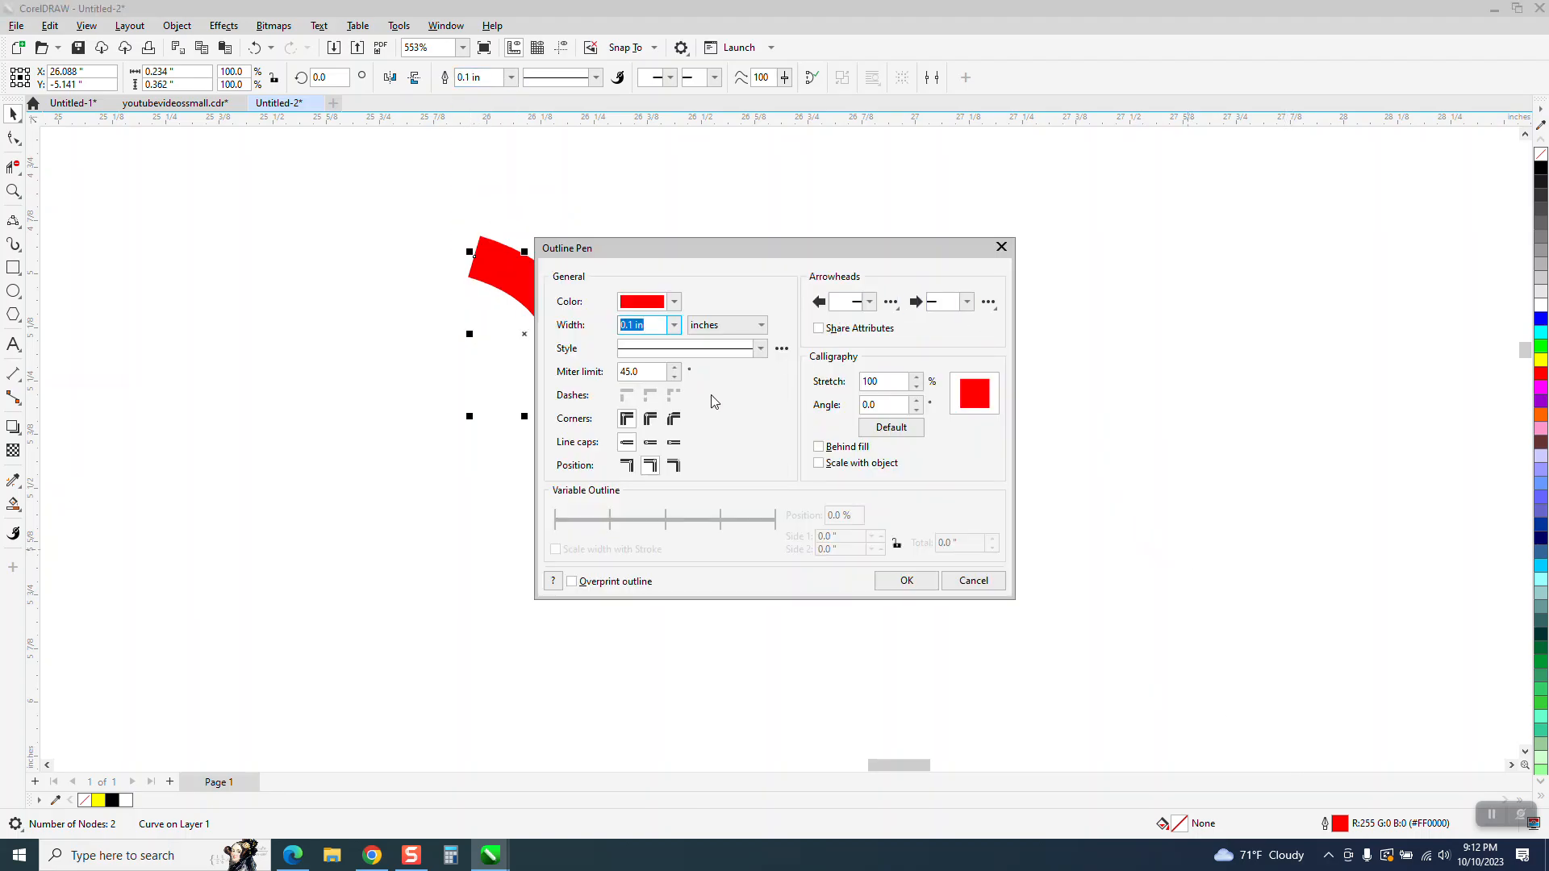
left_click(651, 443)
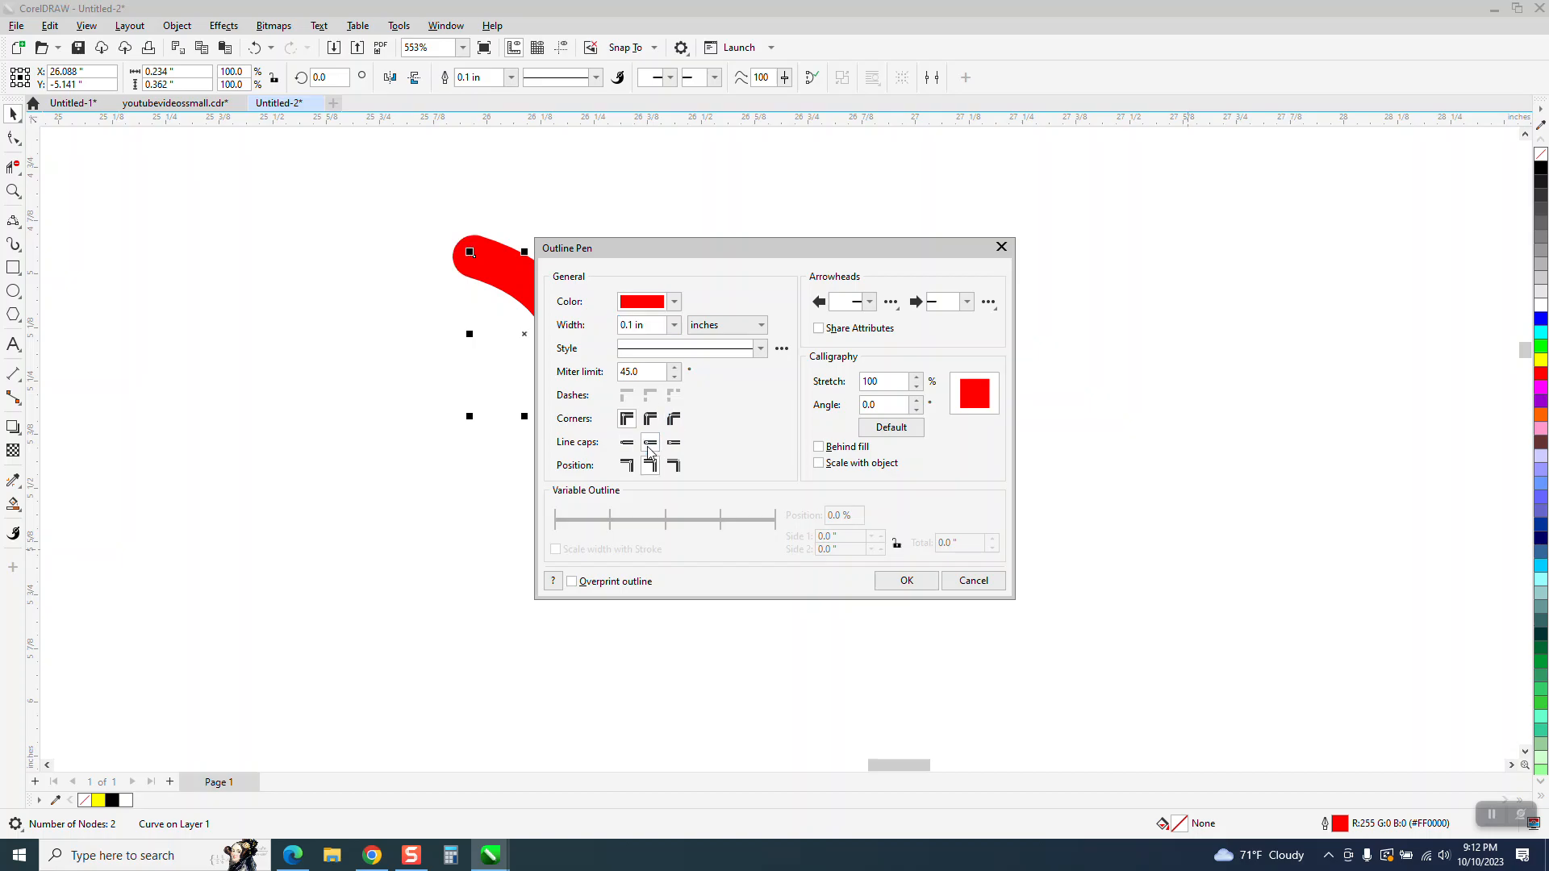
left_click(907, 582)
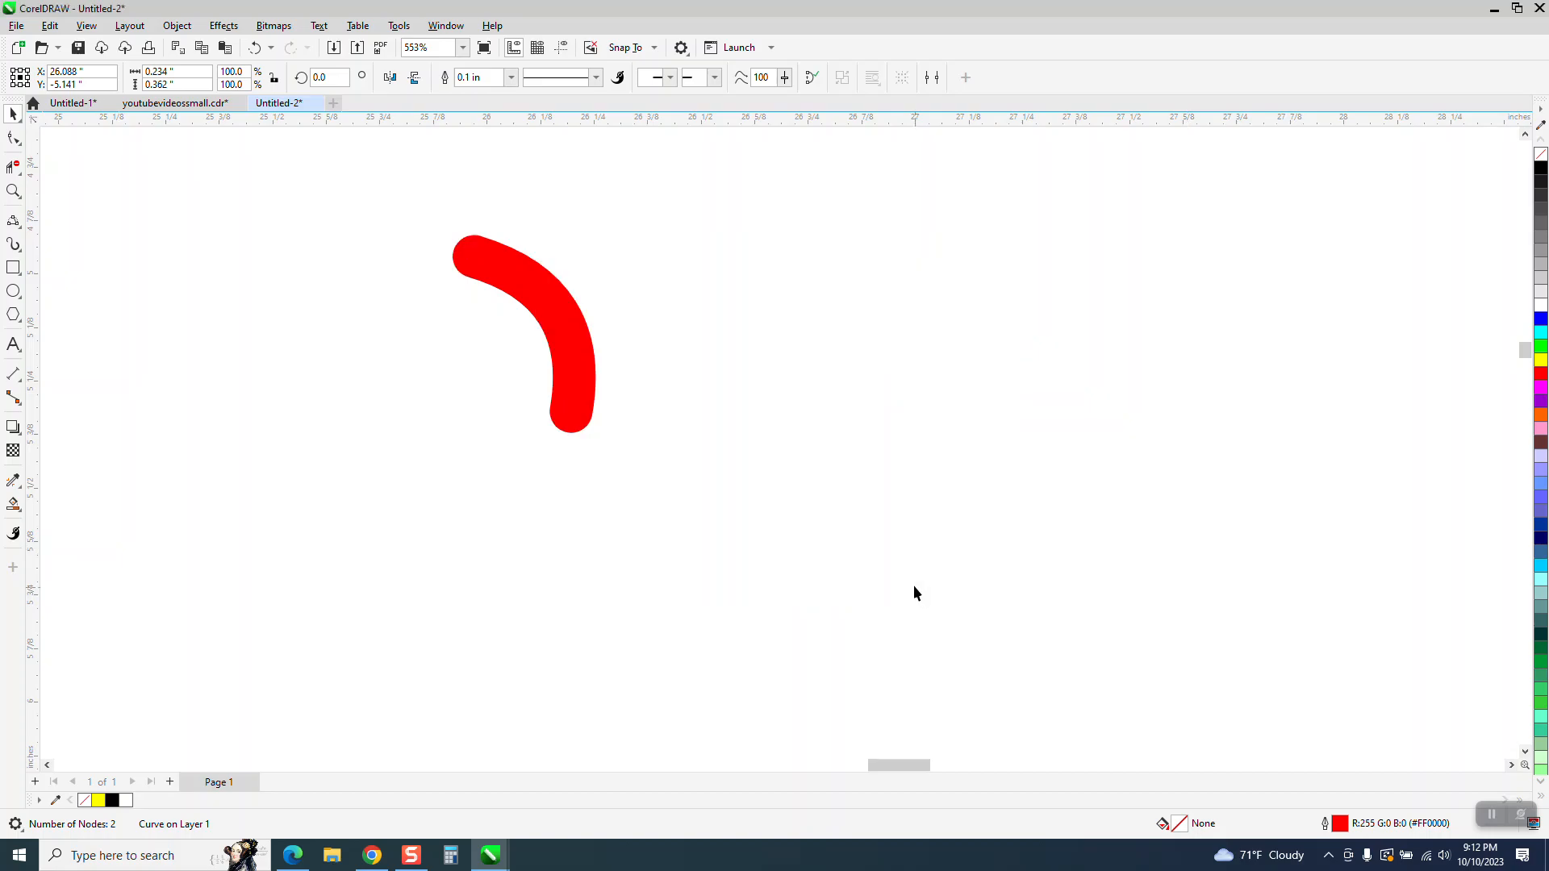
Convert the thick red curve's outline to an object and fill it with white
left_click(177, 26)
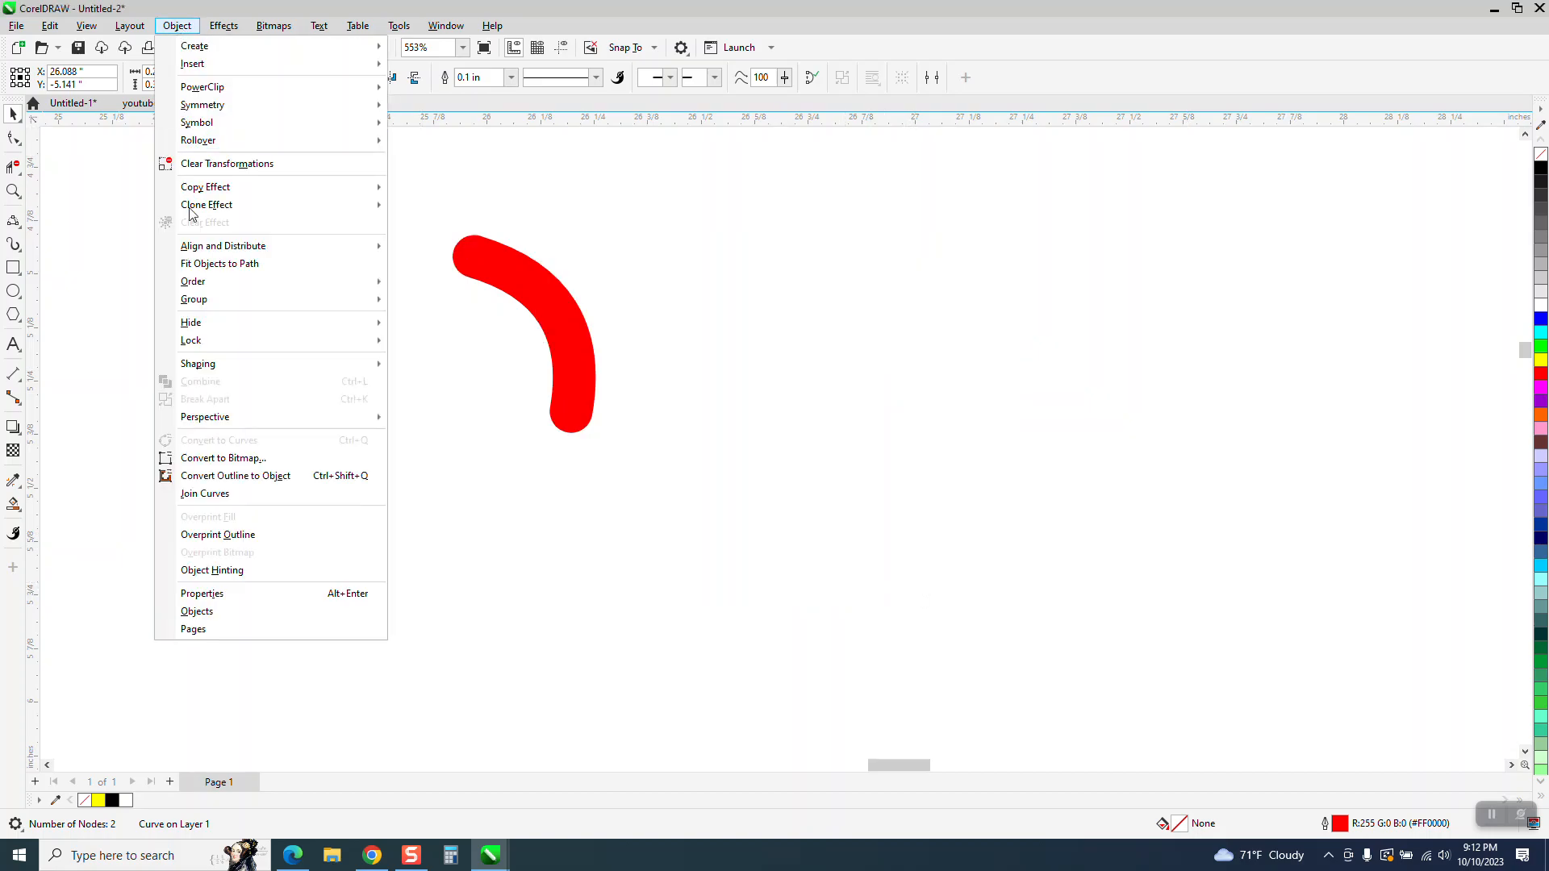
left_click(248, 477)
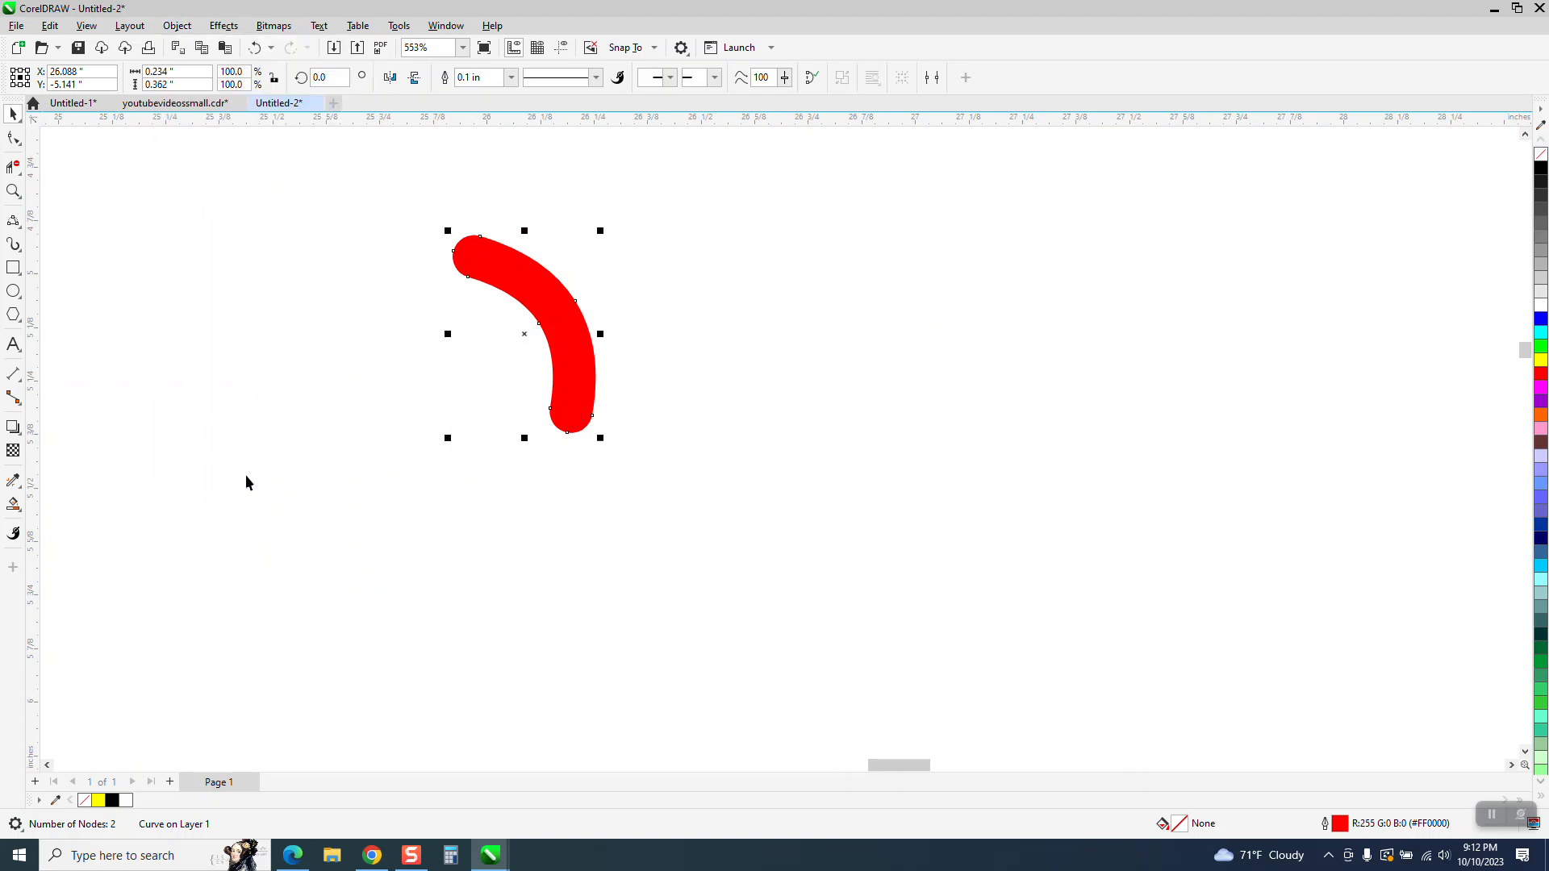
left_click(1540, 158)
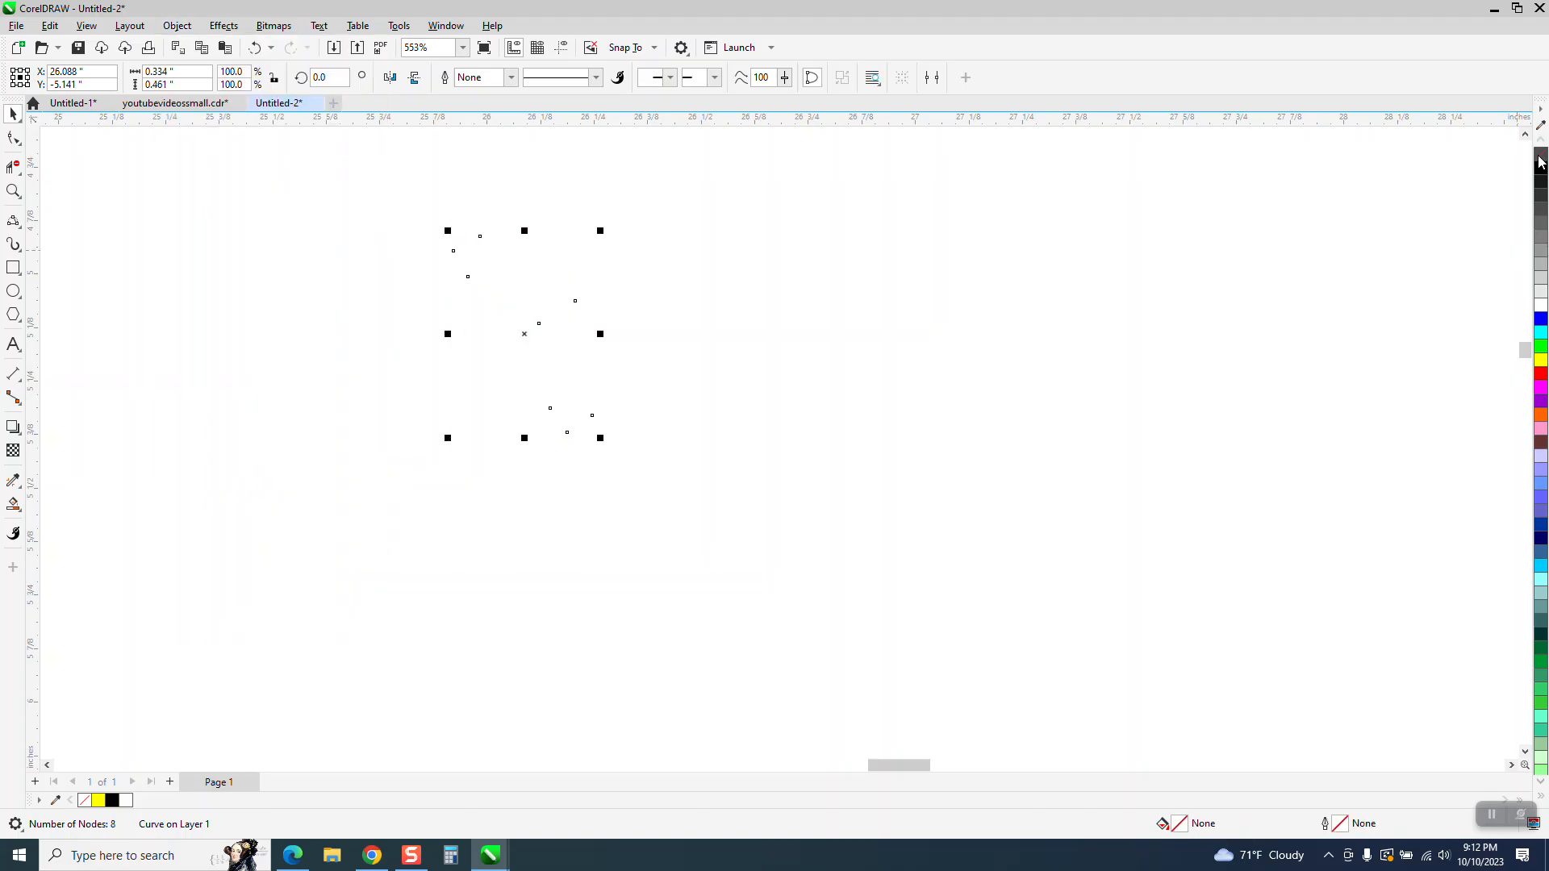
left_click(1541, 306)
Move the white curved shape 6 inches to the left, back onto the right-hand eyebrow
scroll(1454, 271, "down", 4)
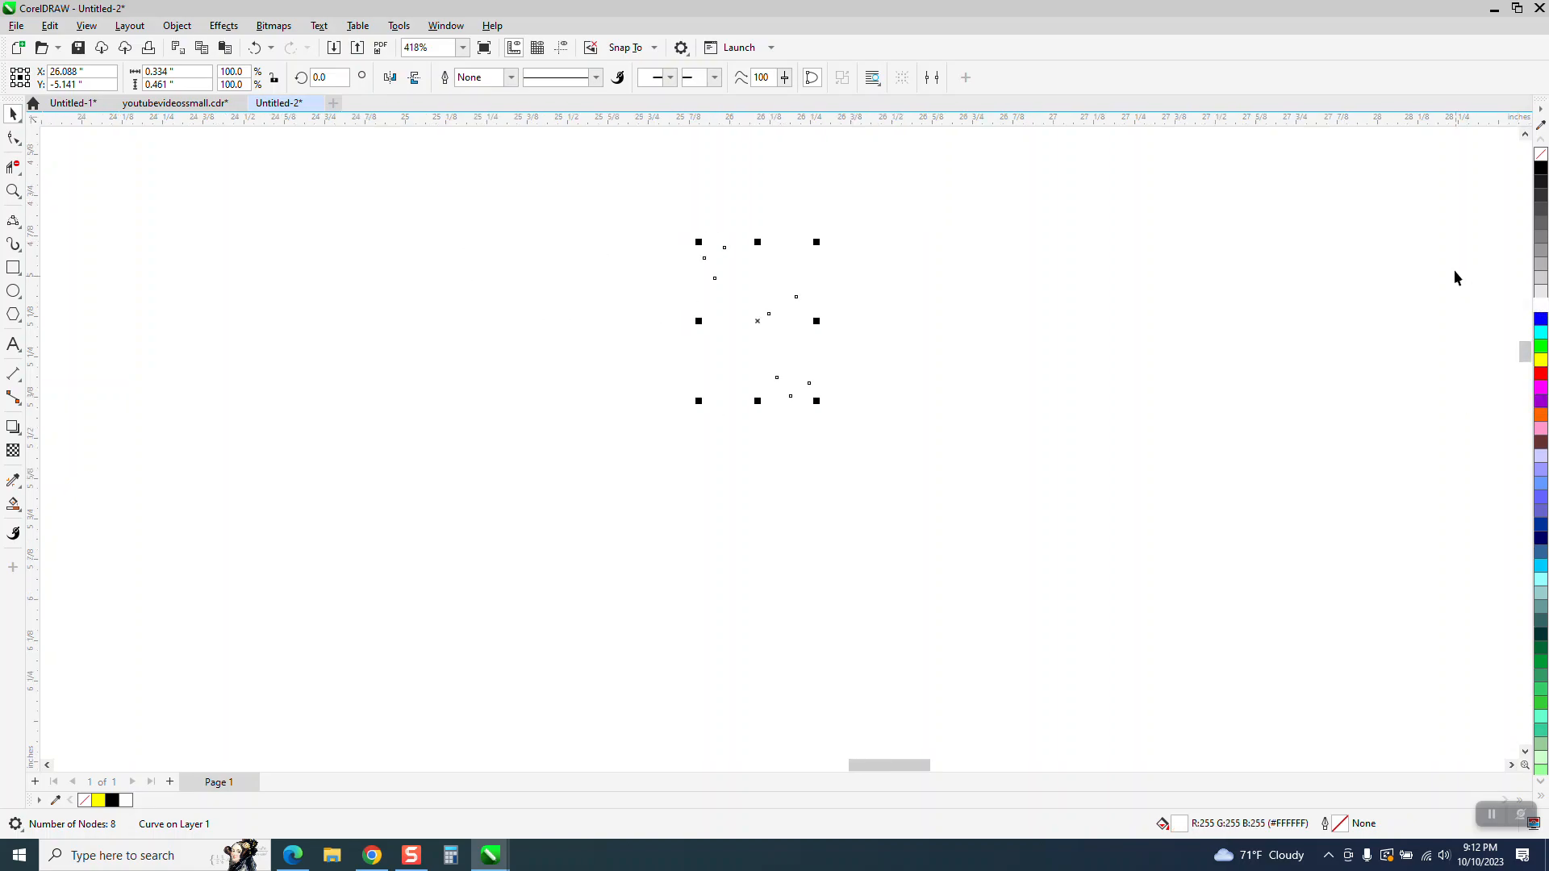
key("Left")
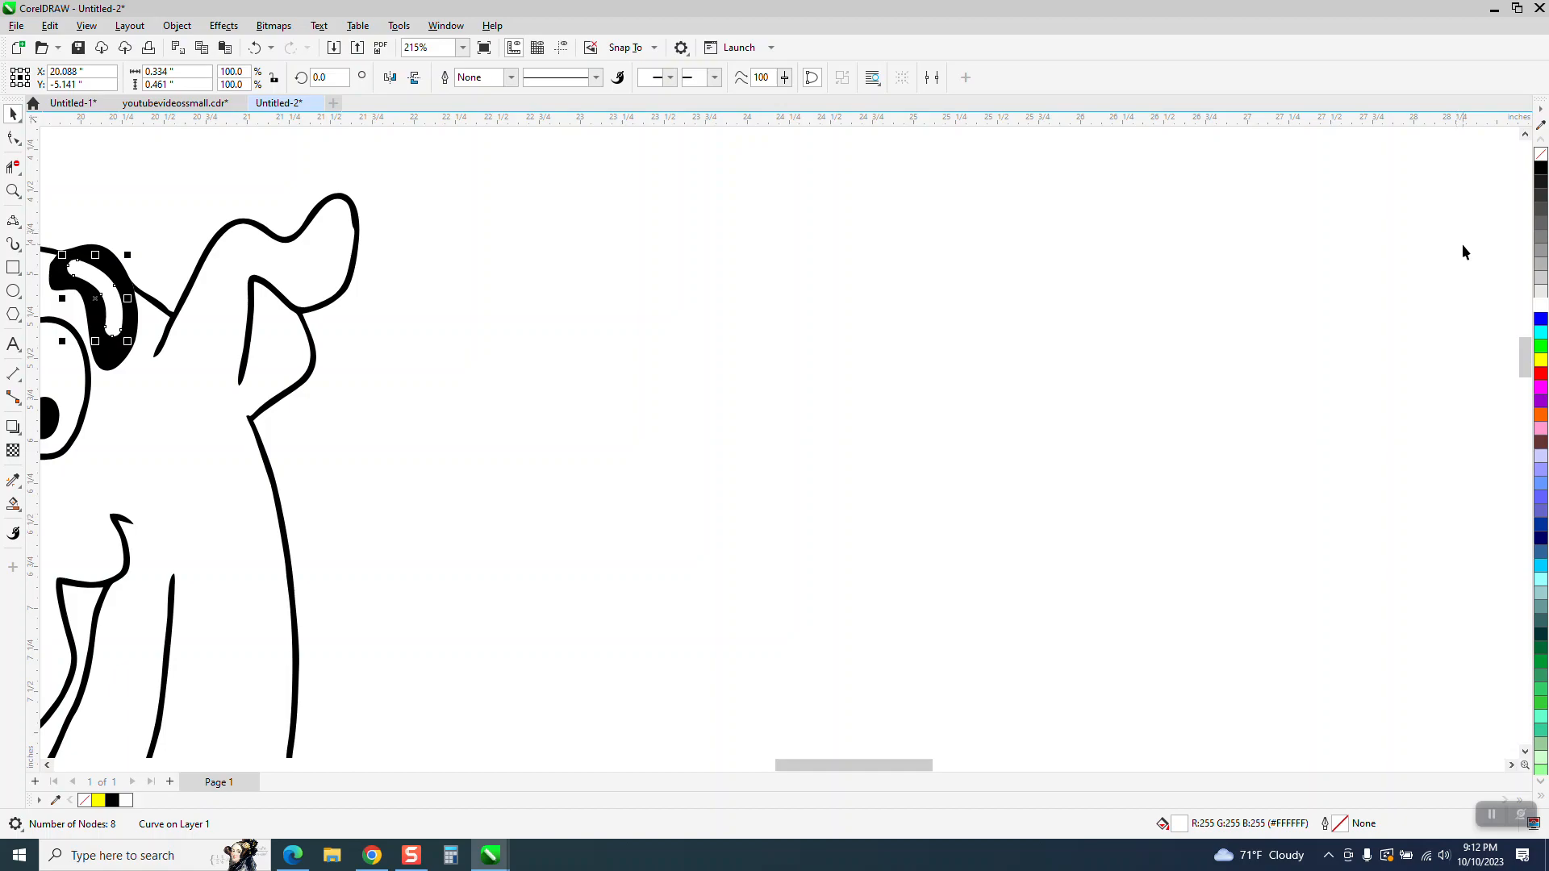
scroll(1462, 244, "down", 1)
scroll(701, 131, "down", 1)
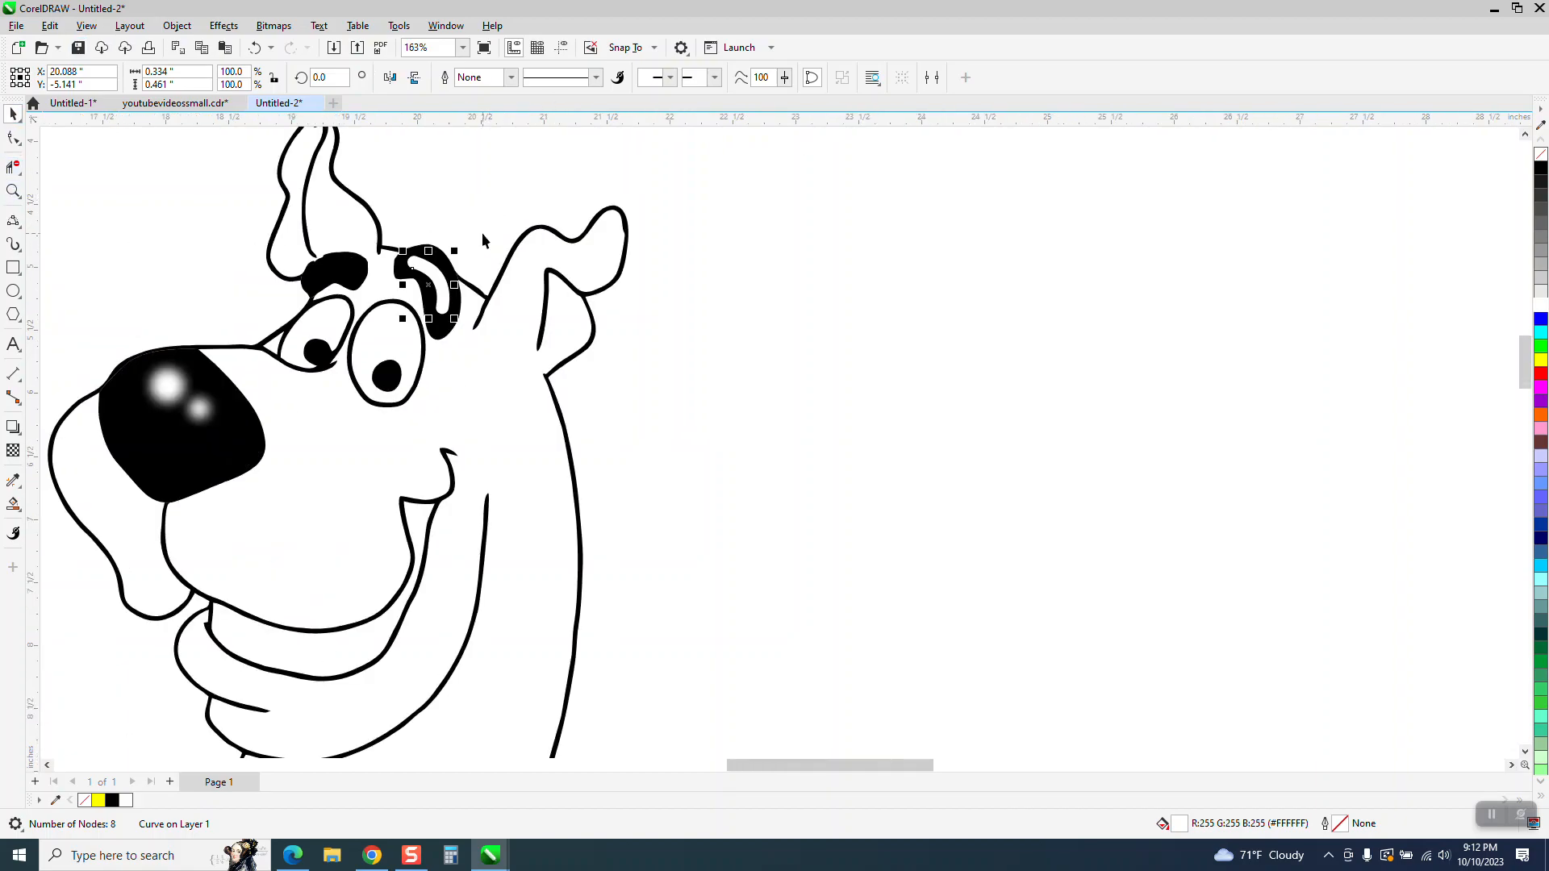
Undo the joint resizing of eyebrow and highlight, and shrink only the white highlight to about 0.28 by 0.39 inch around its center
left_click(13, 191)
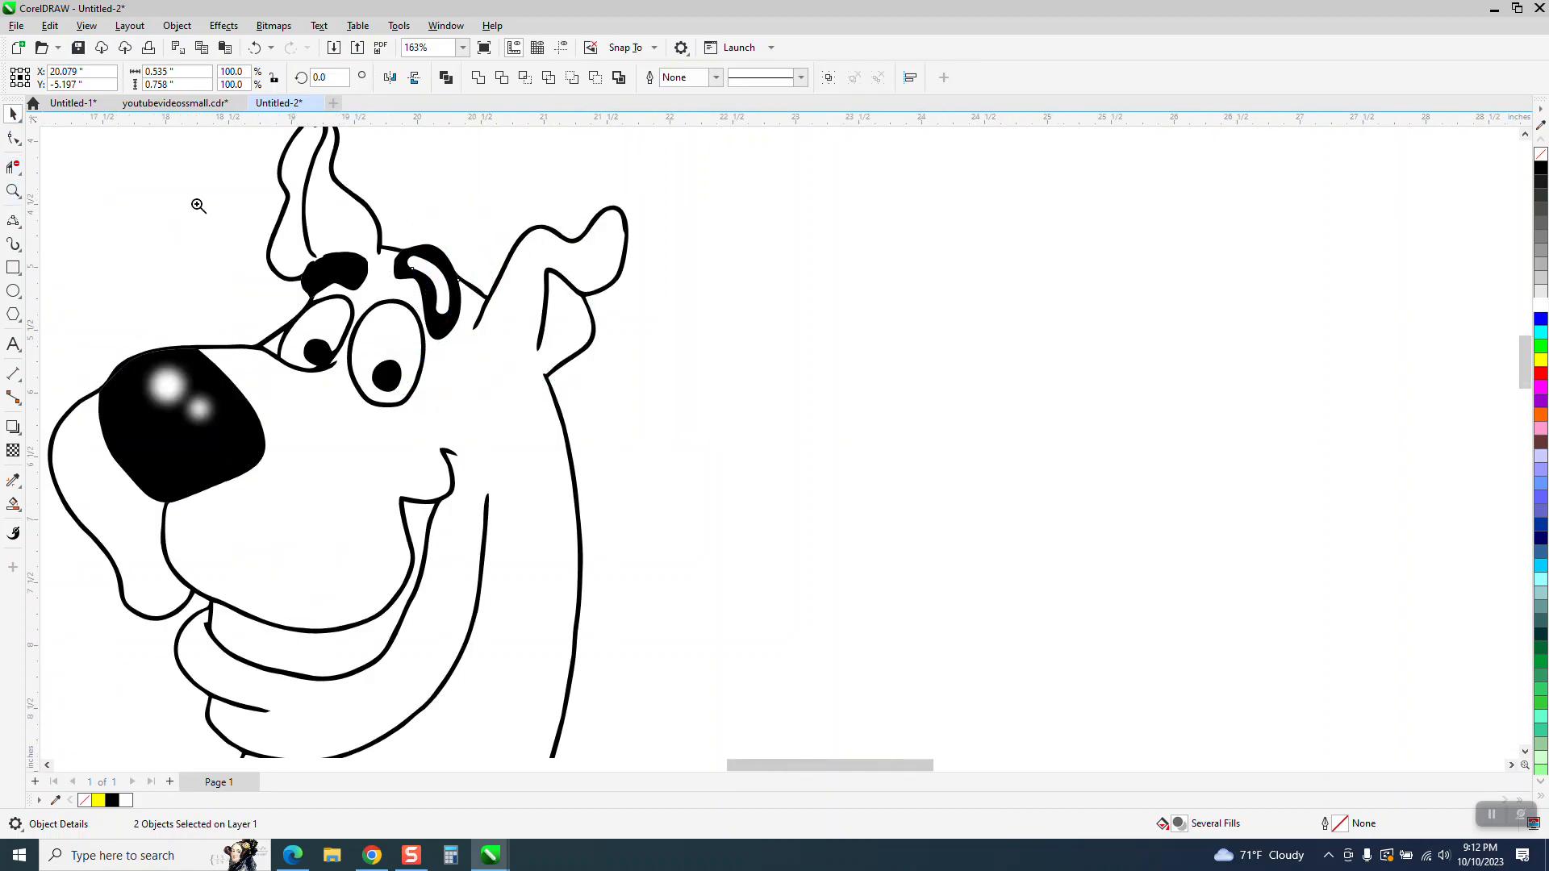
left_click_drag(365, 204, 591, 409)
left_click(19, 116)
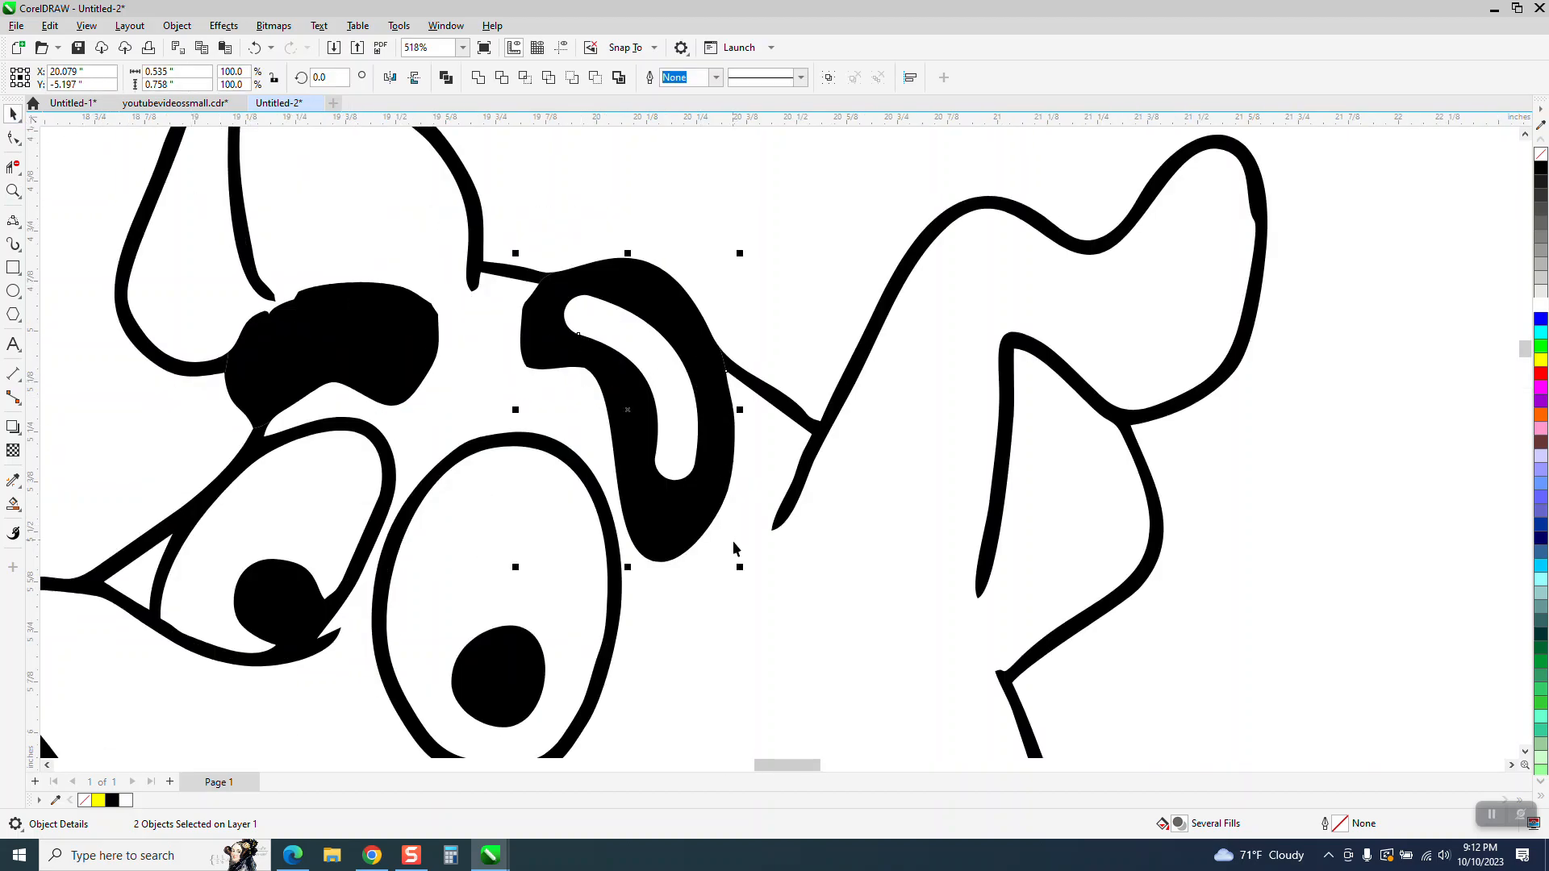
left_click_drag(744, 568, 732, 556)
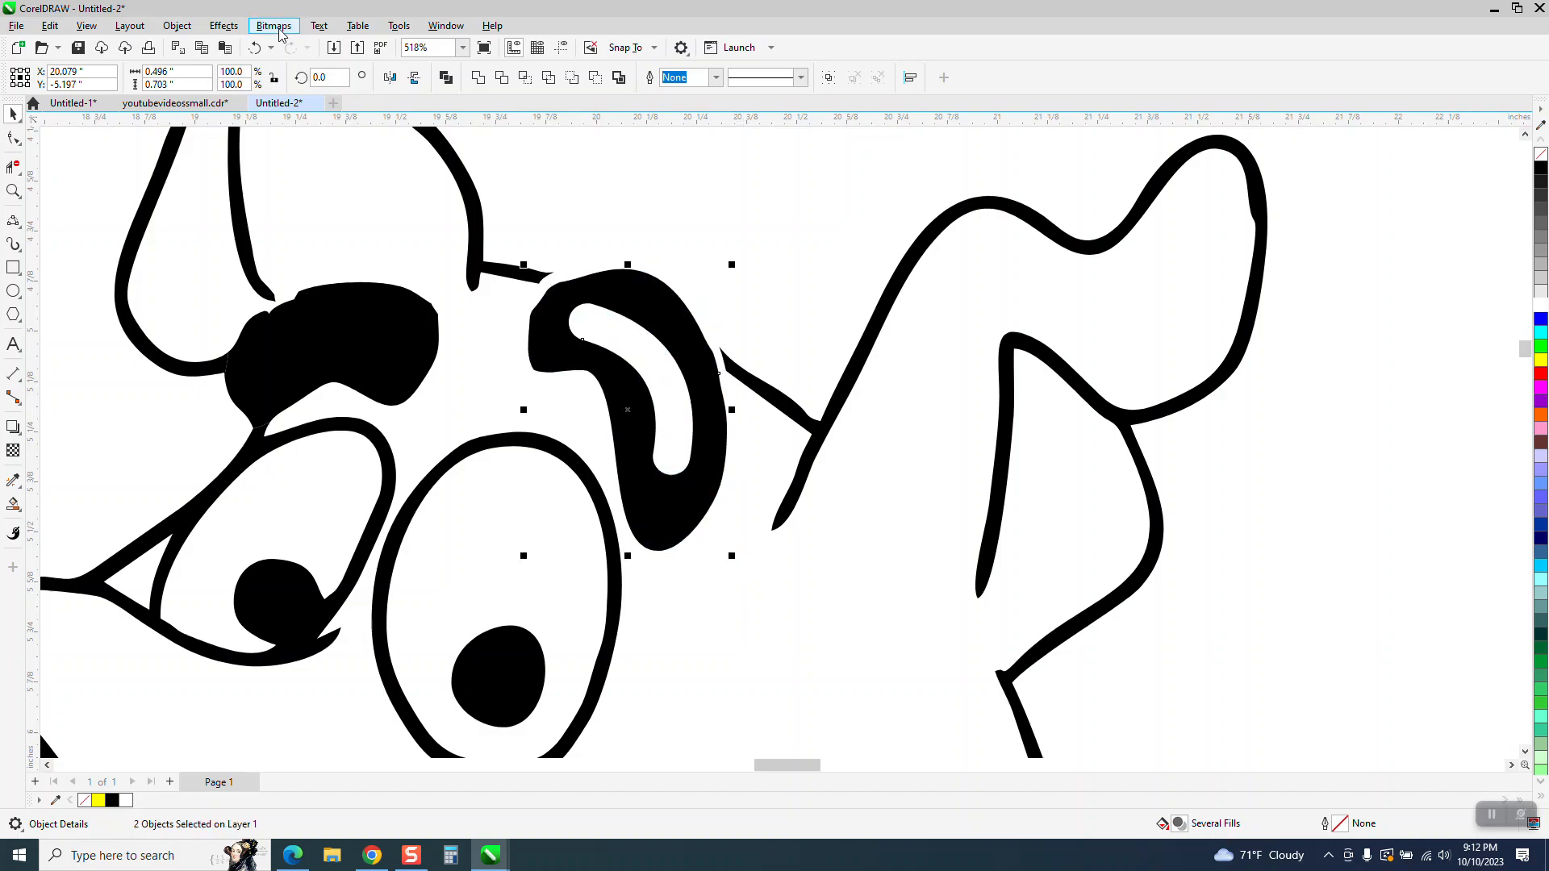
left_click(257, 46)
left_click(683, 385)
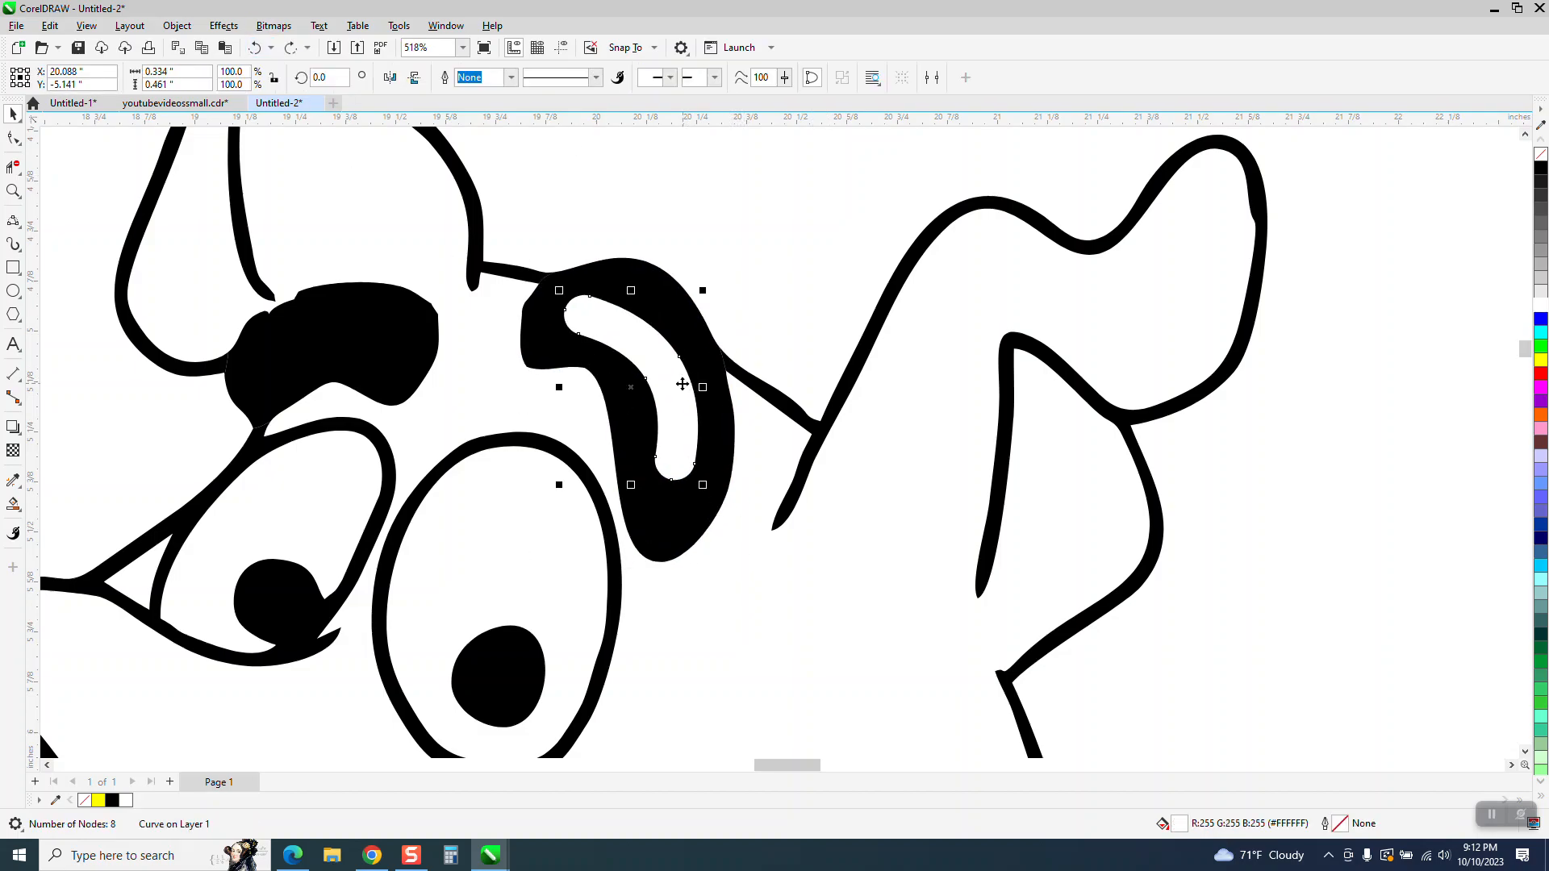
left_click_drag(702, 484, 692, 470)
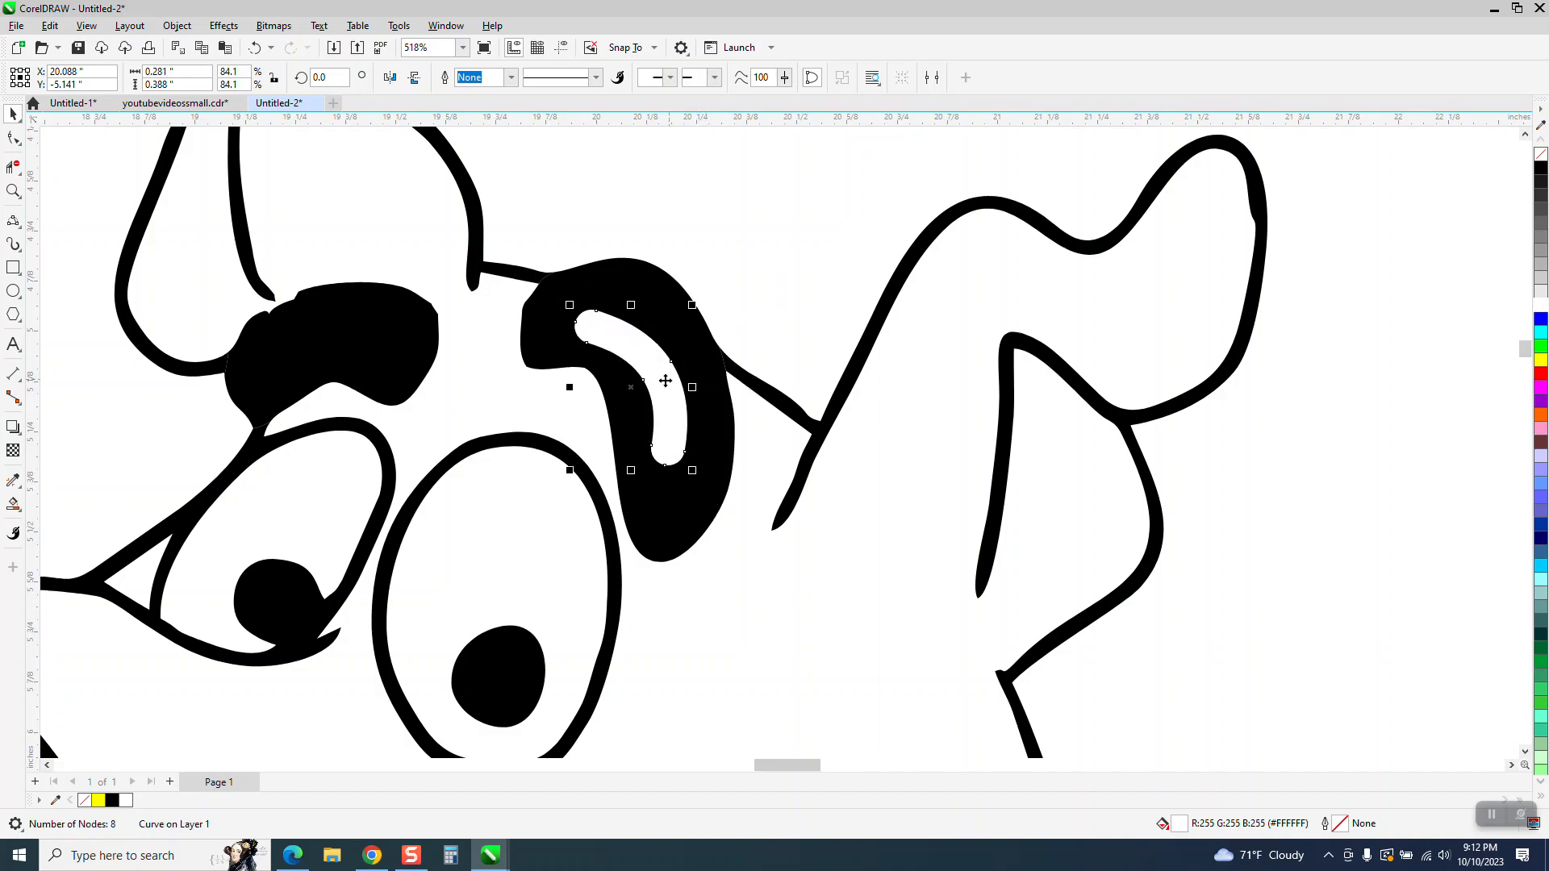
left_click_drag(643, 382, 644, 380)
Apply a Gaussian blur with a 13.4-pixel radius to the white highlight on the right-hand eyebrow
left_click(224, 25)
mouse_move(231, 231)
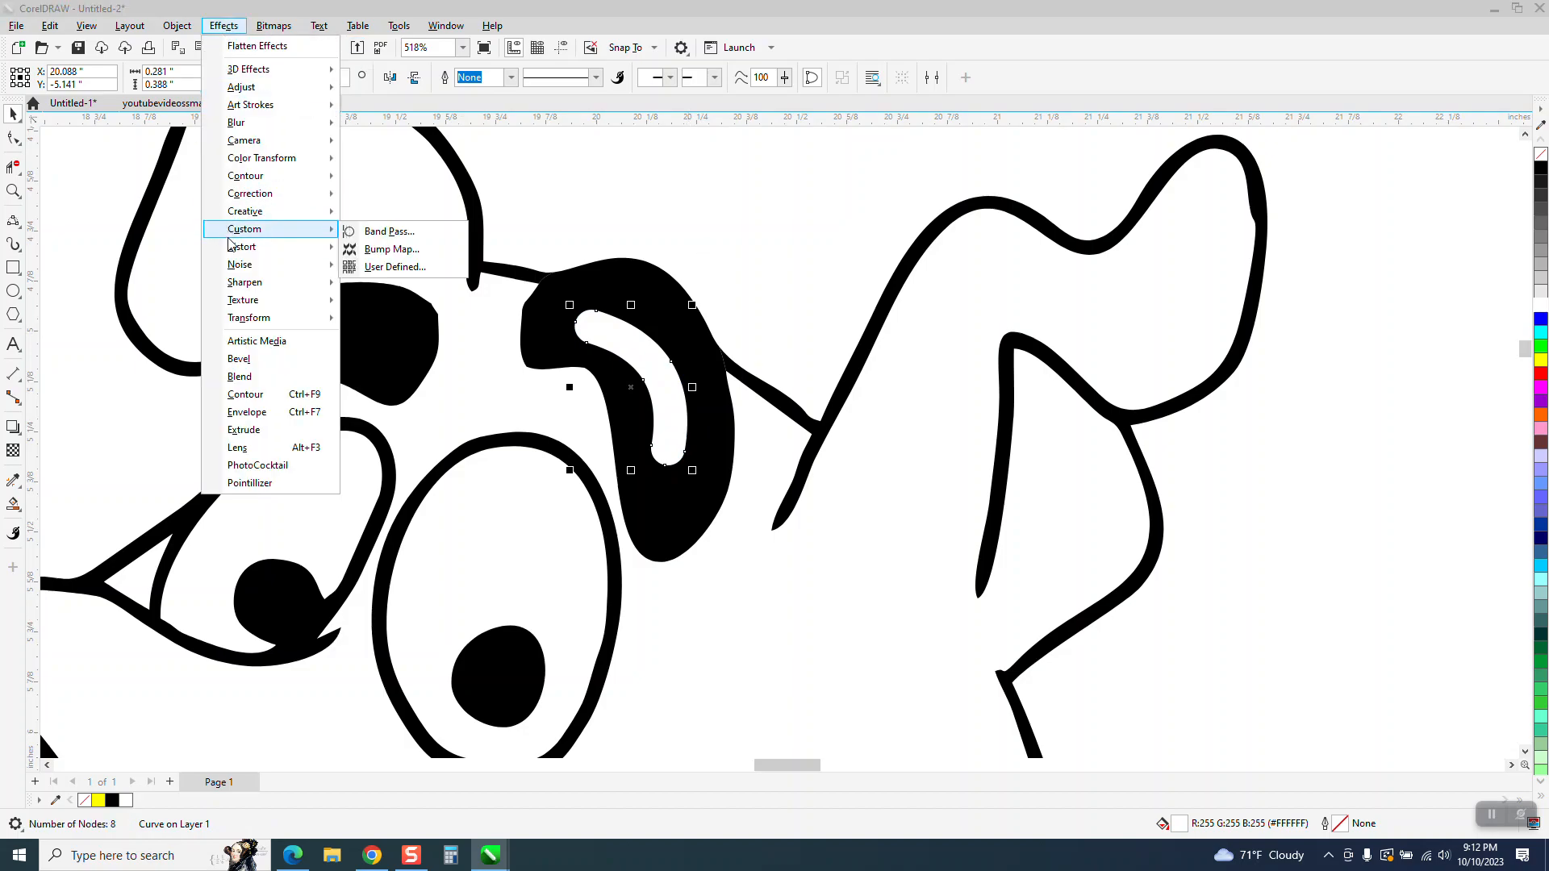
mouse_move(254, 125)
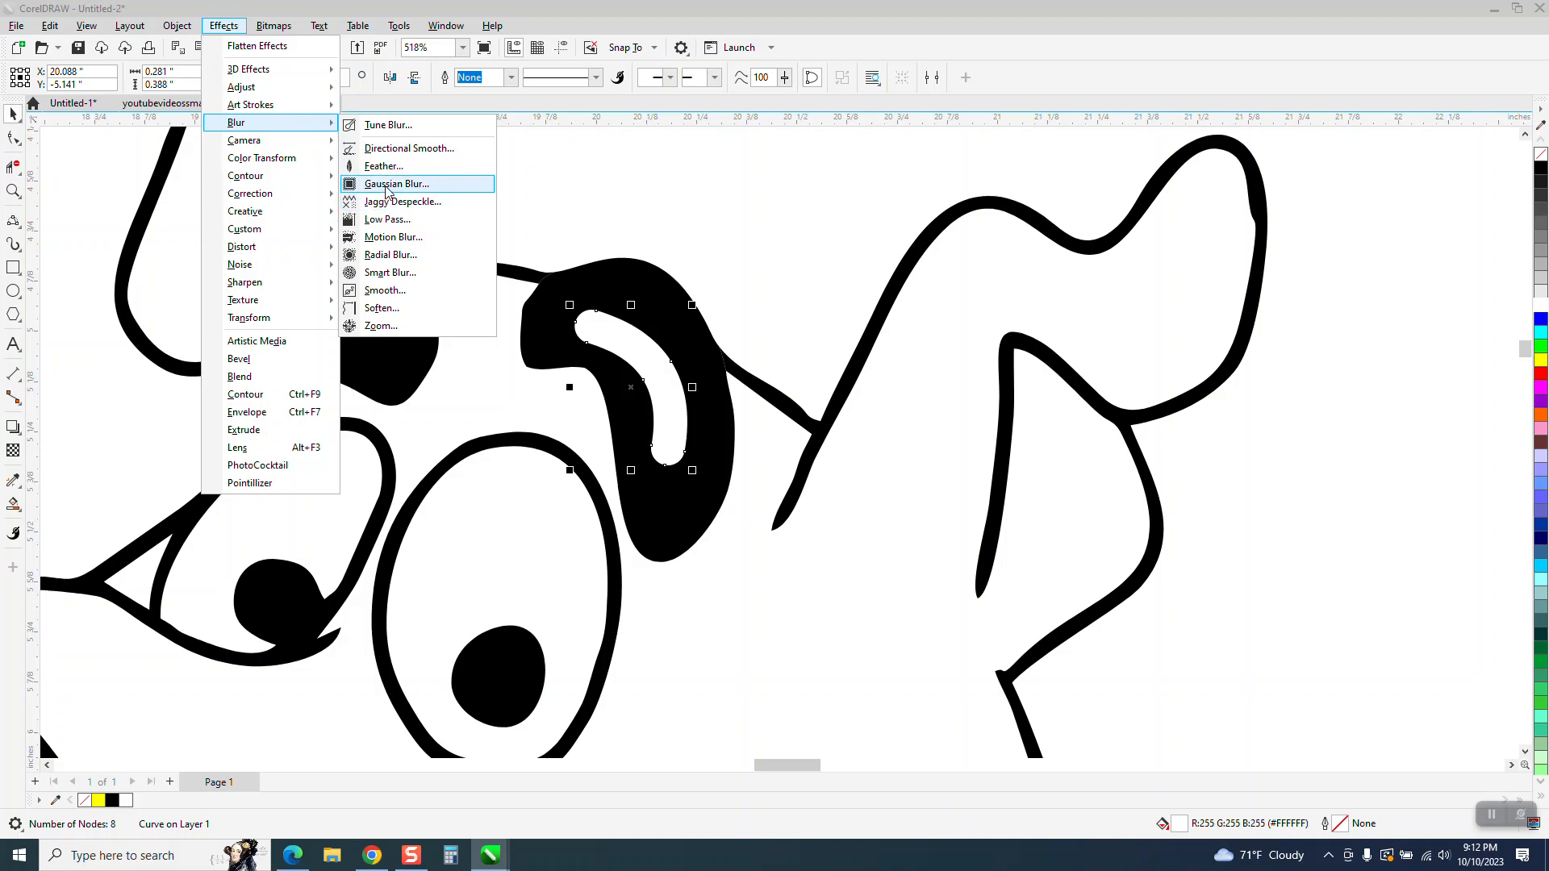
left_click(387, 185)
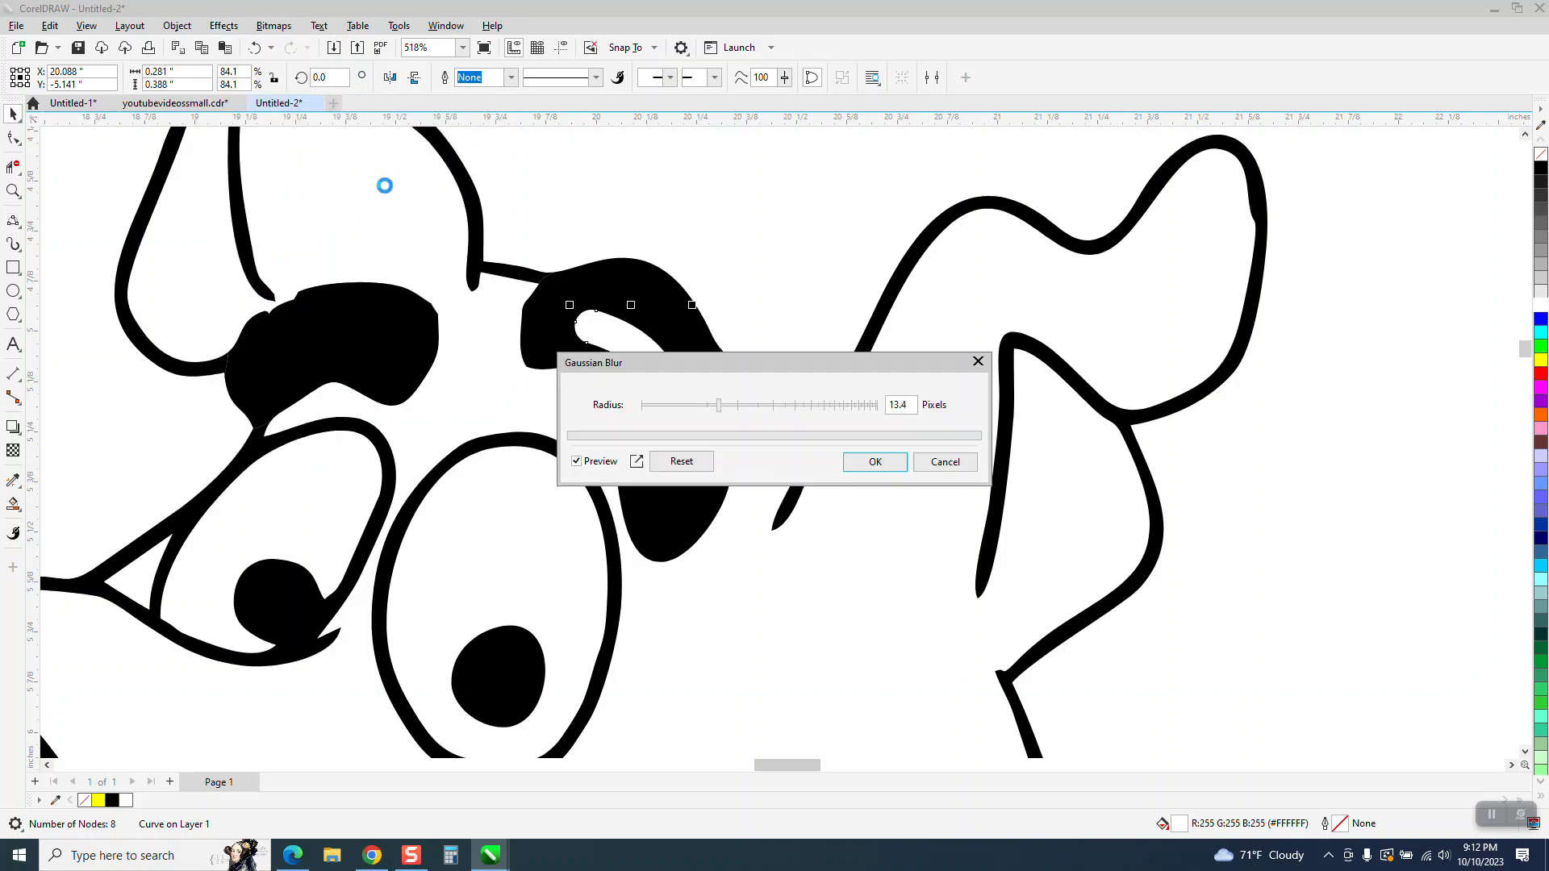
left_click(875, 462)
scroll(800, 256, "down", 2)
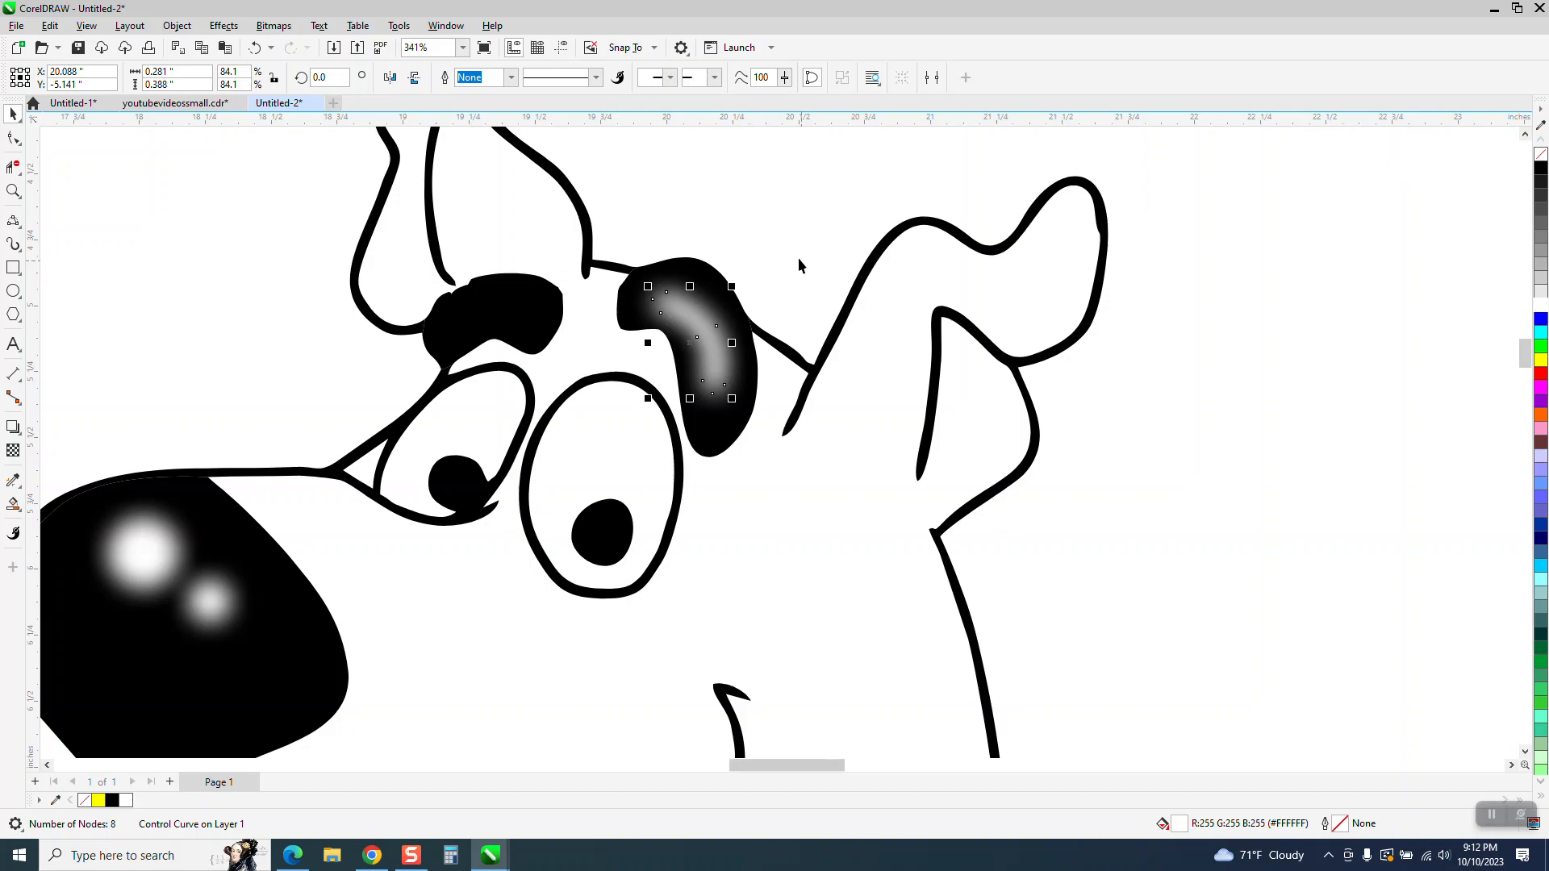
scroll(799, 264, "down", 1)
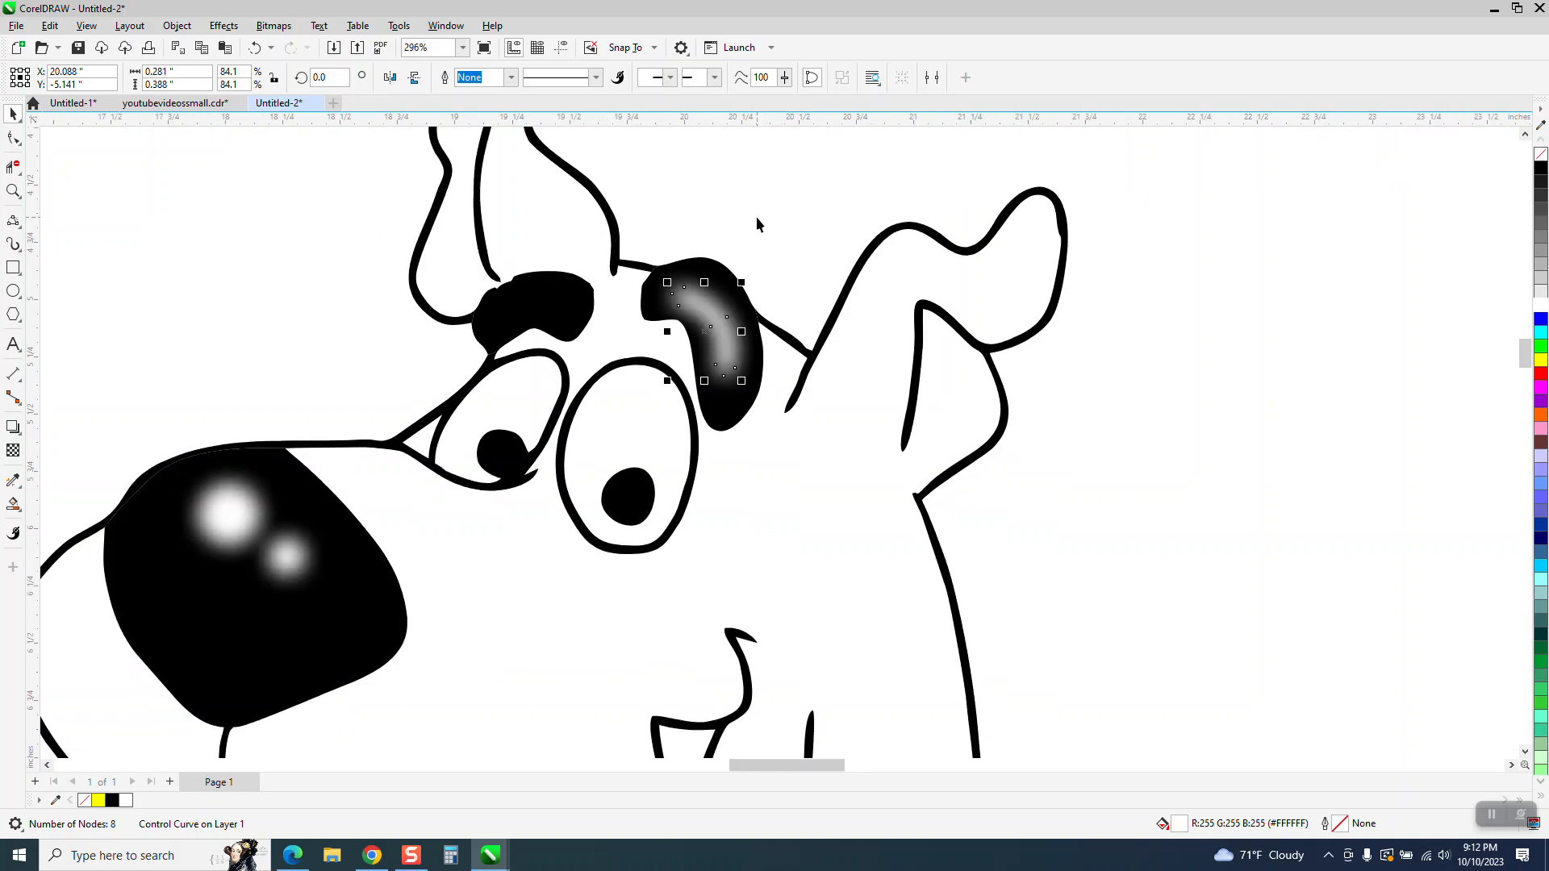
scroll(756, 216, "down", 1)
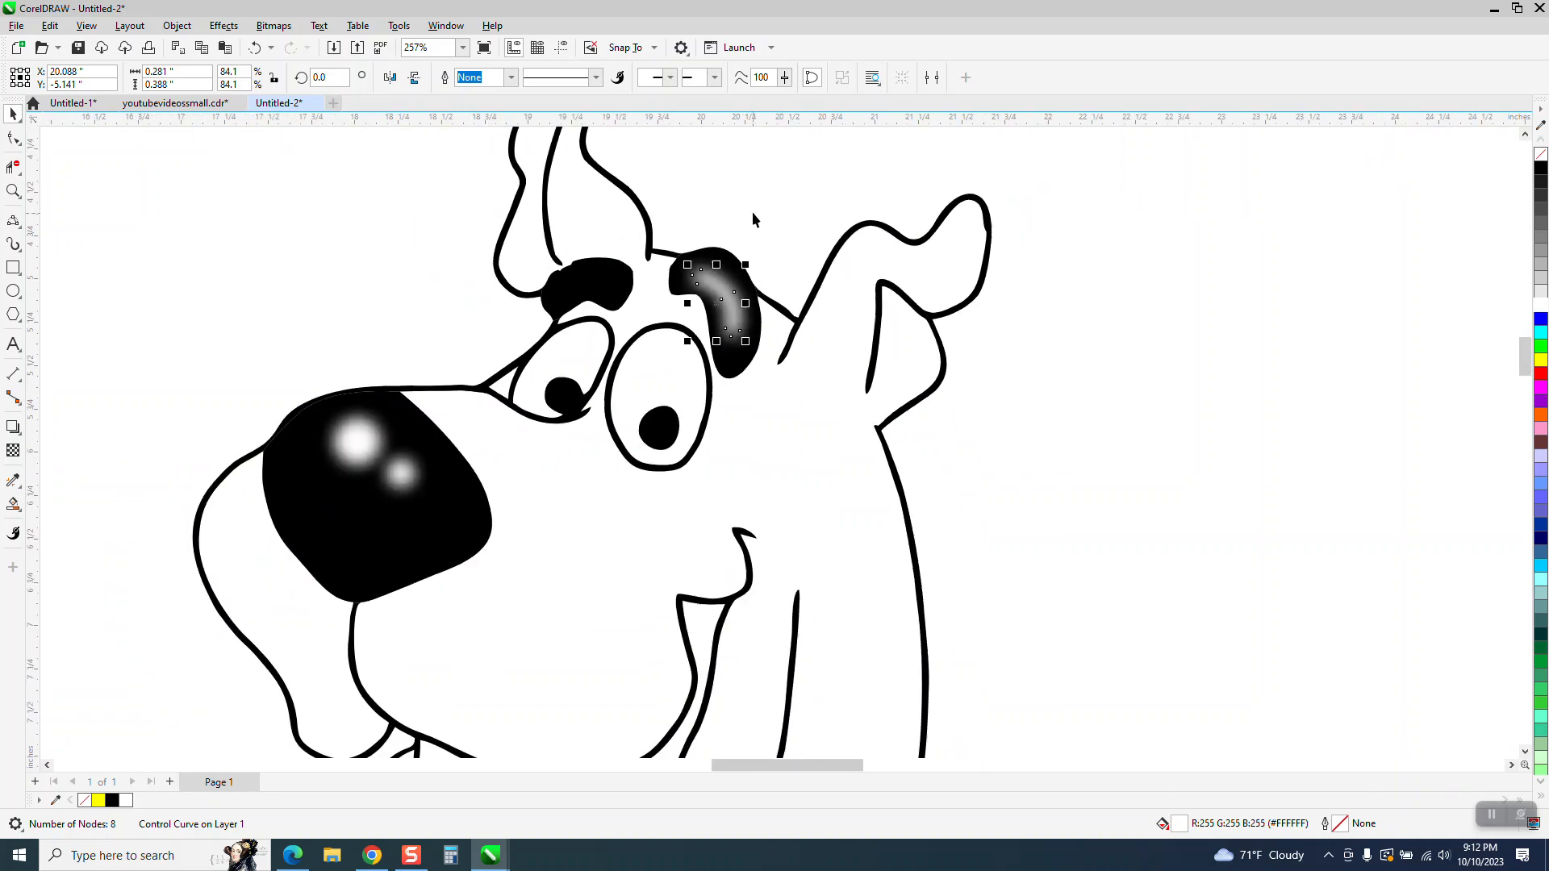
Delete the two nodes that form the notch and step on the upper edge of the left-hand eyebrow
left_click(13, 192)
left_click_drag(475, 263, 784, 370)
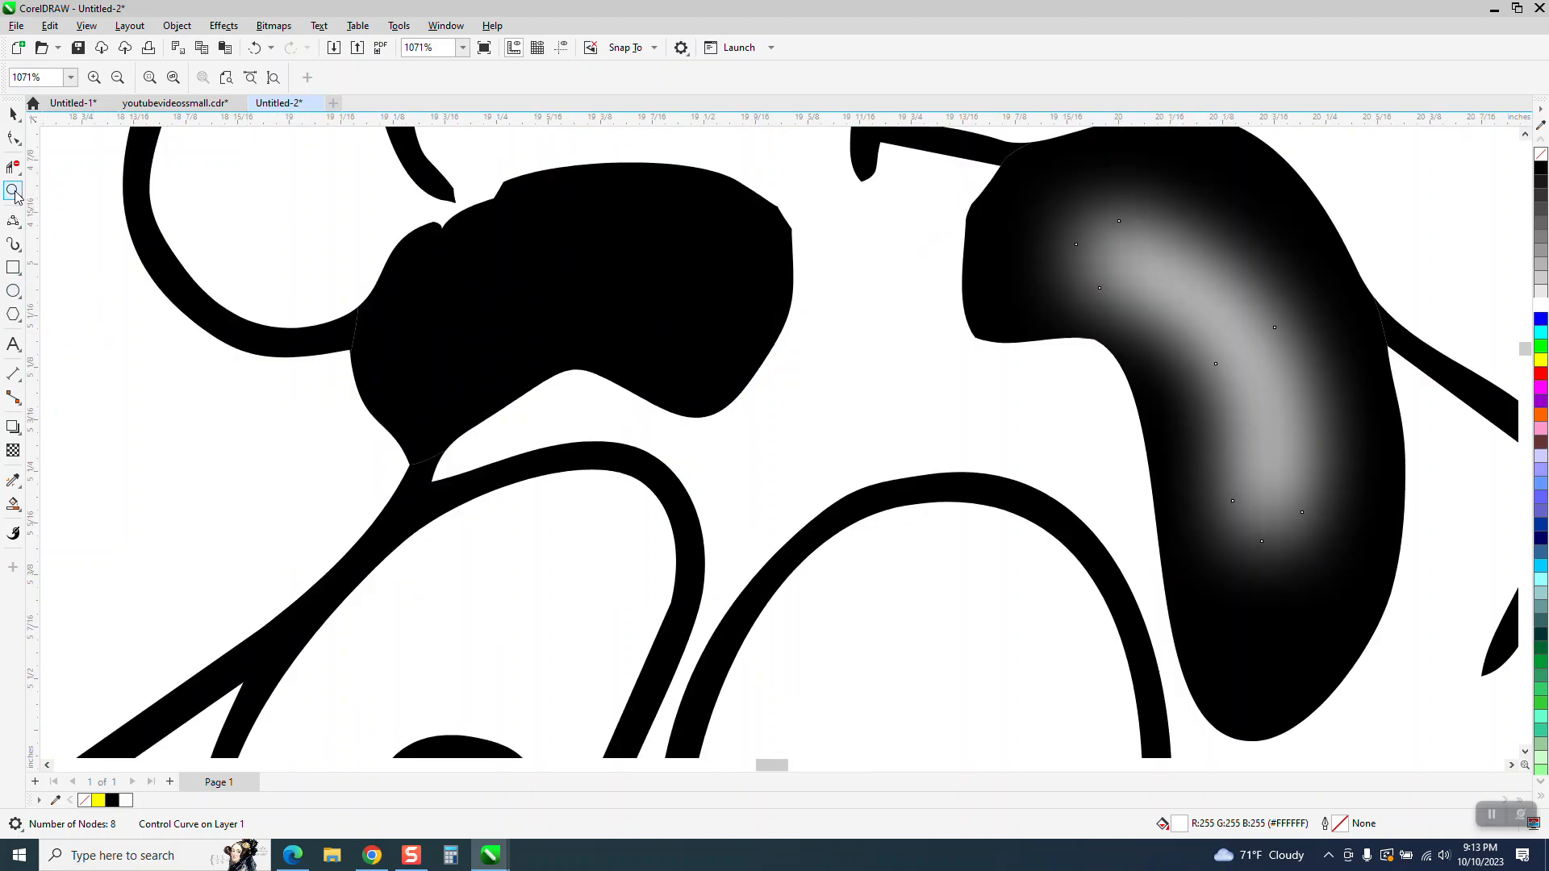
left_click_drag(405, 166, 683, 289)
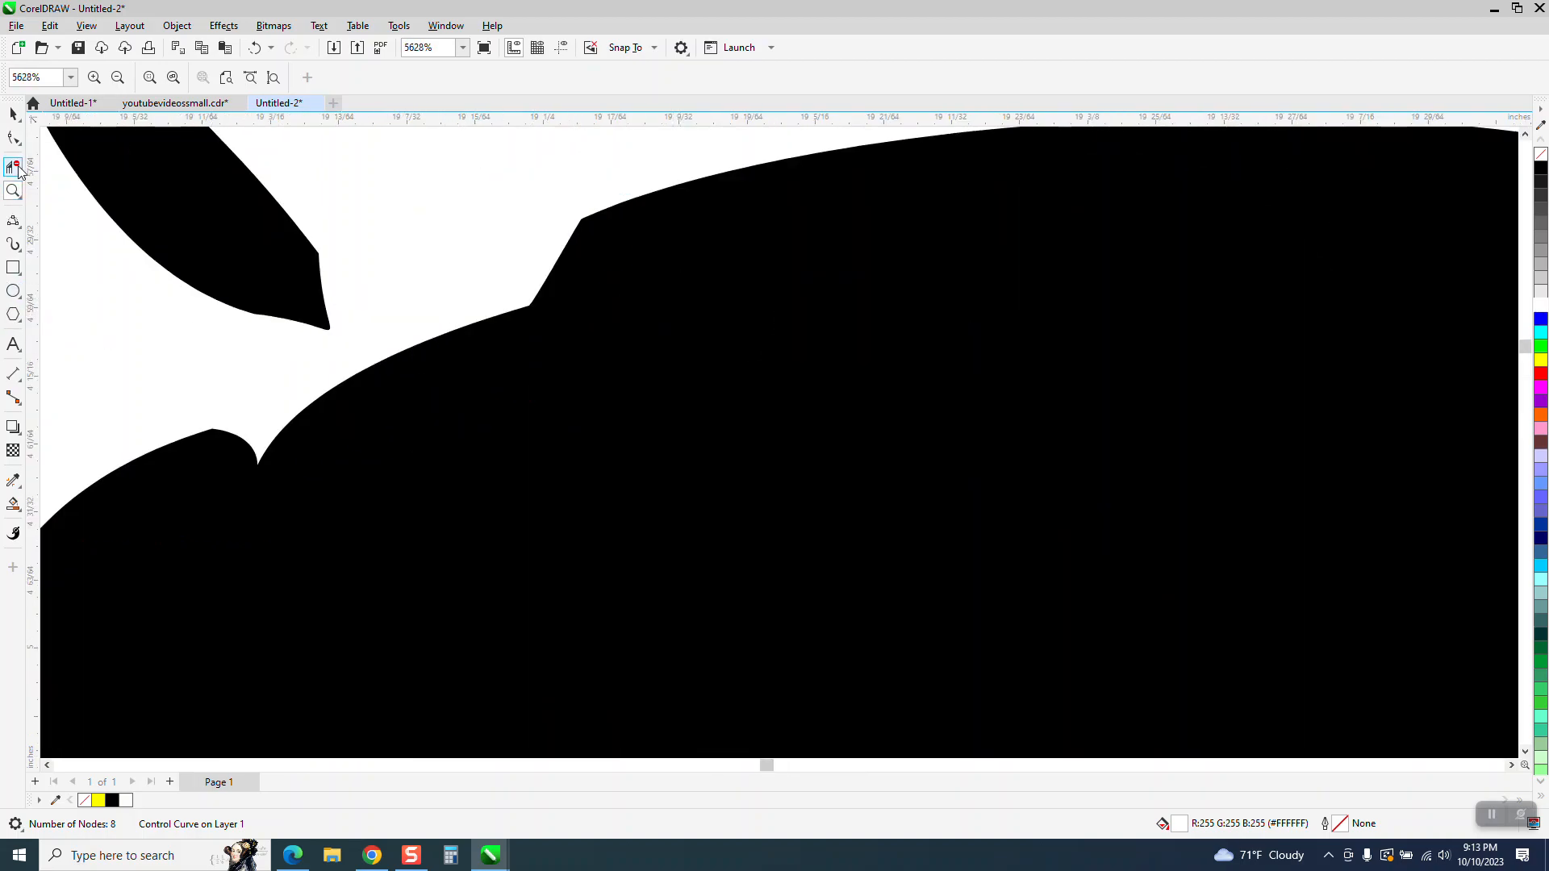
left_click(13, 137)
left_click(532, 313)
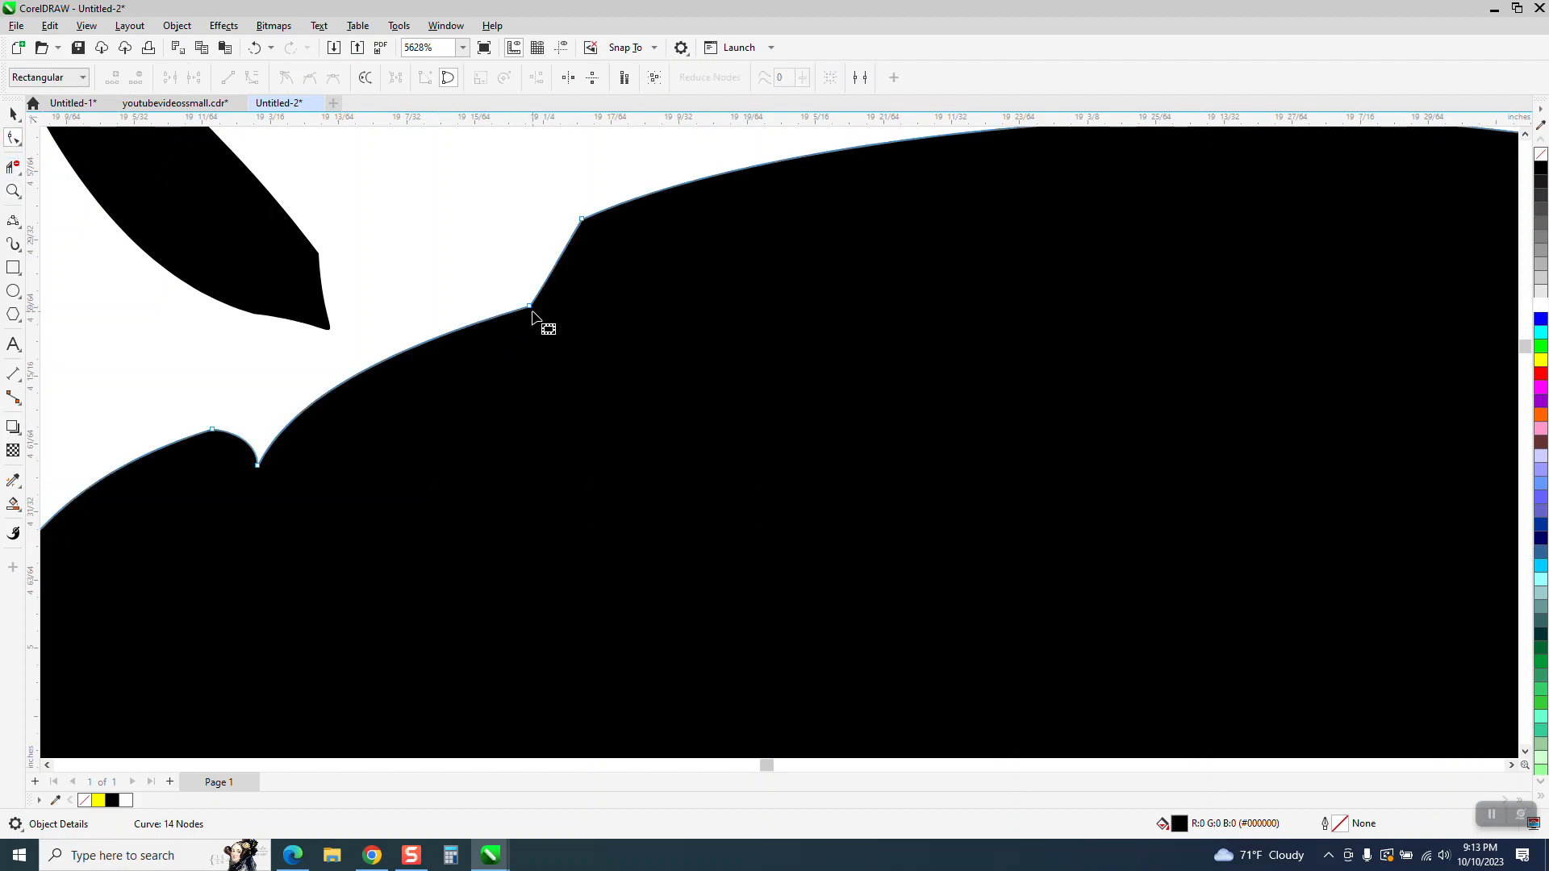
left_click_drag(547, 301, 257, 513)
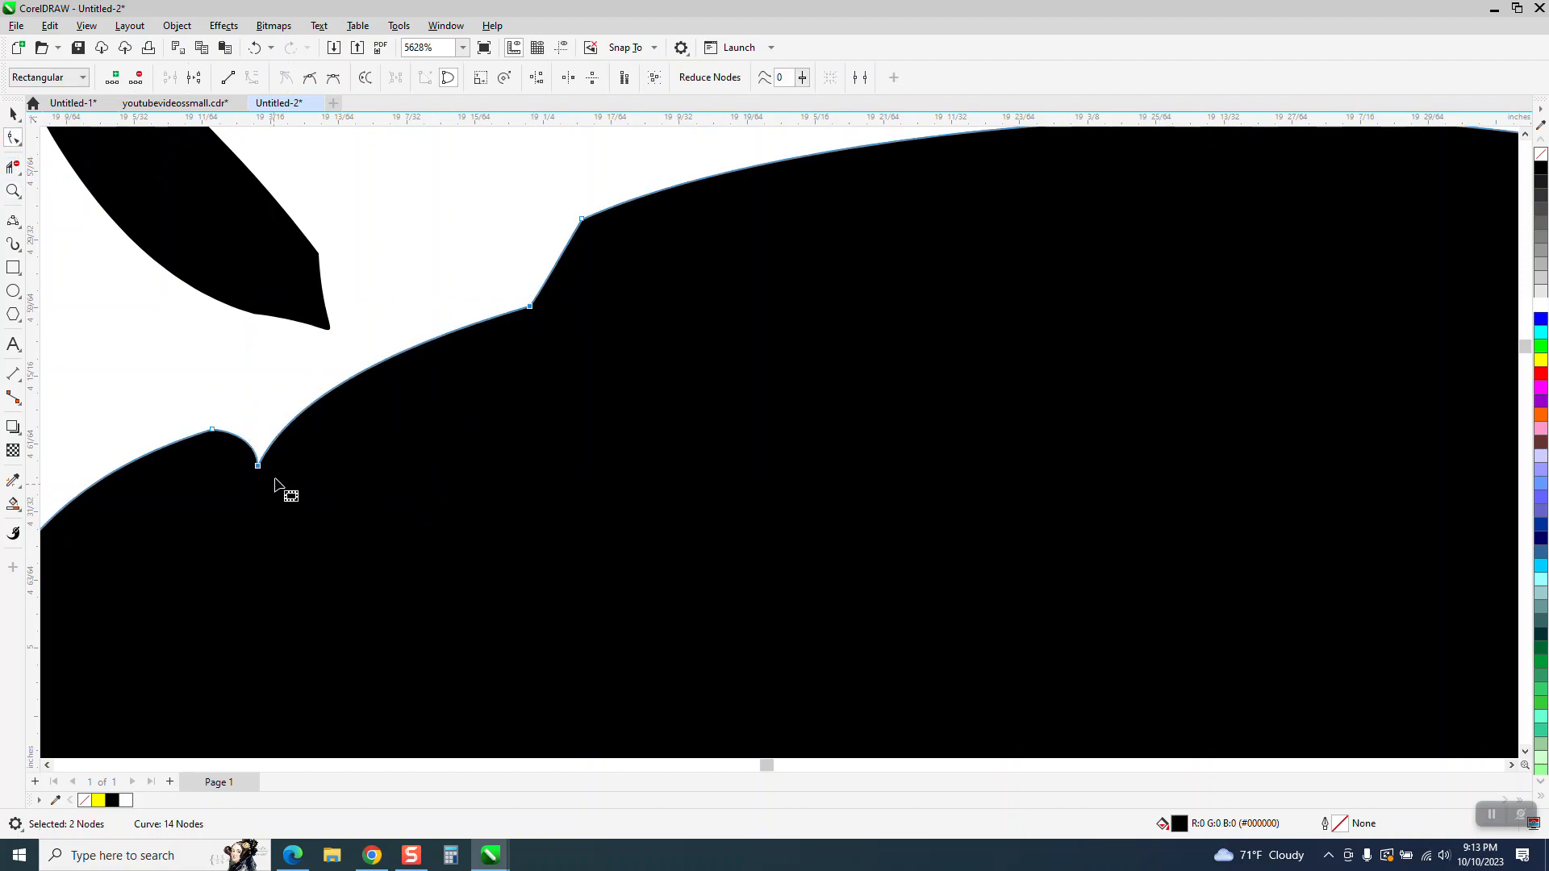
key("Delete")
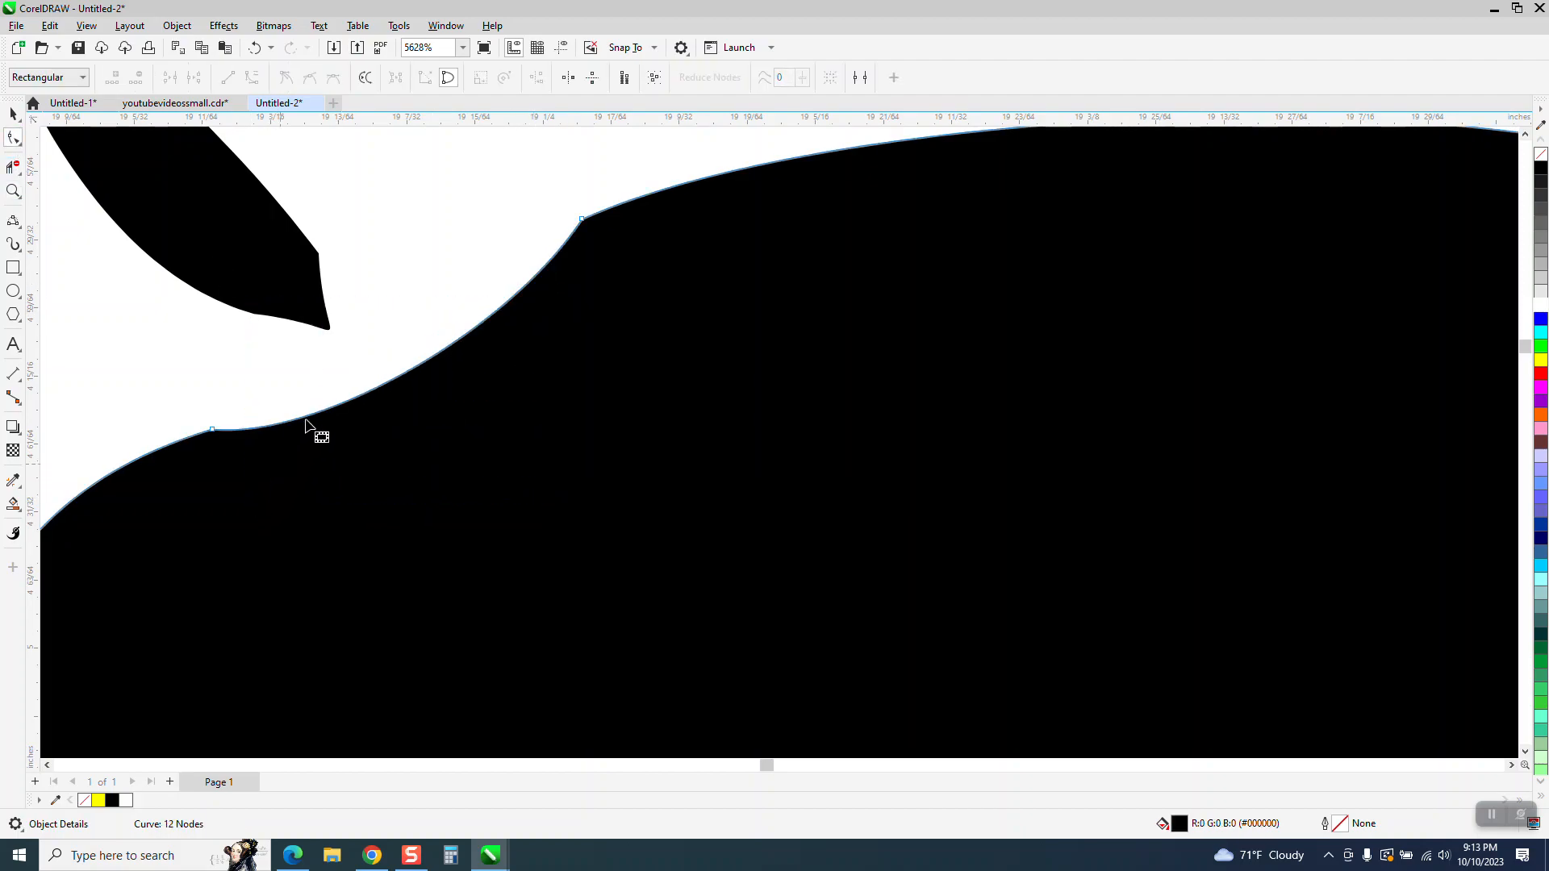
Bend the left-hand eyebrow's upper-left edge outward with its curve handles and delete the leftover cusp node there
left_click(576, 222)
left_click(577, 224)
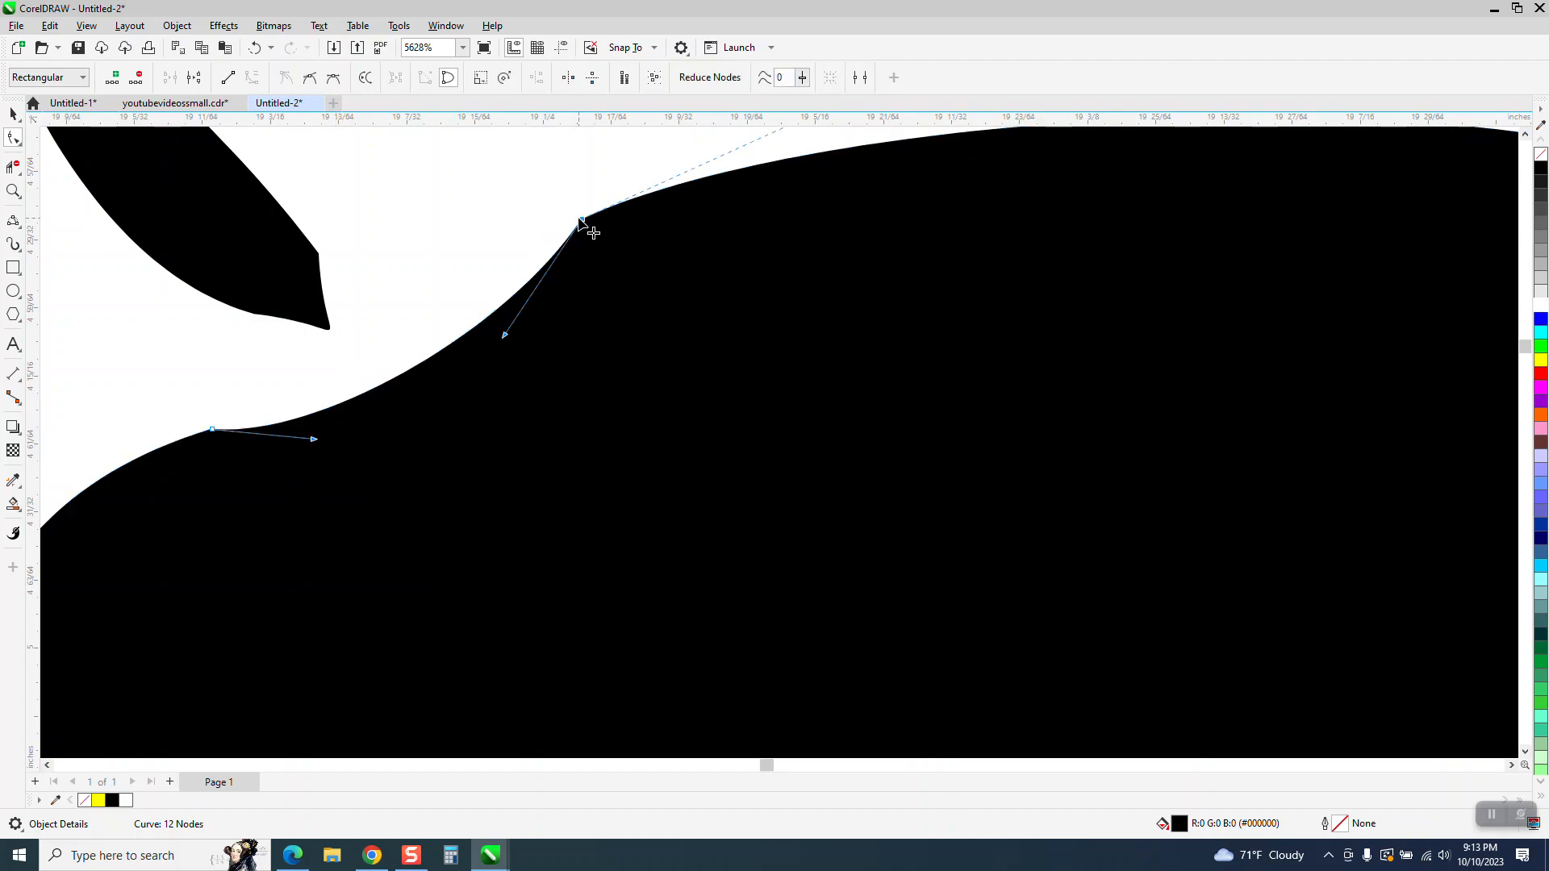
left_click_drag(500, 332, 414, 255)
left_click_drag(313, 436, 325, 370)
scroll(315, 384, "down", 3)
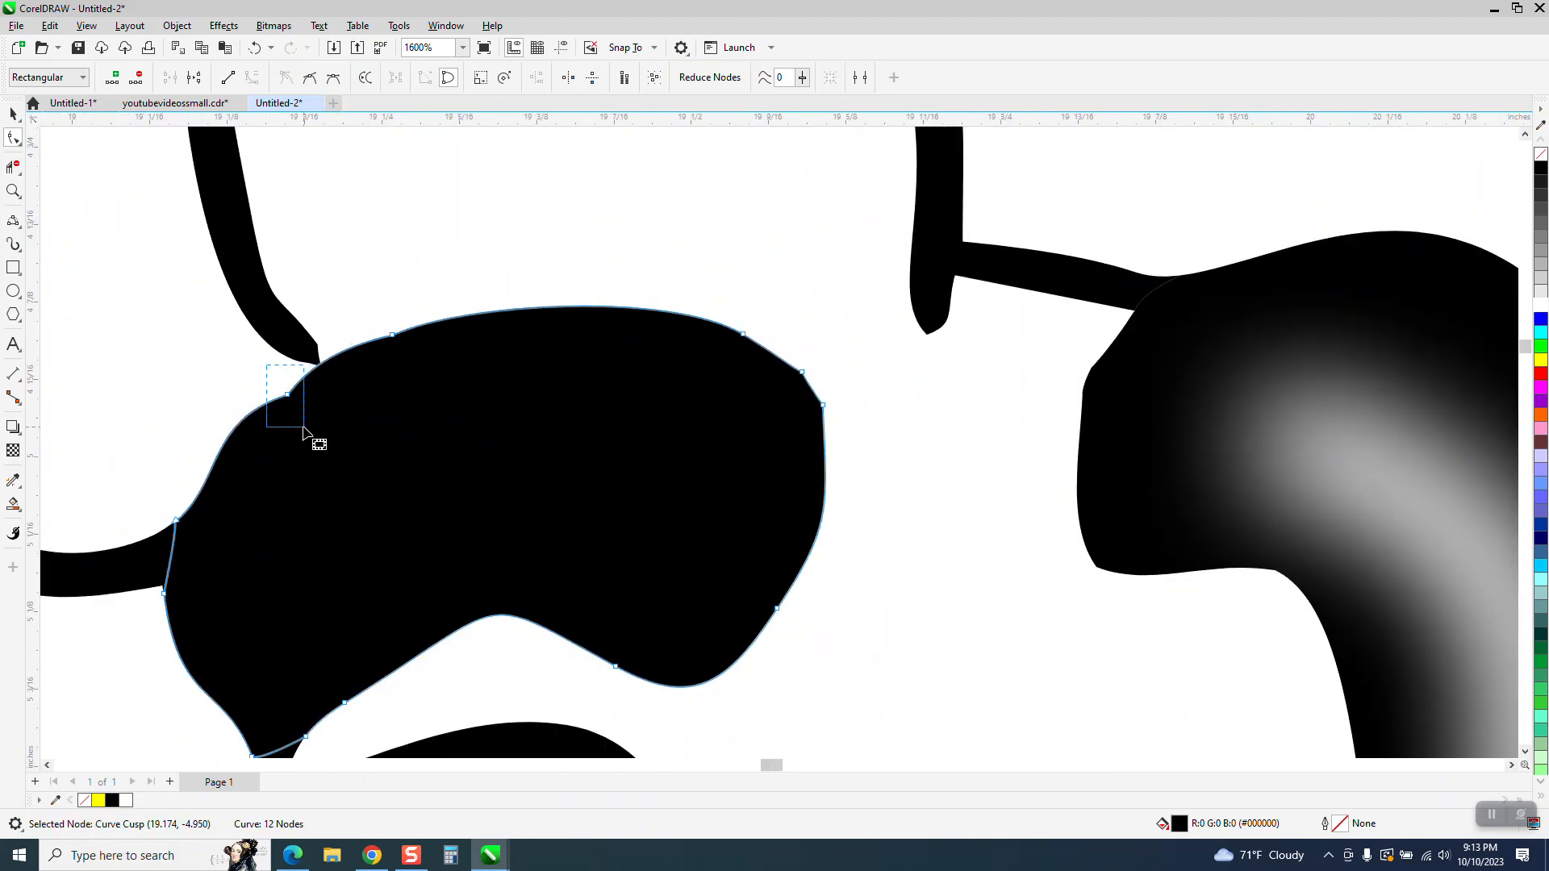
key("Delete")
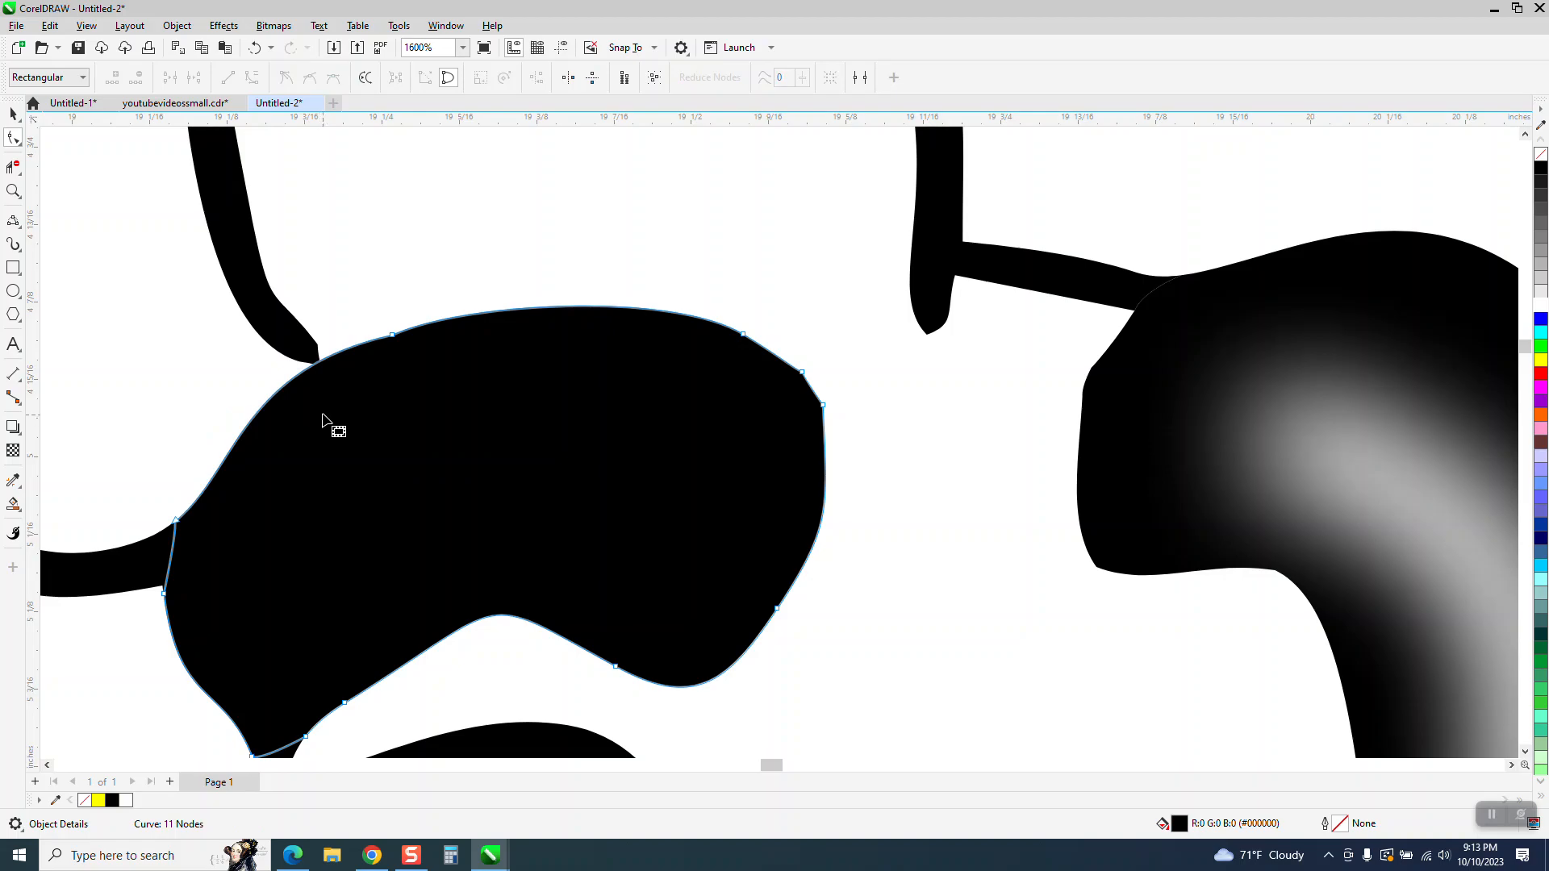
Draw an arched 3-point curve about 0.25 inch wide and 0.07 inch high across the left-hand eyebrow
scroll(324, 416, "down", 2)
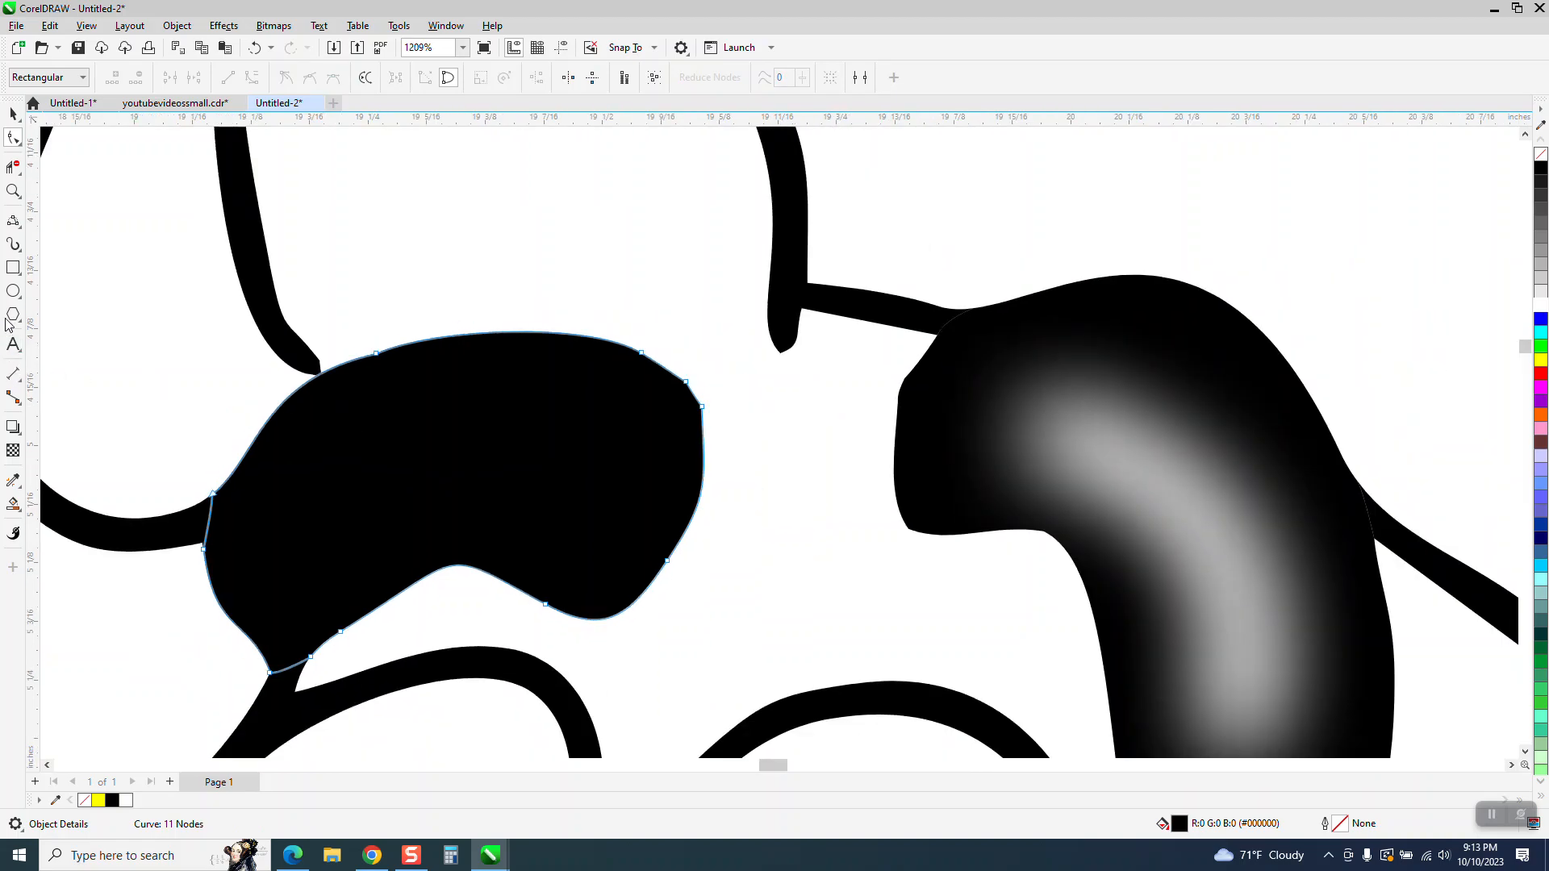
left_click(14, 221)
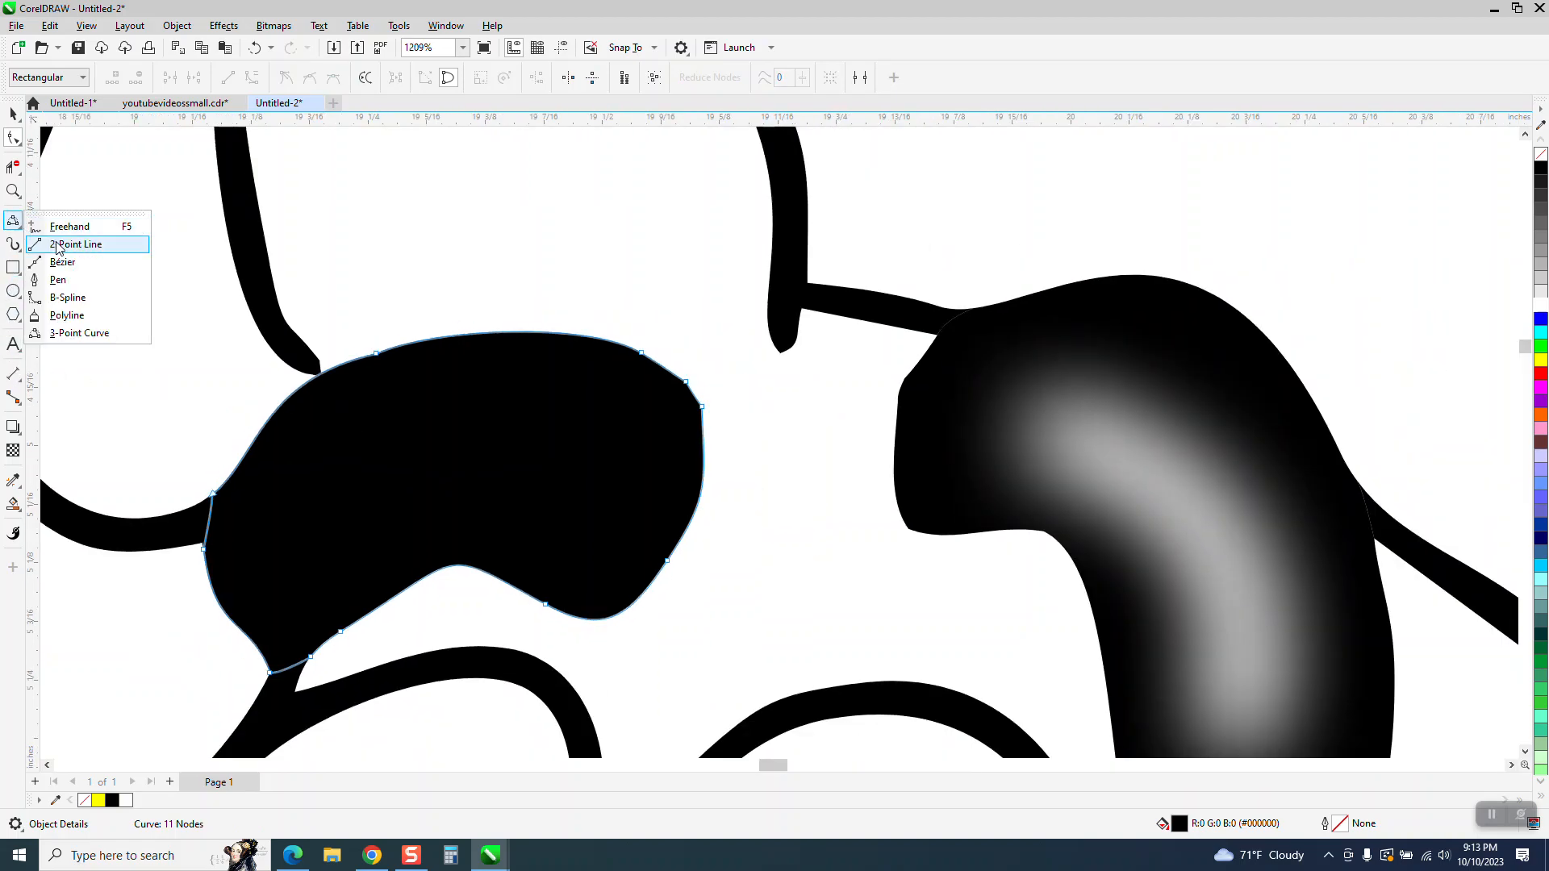
left_click(79, 333)
left_click_drag(352, 501, 588, 481)
left_click(470, 437)
scroll(326, 387, "down", 2)
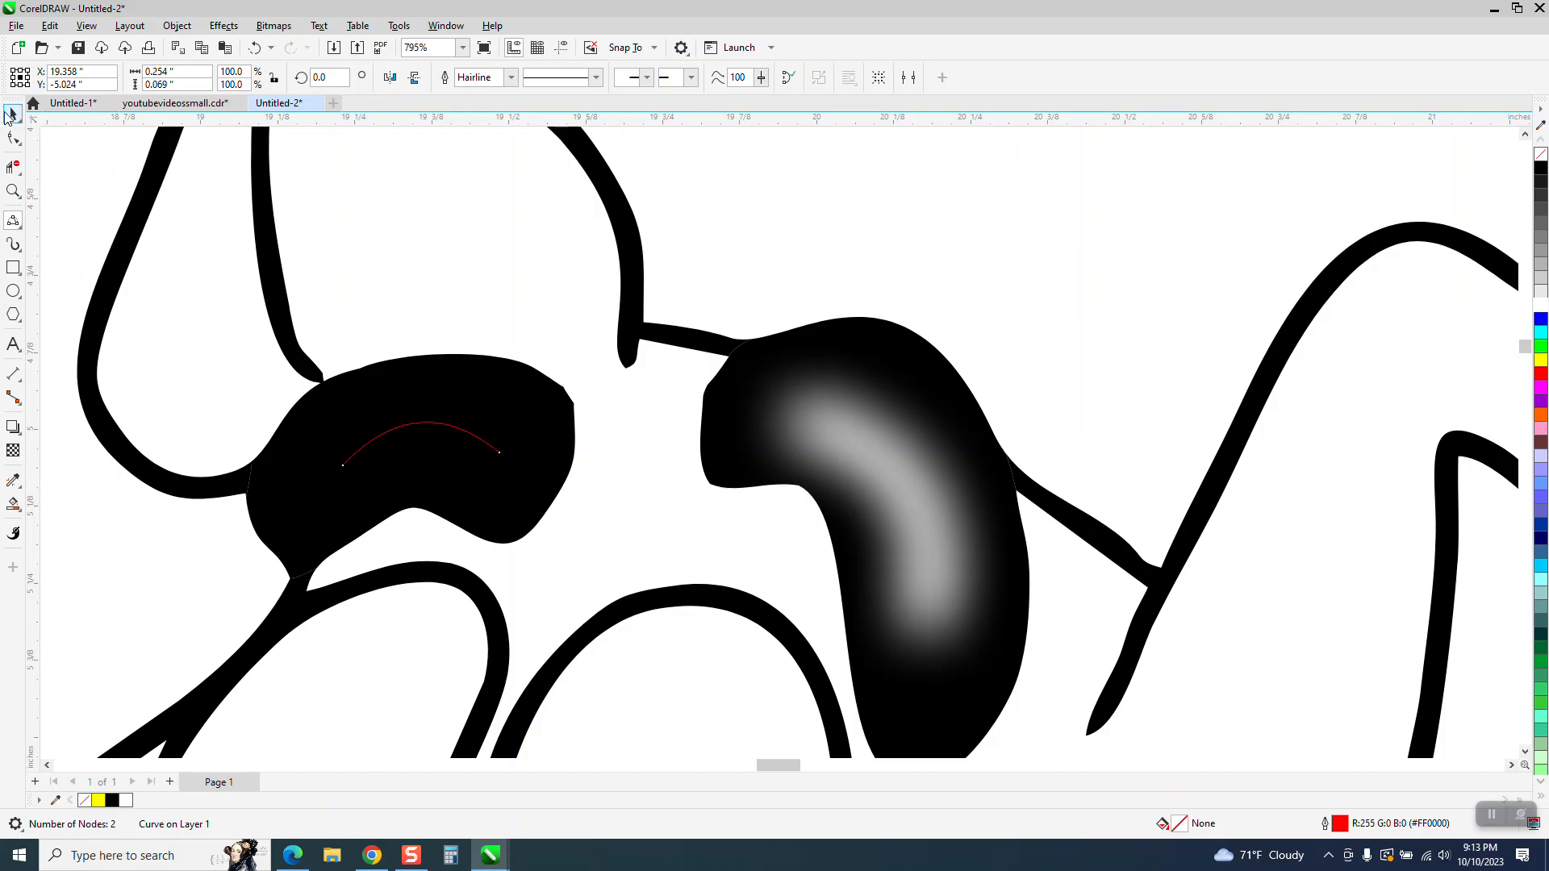
Move the red arched curve 6 inches to the right, clear of the dog drawing
left_click(11, 115)
scroll(176, 307, "down", 1)
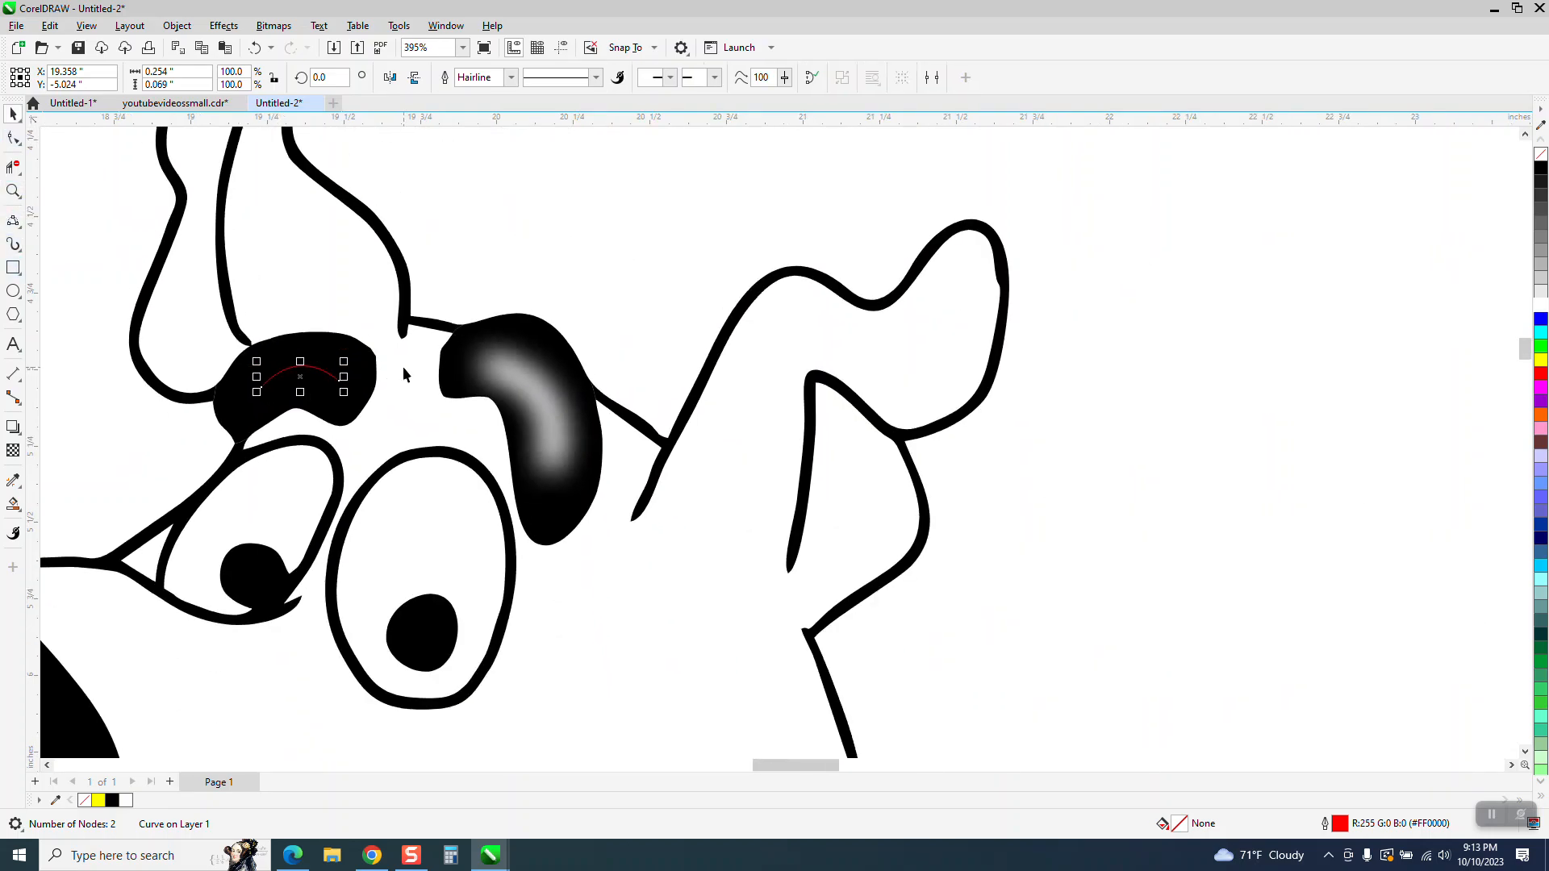
key("Right")
scroll(987, 479, "down", 1)
scroll(988, 480, "down", 1)
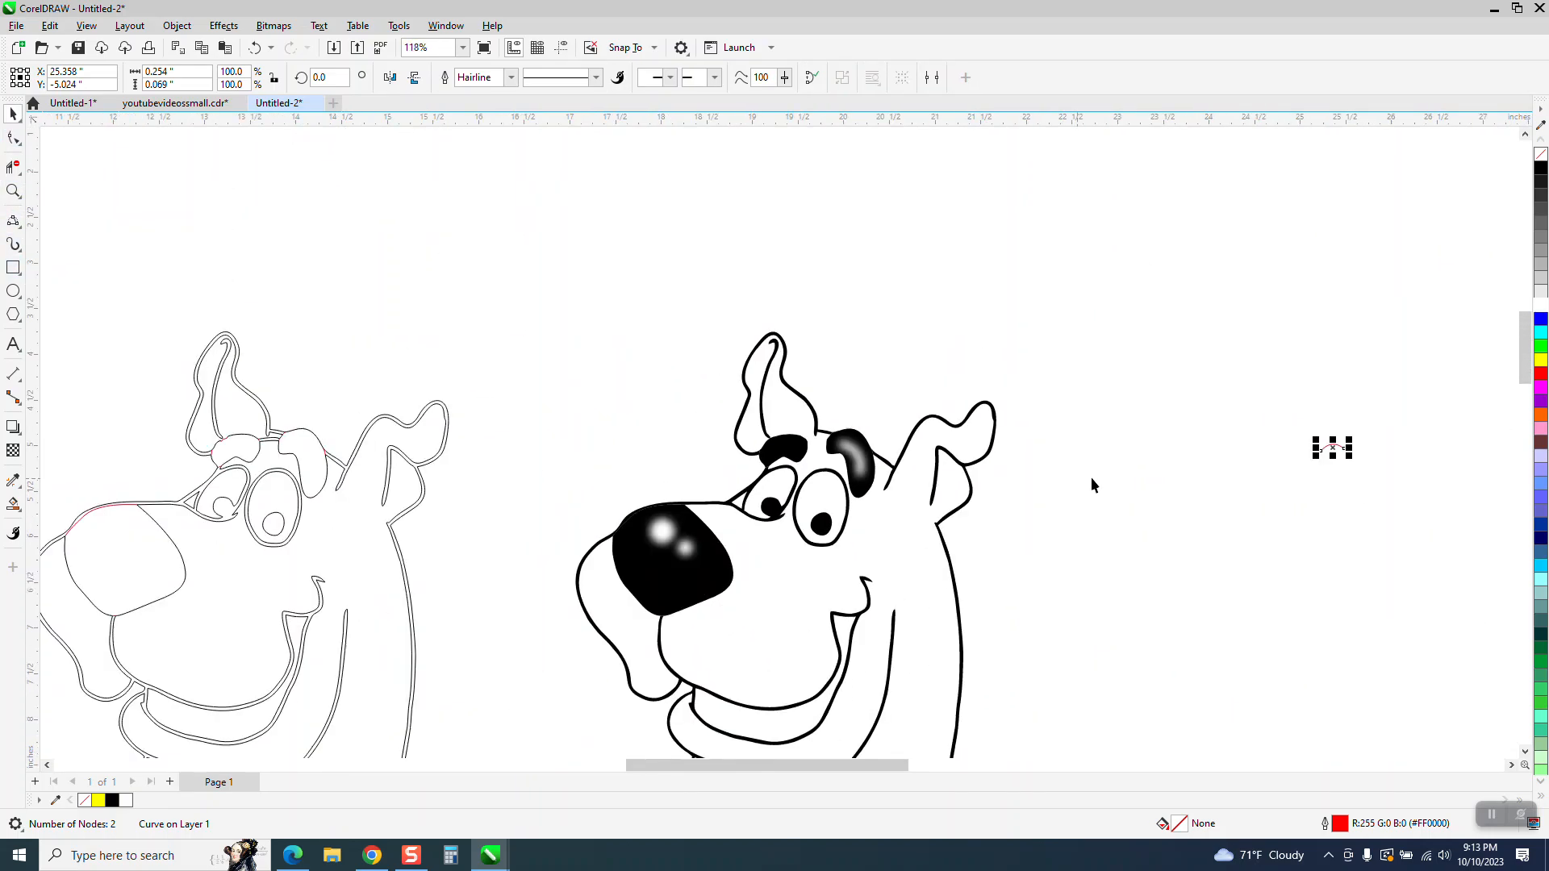
Give the red arched curve a 0.1-inch outline with round line caps
left_click(509, 80)
left_click(478, 203)
key("F12")
left_click(650, 442)
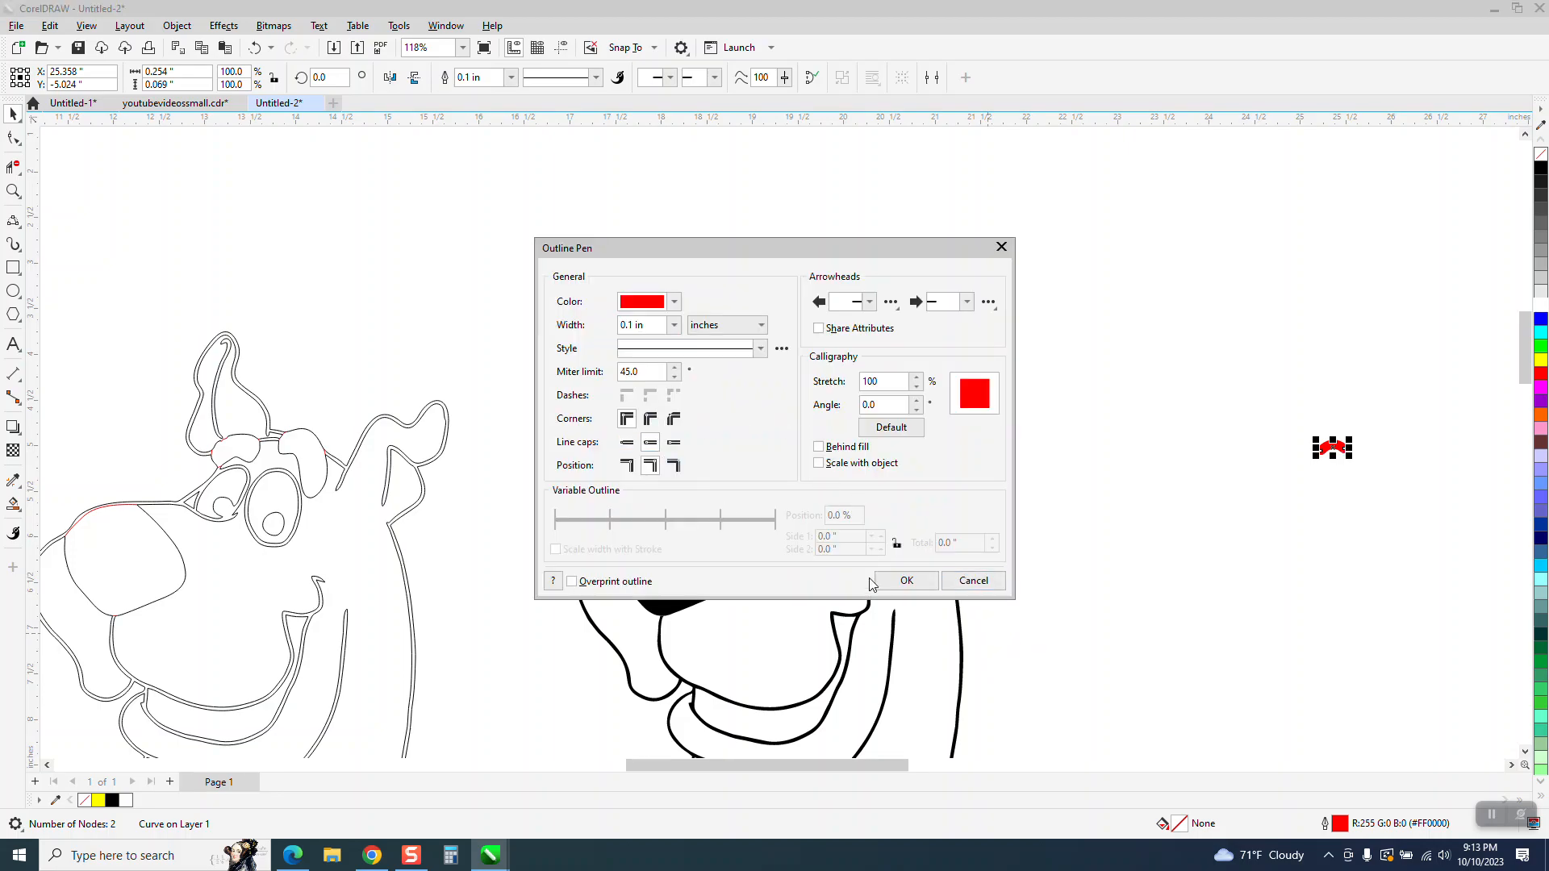
left_click(904, 581)
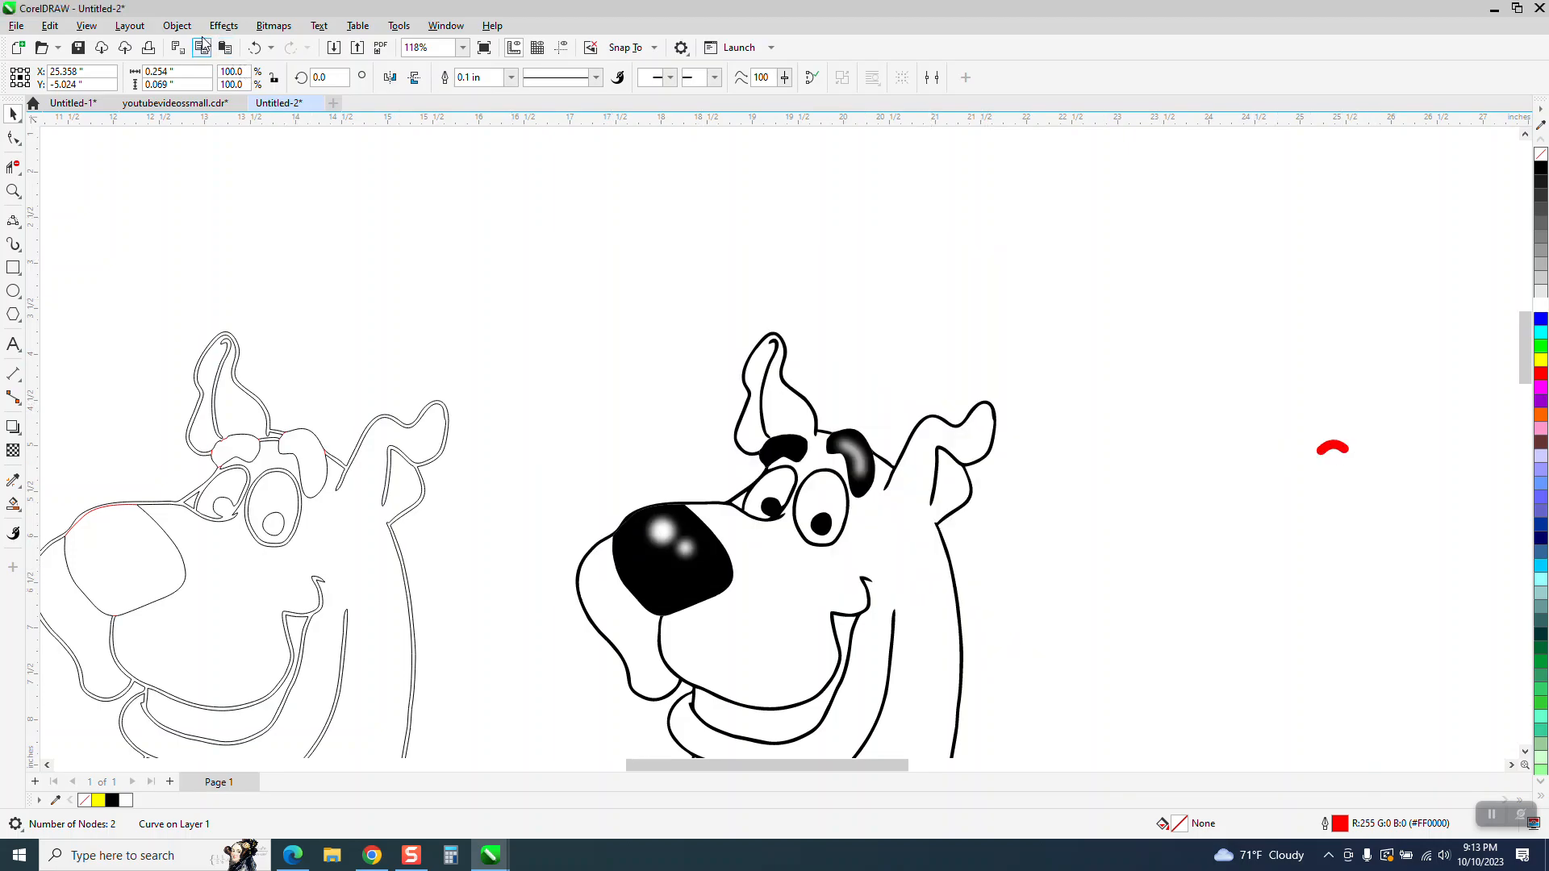
Convert the red arched curve's outline to an object and fill it with white
left_click(177, 25)
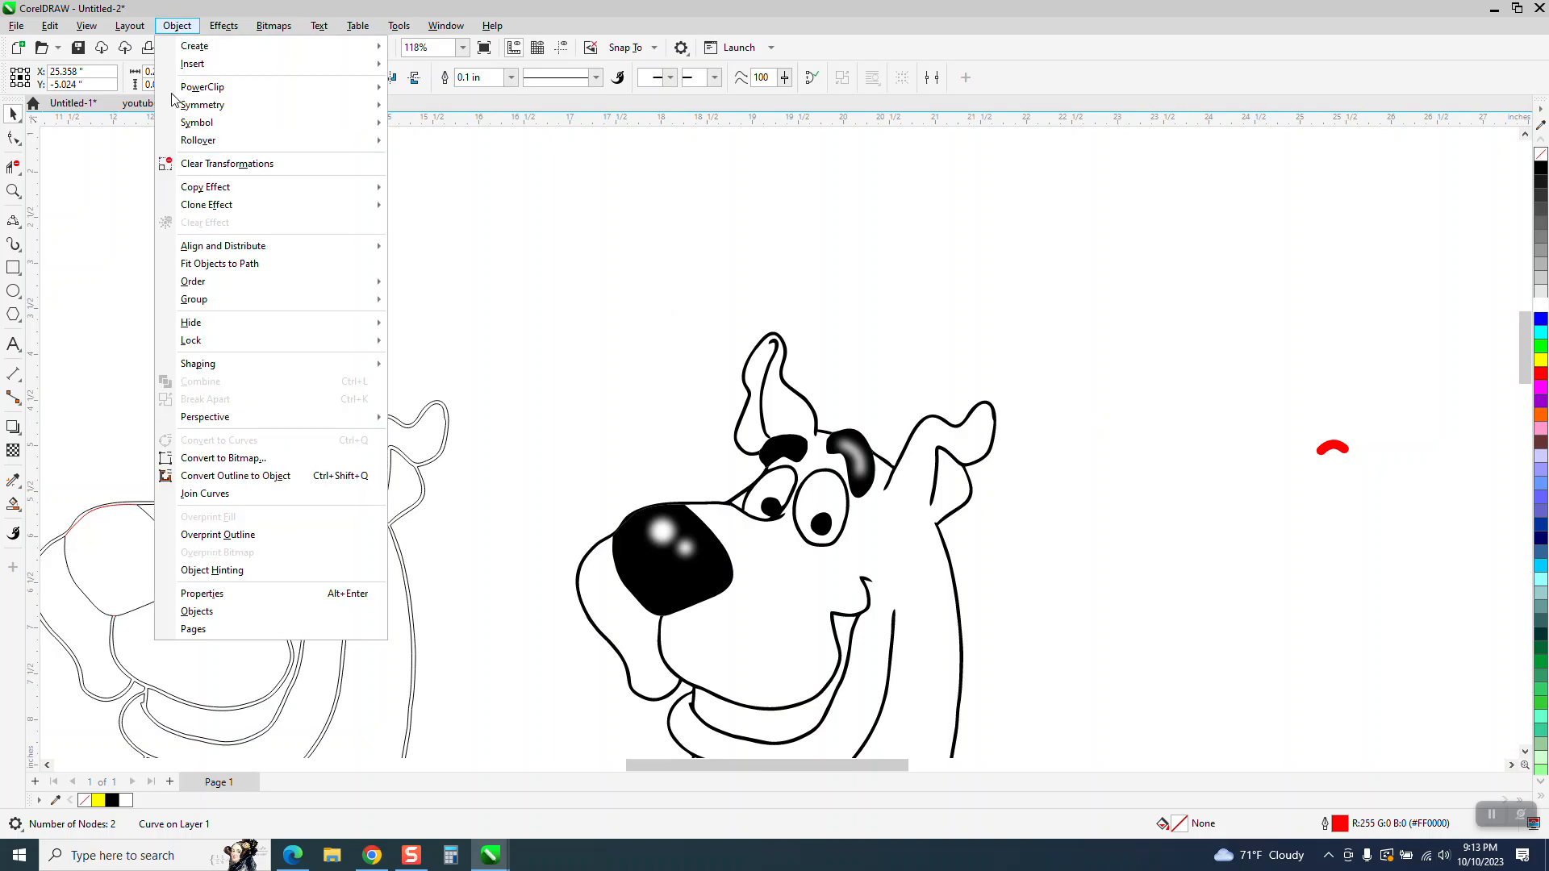
left_click(231, 476)
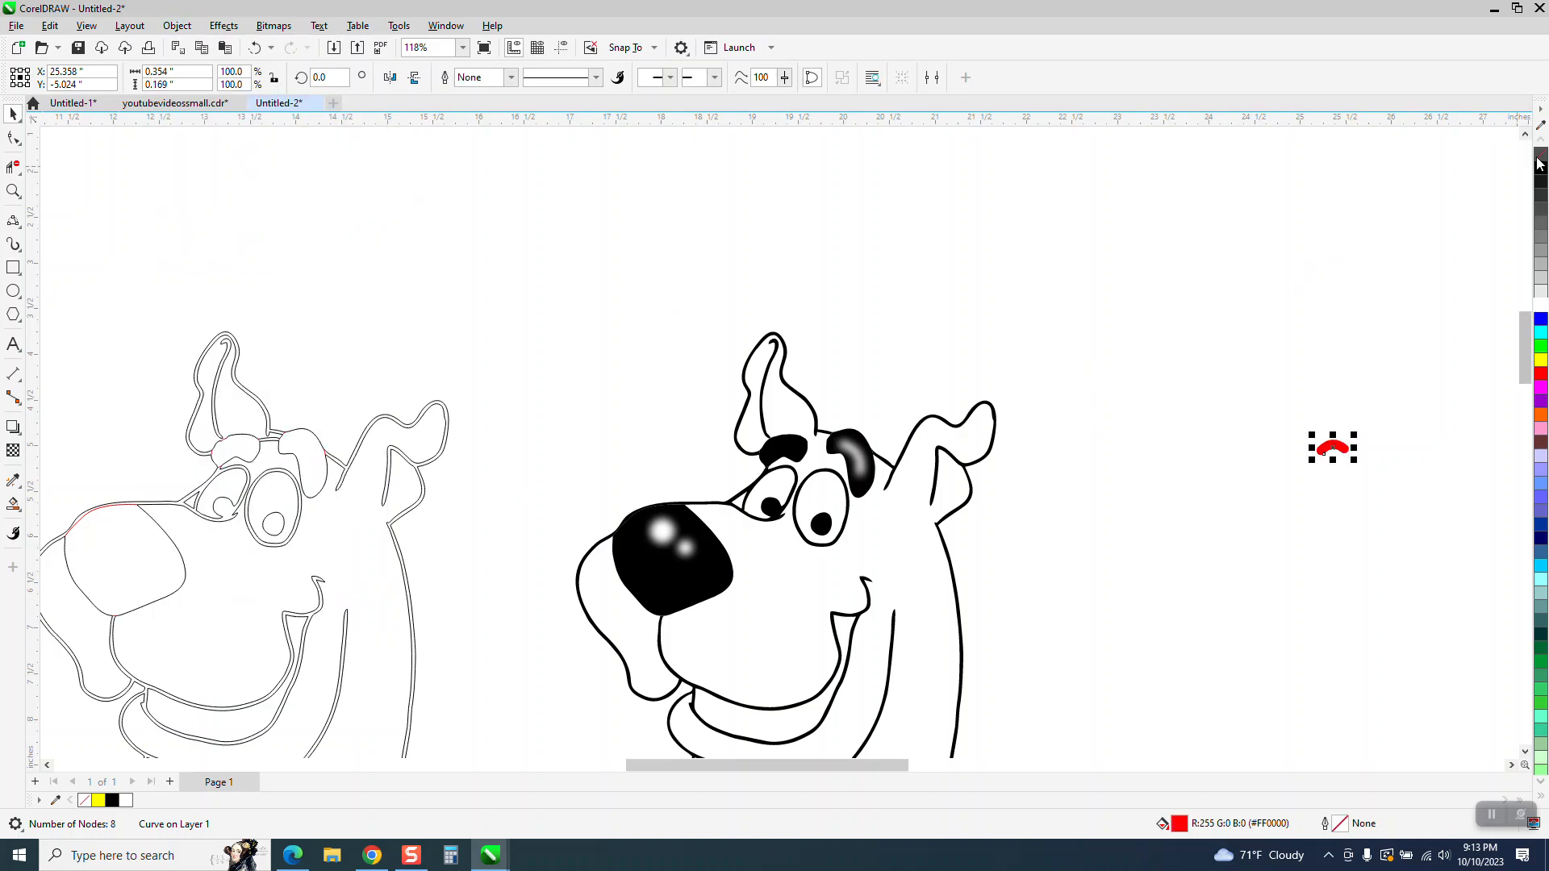
left_click(1541, 306)
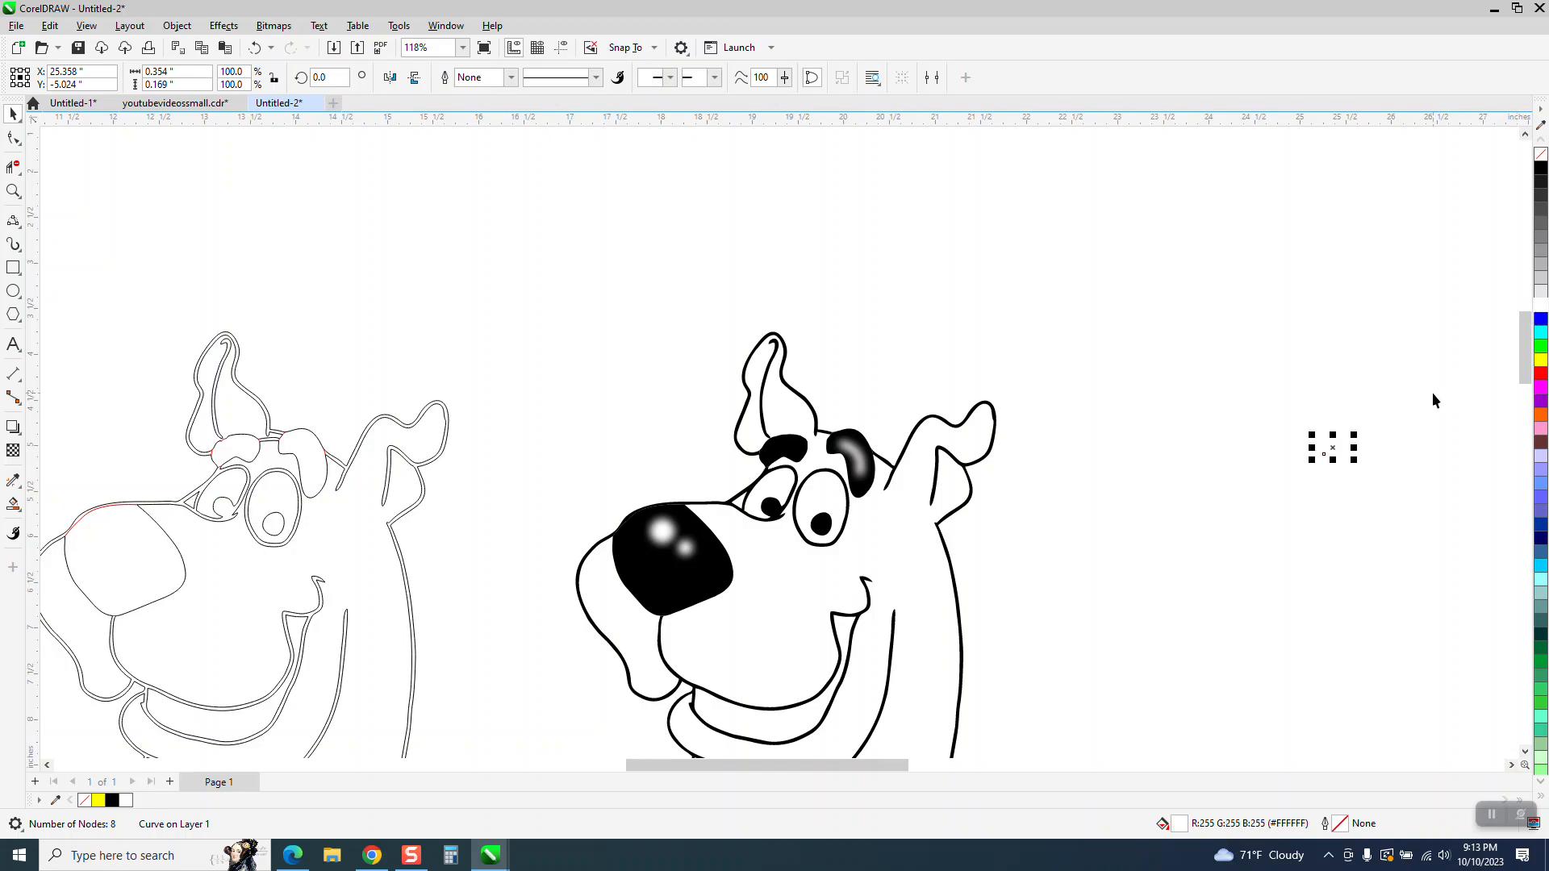
Move the white arch 6 inches left onto the left-hand eyebrow and shrink it around its center to about 0.27 by 0.13 inch
key("Left")
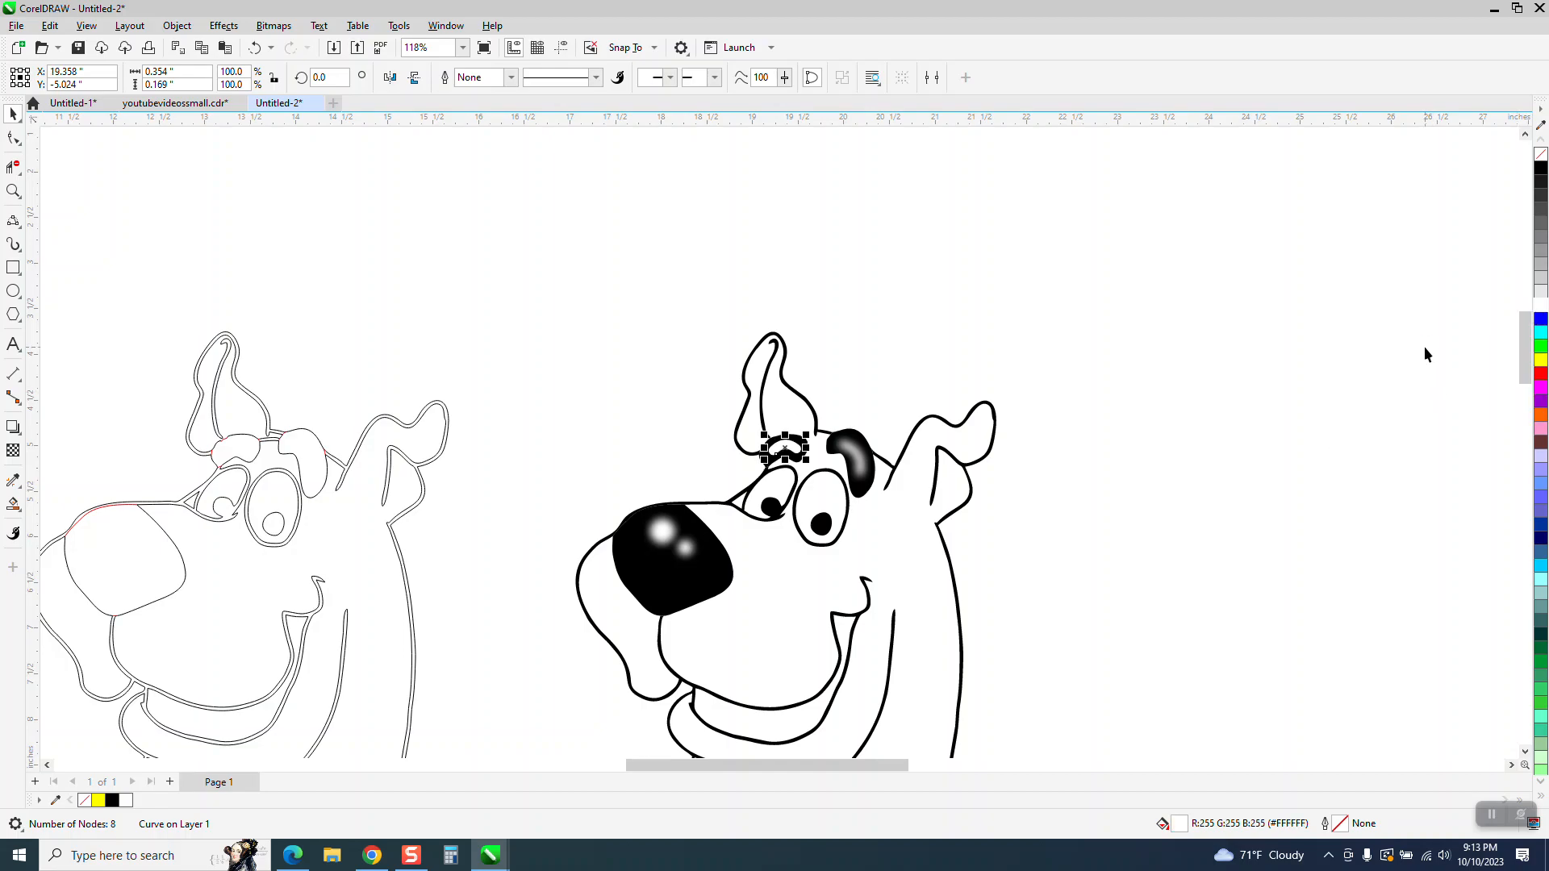
left_click(13, 191)
left_click_drag(703, 381, 1013, 562)
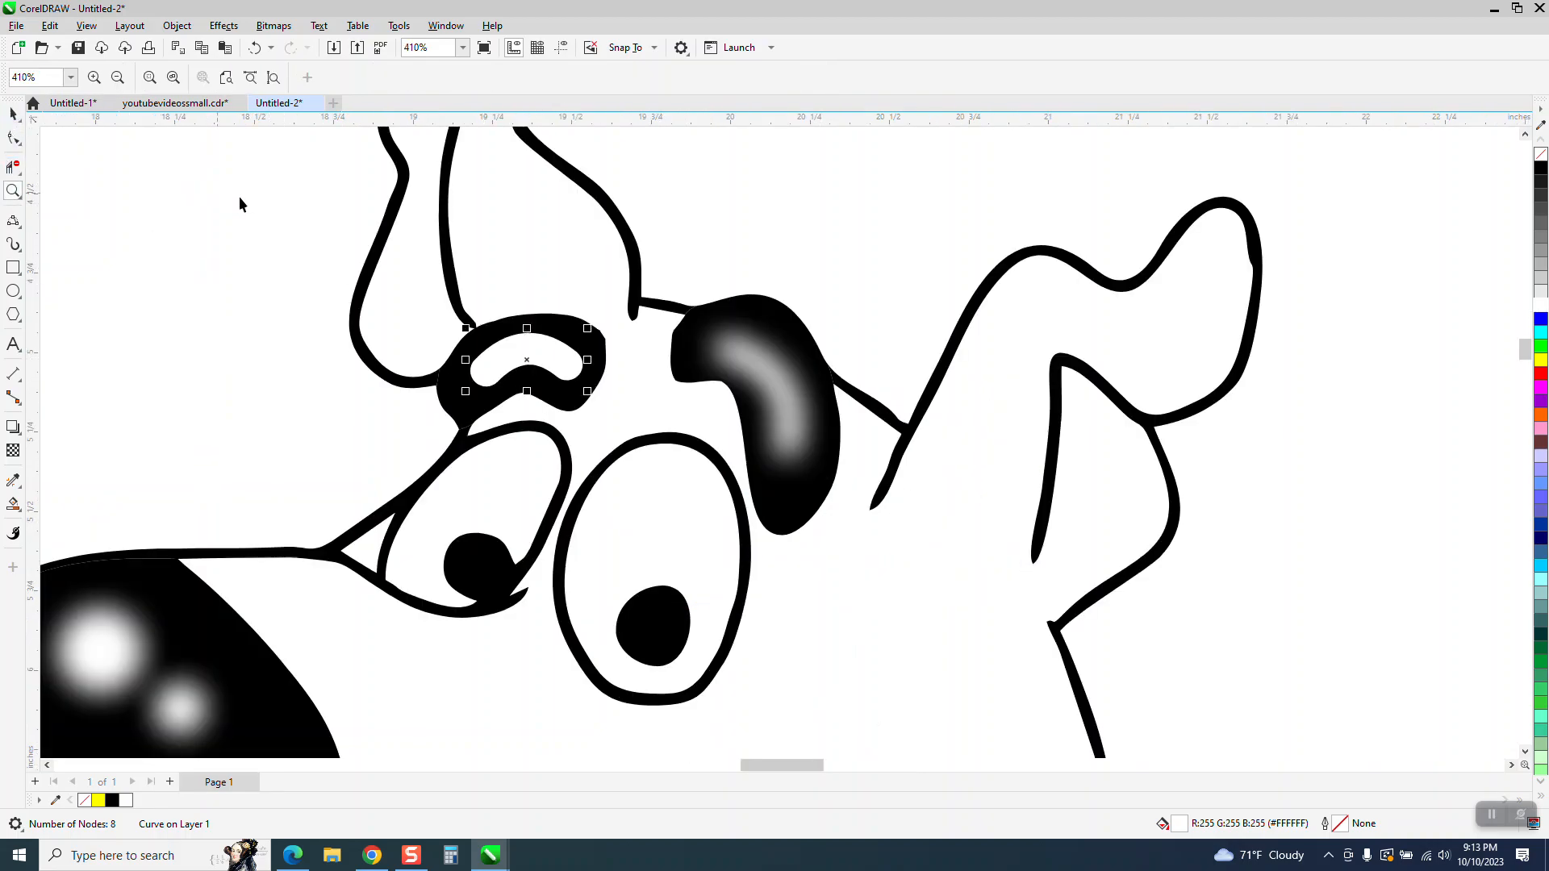
key("space")
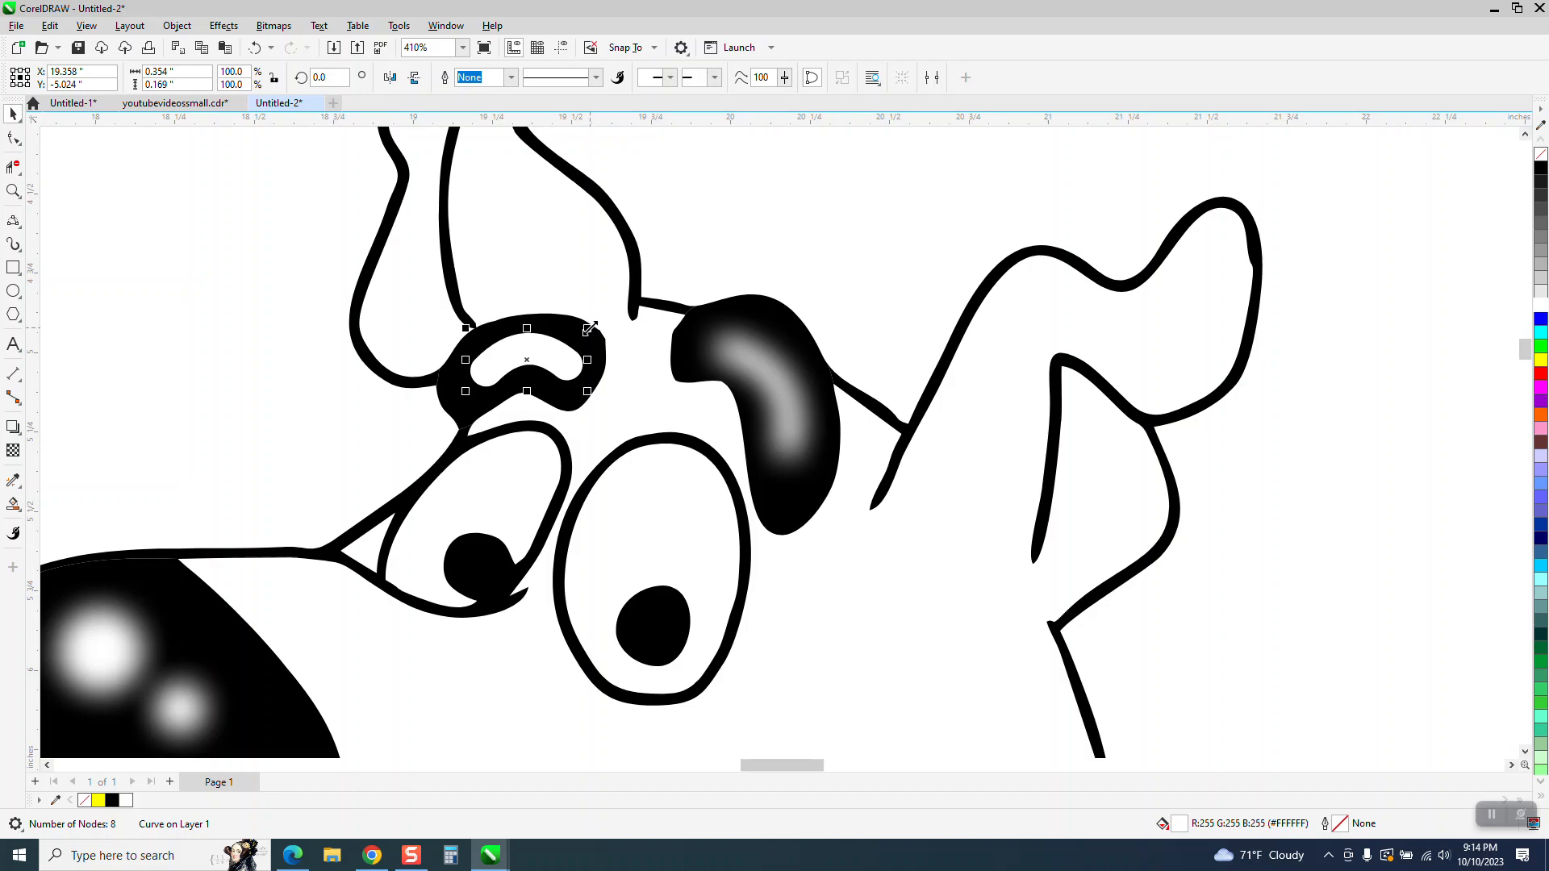
left_click_drag(590, 328, 574, 335)
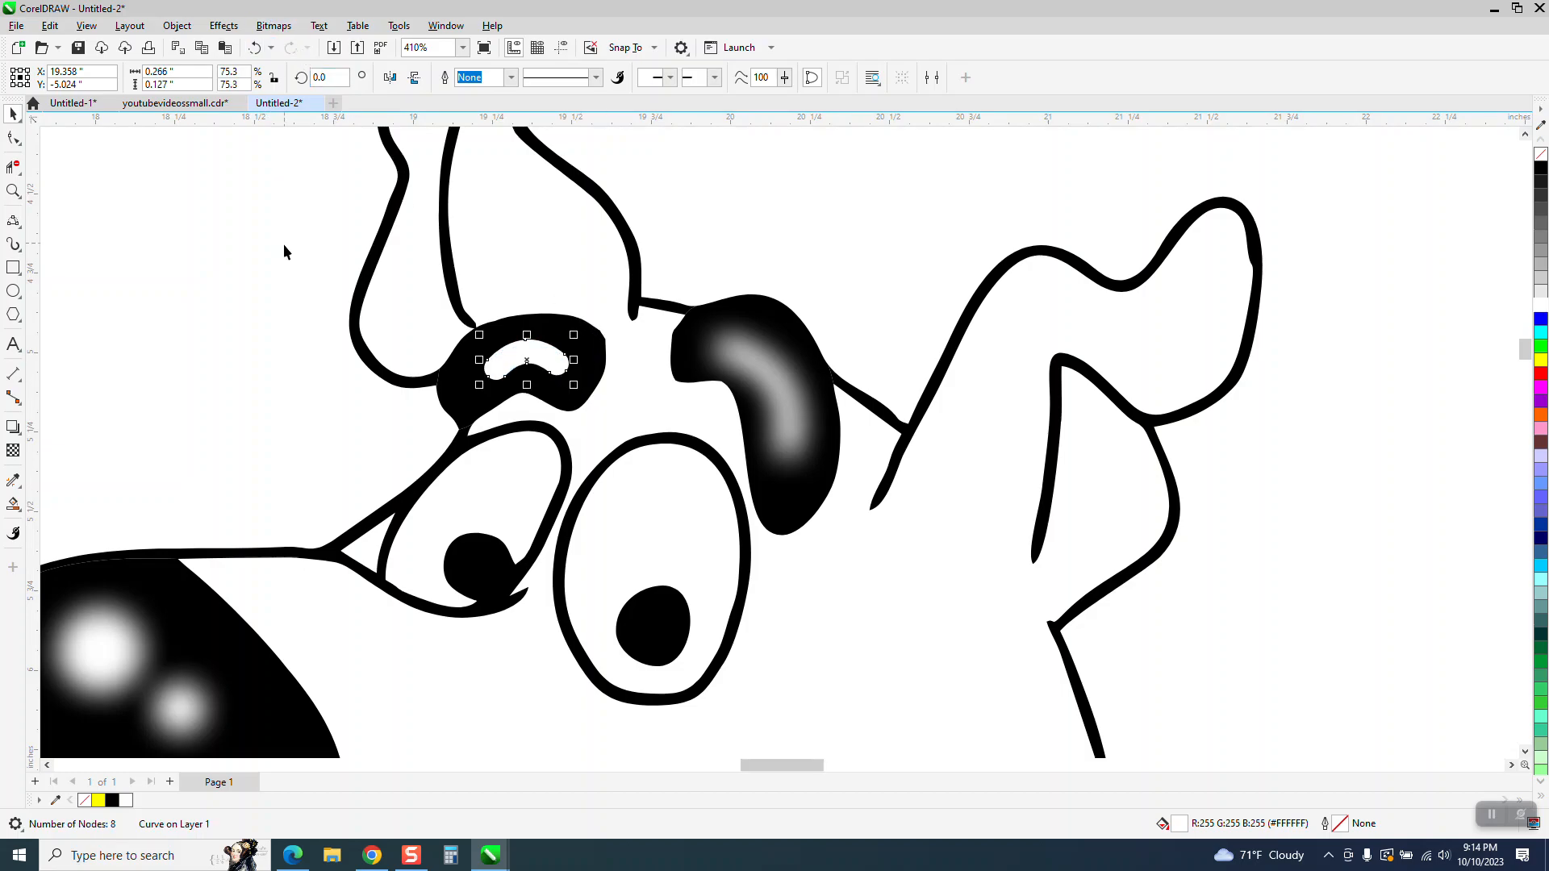
Apply a Gaussian blur with a 13.4-pixel radius to the left-hand eyebrow's white highlight and deselect it
left_click(223, 25)
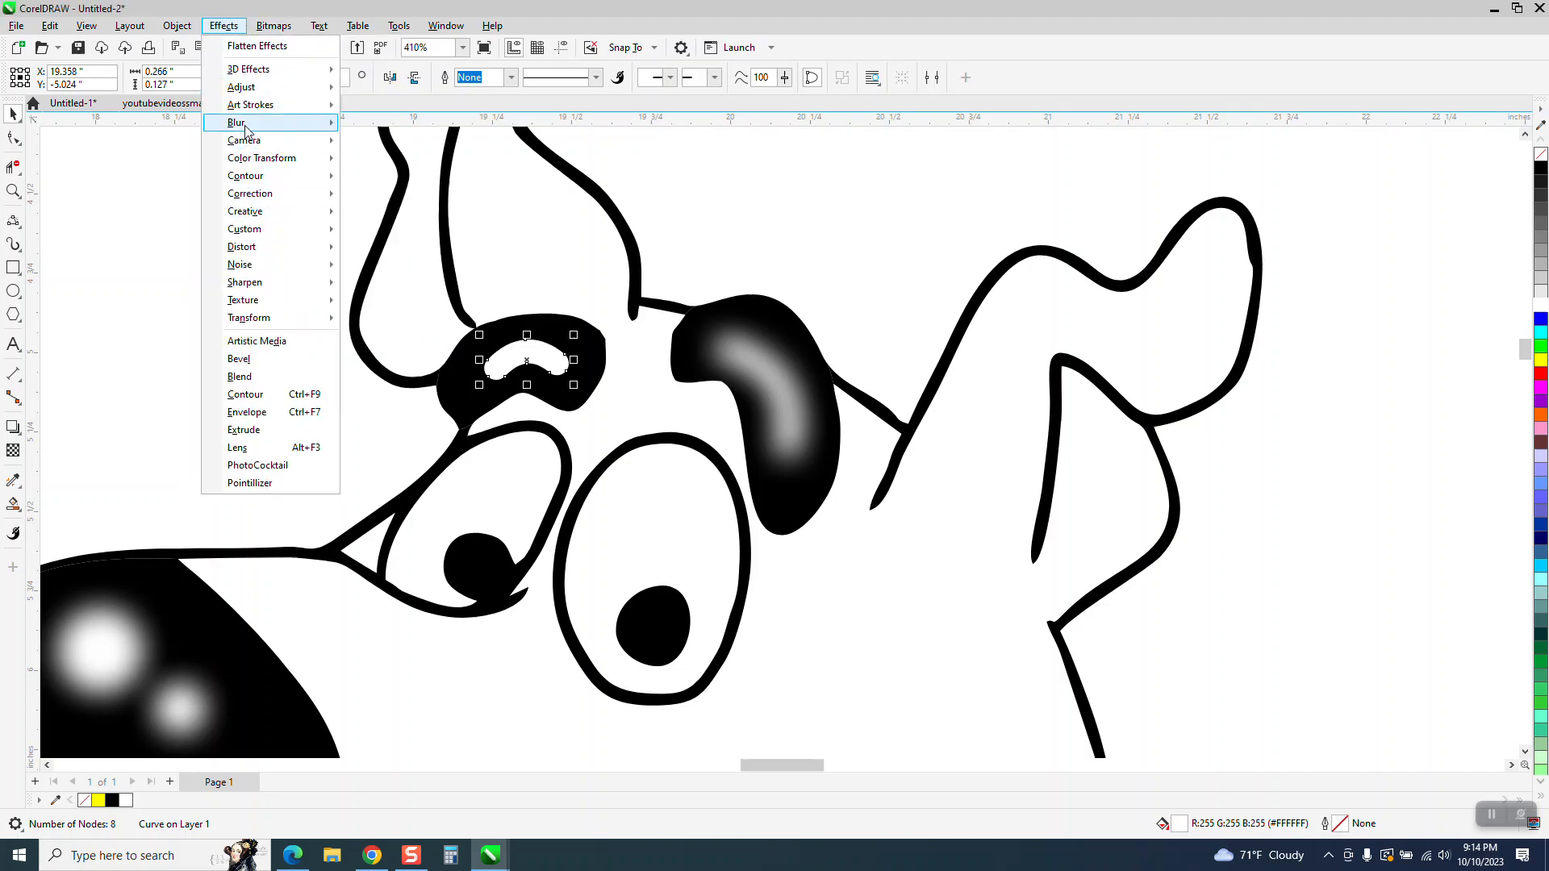
mouse_move(247, 130)
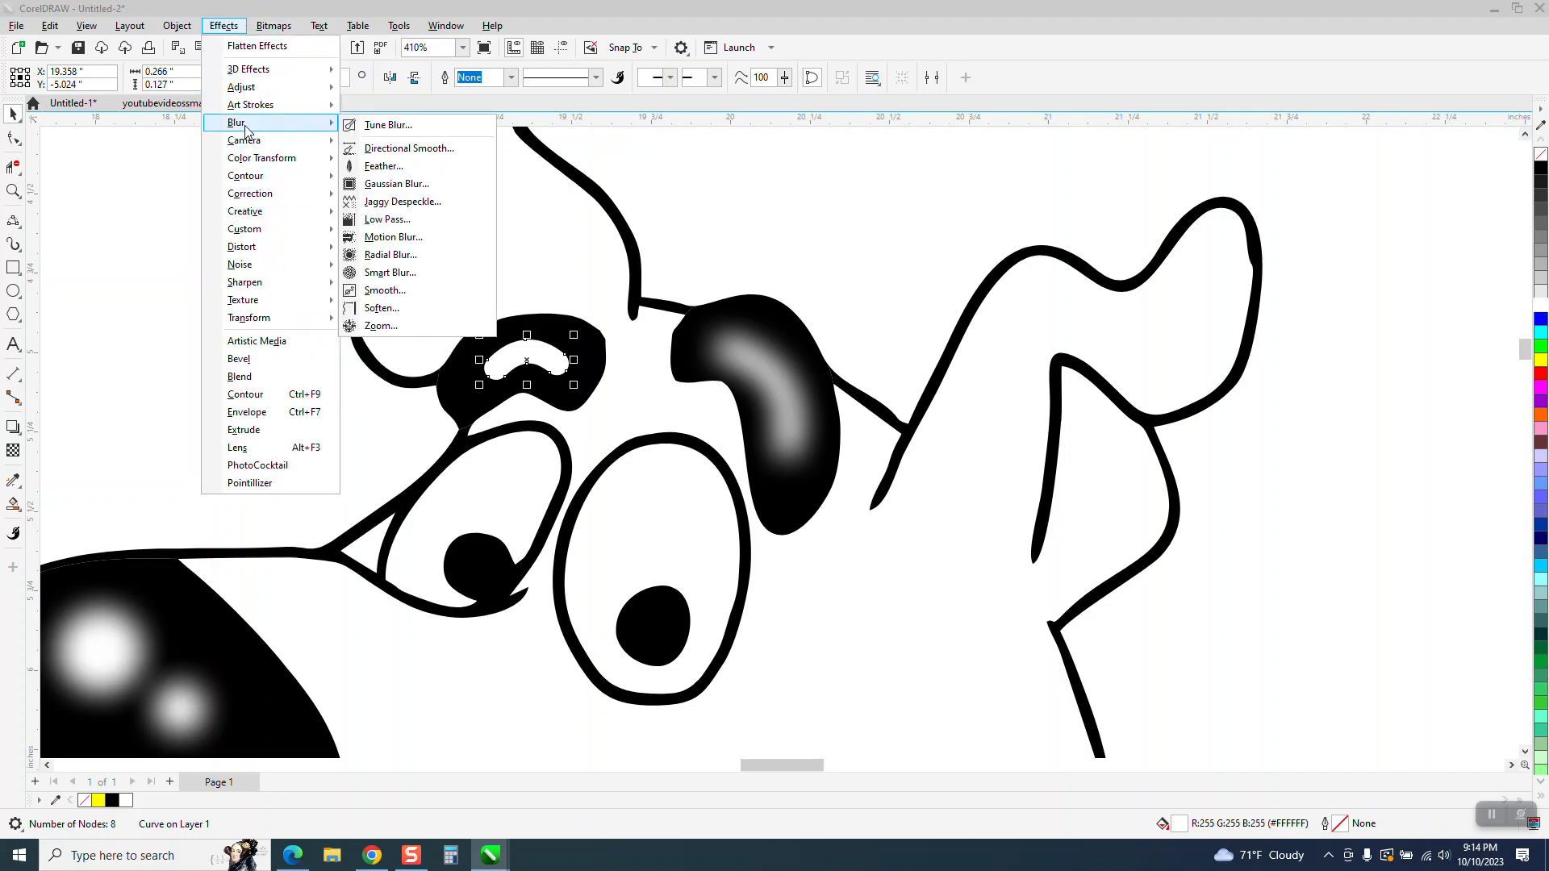
left_click(377, 184)
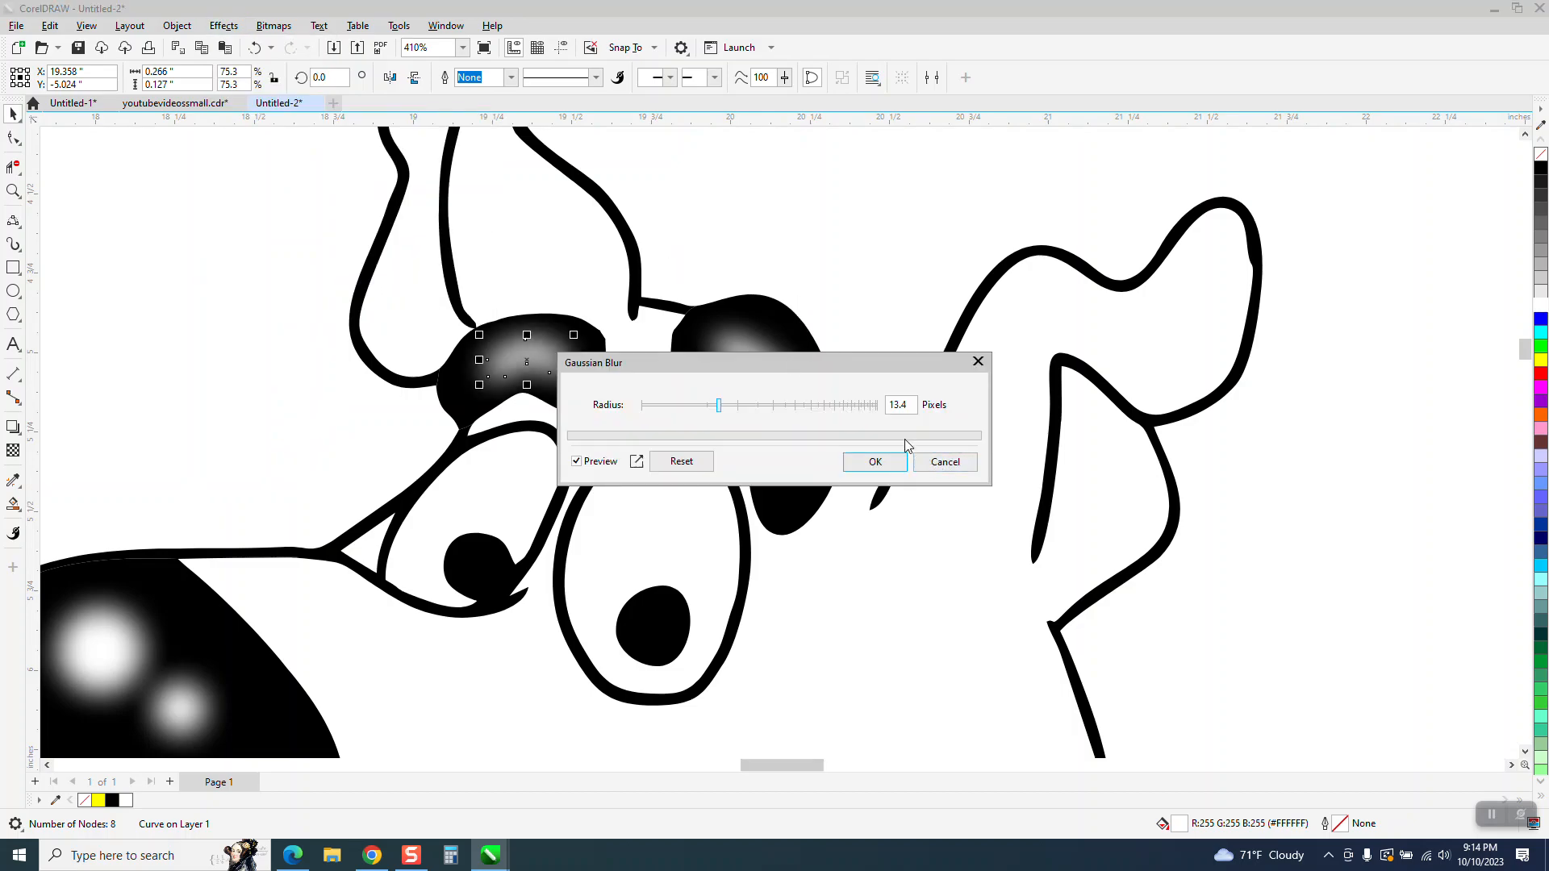
left_click(875, 462)
left_click(846, 297)
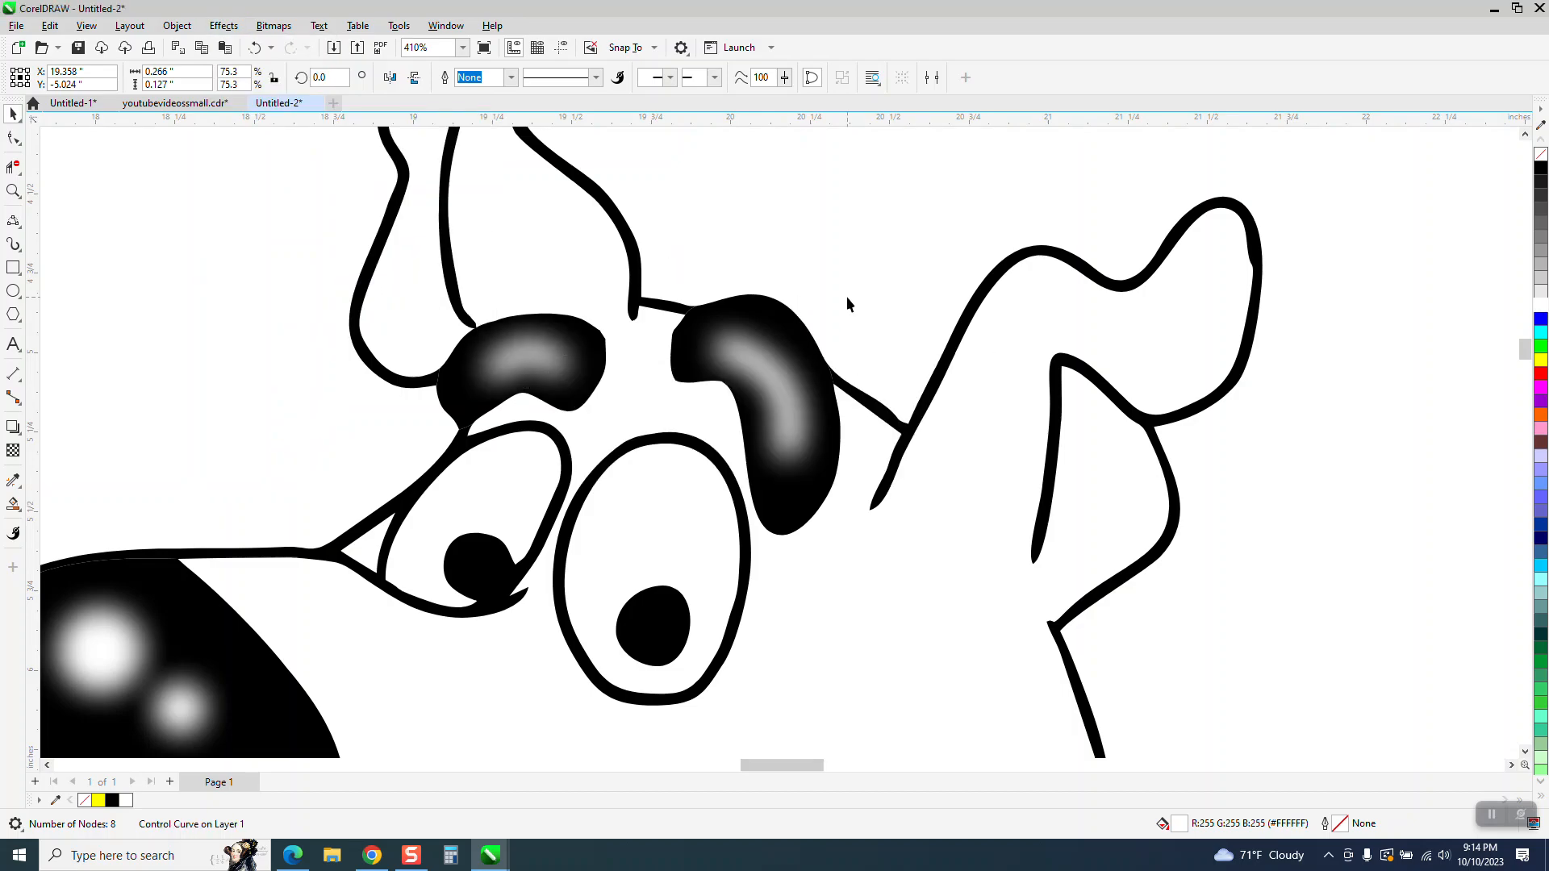
Examine the blurred highlights on both eyebrows and on the nose up close
scroll(846, 297, "down", 2)
scroll(789, 299, "down", 2)
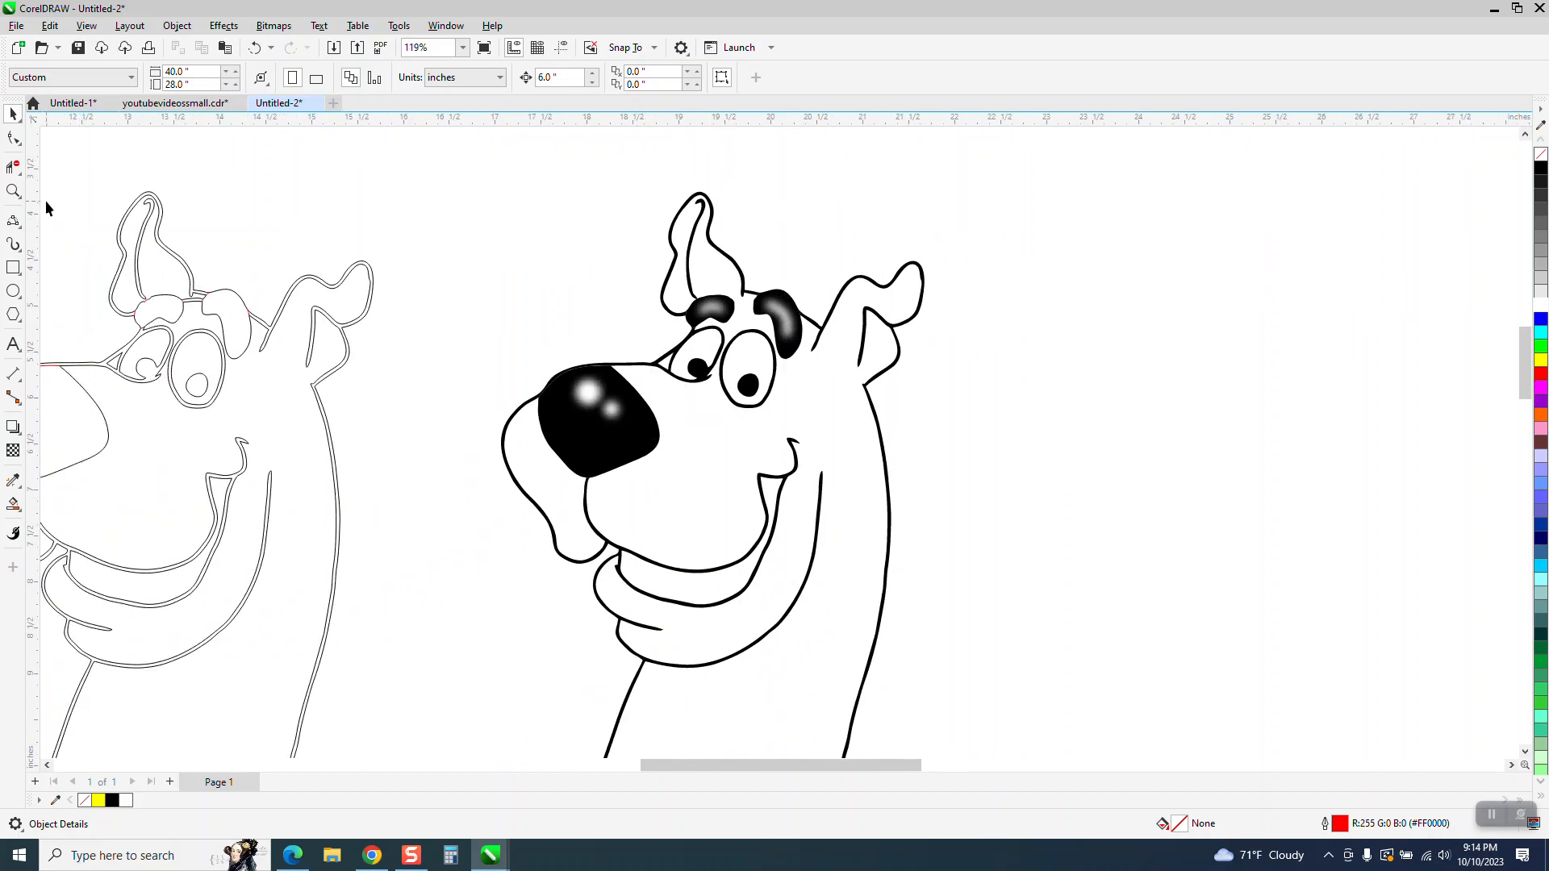
left_click(13, 191)
left_click_drag(715, 279, 843, 389)
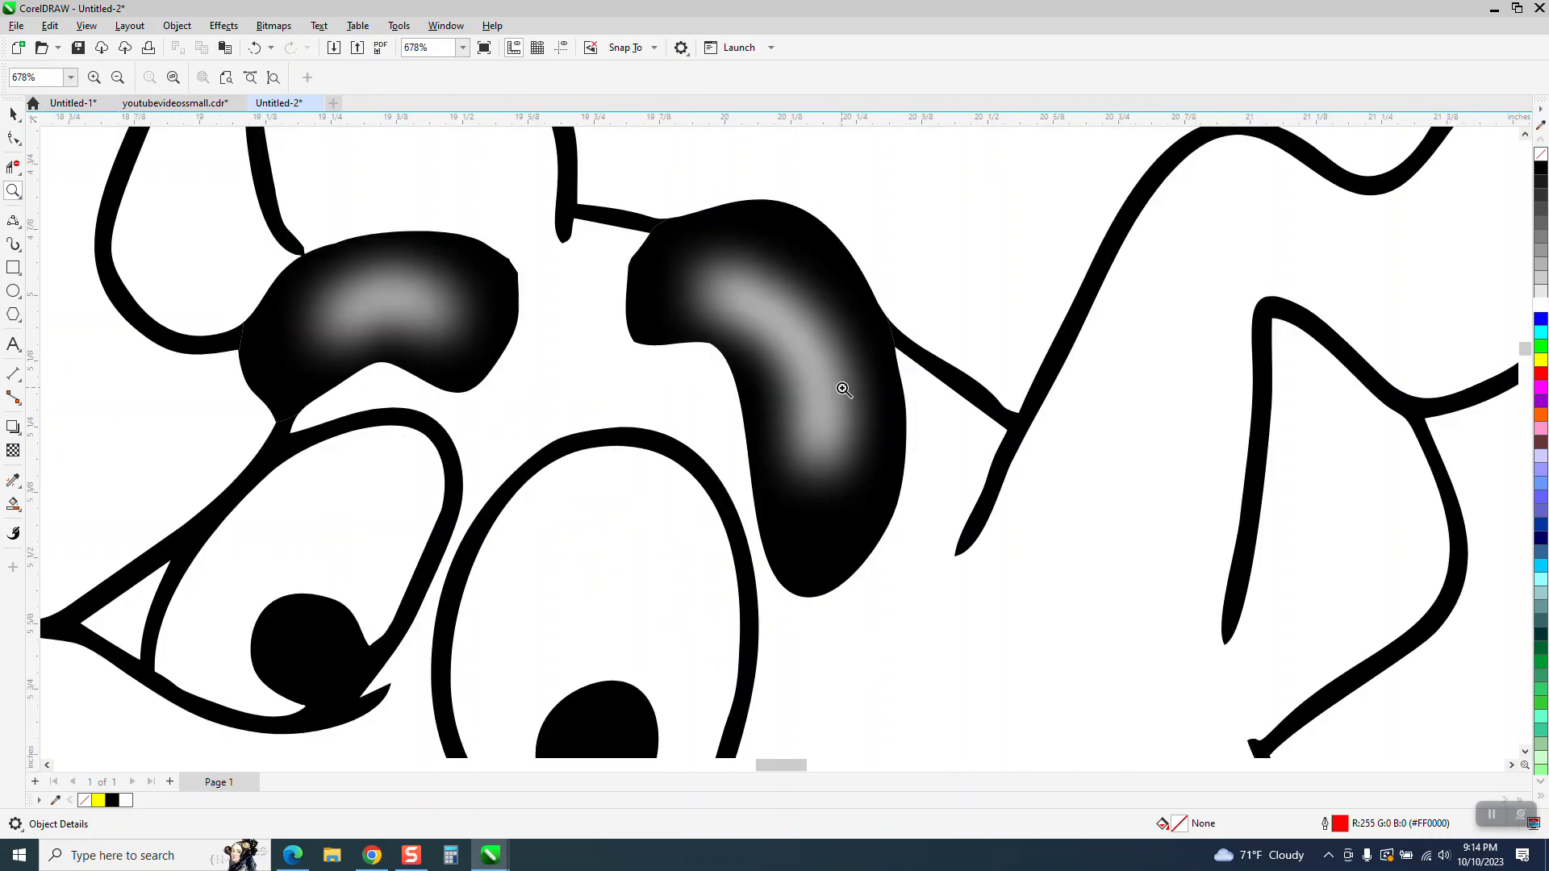
scroll(843, 390, "down", 3)
left_click_drag(336, 495, 547, 624)
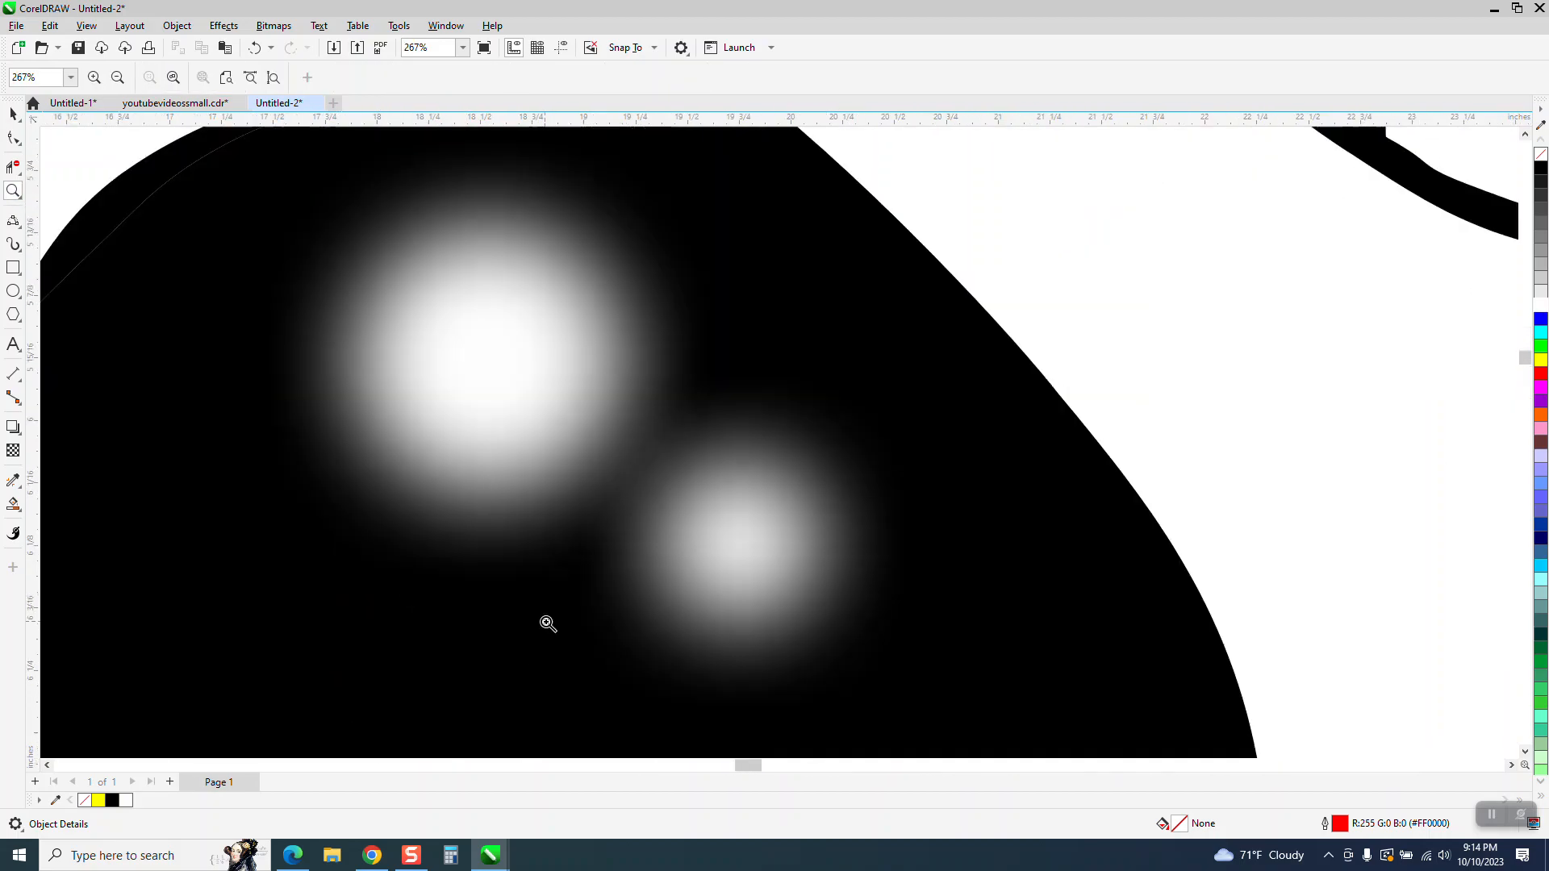
Compare the nose highlights of the rebuilt dog with those of the original bitmap dog up close, finishing on all four dogs
scroll(509, 536, "down", 5)
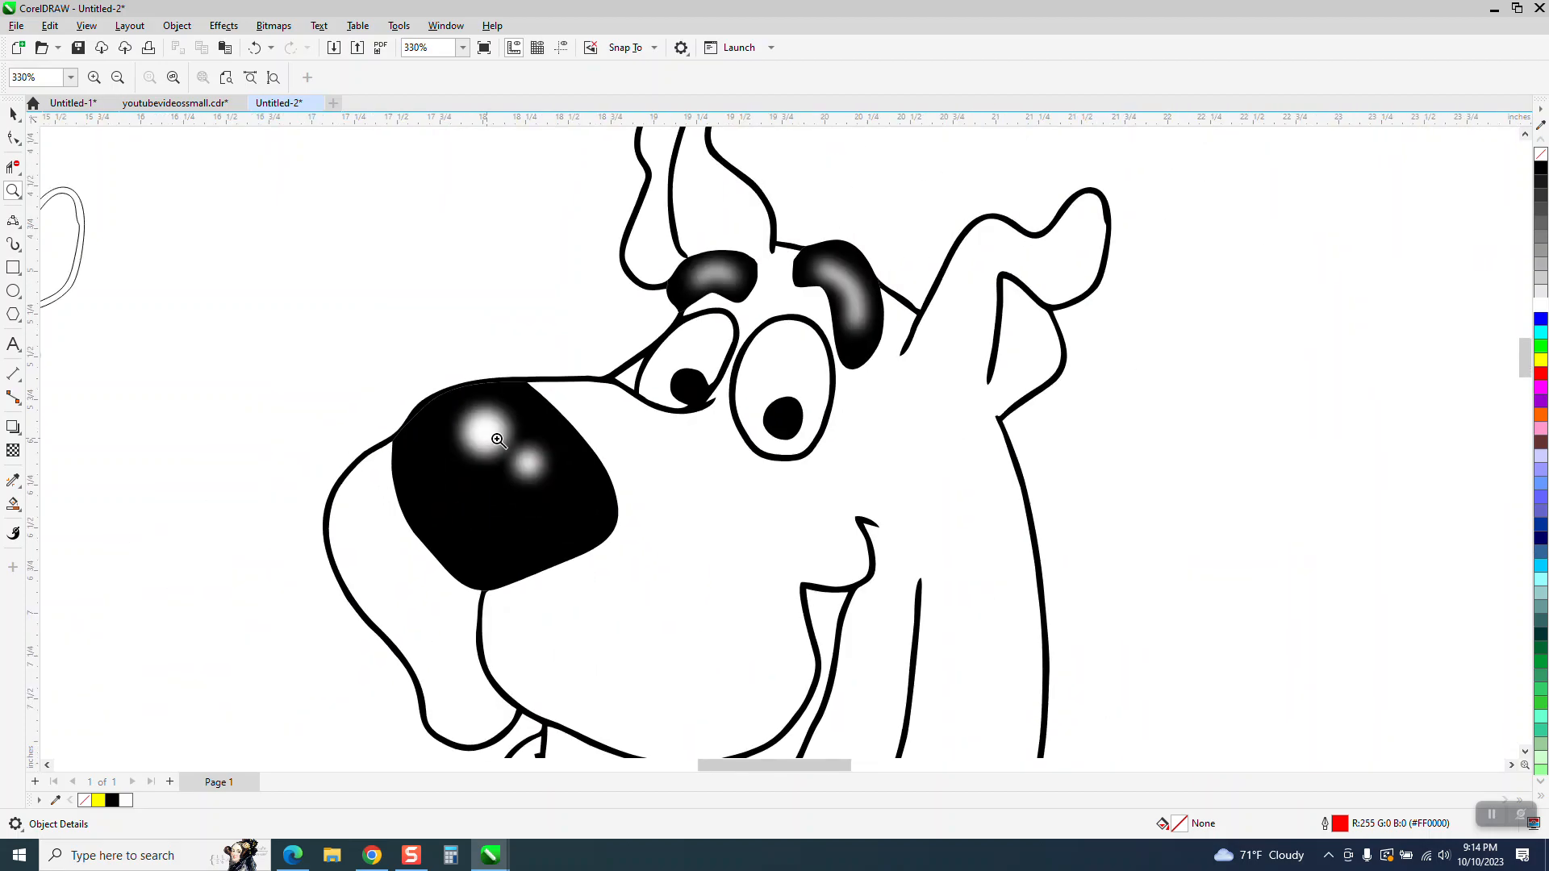
scroll(491, 439, "down", 7)
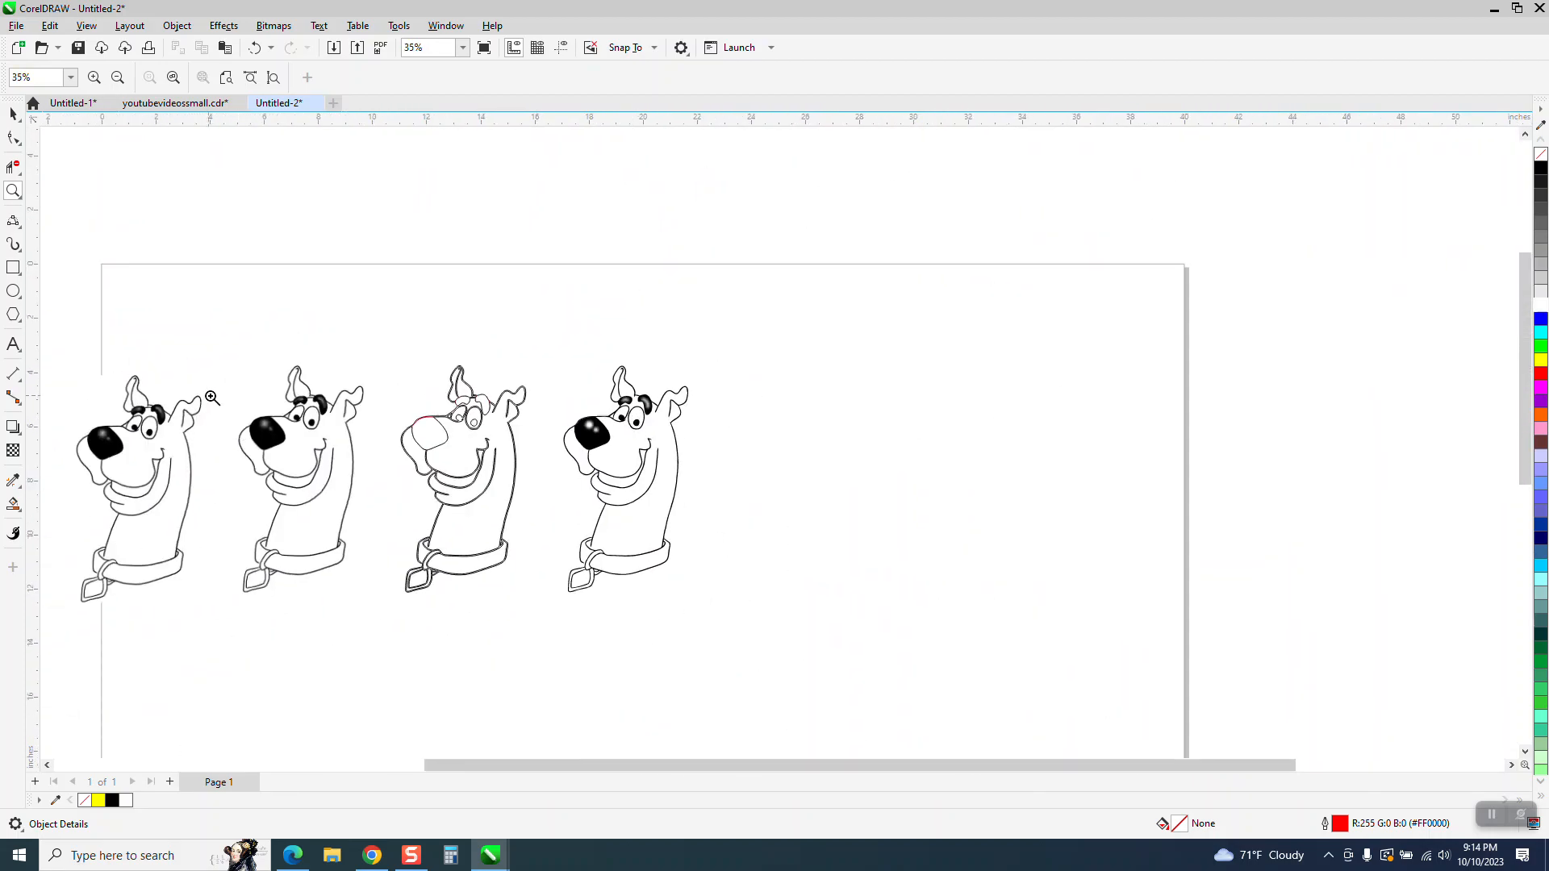
left_click_drag(211, 398, 432, 501)
left_click_drag(449, 329, 618, 472)
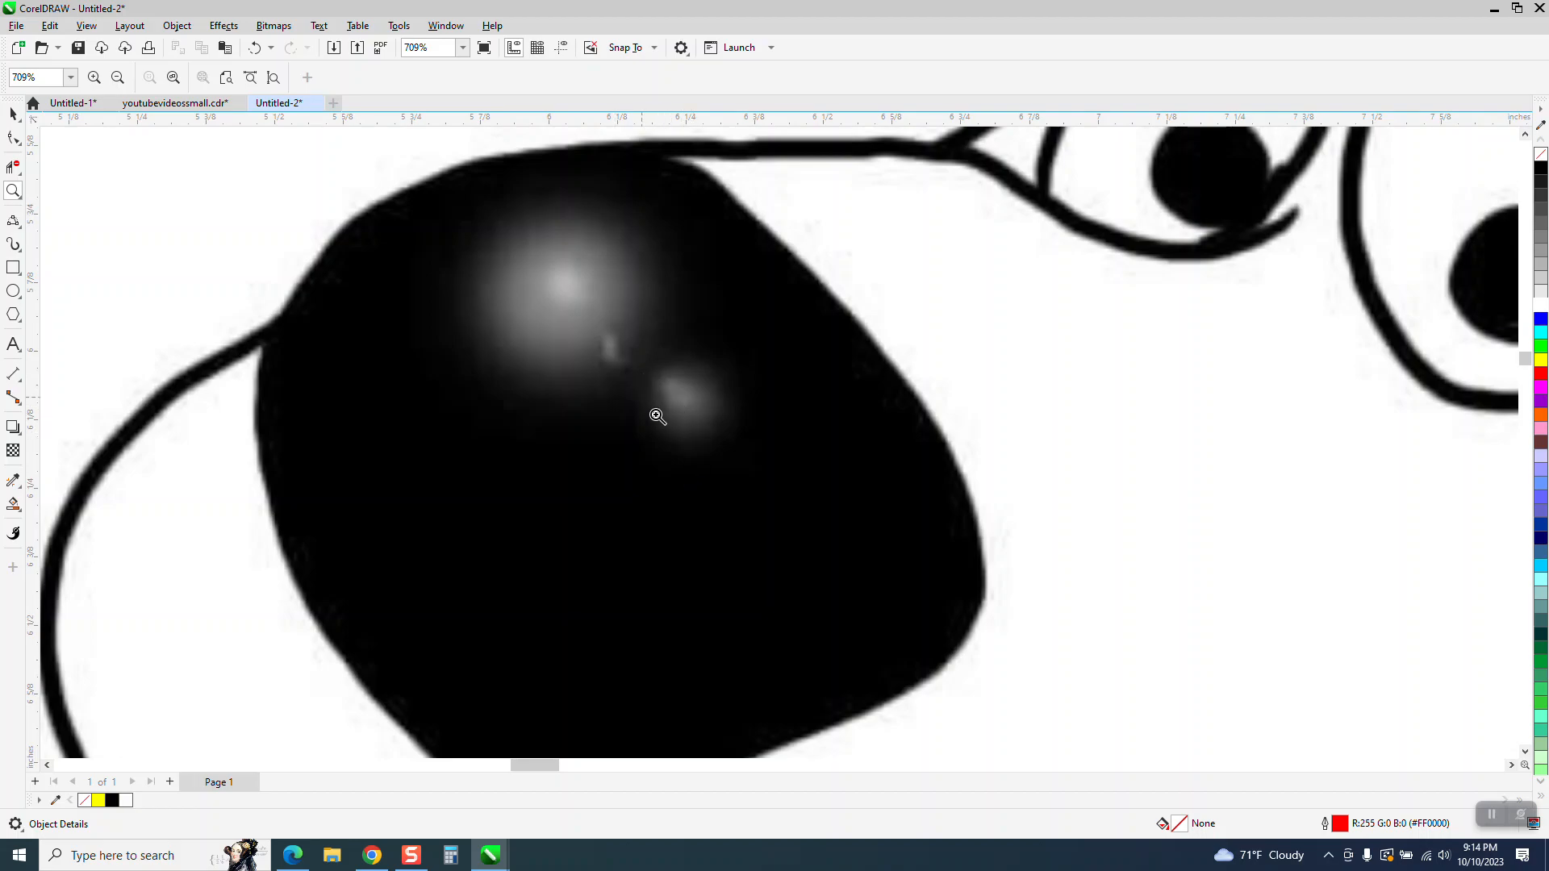
scroll(579, 359, "down", 2)
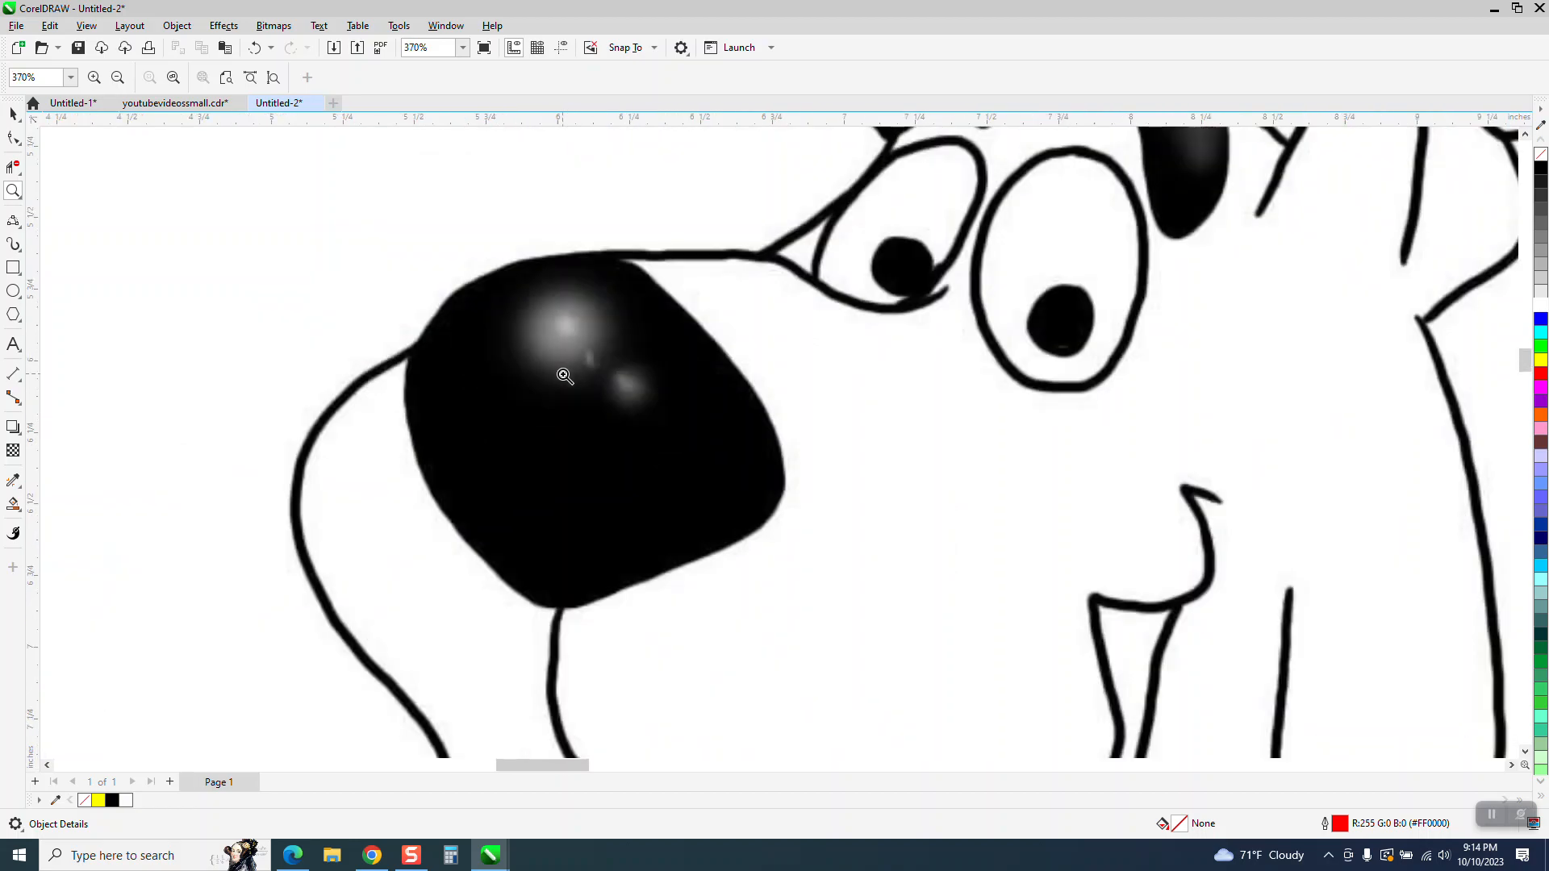
scroll(564, 376, "down", 4)
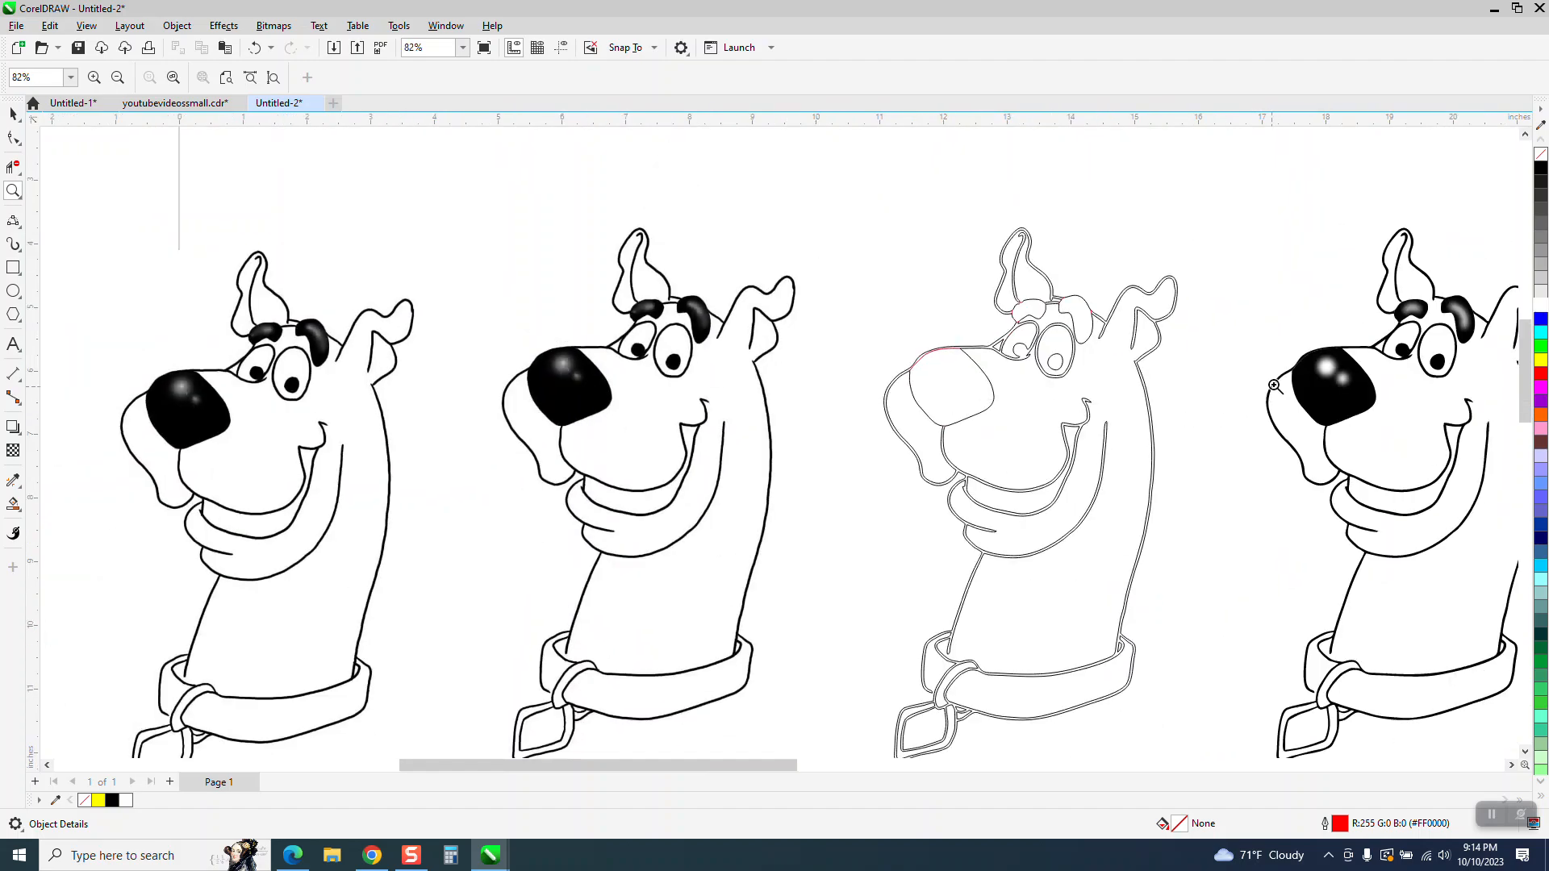
scroll(1388, 420, "up", 5)
scroll(761, 448, "down", 3)
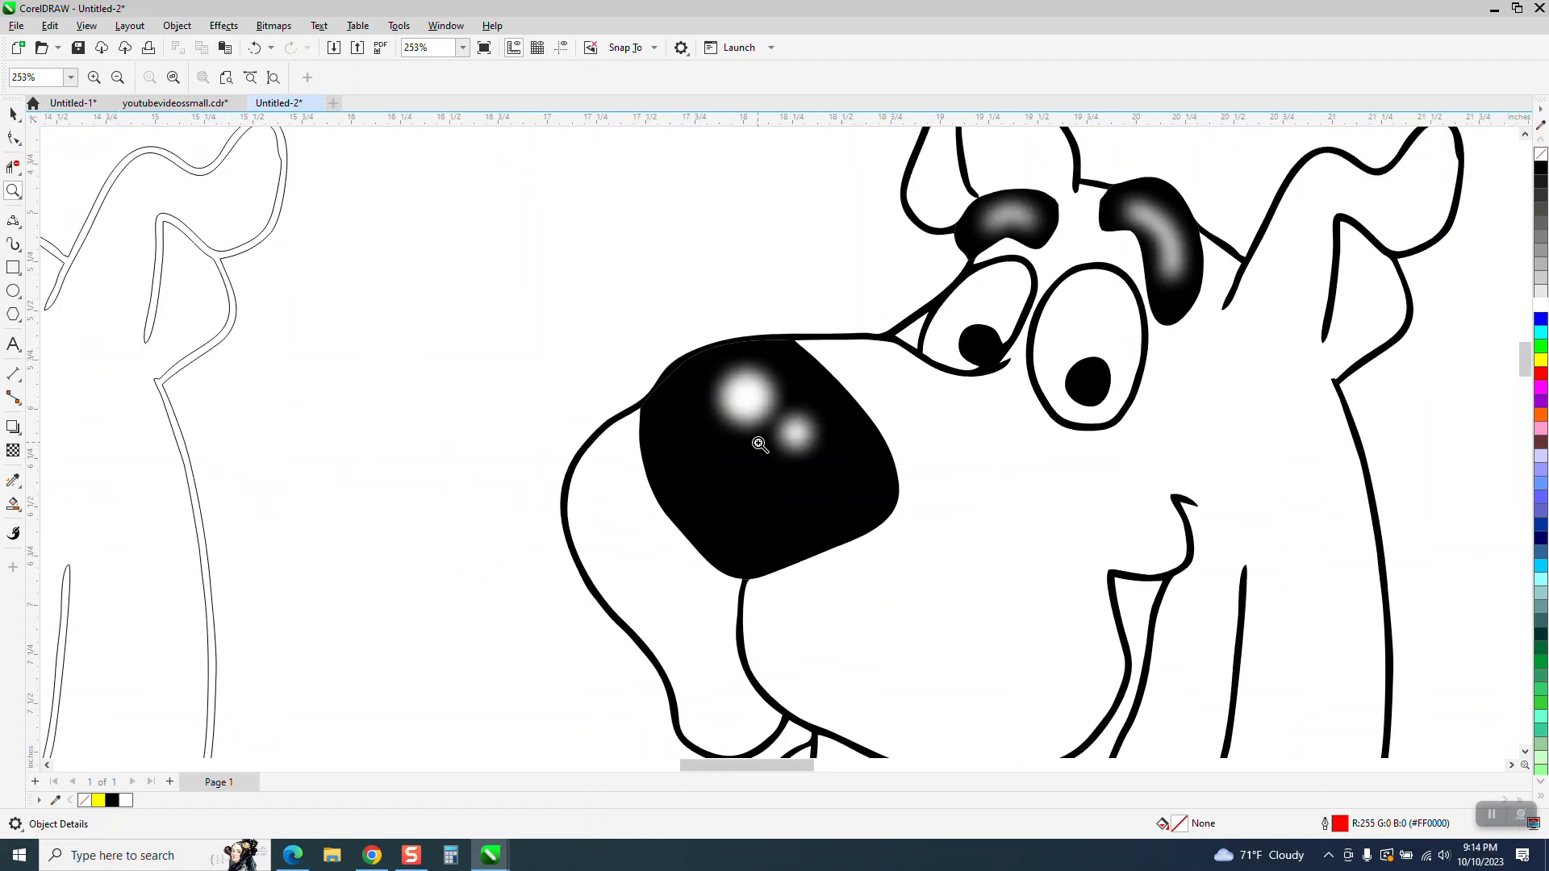
scroll(760, 446, "down", 5)
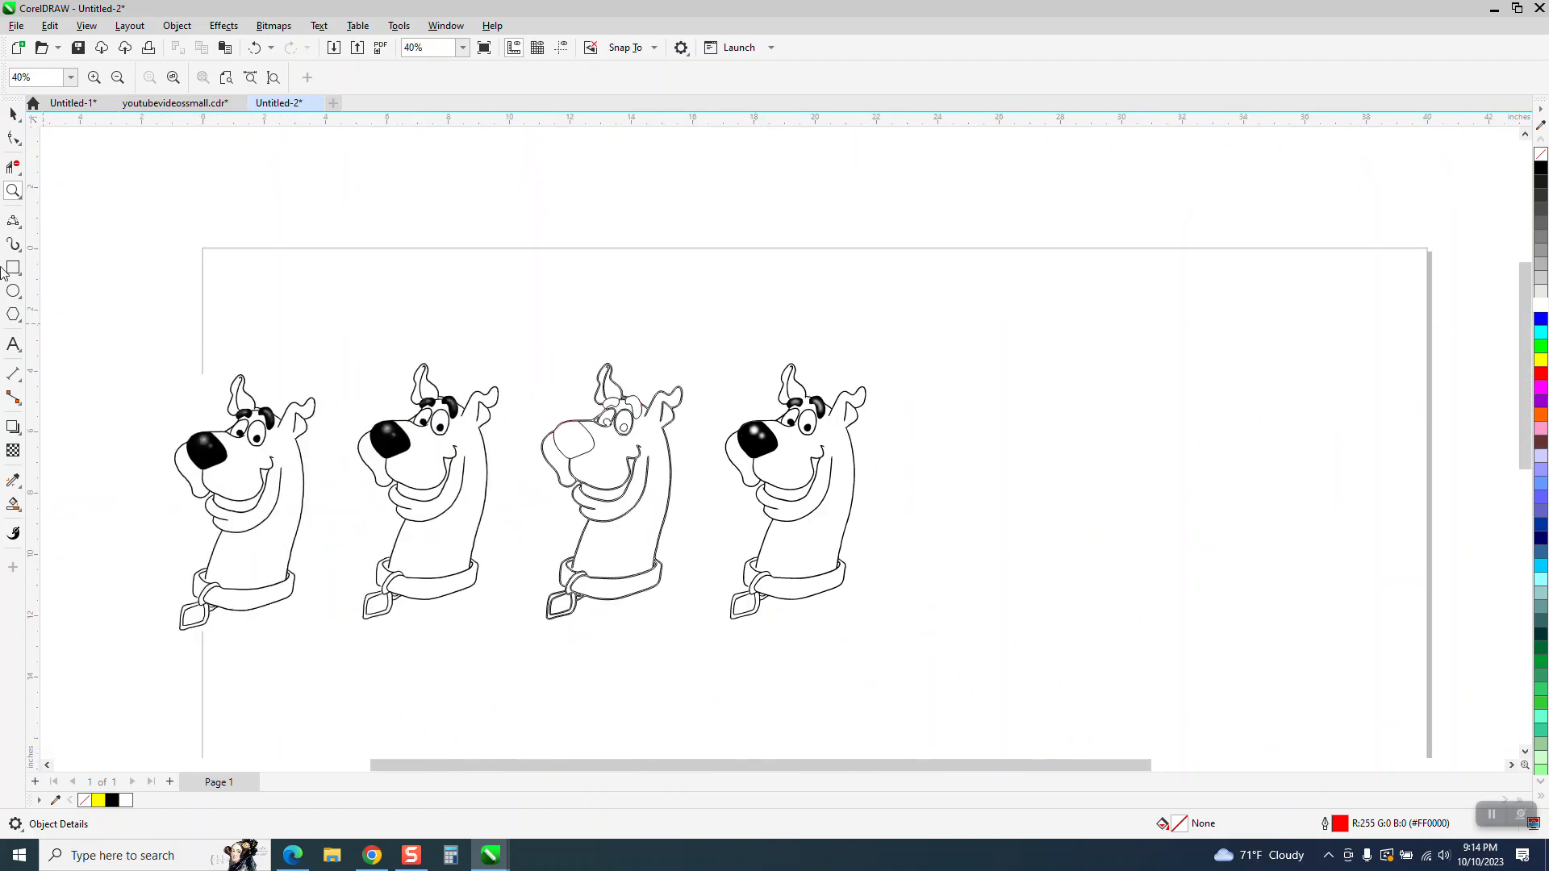